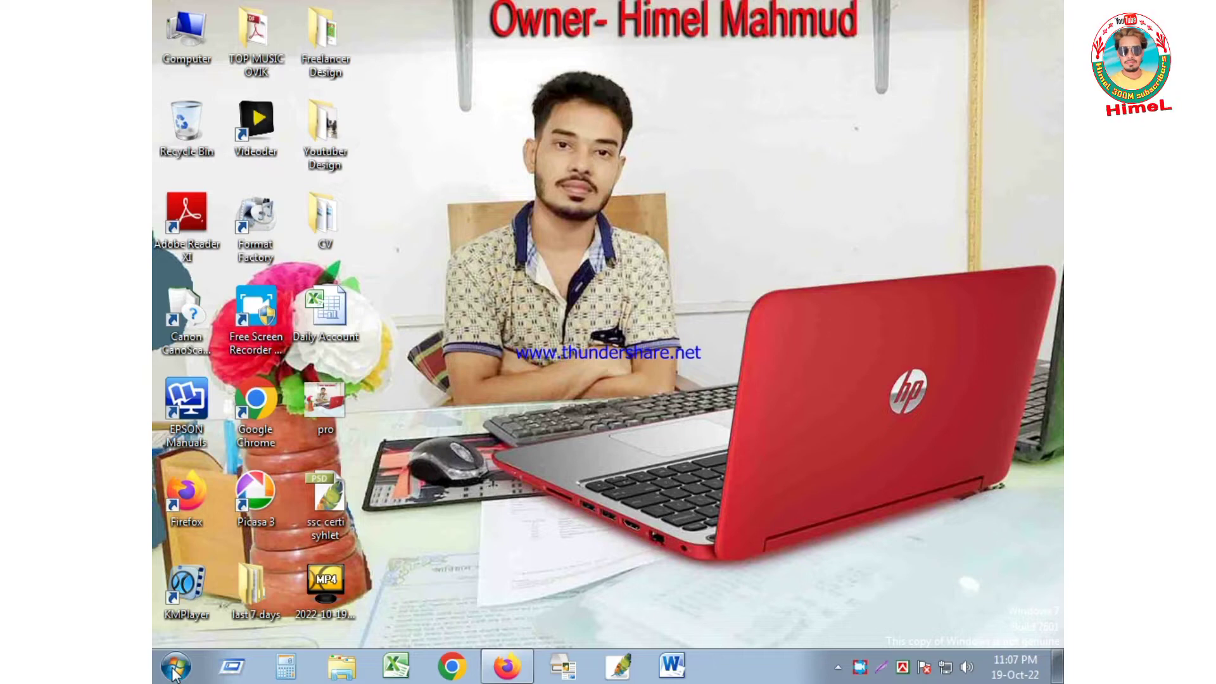
Step: Search the computer's programs and files for "word" and clear the search text
left_click(175, 671)
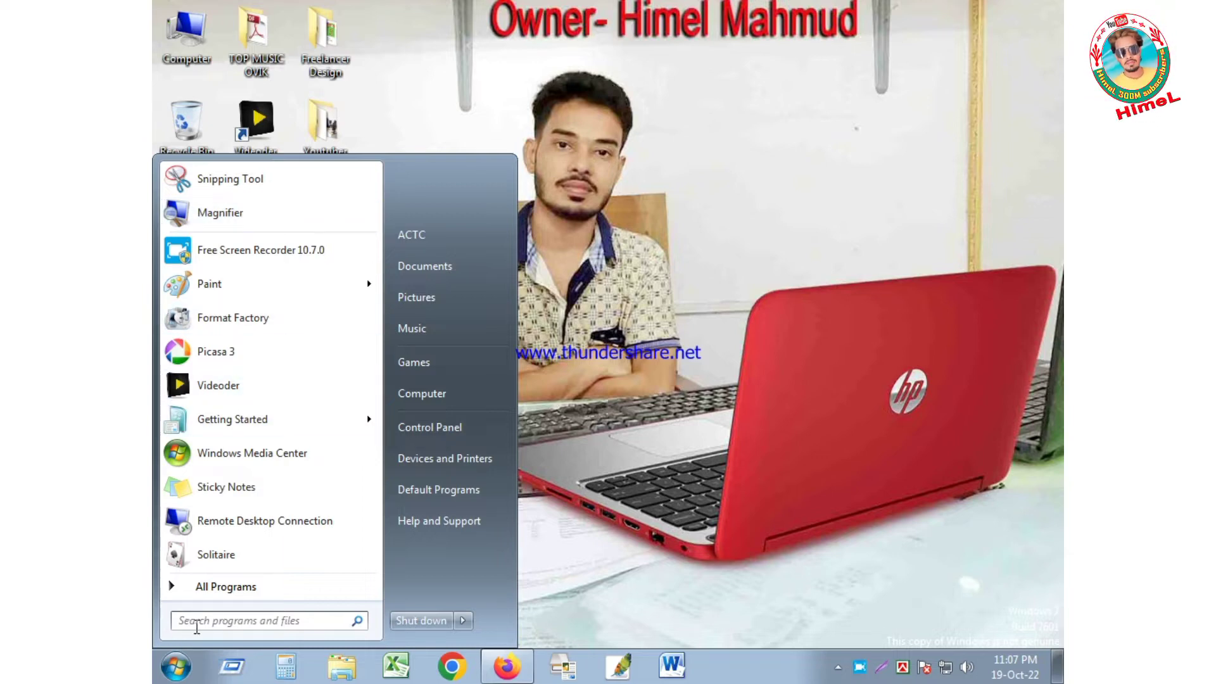
left_click(249, 622)
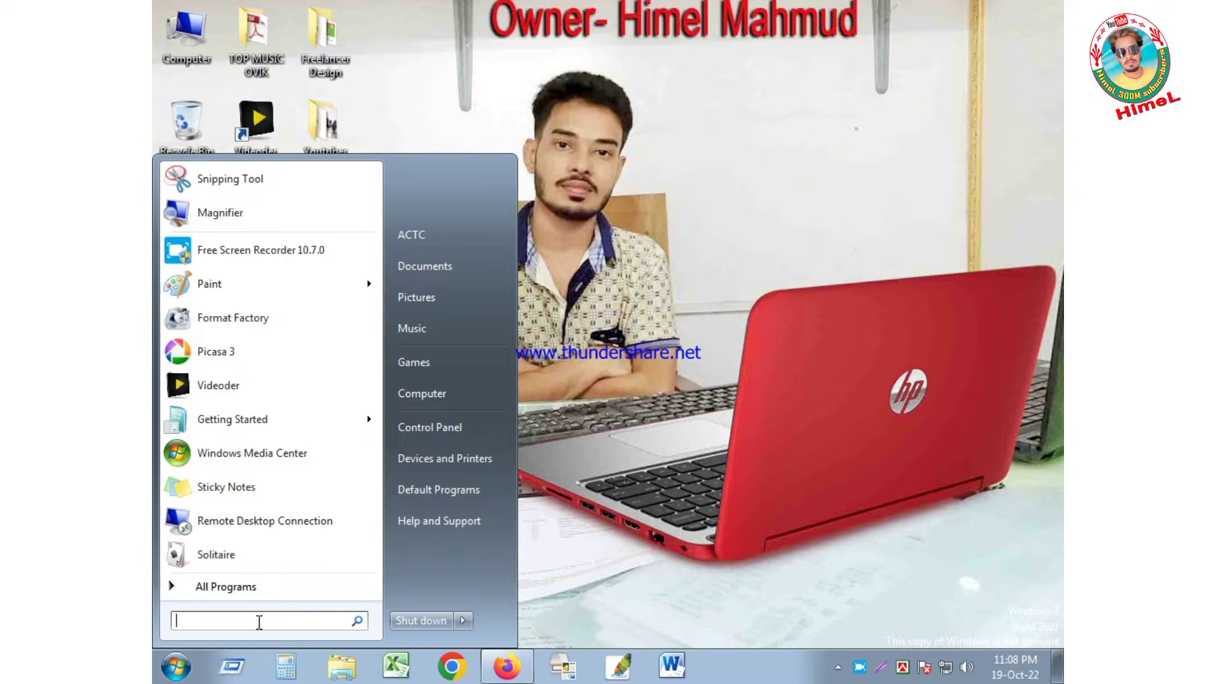
type("word")
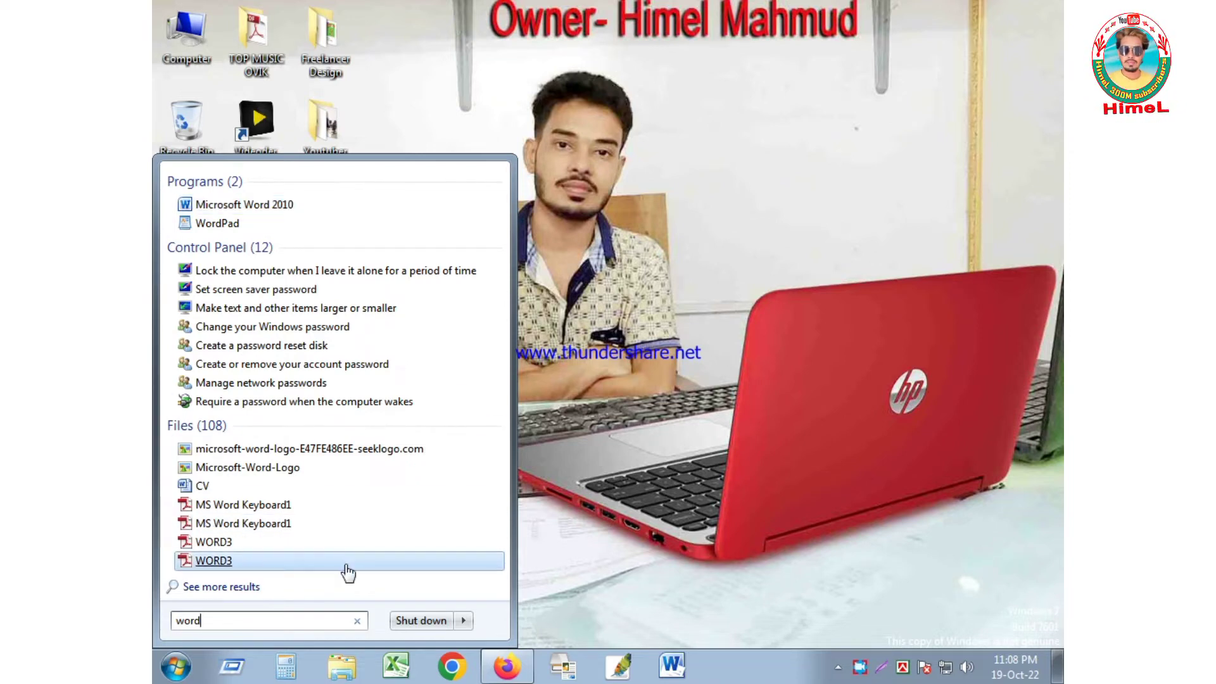
left_click(357, 620)
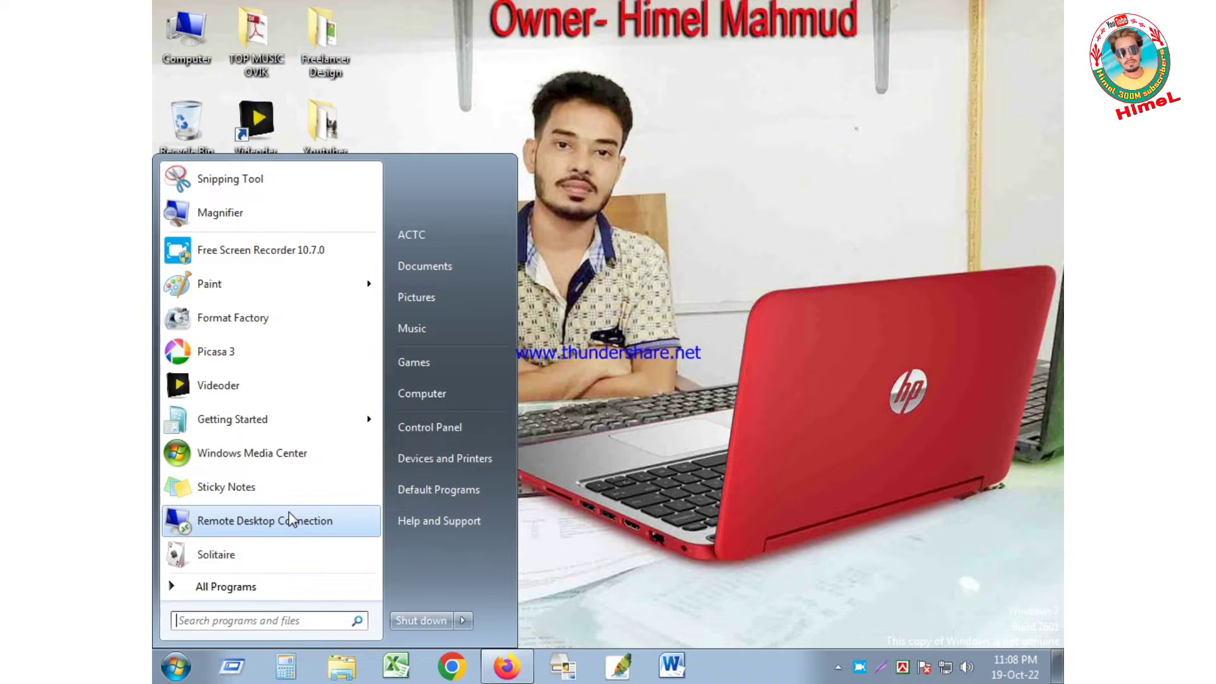
Step: Launch Microsoft Word 2010 from the Microsoft Office program folder, dismissing the activation wizard, and close it again
left_click(228, 586)
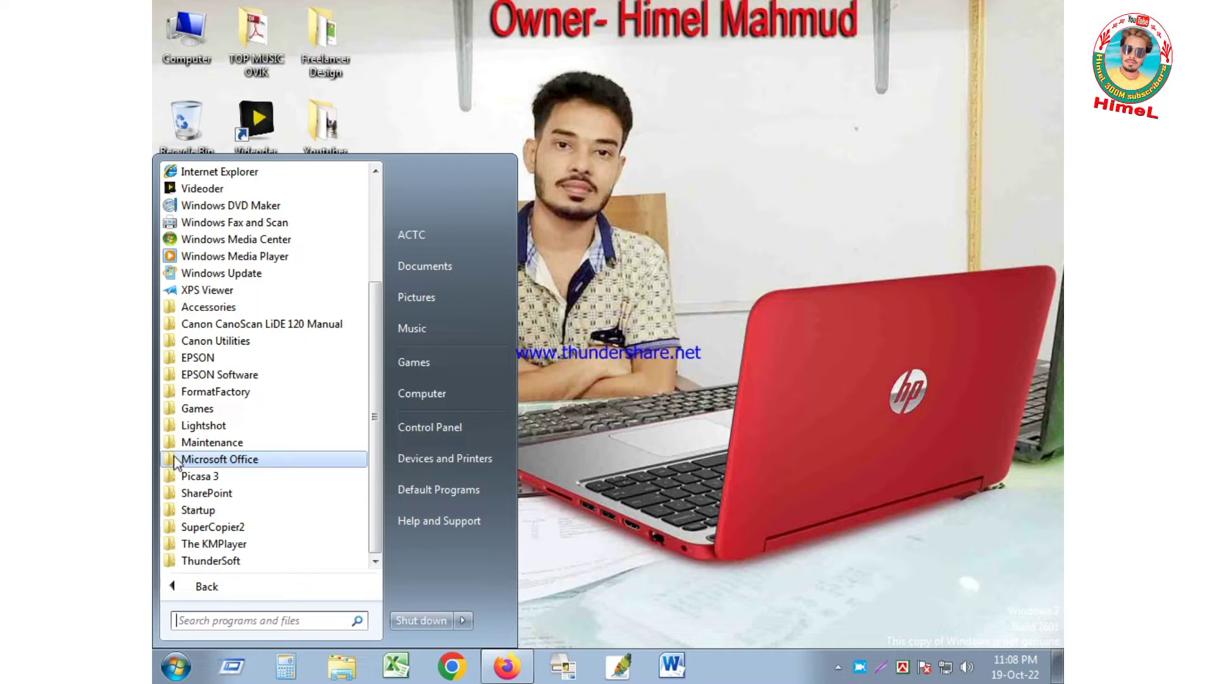
left_click(215, 461)
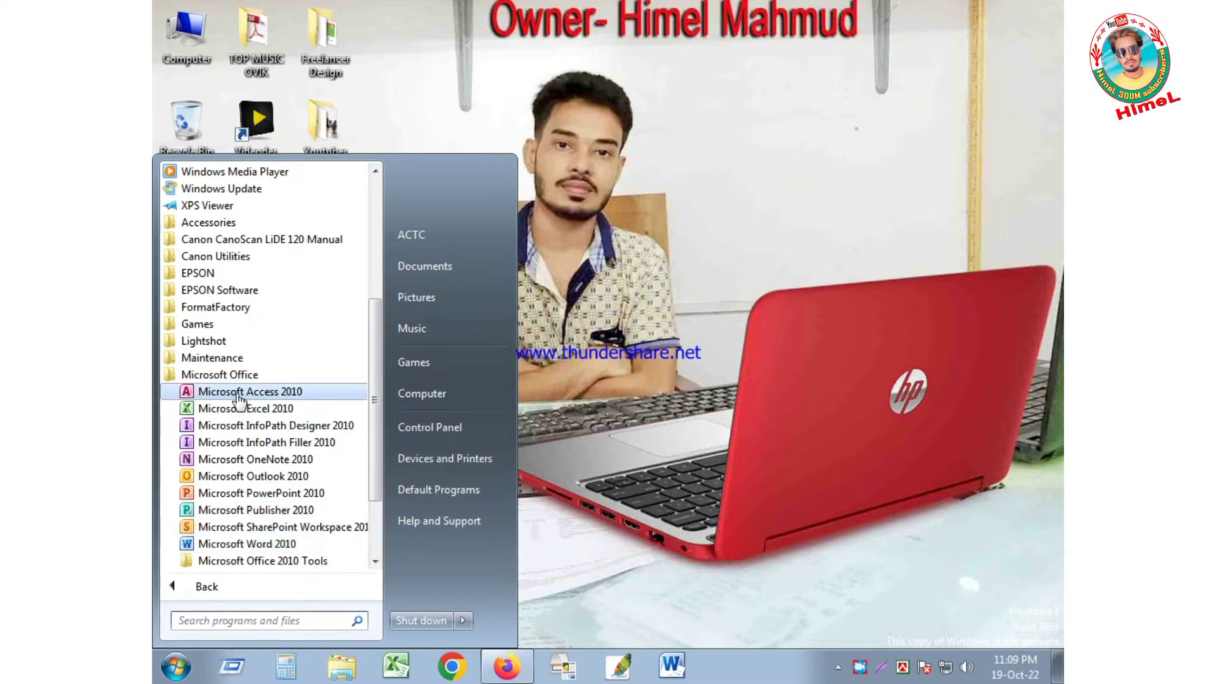
left_click(239, 545)
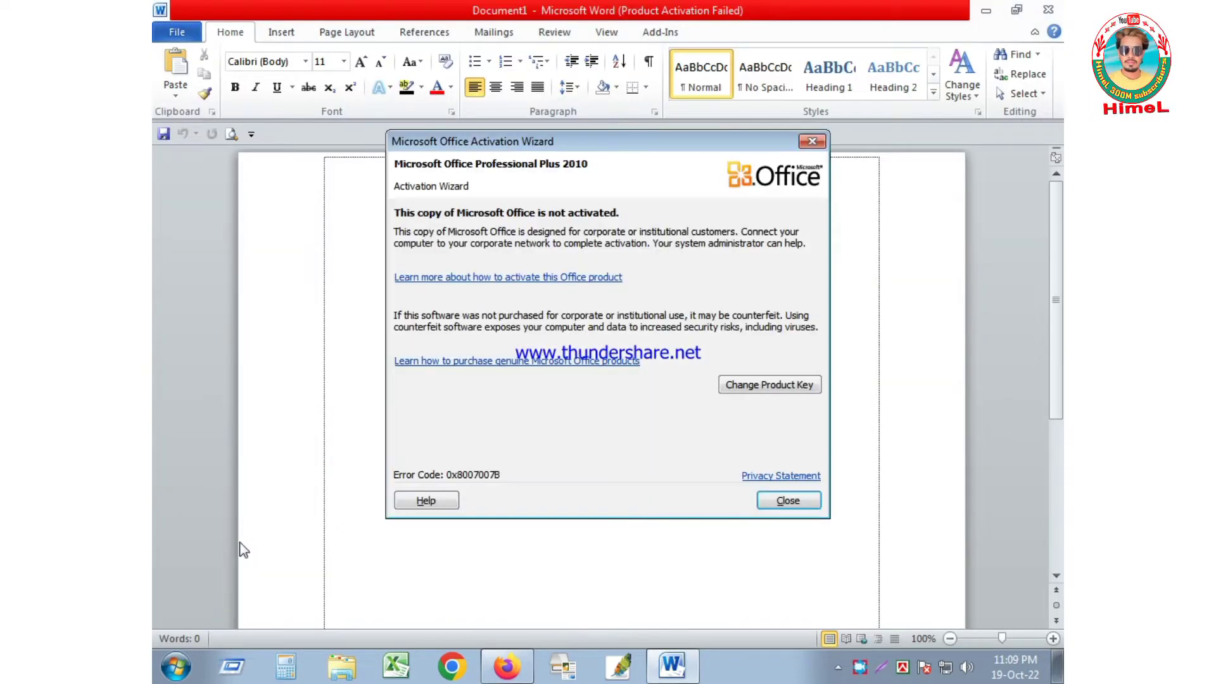
left_click(785, 500)
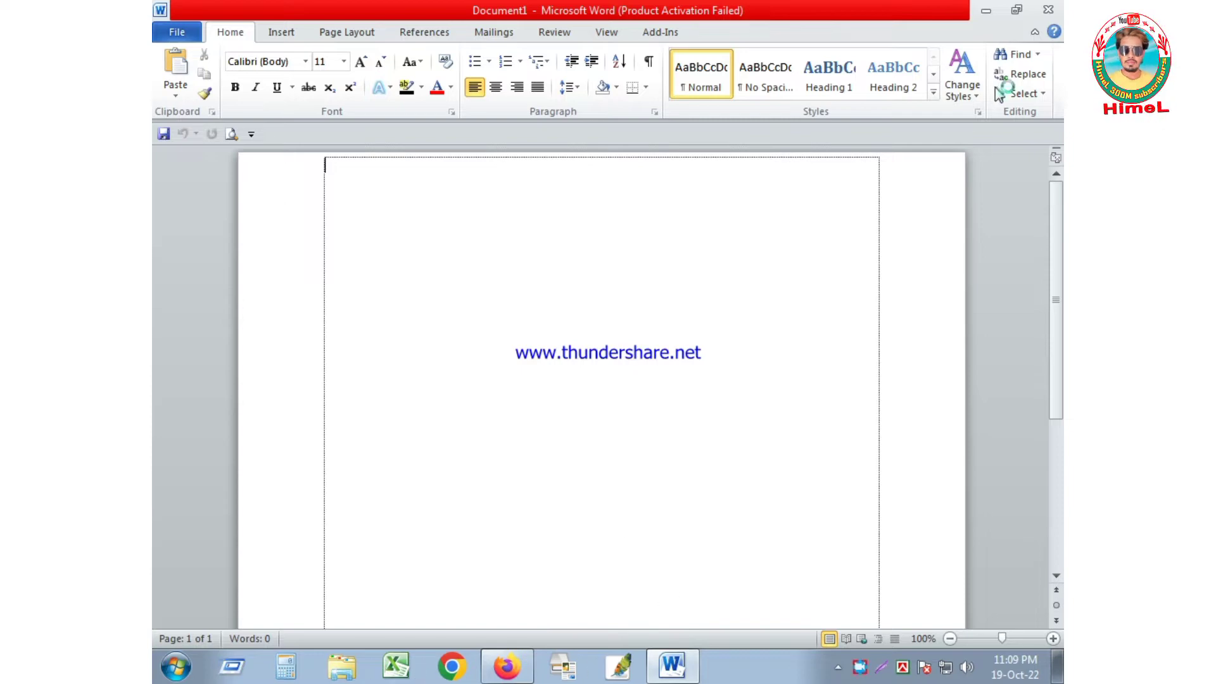
left_click(1046, 10)
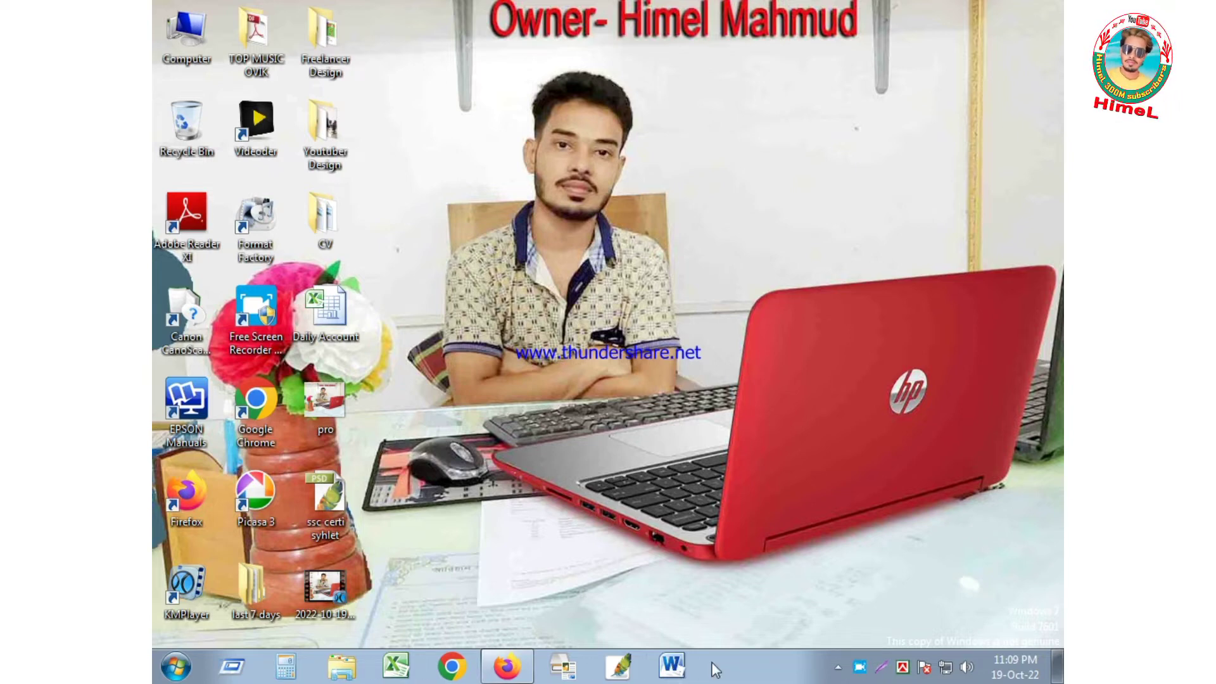
Step: Reopen Word from its taskbar shortcut, dismiss the activation wizard and exit the program
left_click(678, 663)
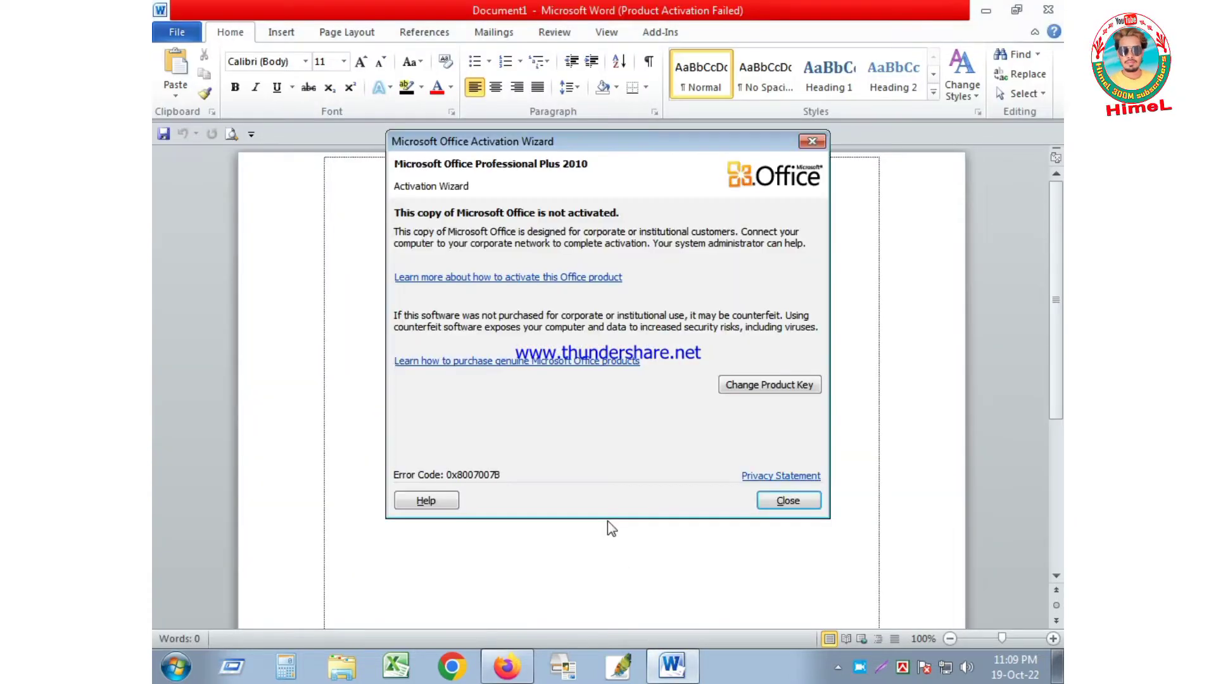
left_click(789, 501)
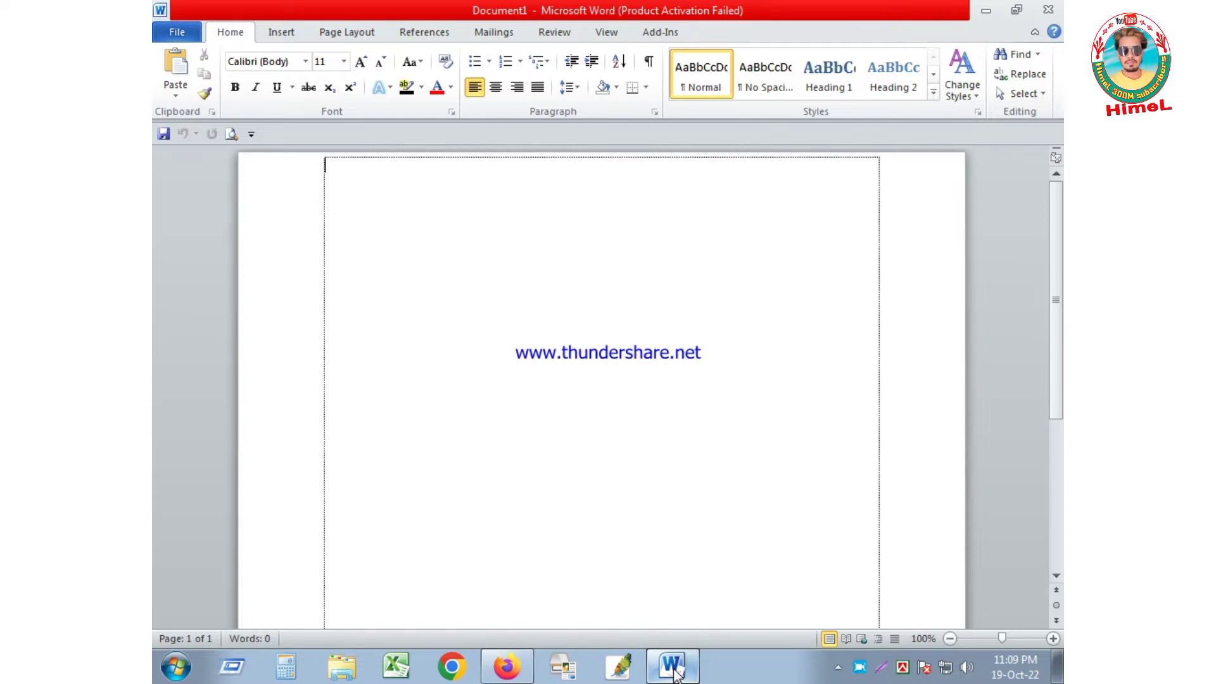
left_click(1048, 11)
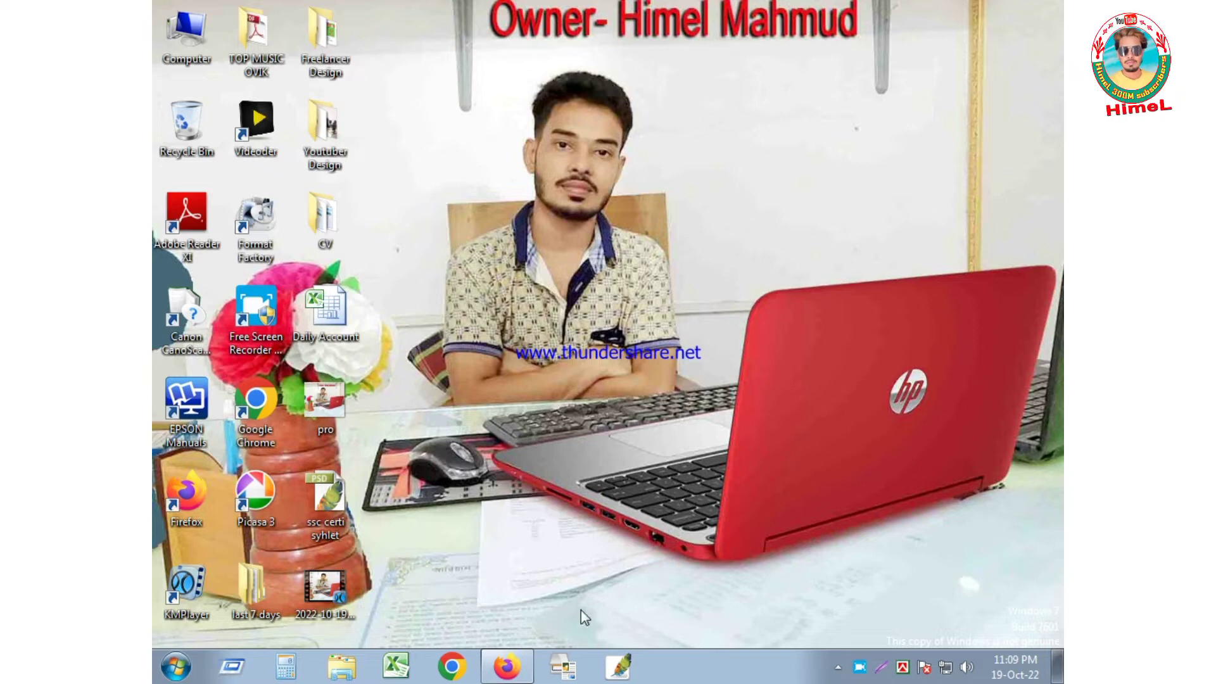
Step: Pin Microsoft Word 2010 to the taskbar from the recently used programs and return to the desktop
left_click(168, 669)
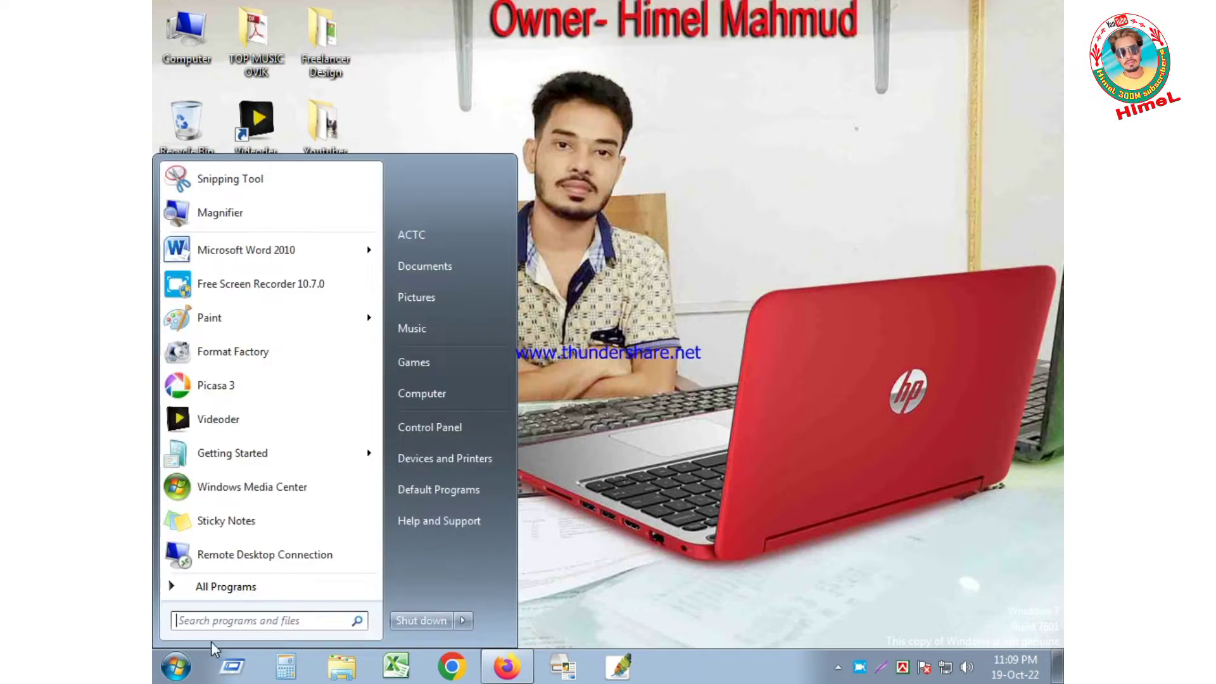
right_click(240, 252)
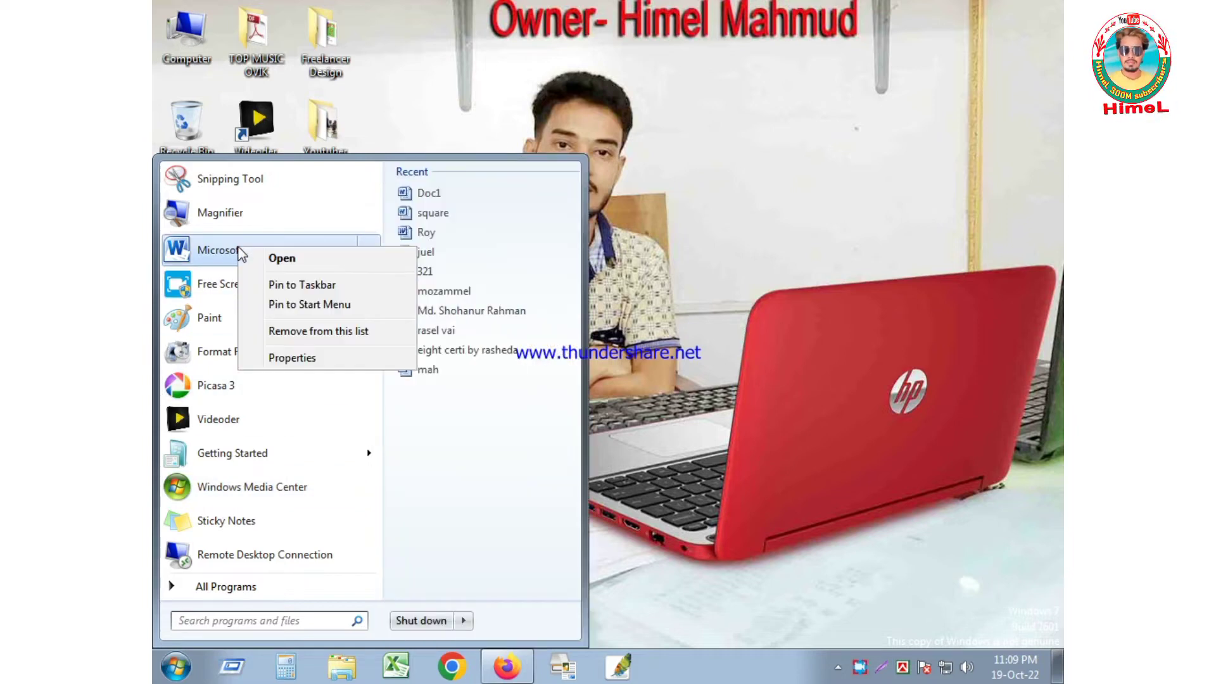
left_click(309, 286)
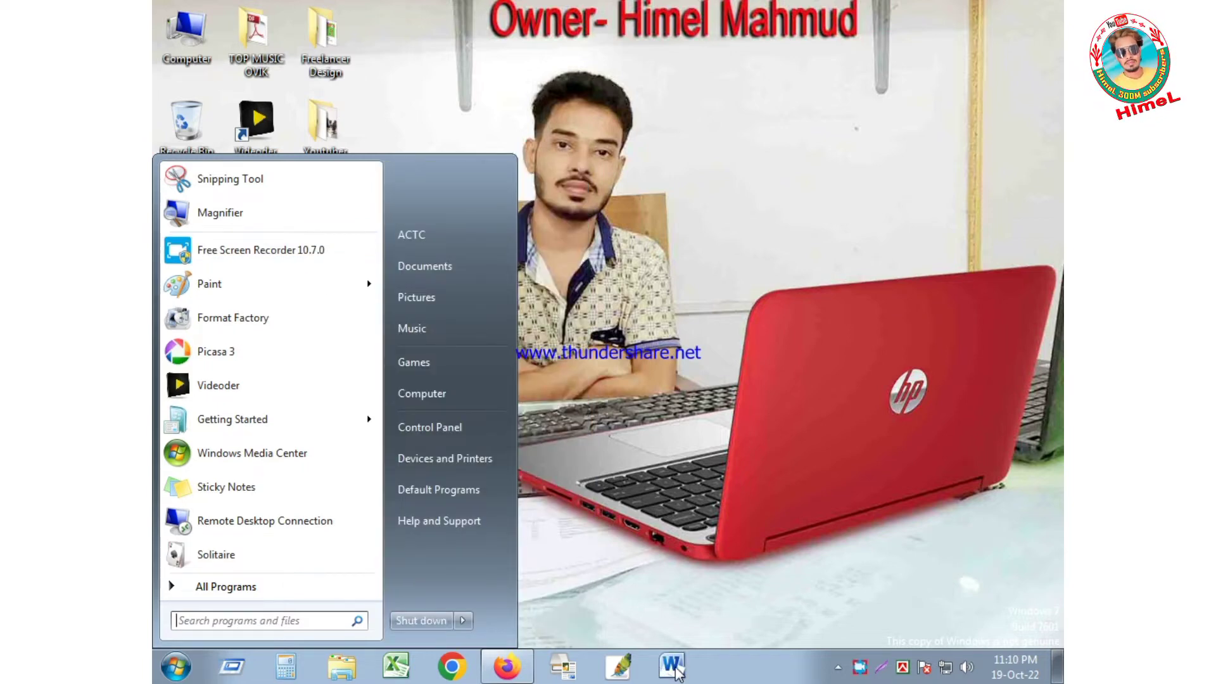
left_click(641, 595)
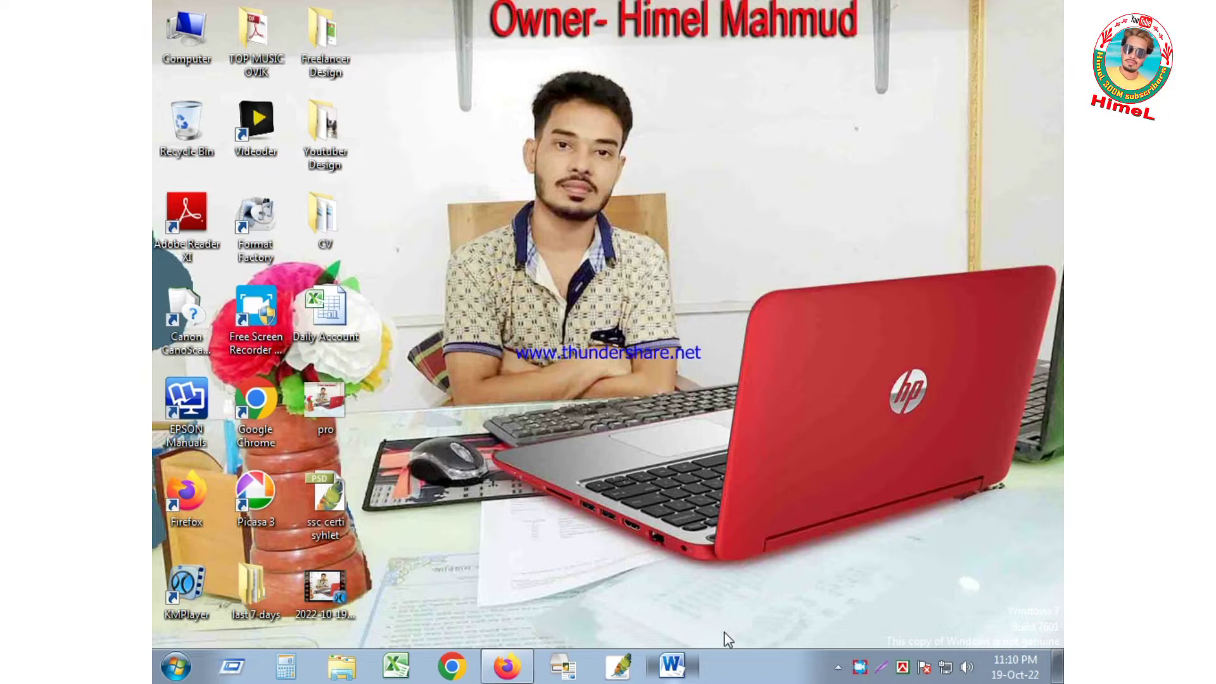
left_click(437, 511)
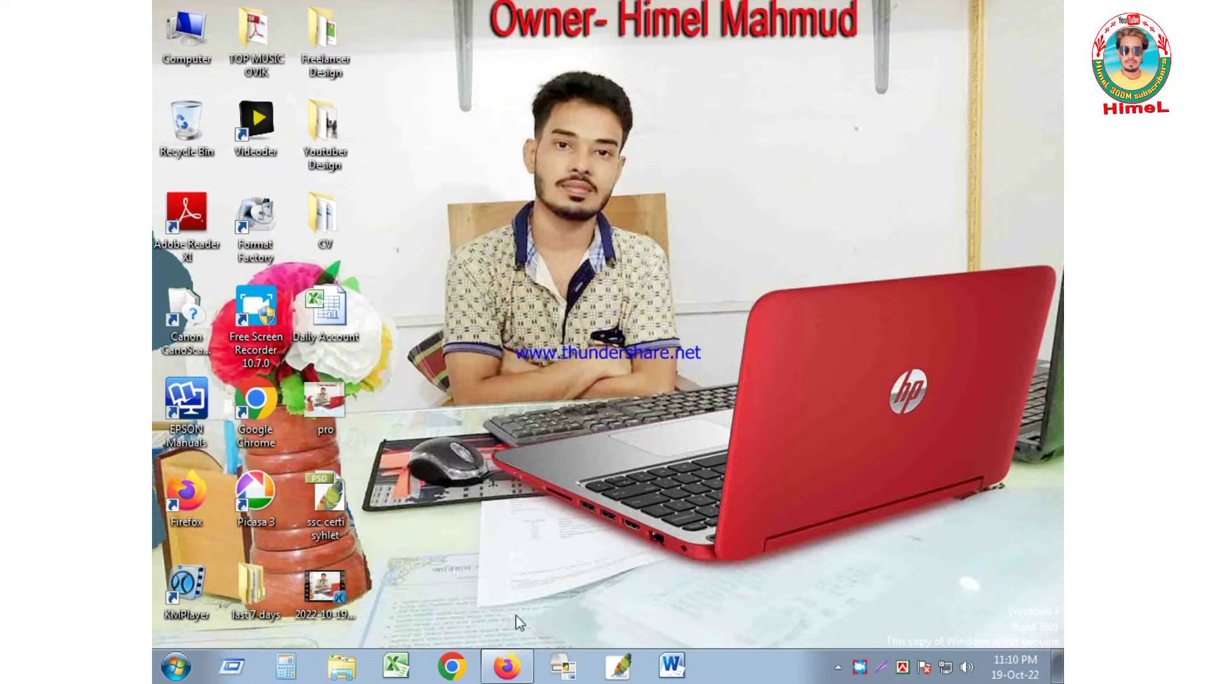
Step: Start Microsoft Word 2010 from the Microsoft Office folder in the full program list and dismiss the activation wizard
left_click(175, 668)
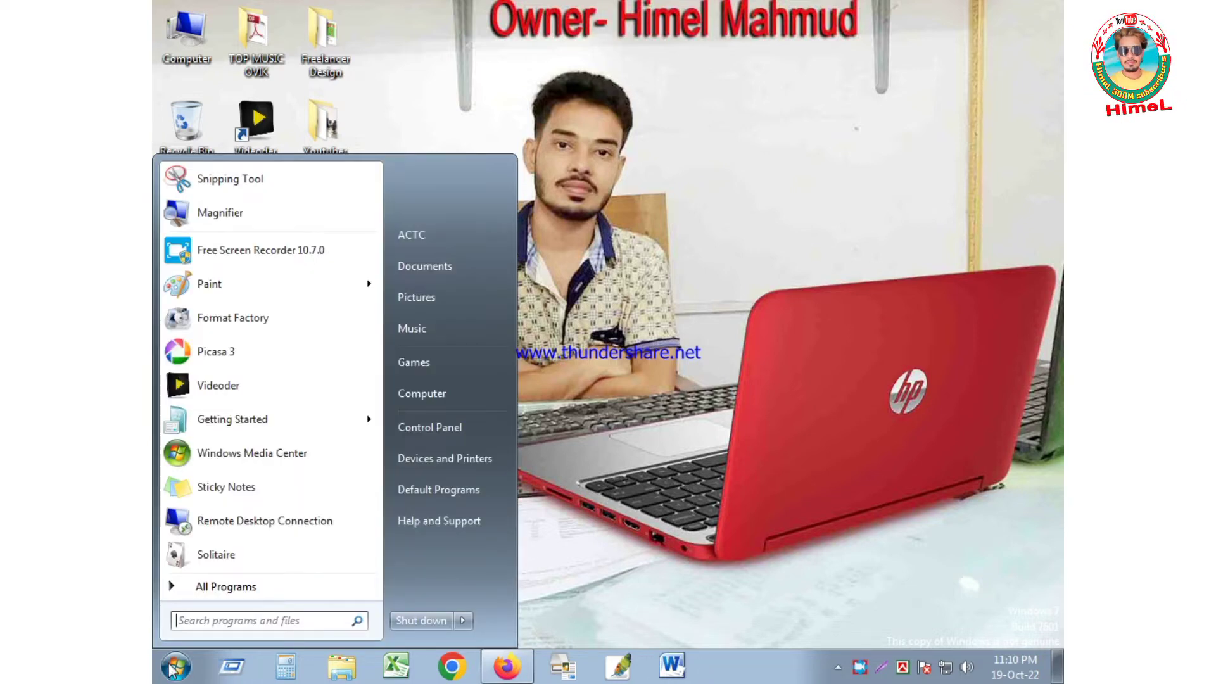
left_click(228, 589)
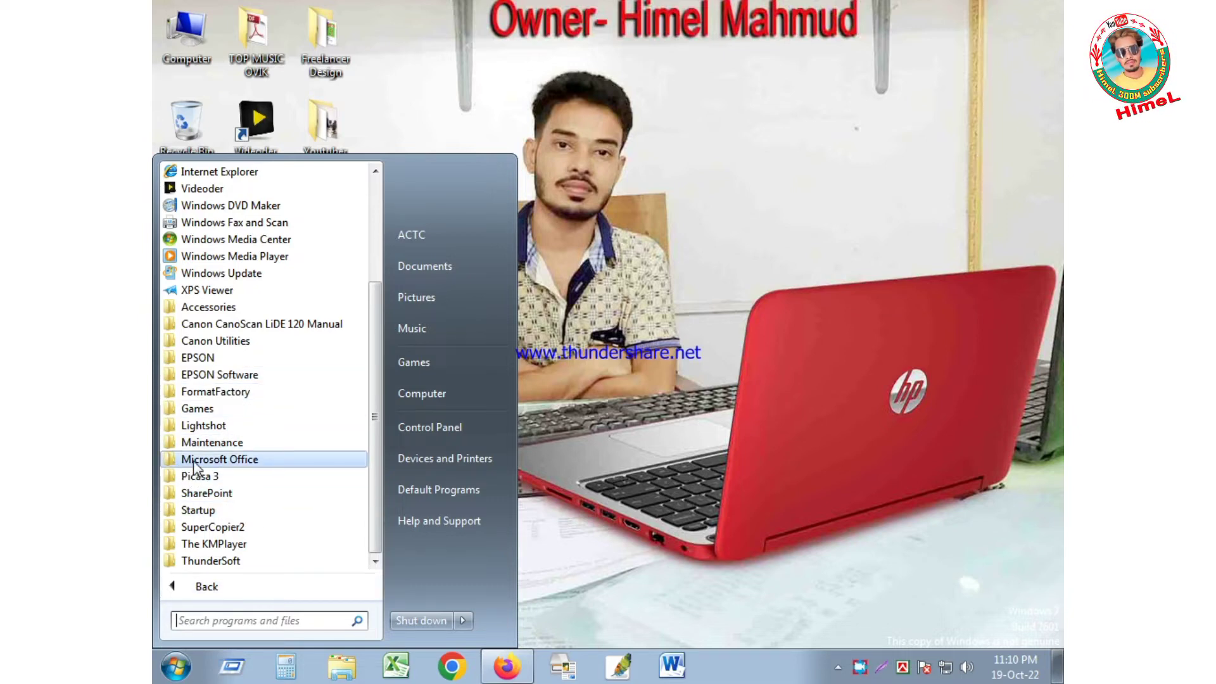
left_click(251, 460)
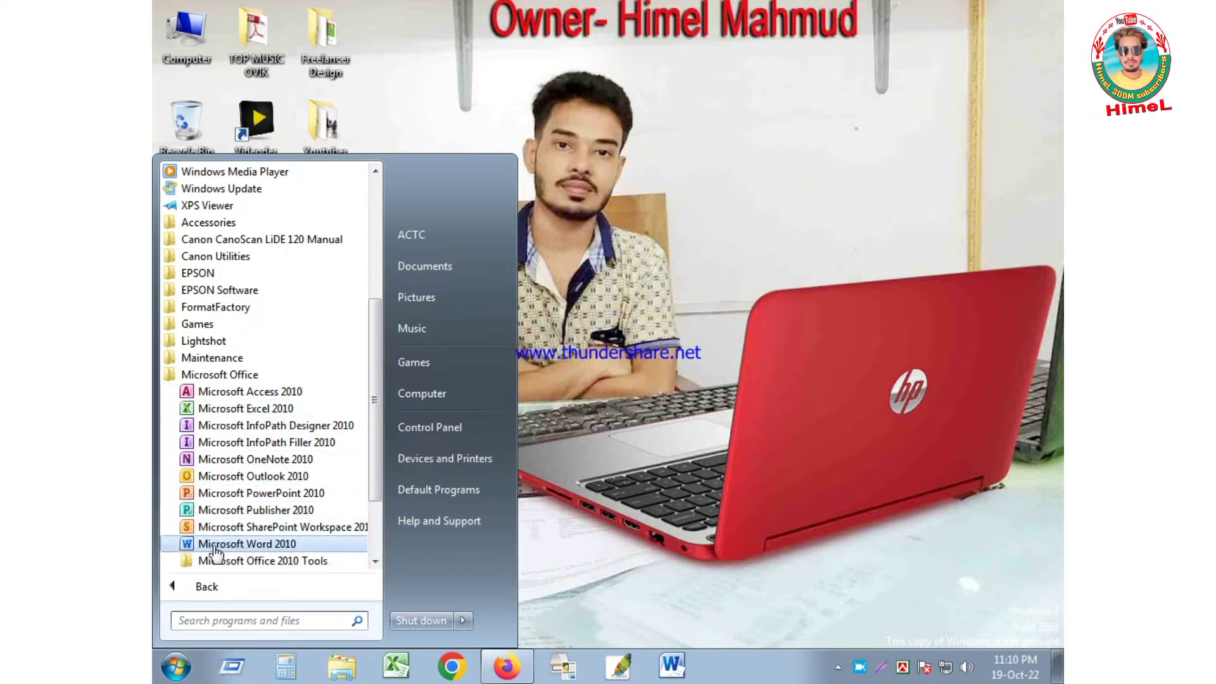
left_click(254, 545)
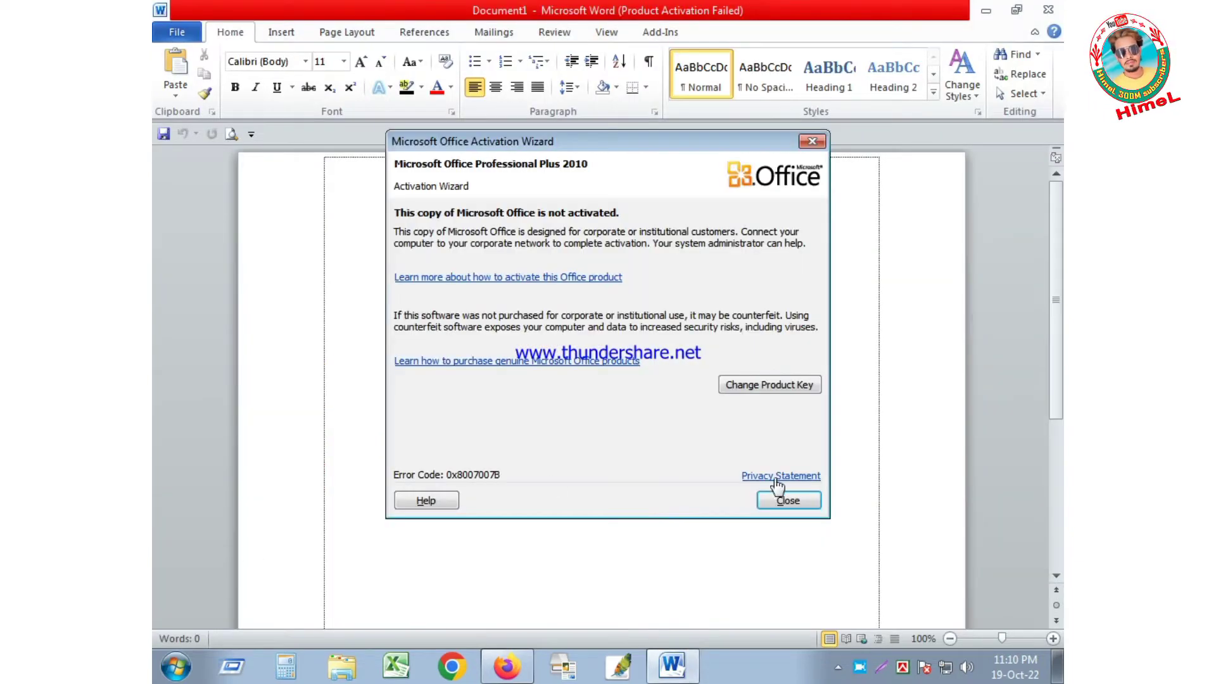
left_click(774, 503)
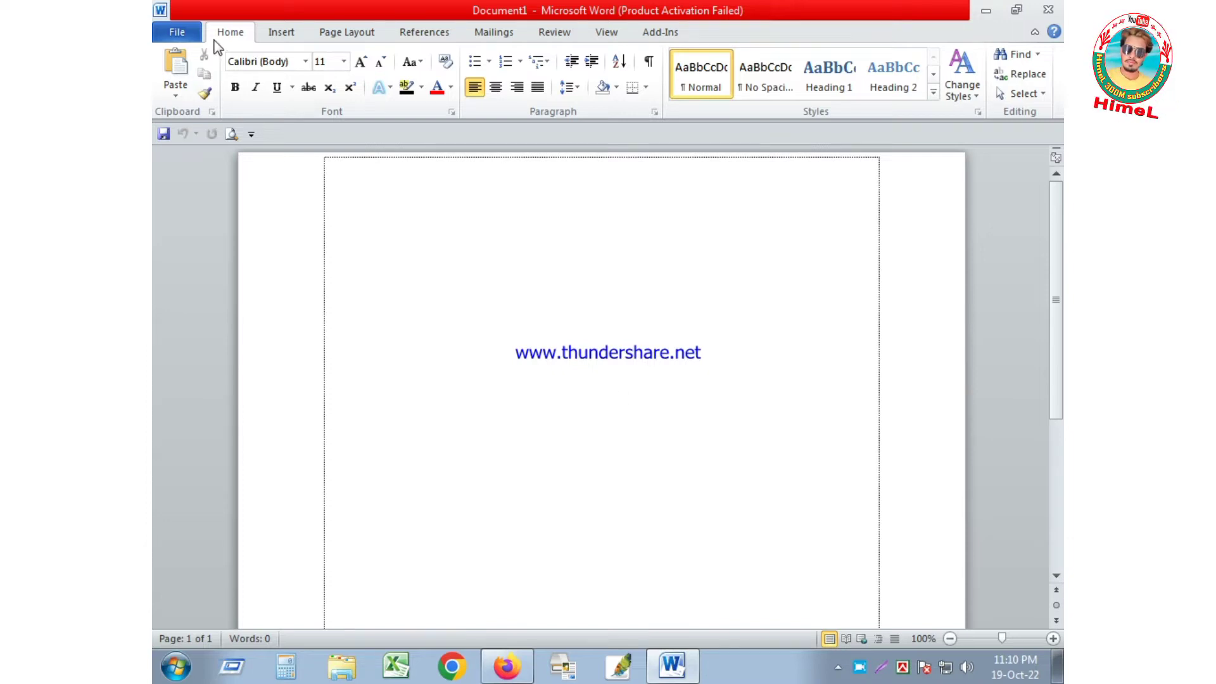
Step: Review the ribbon's command sets for Insert, Page Layout, References, Mailings, Review, View and Add-Ins, finishing on Home
left_click(274, 37)
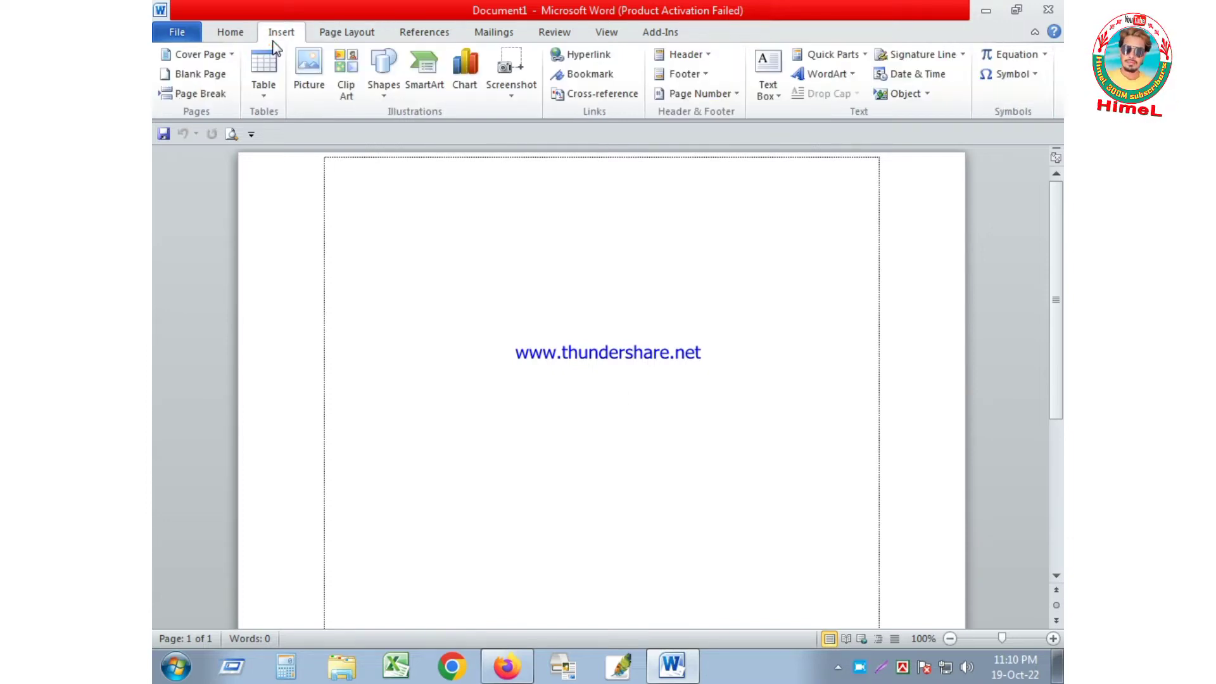
left_click(352, 34)
left_click(422, 32)
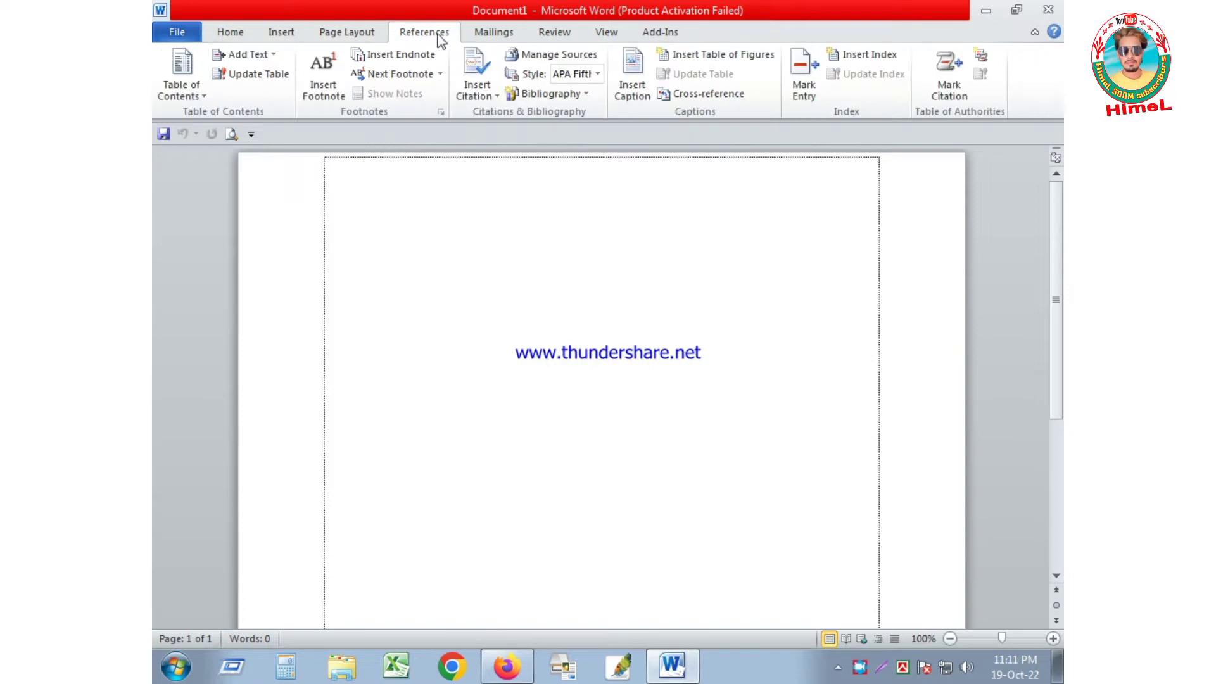
left_click(504, 34)
left_click(573, 32)
left_click(613, 33)
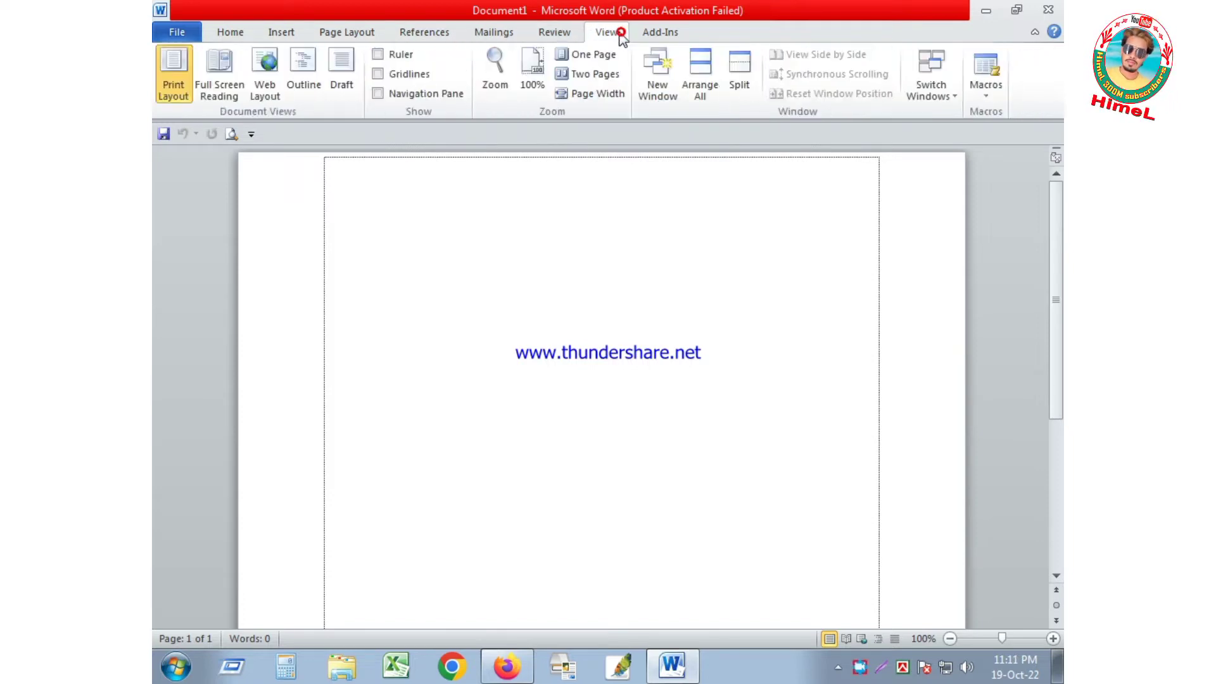
left_click(657, 35)
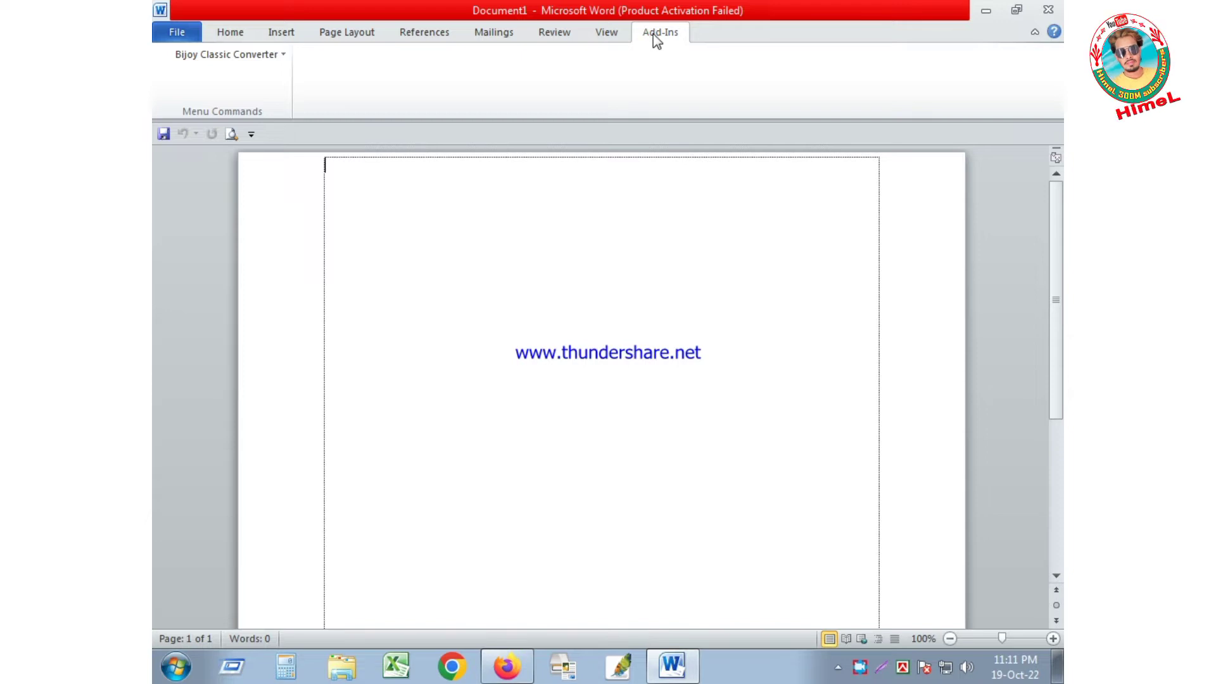
left_click(233, 33)
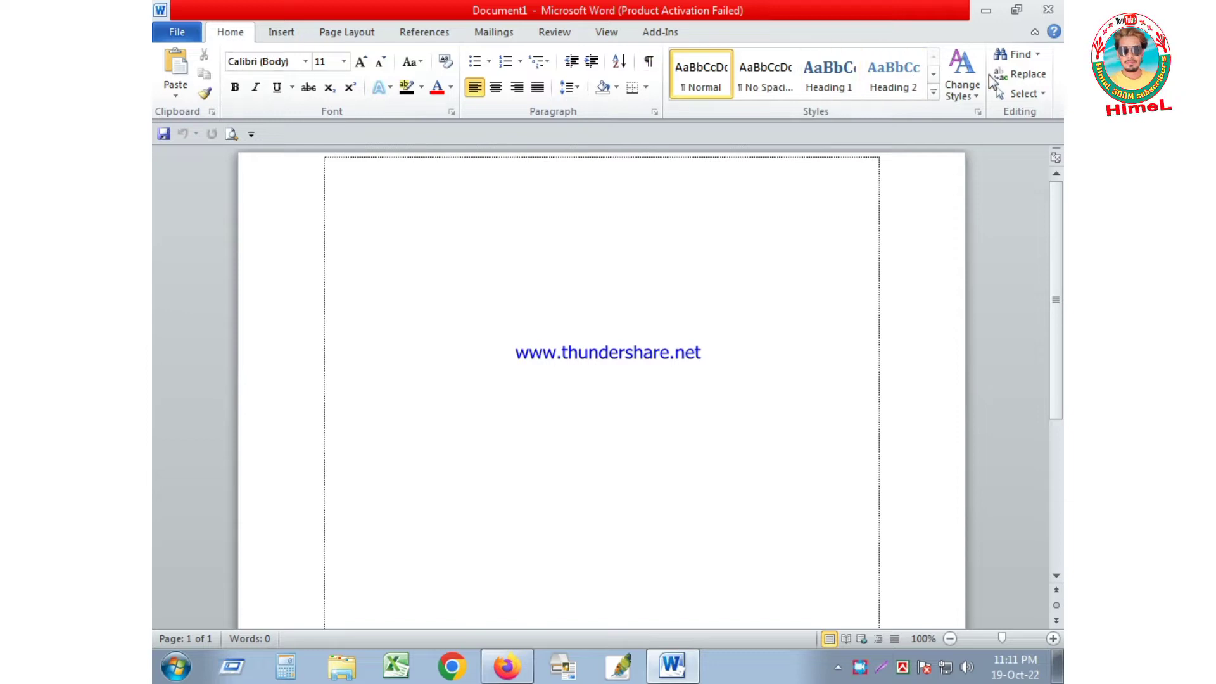
left_click(293, 30)
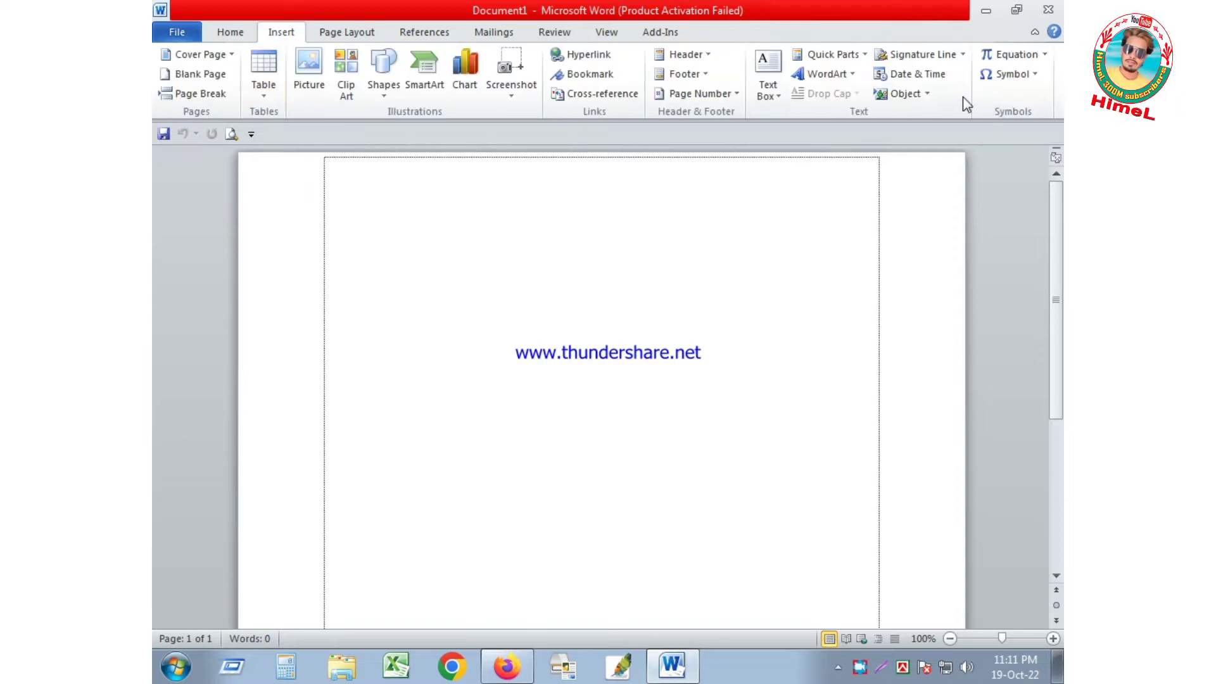
left_click(378, 34)
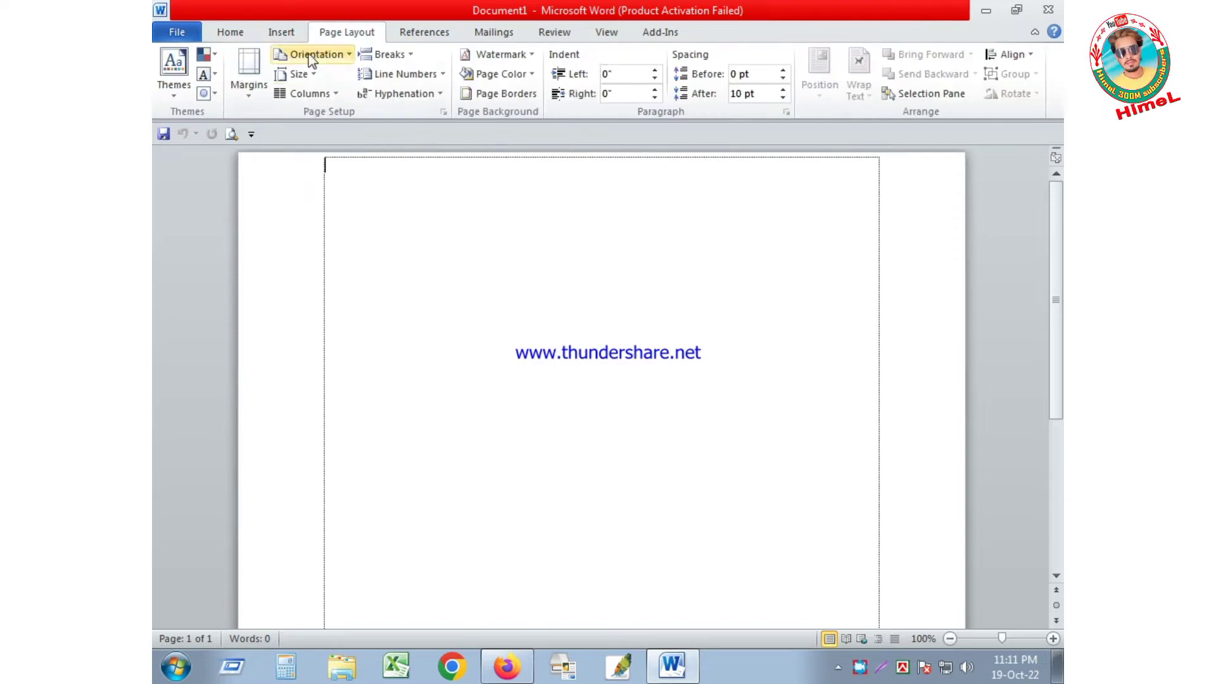
left_click(414, 35)
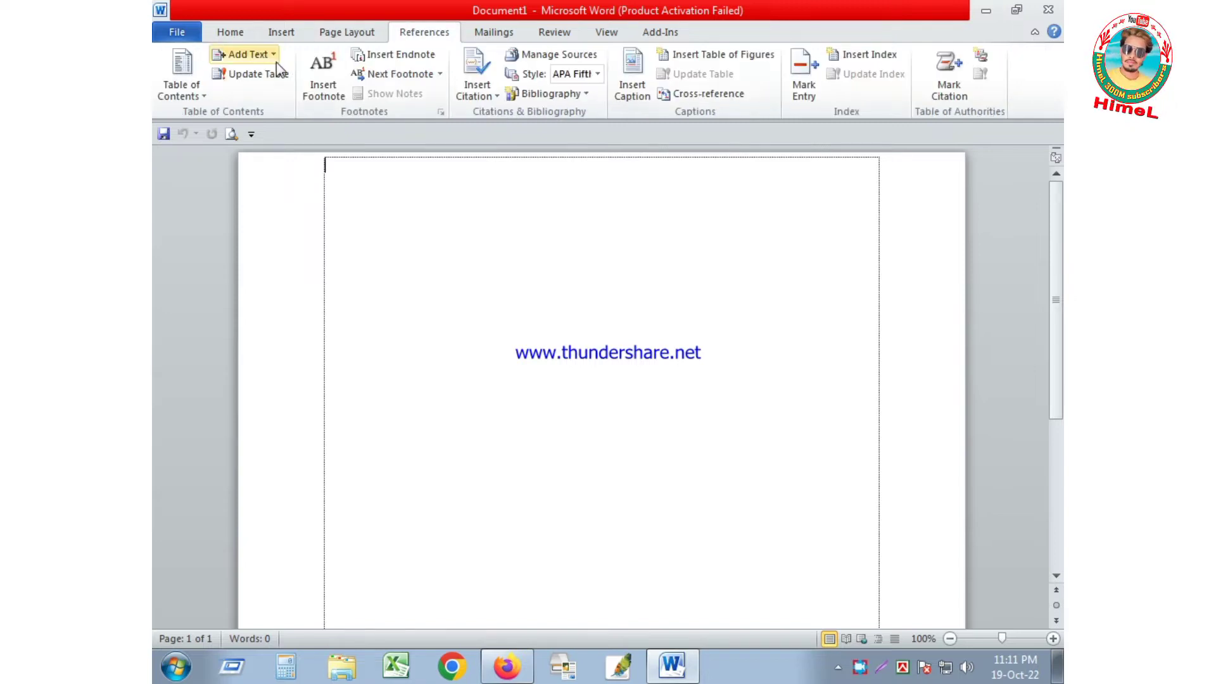
left_click(229, 37)
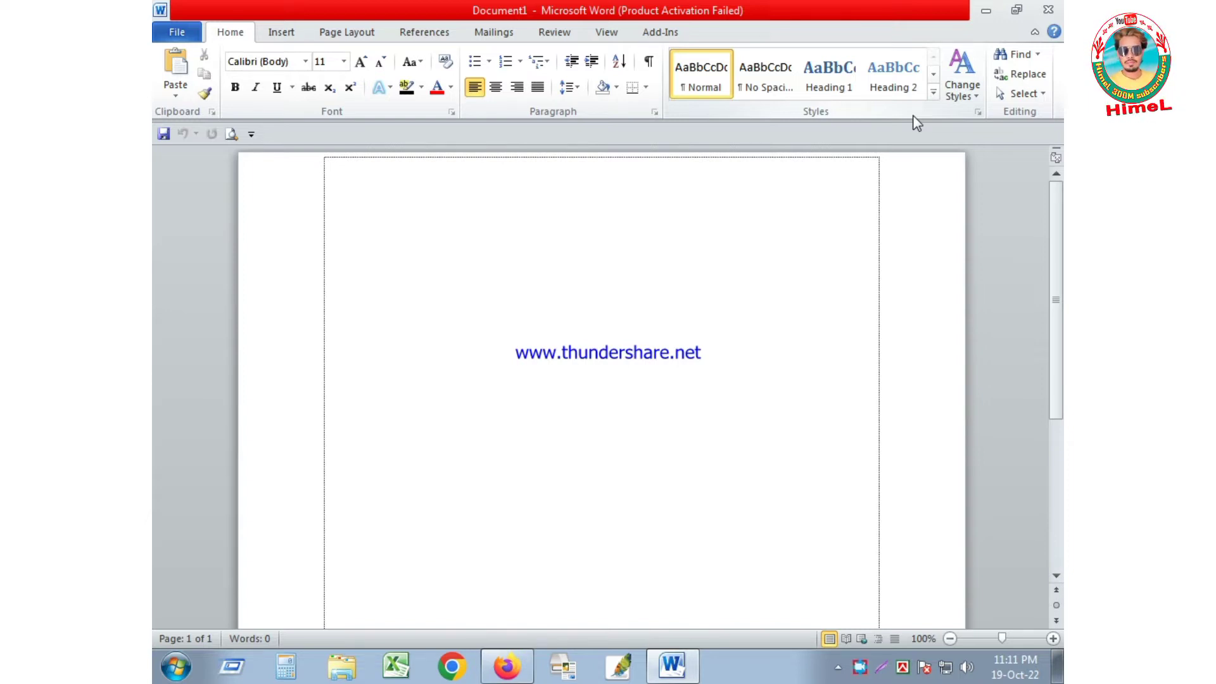
Step: Enter the word "bangladesh" on the first line of the blank document
type("ban")
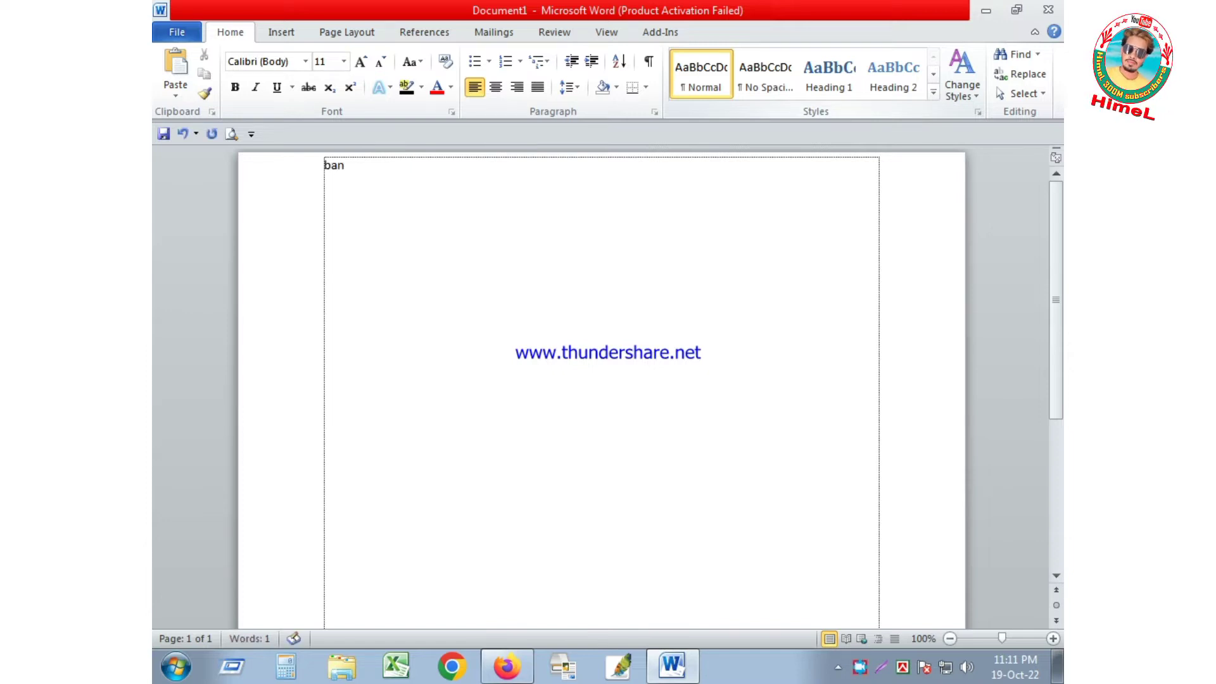
type("gladesh")
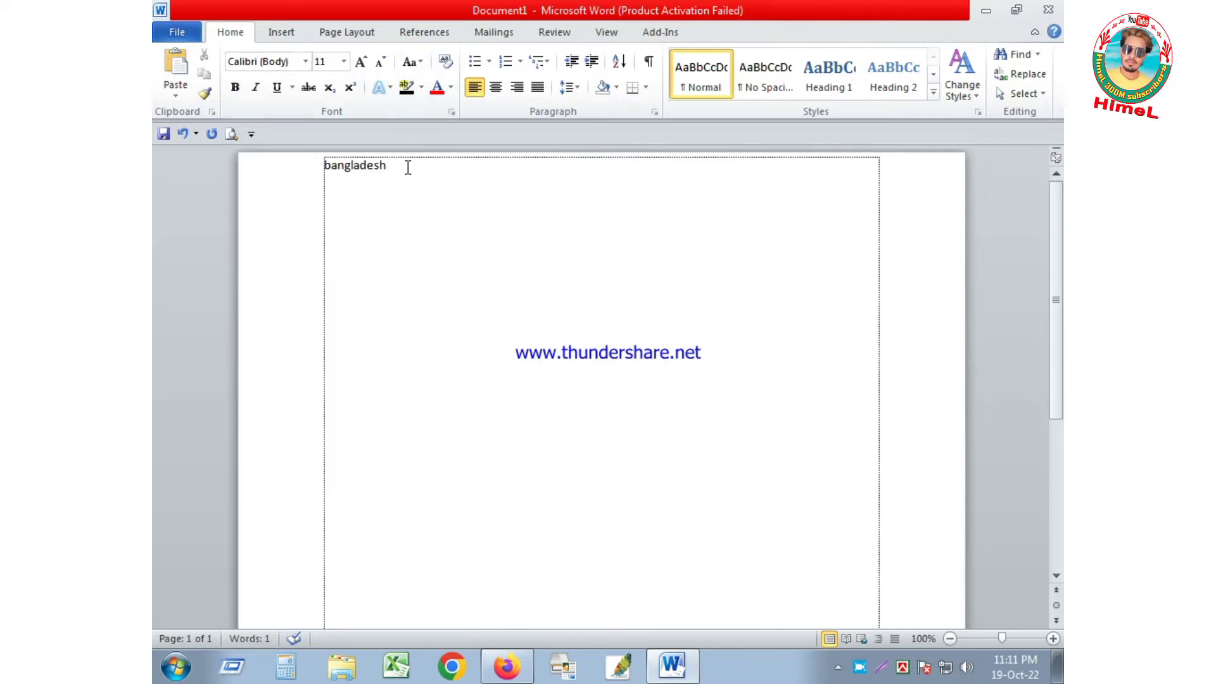
Step: Browse the list of available fonts for the word "bangladesh" and close it without choosing one
left_click_drag(406, 167, 310, 168)
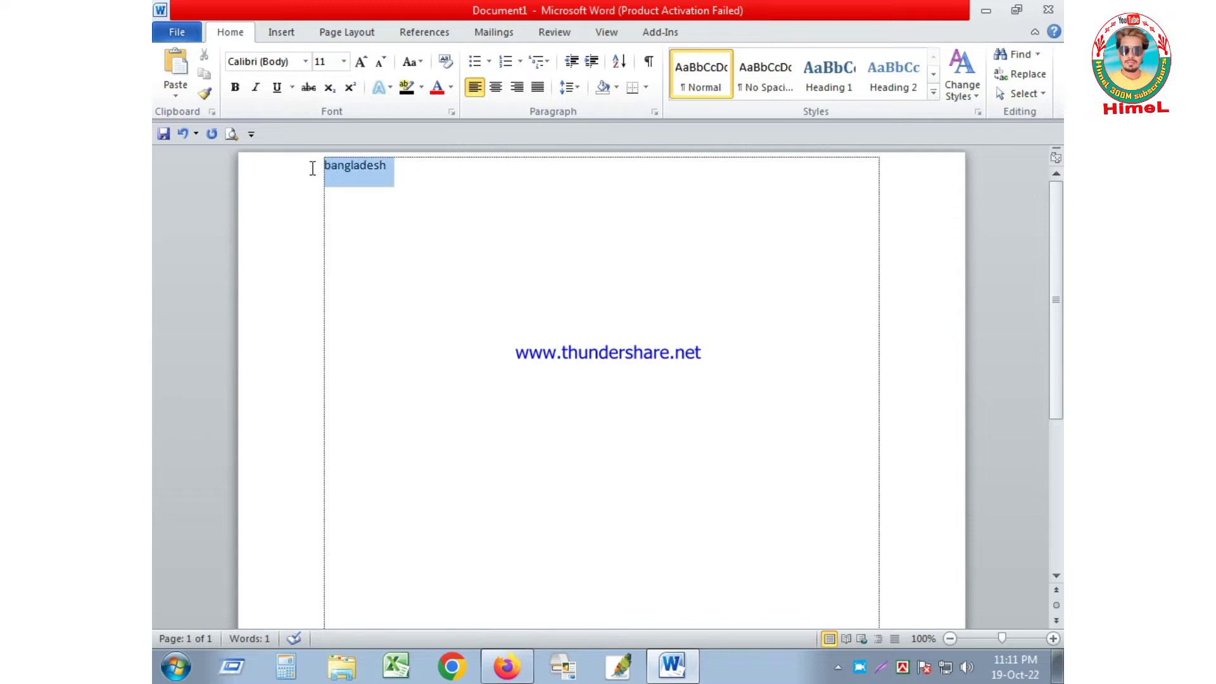
left_click(305, 62)
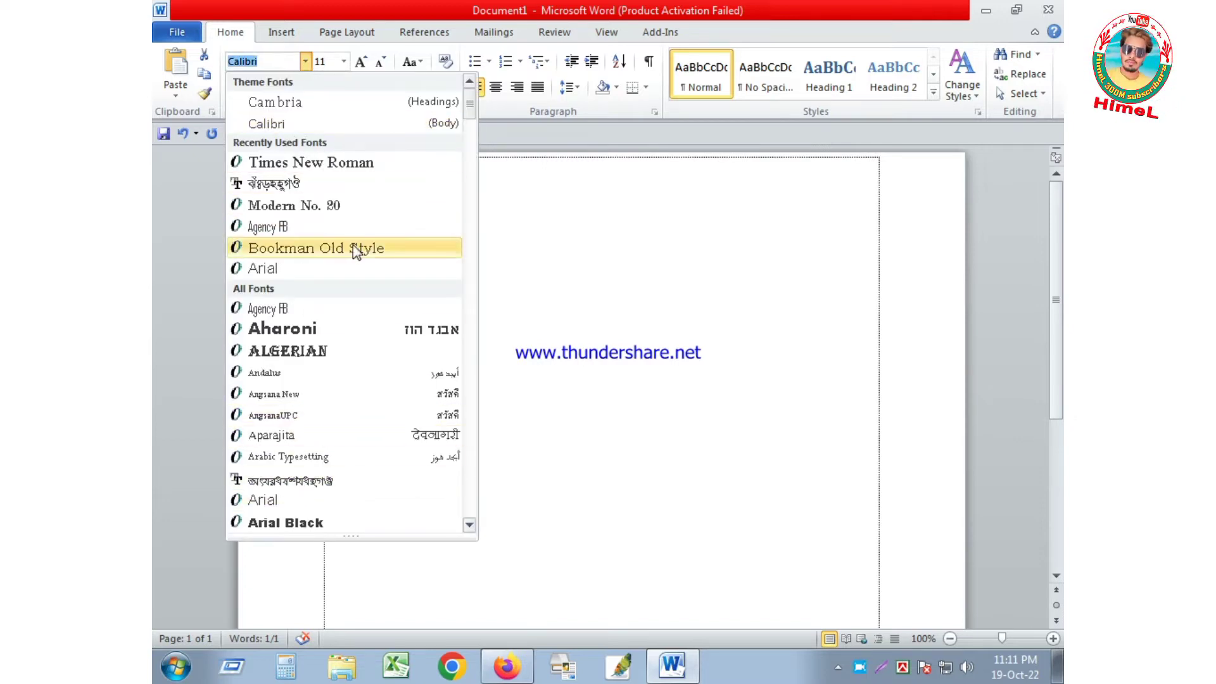
mouse_move(471, 112)
left_mouse_down()
mouse_move(481, 344)
mouse_move(471, 101)
left_mouse_up()
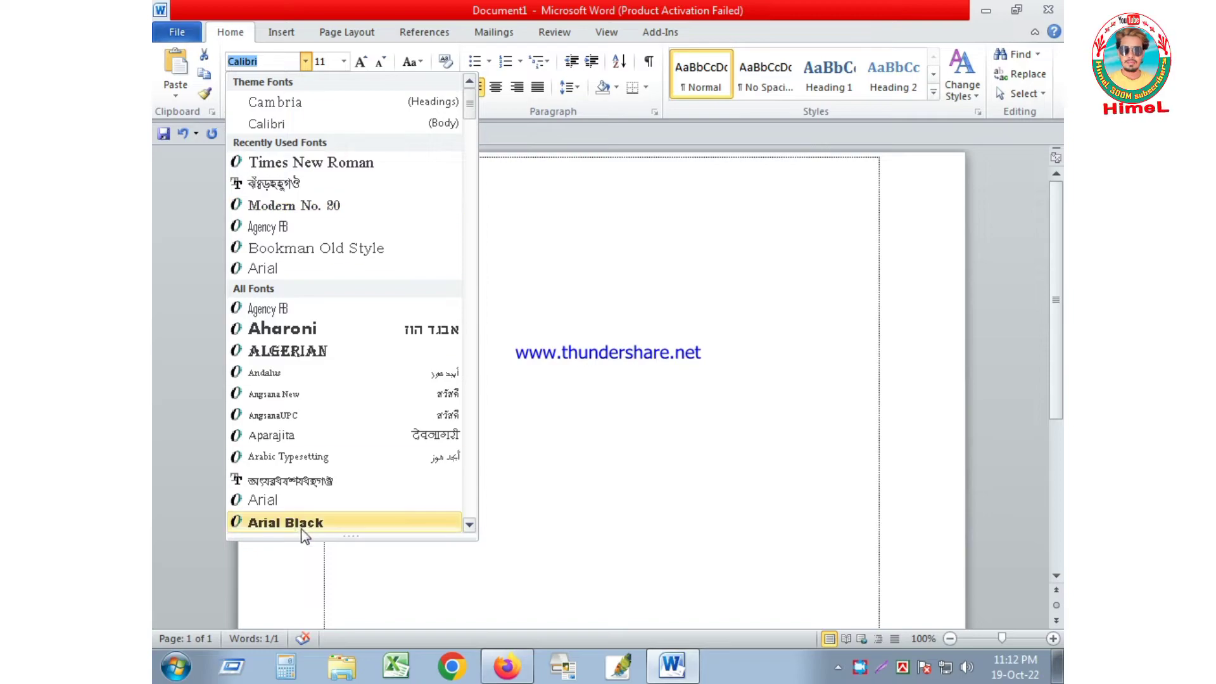
left_click_drag(470, 101, 472, 145)
left_click(306, 61)
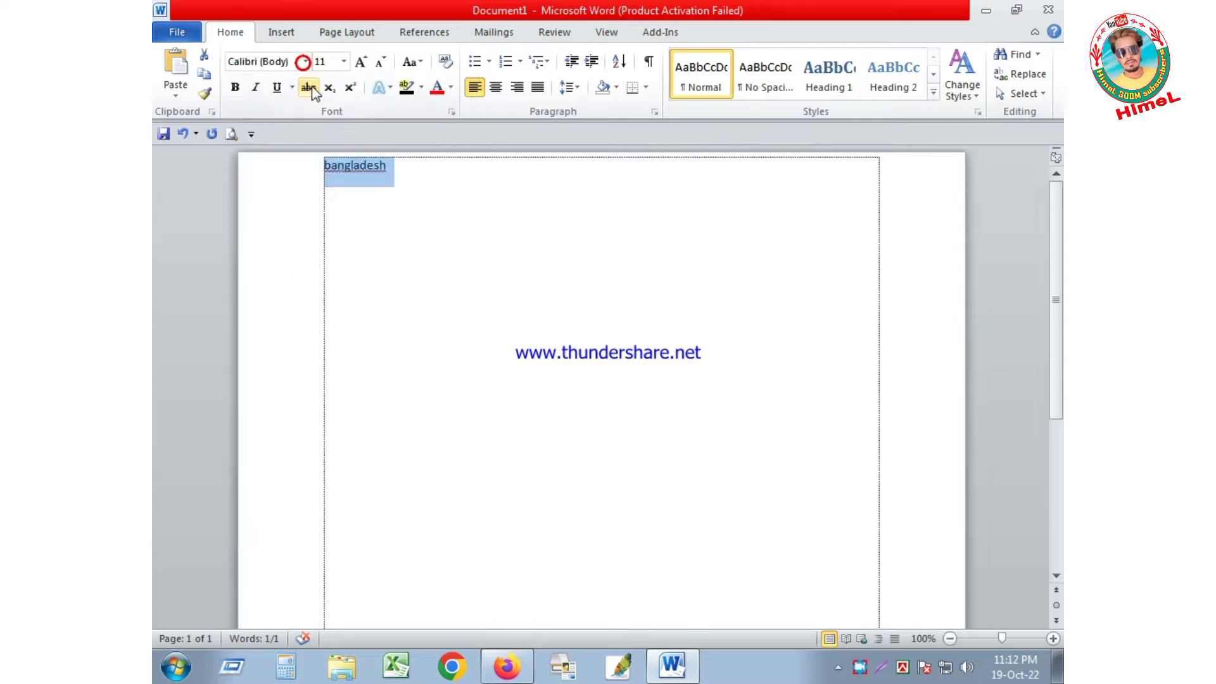
left_click(387, 185)
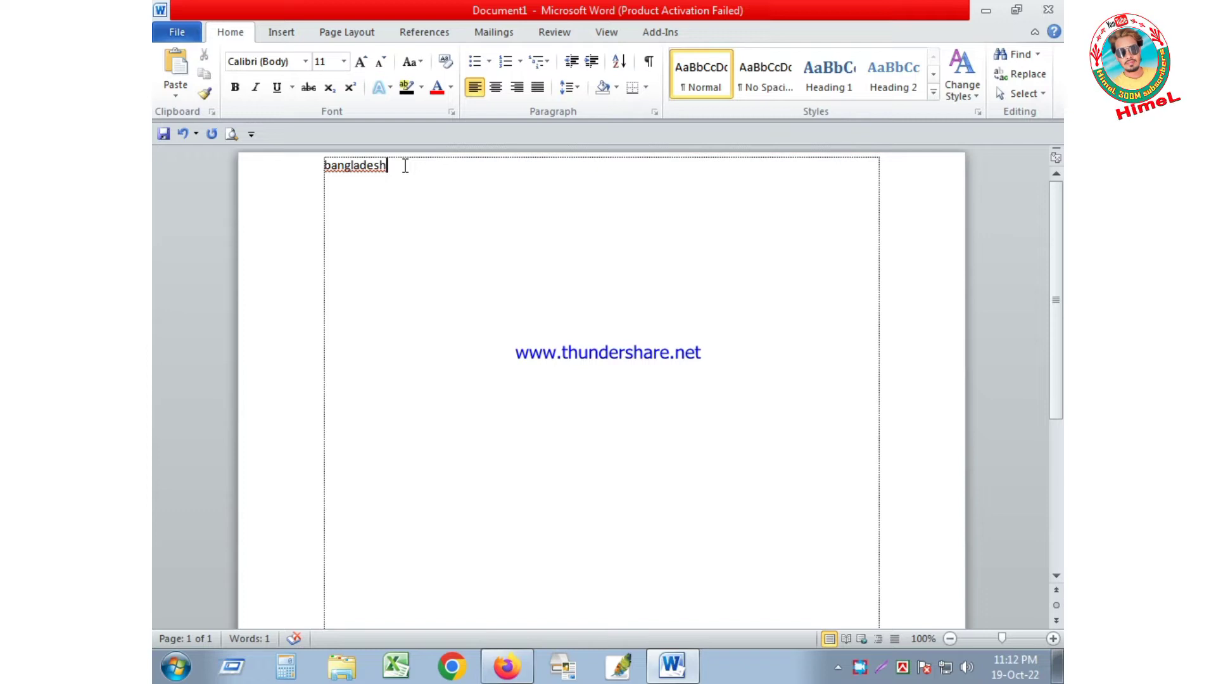
Step: Enlarge the word "bangladesh" to 72 pt in increments with Grow Font
left_click_drag(397, 166, 319, 169)
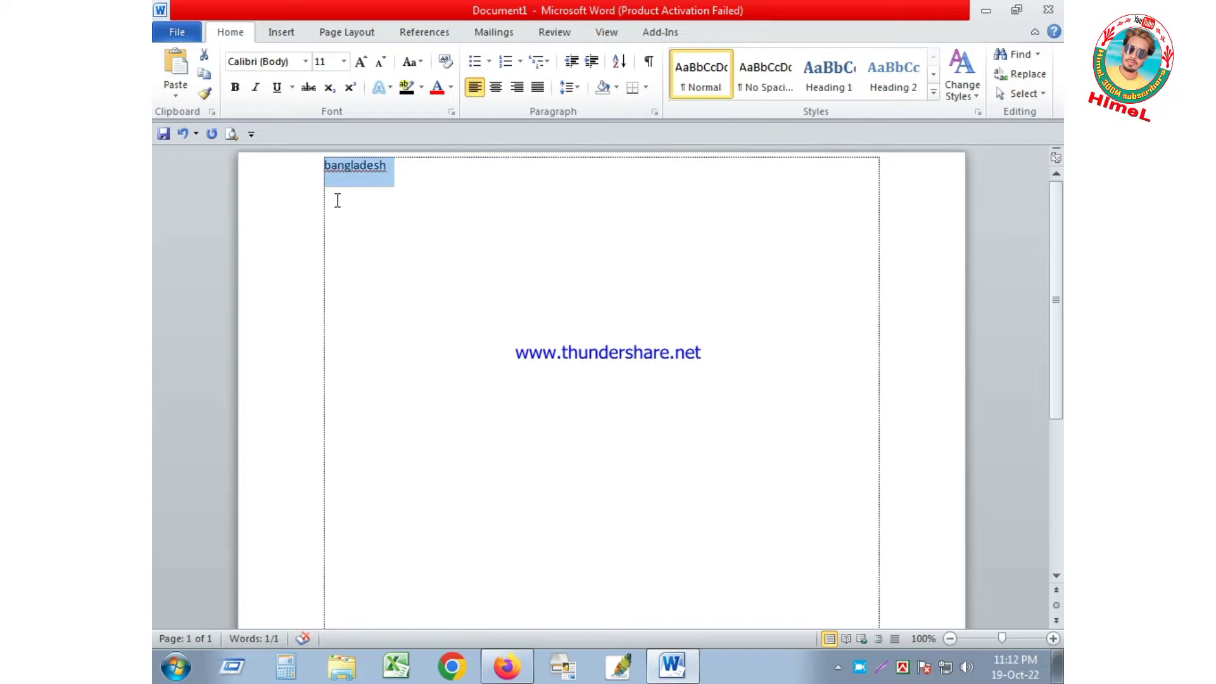
left_click(360, 64)
left_click(360, 63)
left_click(360, 64)
left_click(360, 64)
left_click(361, 63)
left_click(361, 64)
left_click(360, 63)
left_click(360, 63)
left_click(360, 63)
left_click(361, 63)
left_click(360, 63)
left_click(360, 64)
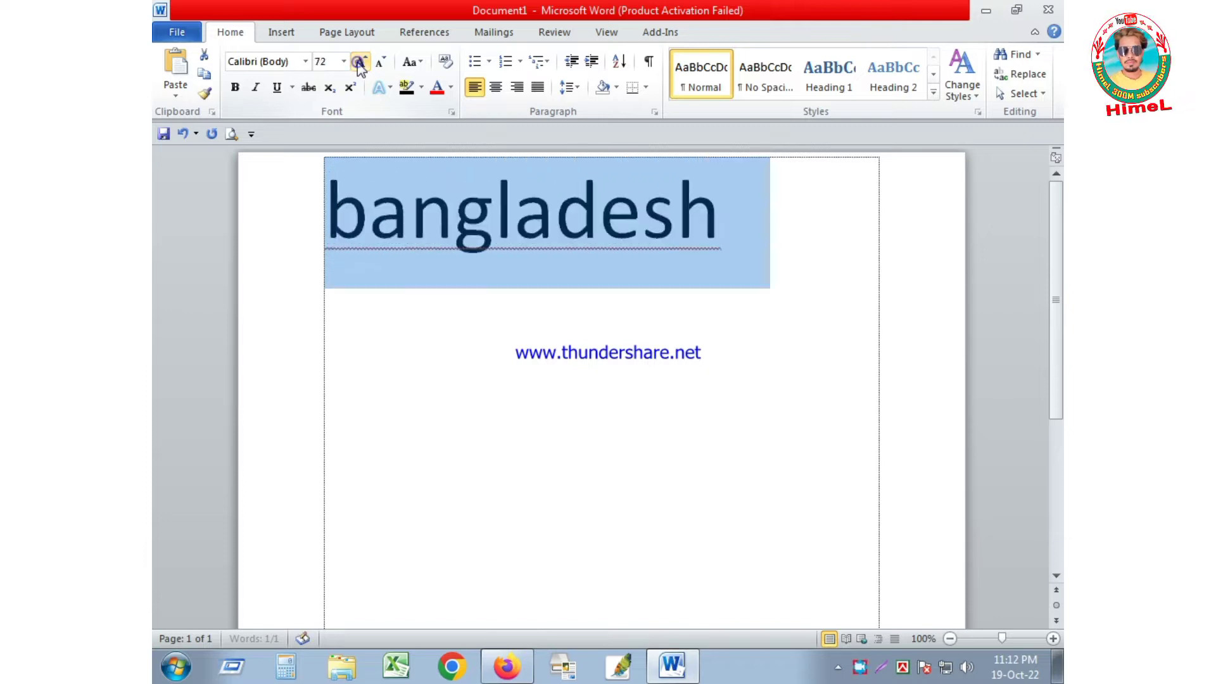
Step: Shrink the word "bangladesh" to 28 pt with Shrink Font and enlarge it to 80 pt with Grow Font
double_click(379, 63)
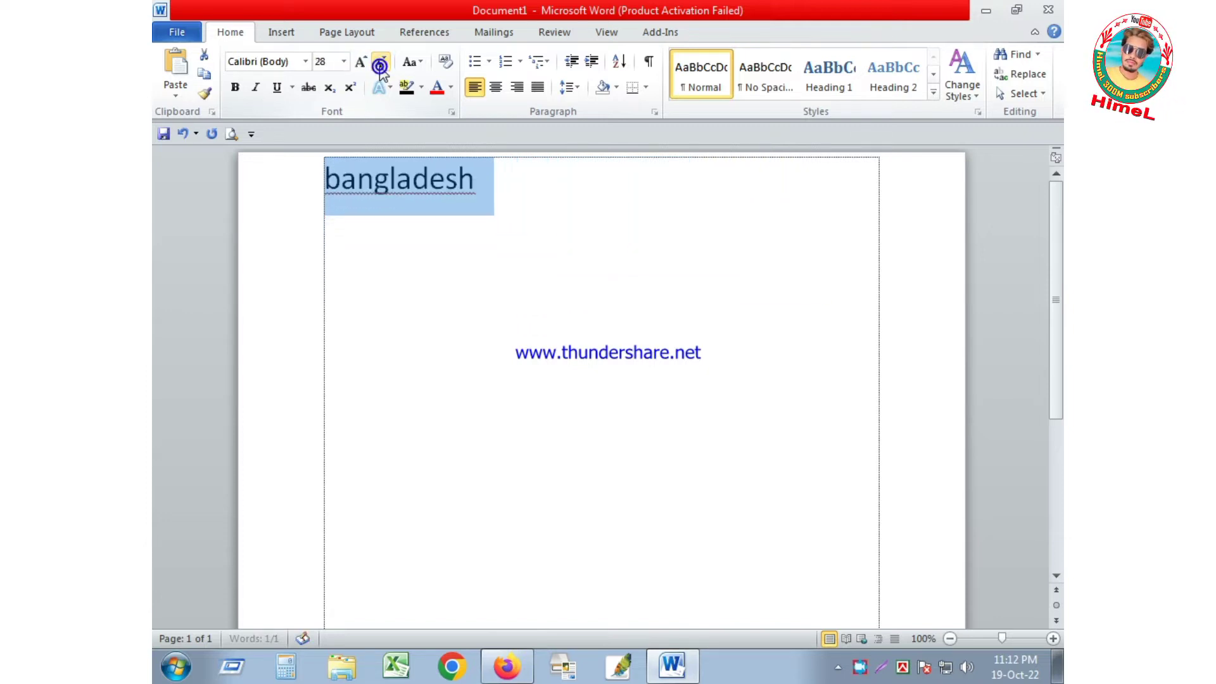
left_click(358, 62)
double_click(358, 63)
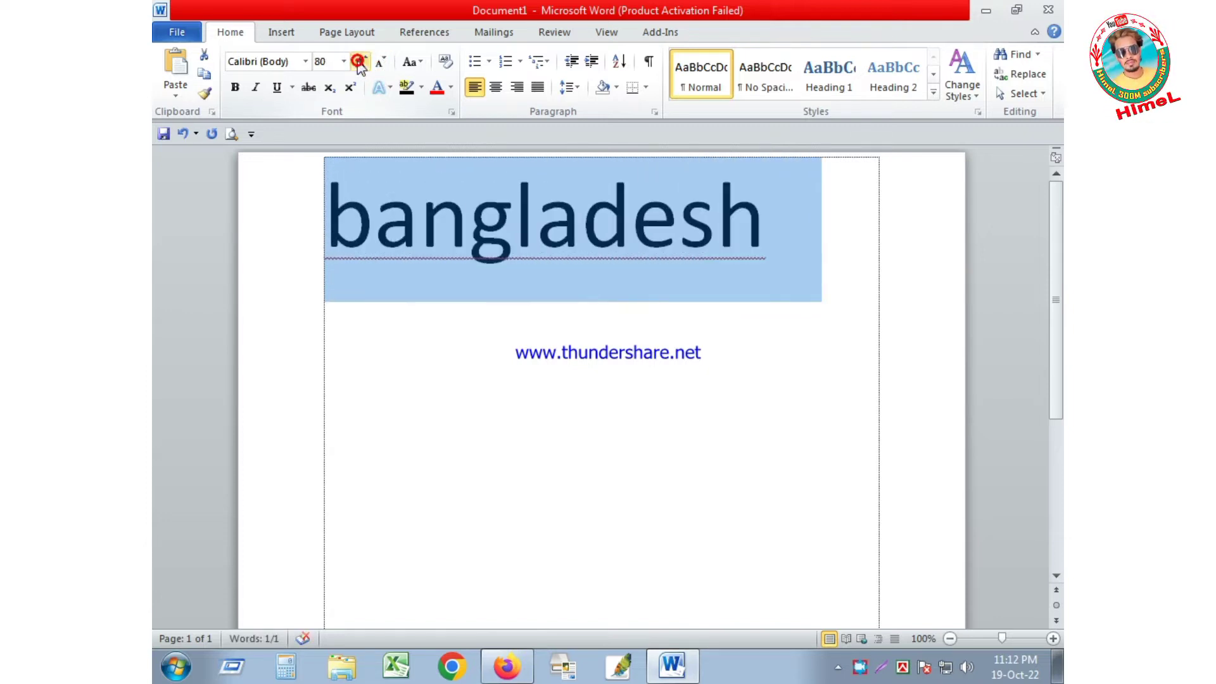
left_click(468, 329)
Step: Look through the preset font sizes for the word "bangladesh" and close the list without choosing one
left_click_drag(779, 203, 310, 217)
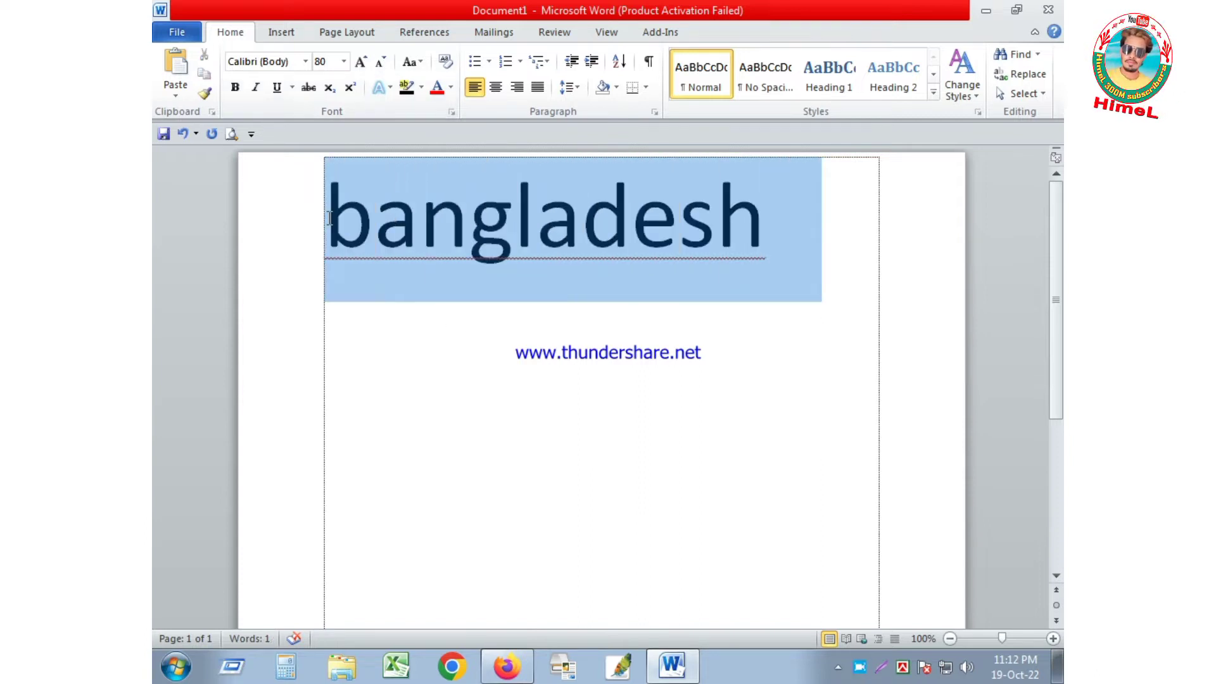
left_click(346, 62)
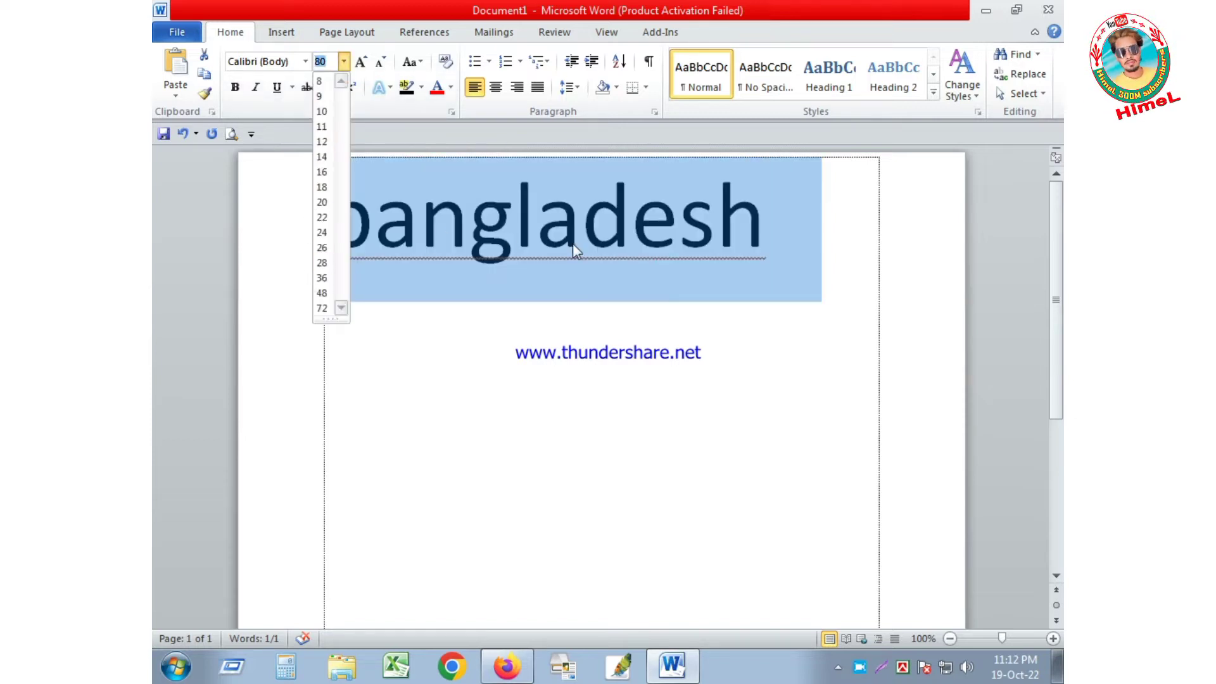
left_click(573, 243)
left_click(676, 233)
left_click_drag(781, 223, 285, 231)
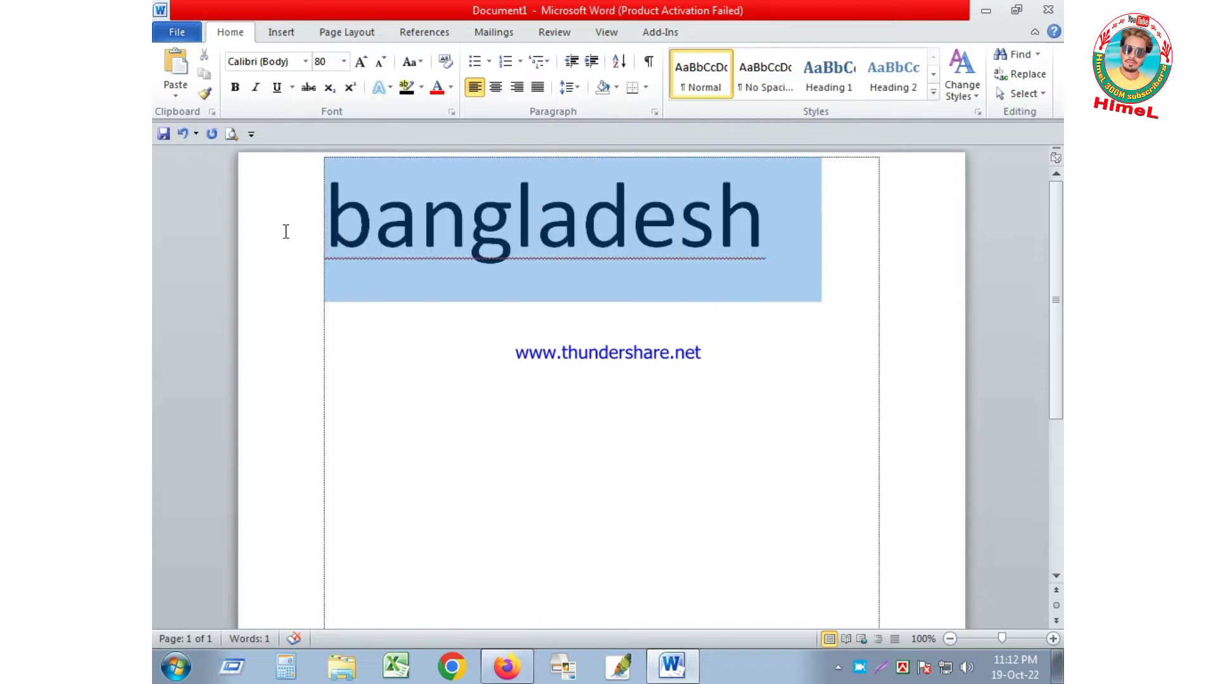
left_click(541, 402)
left_click(785, 236)
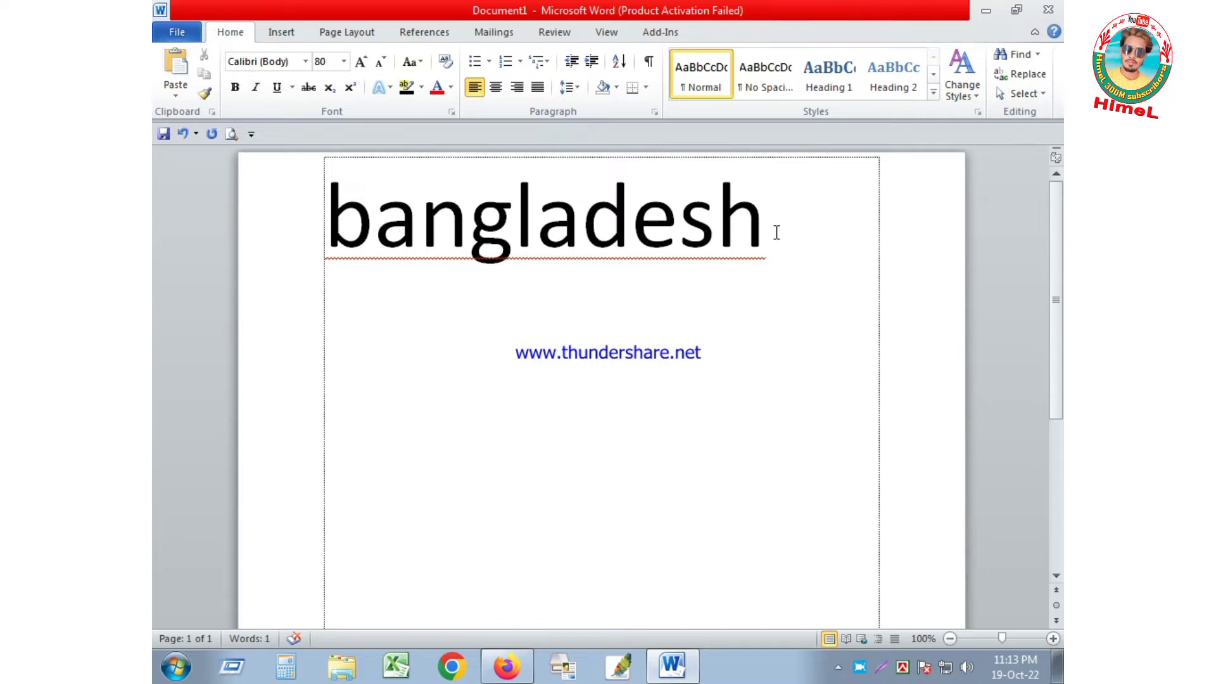
Step: Try the fonts Times New Roman and Modern No. 20 on the word "bangladesh"
left_click_drag(769, 233, 215, 239)
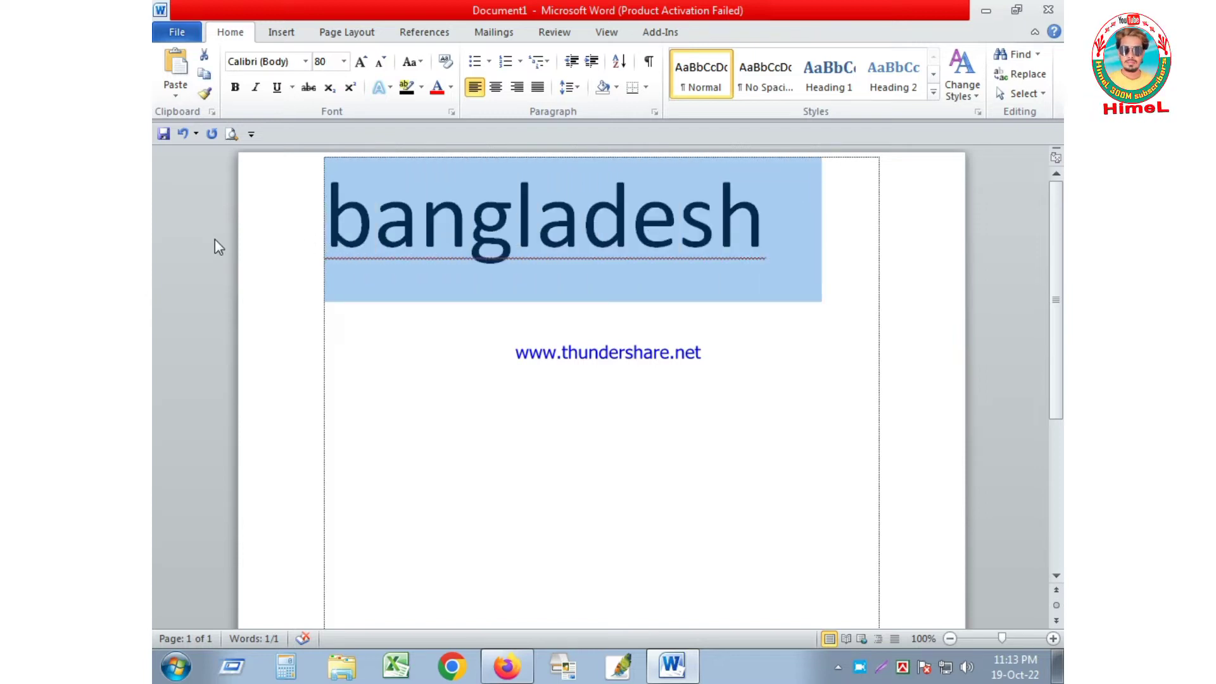
left_click(306, 62)
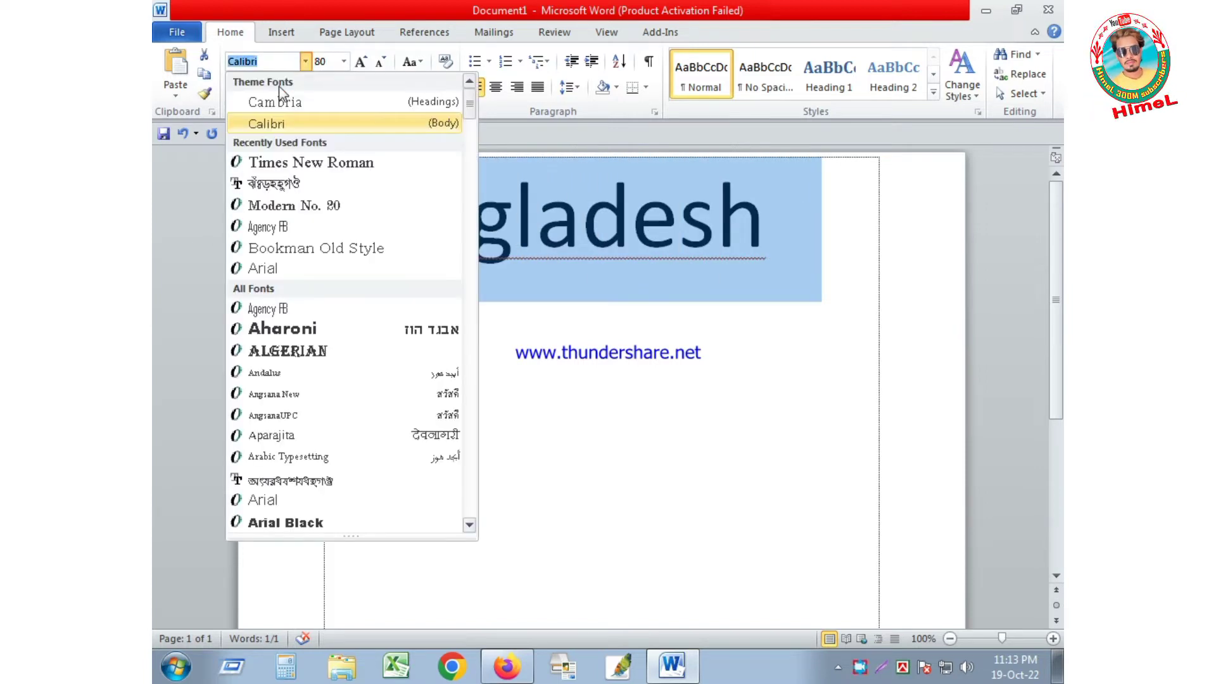
left_click(269, 159)
left_click(305, 61)
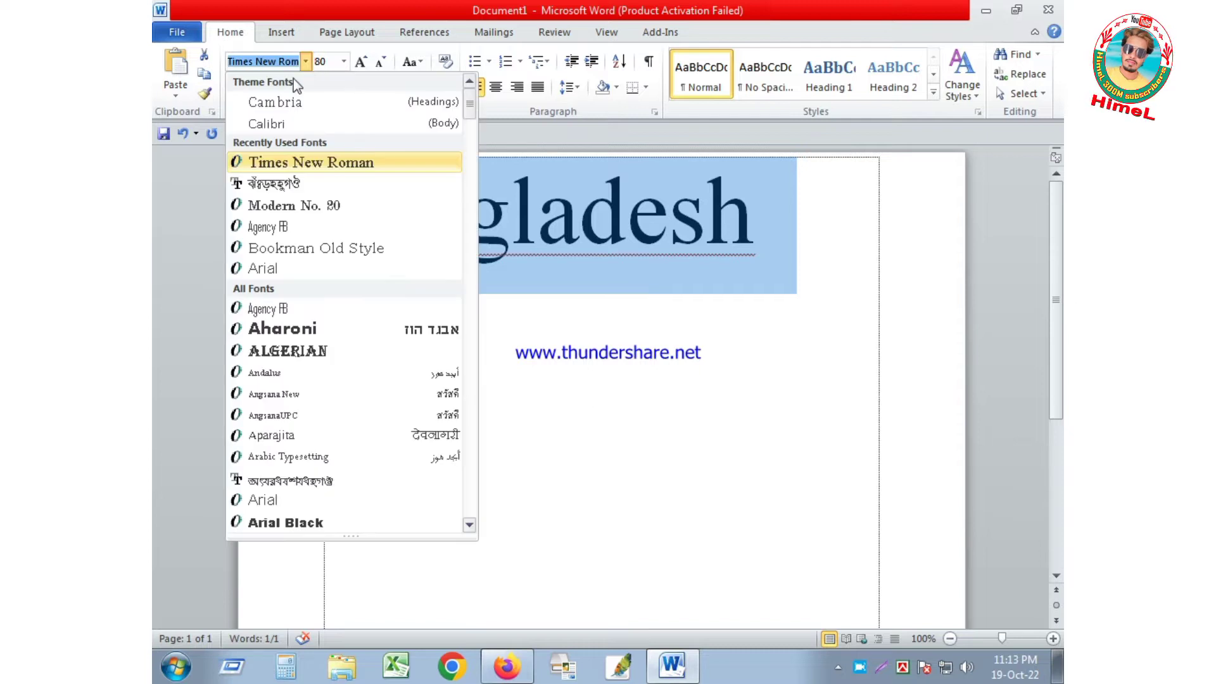
left_click(272, 204)
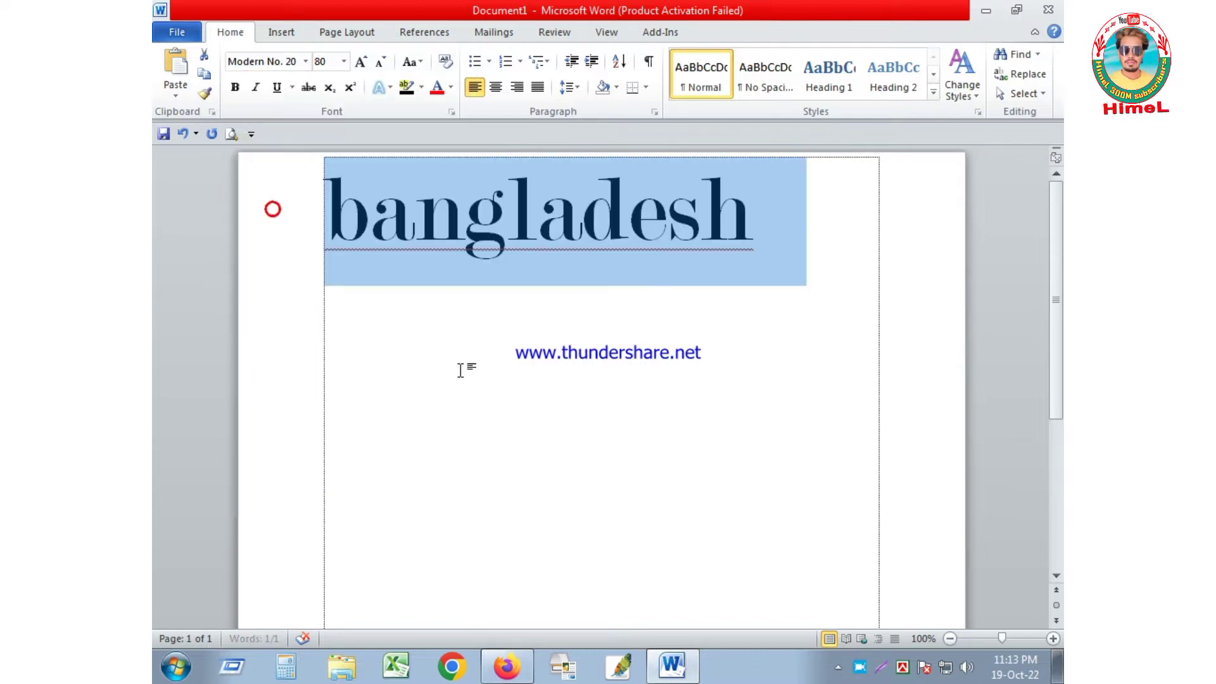
Step: Try the fonts Algerian and Arabic Typesetting on the word "bangladesh"
left_click(306, 62)
left_click(278, 351)
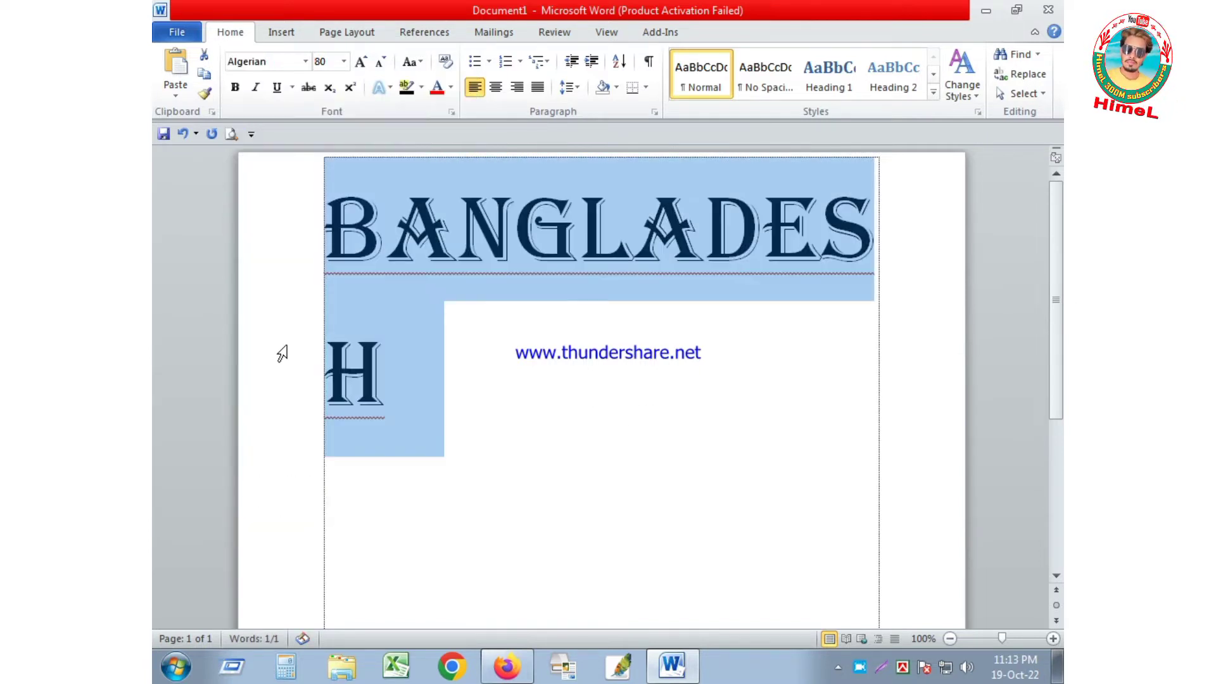
left_click(306, 61)
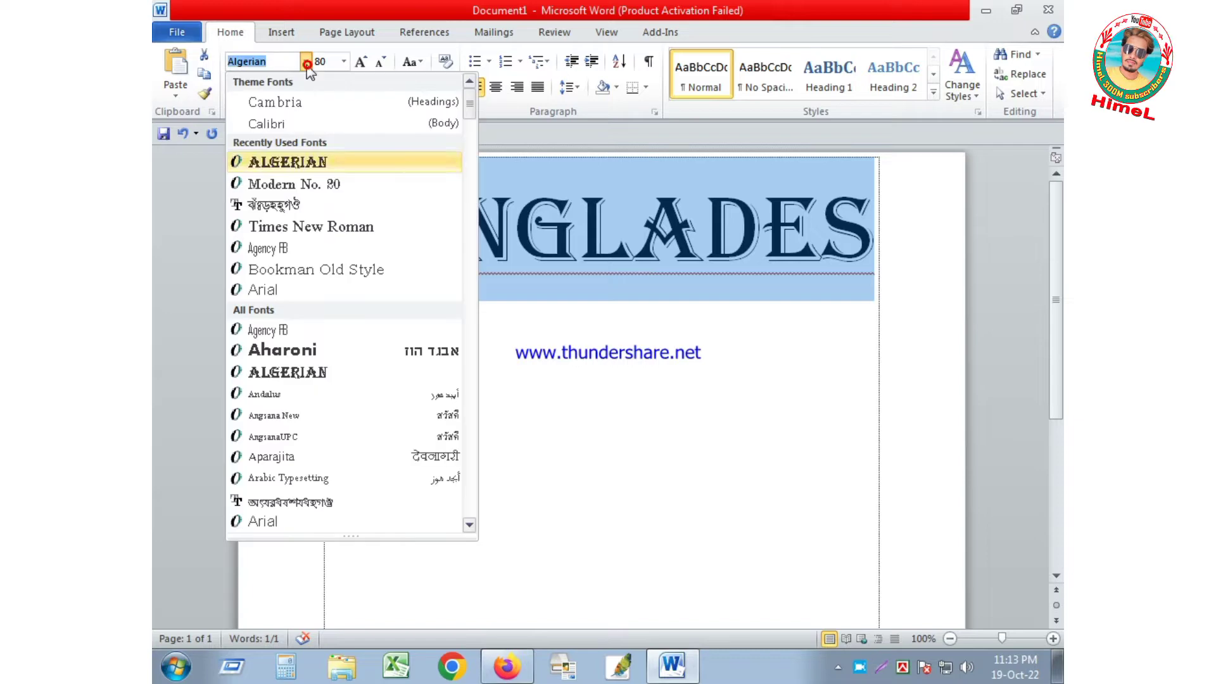
left_click(287, 479)
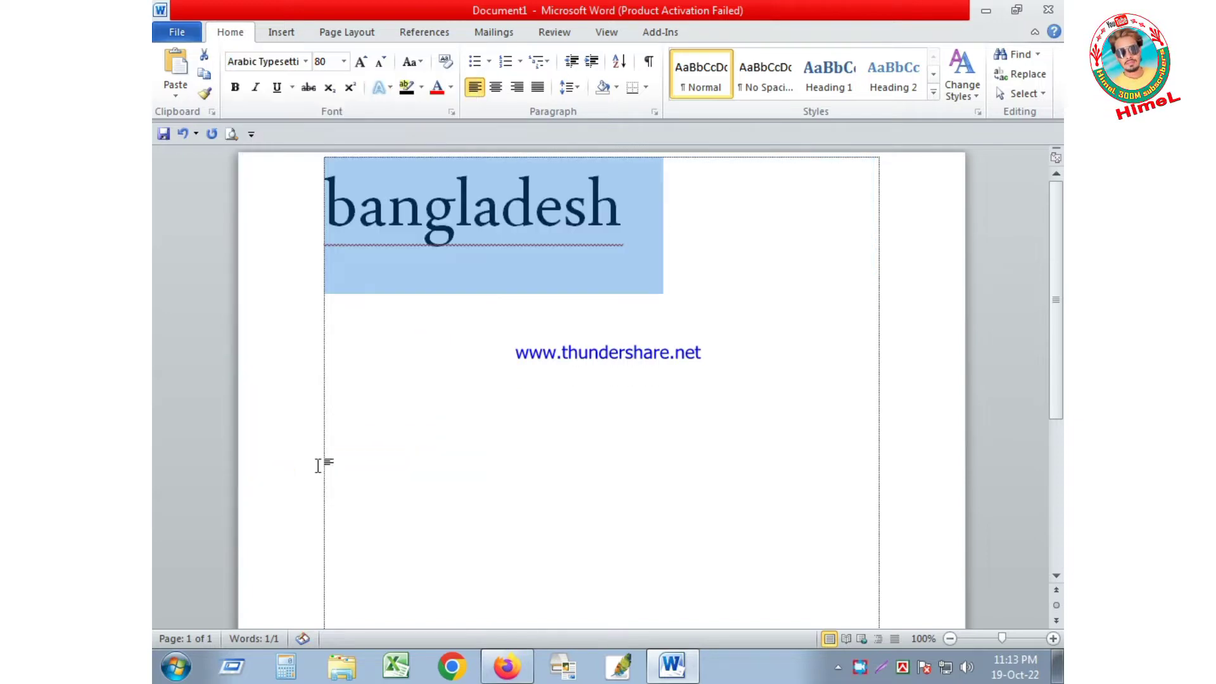
Step: Change the font of the word "bangladesh" to Bernard MT Condensed
left_click(306, 62)
scroll(345, 430, "down", 5)
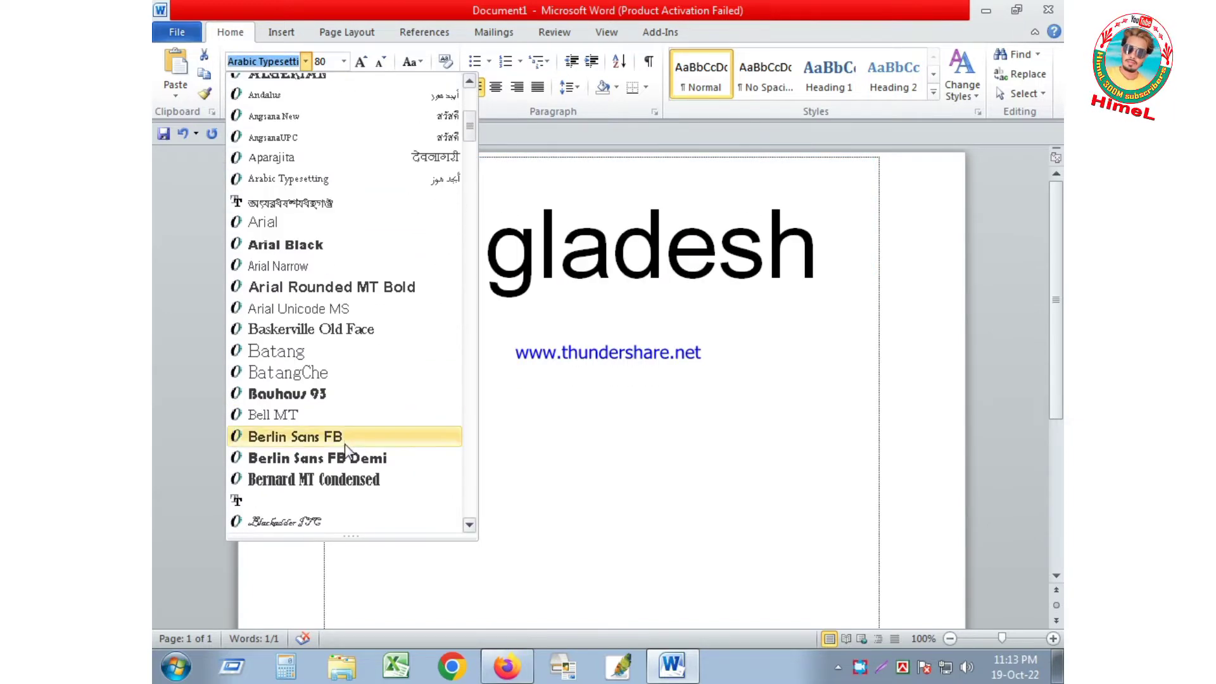
scroll(344, 443, "down", 2)
left_click(285, 347)
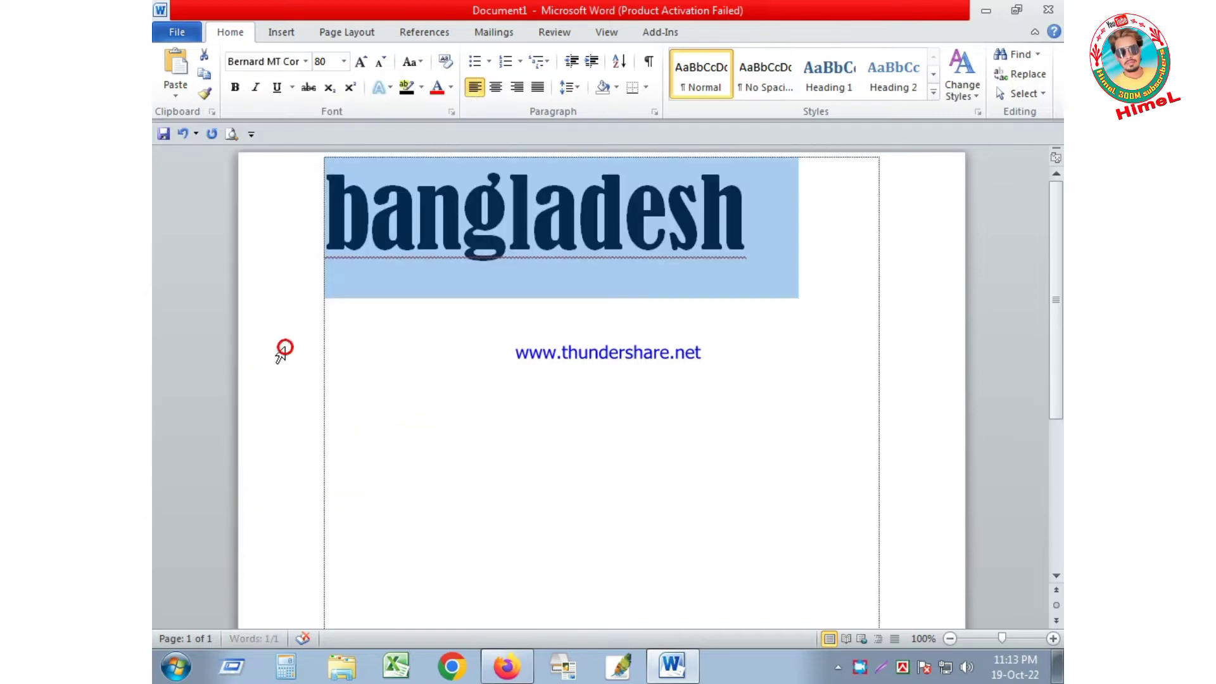
left_click(383, 326)
Step: Set the font of the word "bangladesh" back to Calibri (Body)
left_click_drag(784, 221, 283, 119)
left_click(306, 62)
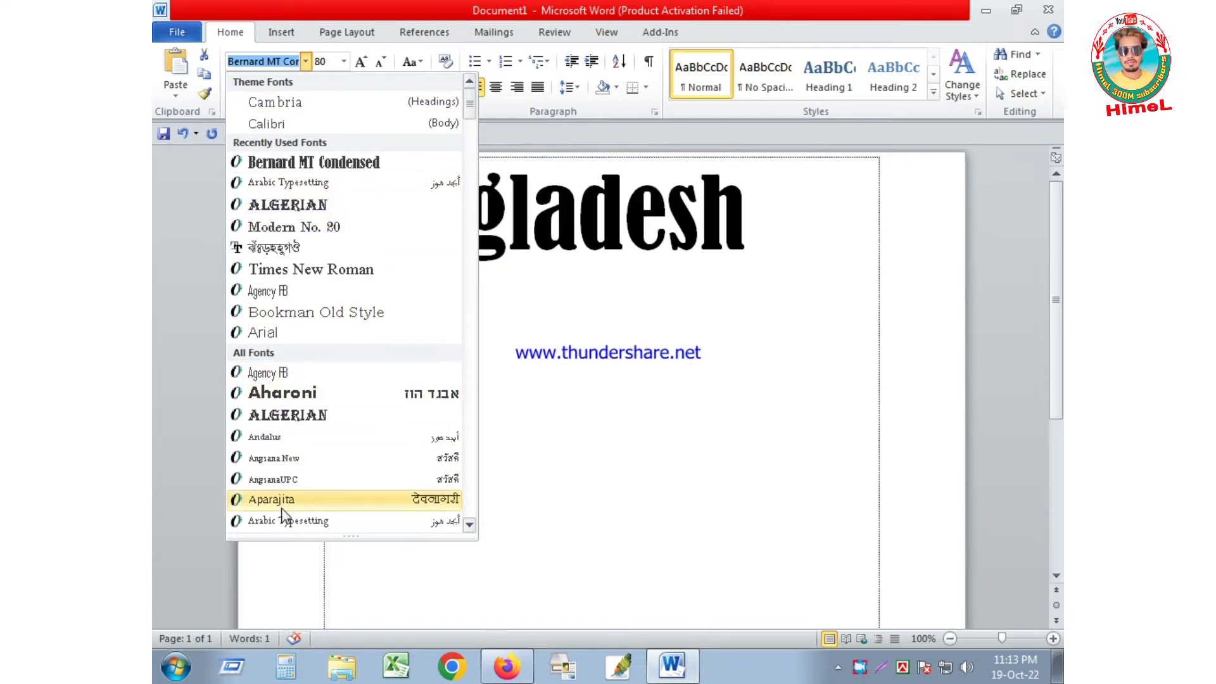
left_click(306, 61)
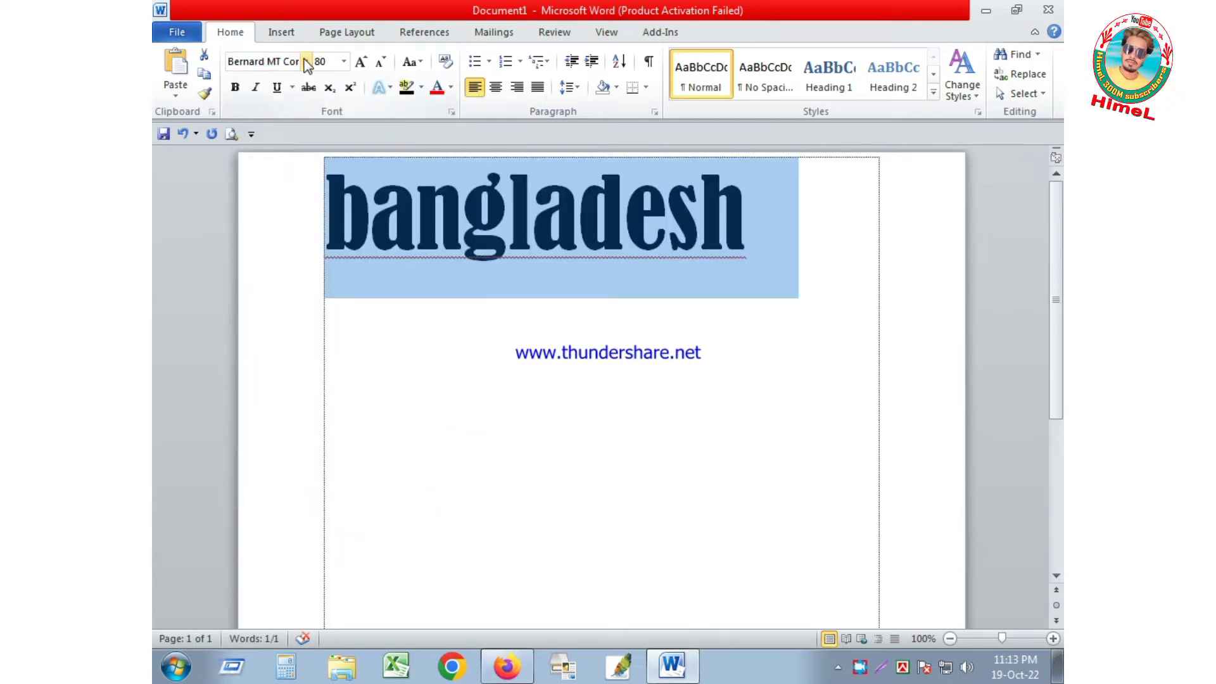
left_click(604, 357)
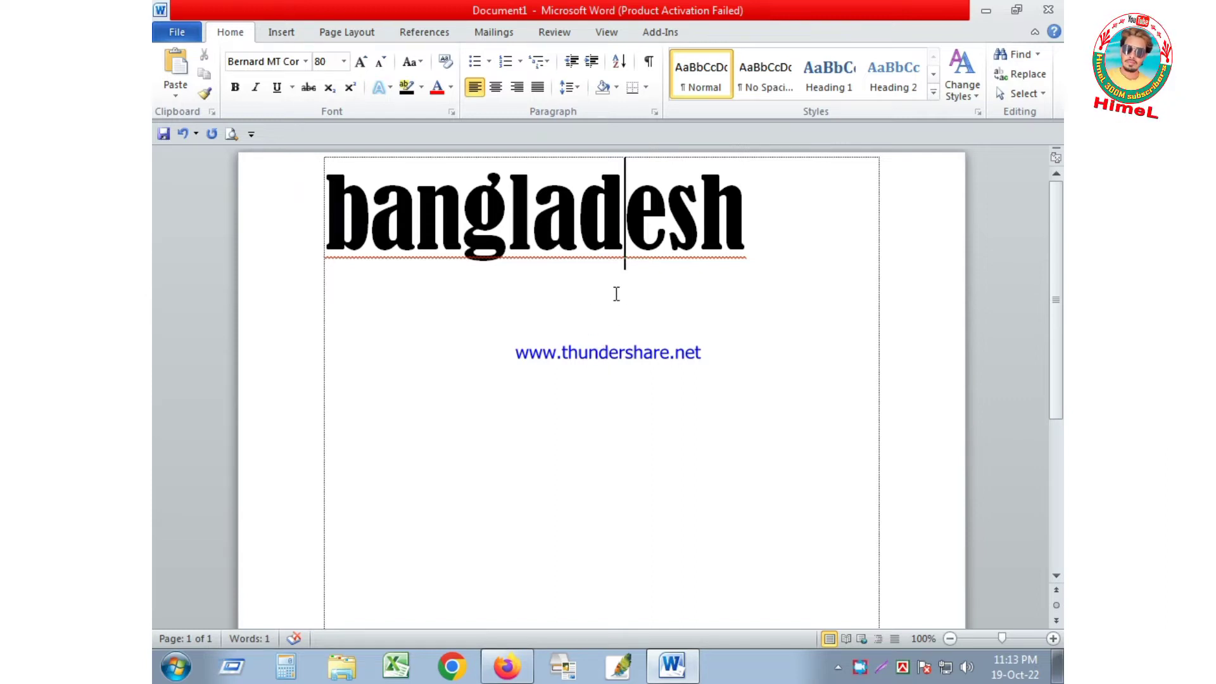
left_click_drag(766, 233, 288, 155)
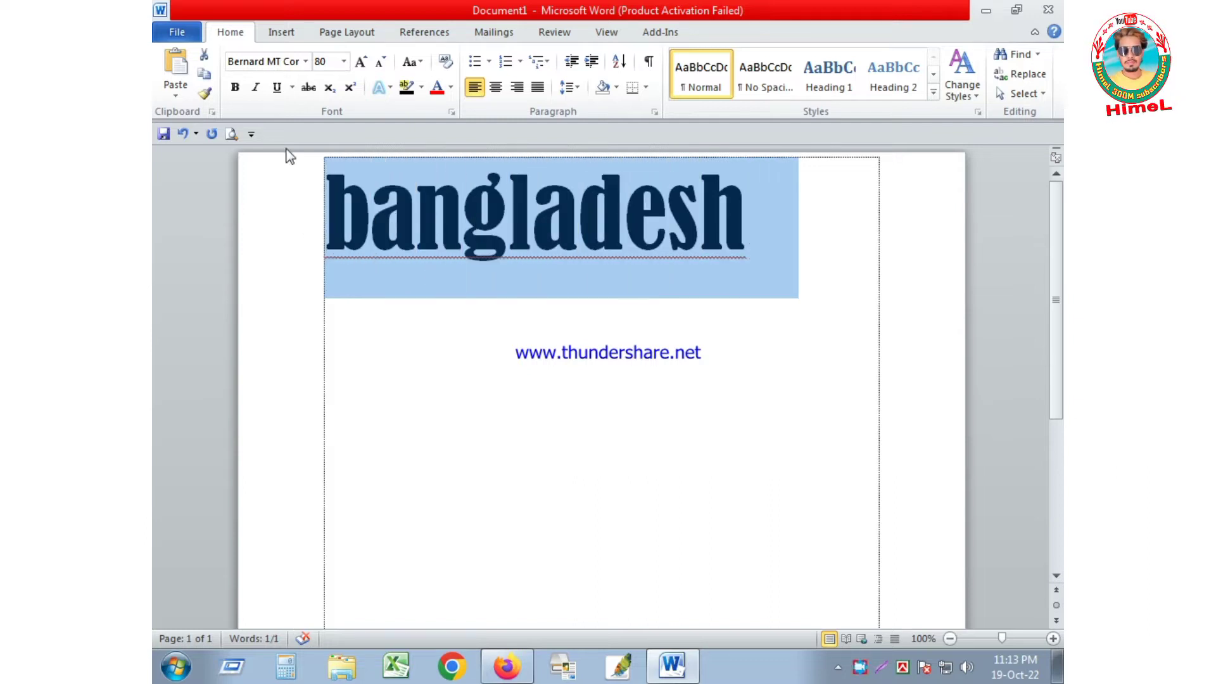
left_click(306, 61)
left_click(279, 128)
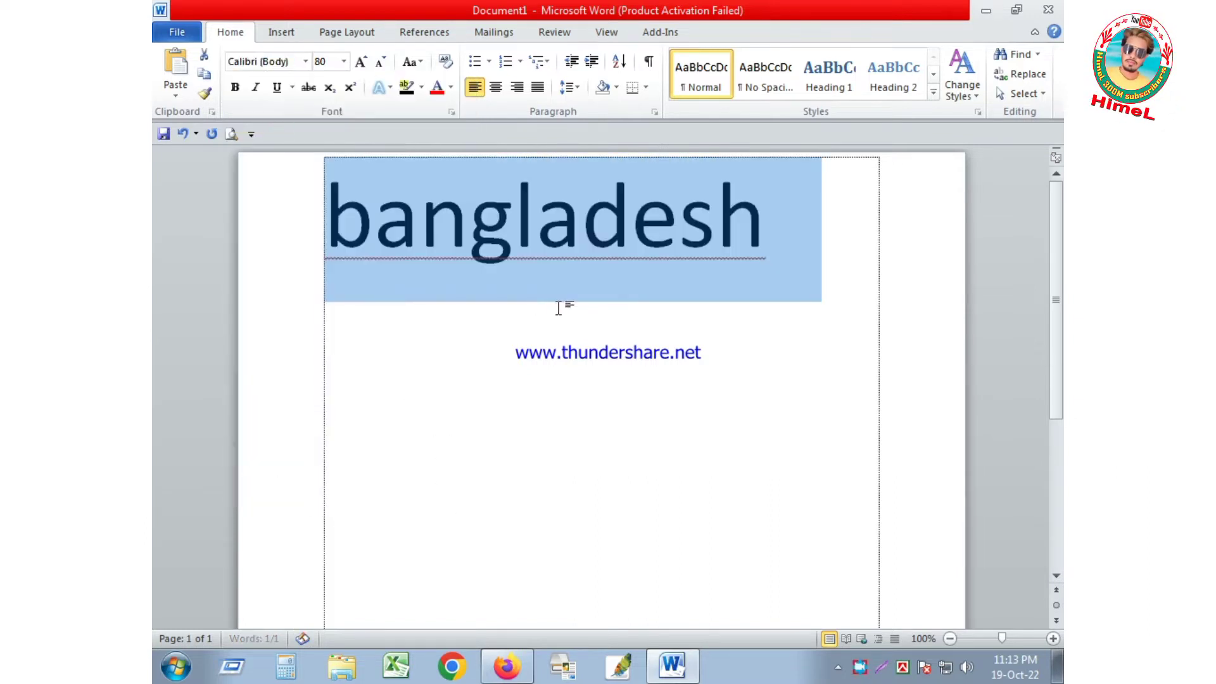
left_click(561, 307)
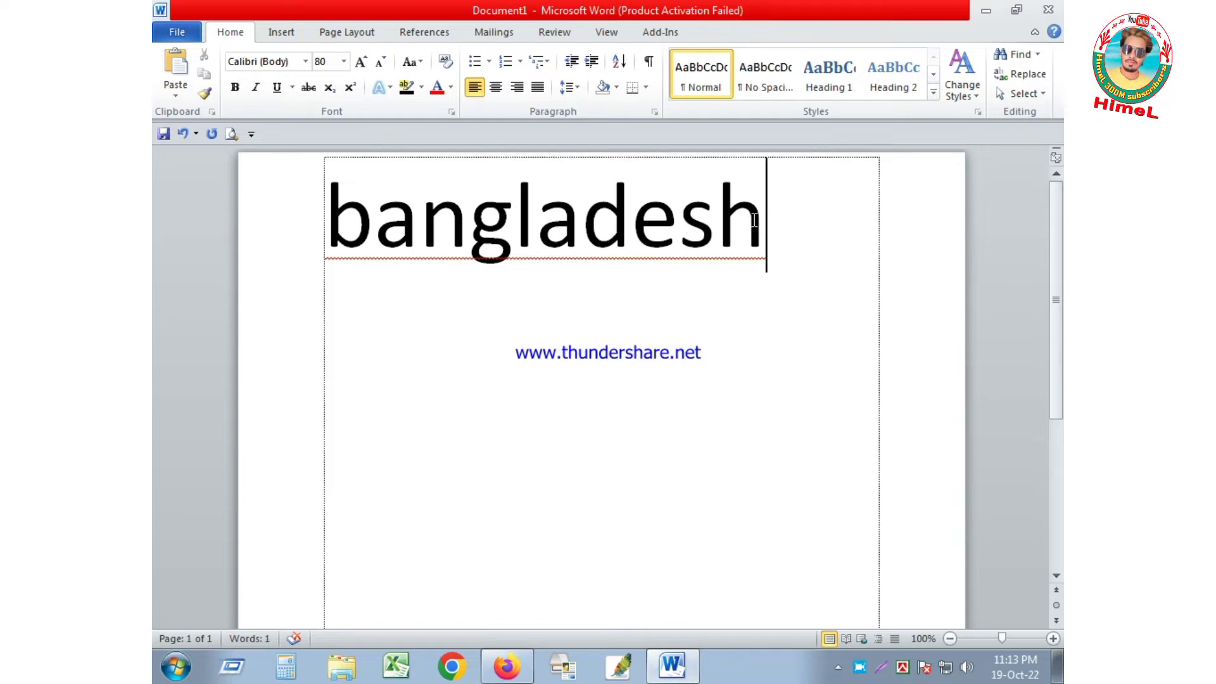
Step: Apply bold, italic and underline to the word "bangladesh"
left_click_drag(764, 219, 339, 217)
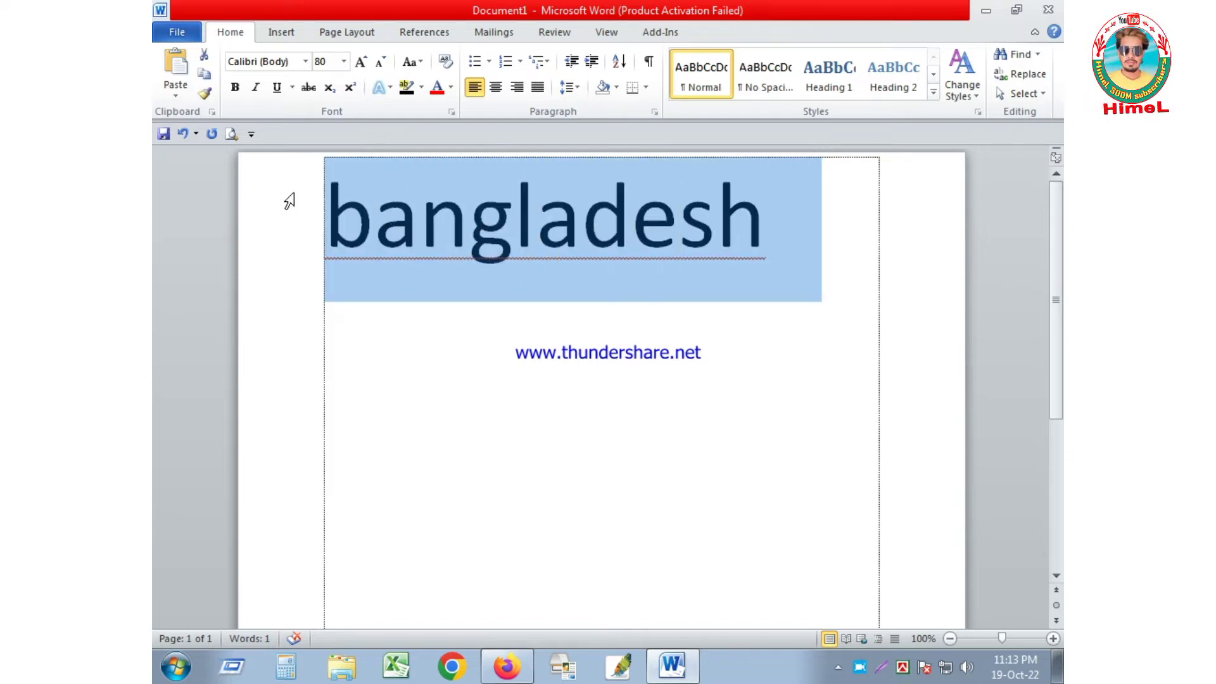
left_click(235, 87)
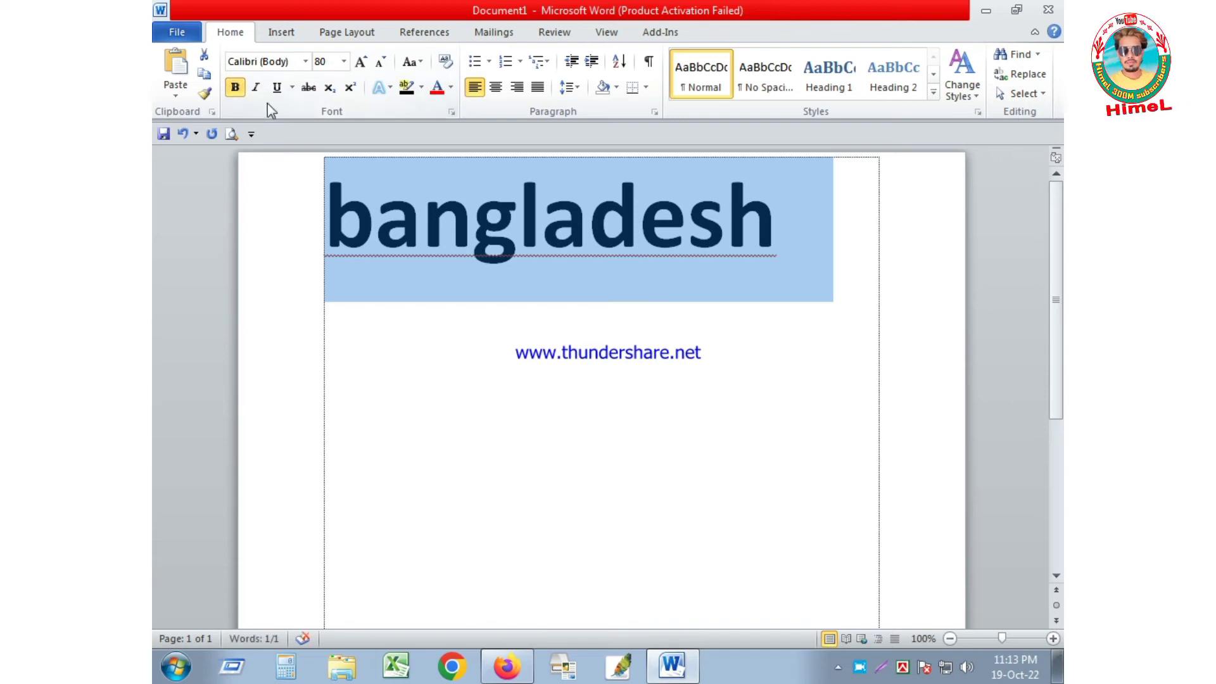
left_click(257, 89)
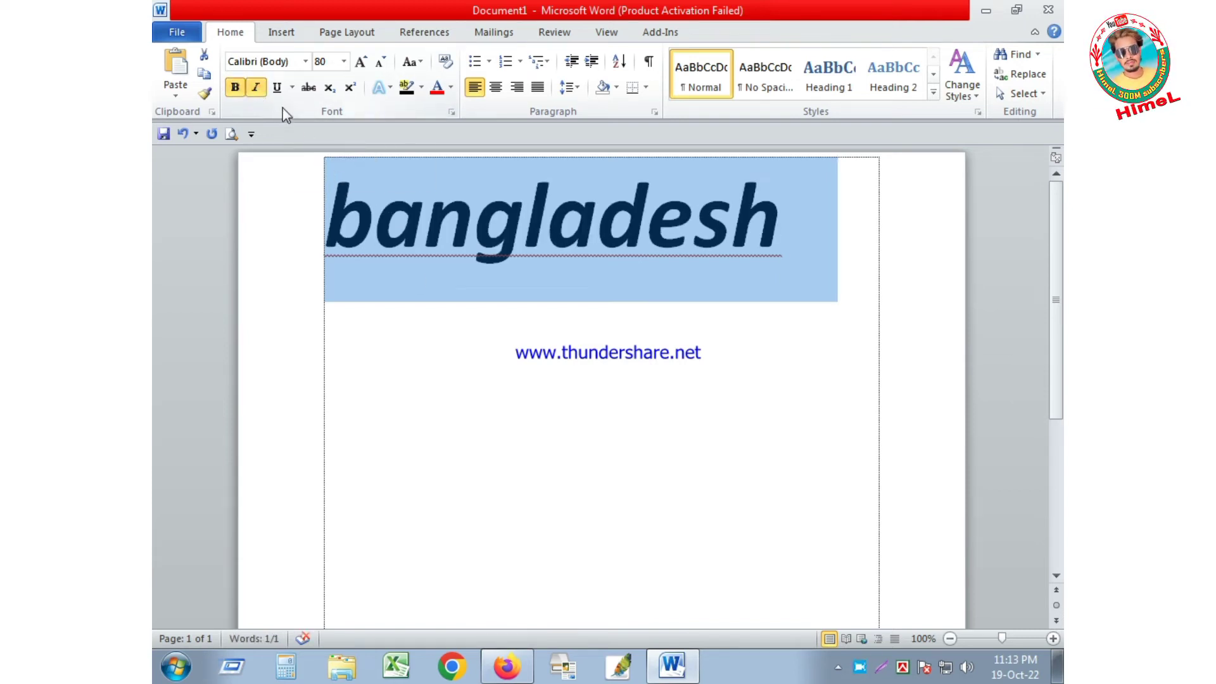
left_click(278, 87)
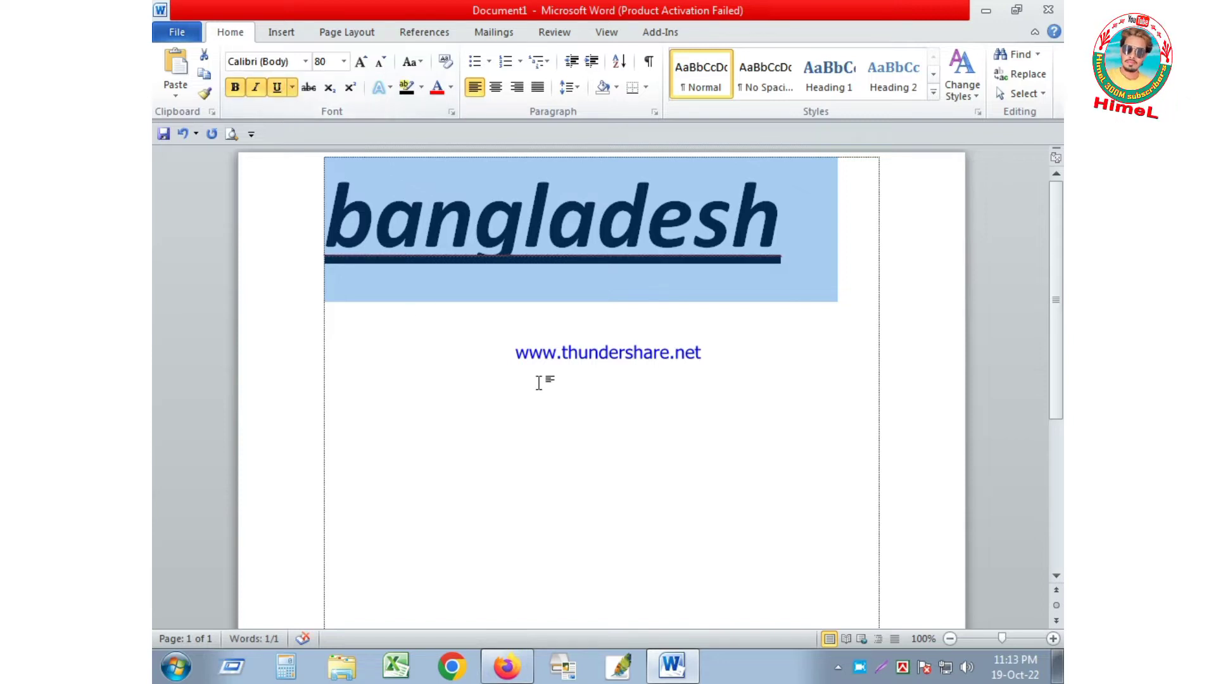
left_click(538, 383)
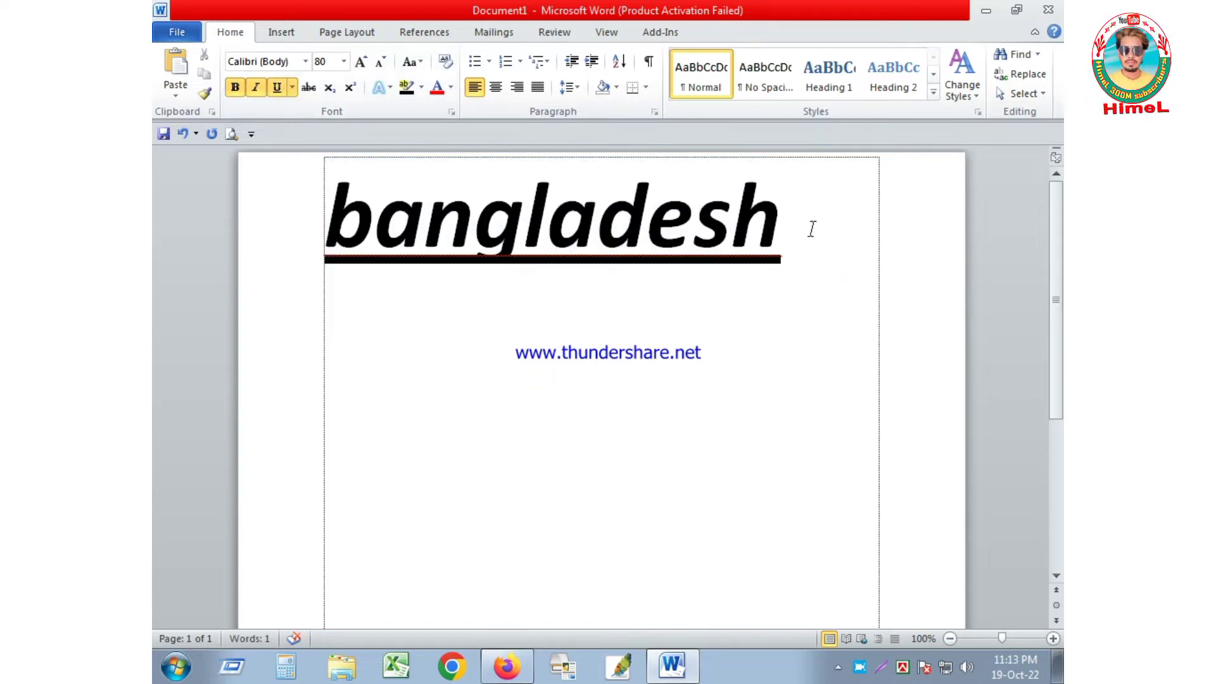
Step: Remove the bold, italic and underline formatting from the word "bangladesh"
left_click_drag(812, 229, 258, 152)
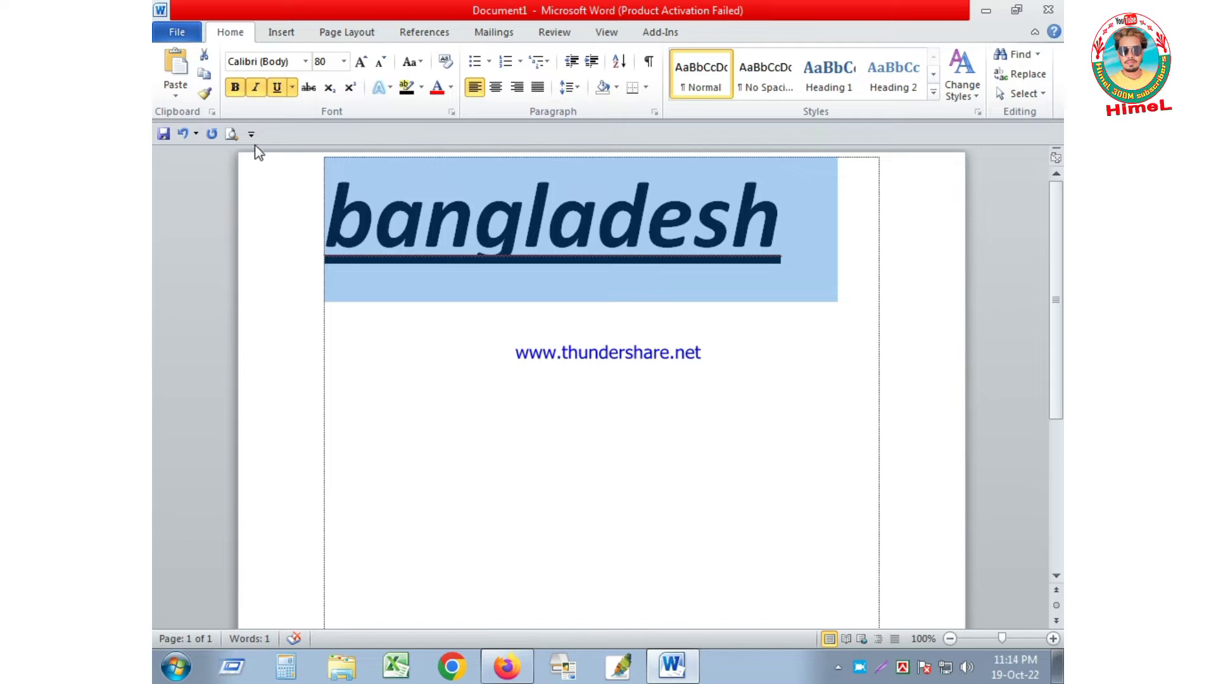
left_click(235, 88)
left_click(255, 87)
left_click(277, 87)
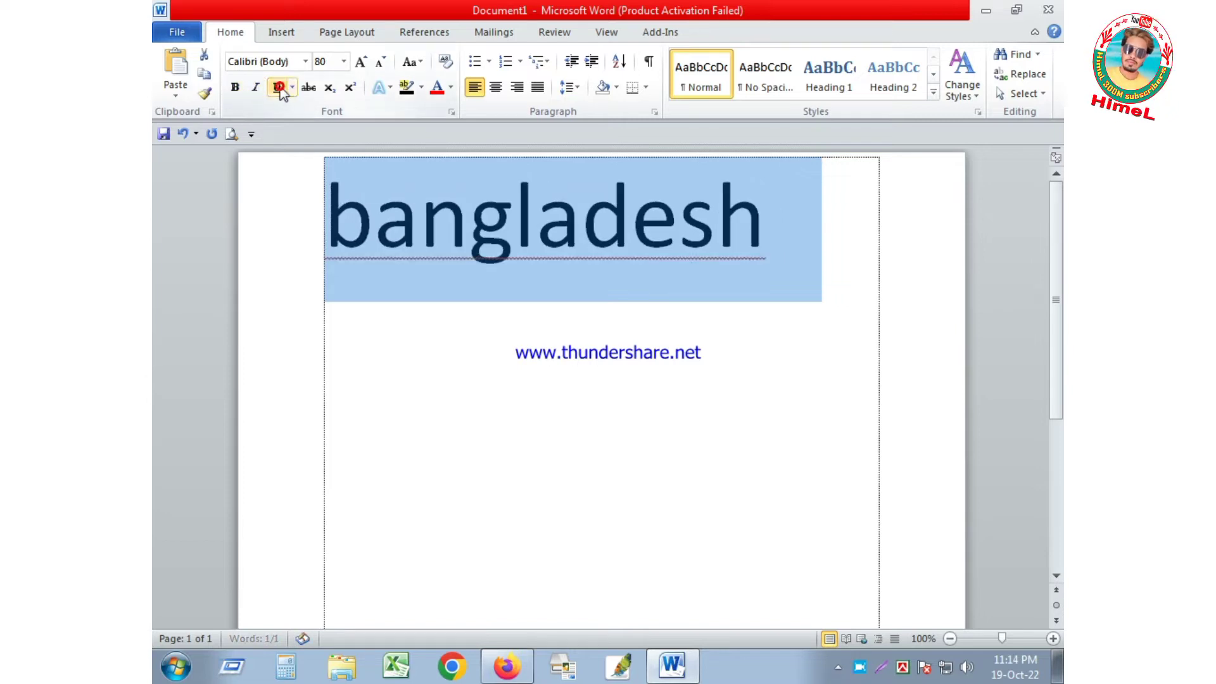
Step: Apply strikethrough to the word "bangladesh"
left_click(474, 339)
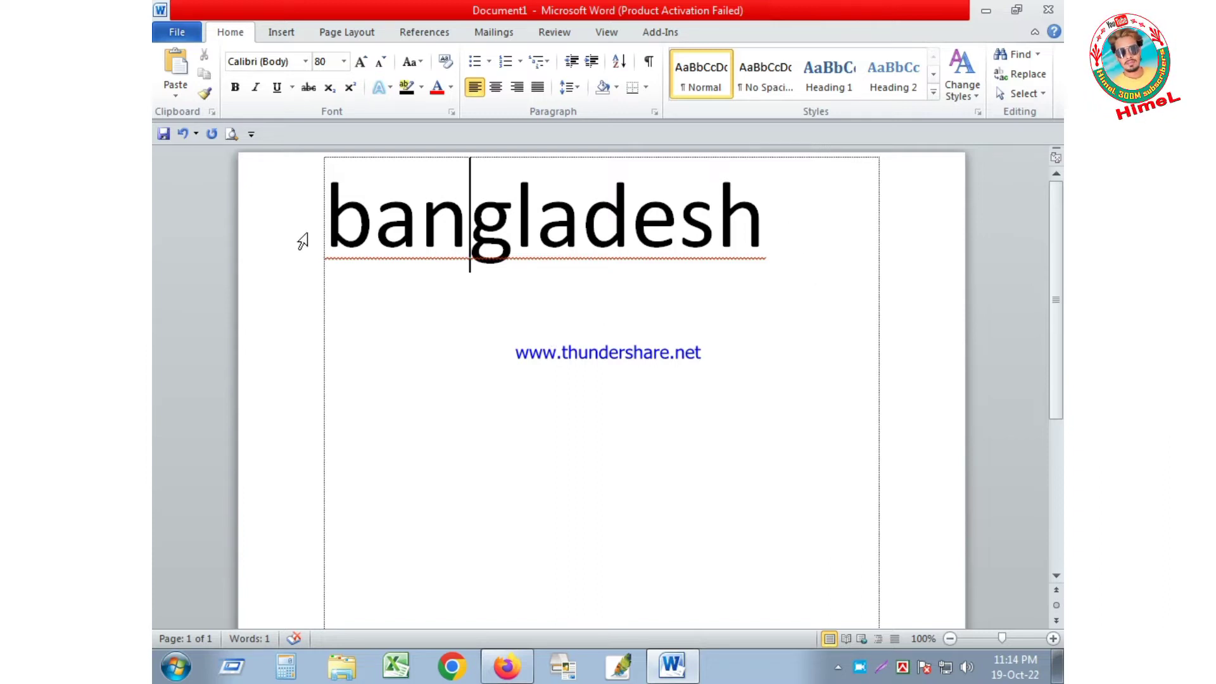
left_click_drag(774, 230, 317, 225)
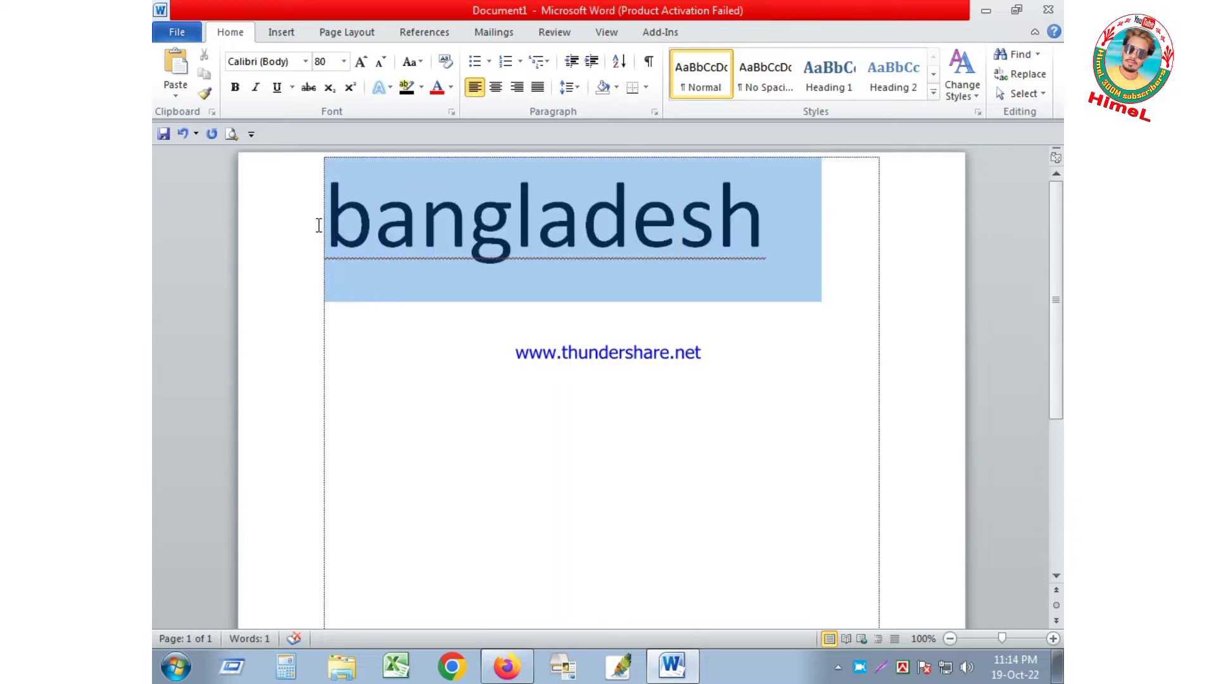
left_click(312, 90)
left_click(421, 307)
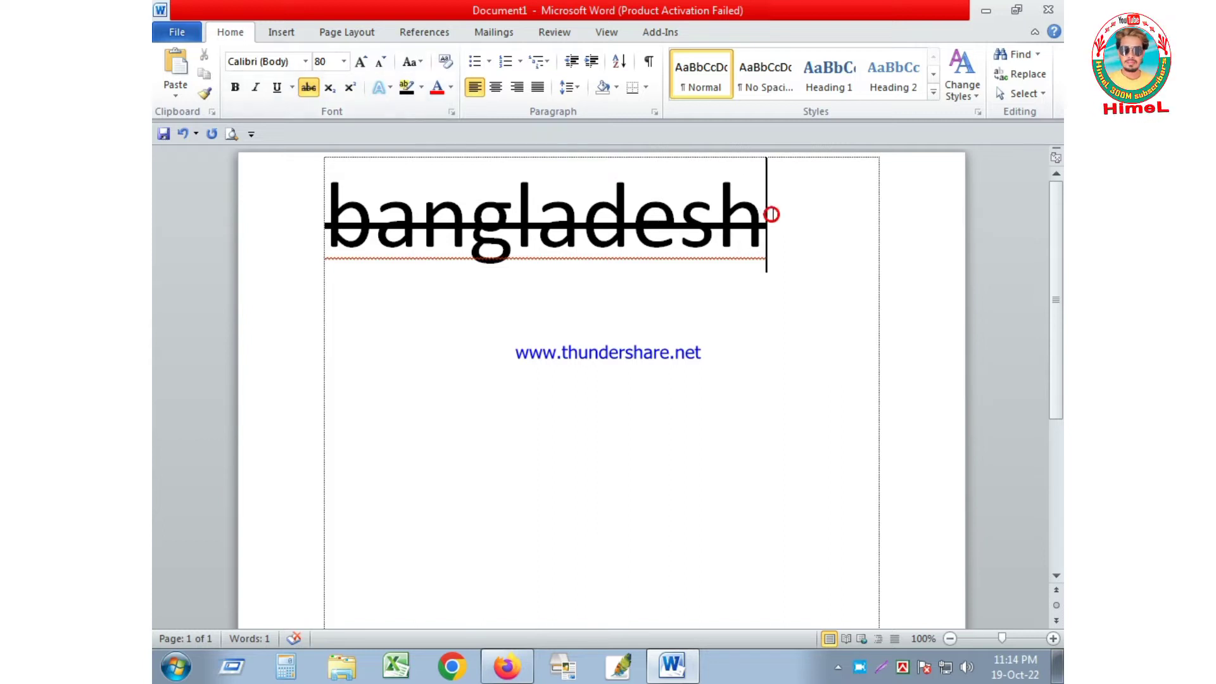
Step: Remove the strikethrough from the letters "banglades" and try entering a character after the word, deleting it again
left_click_drag(717, 214, 284, 155)
left_click(308, 89)
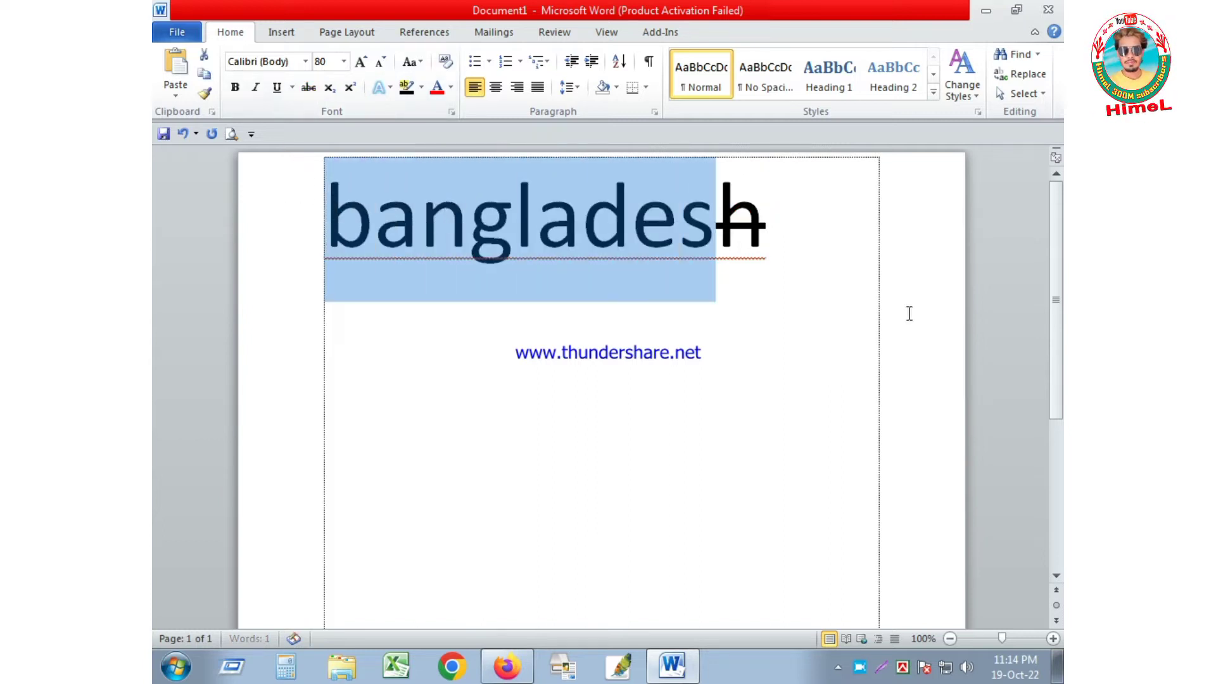
left_click(801, 235)
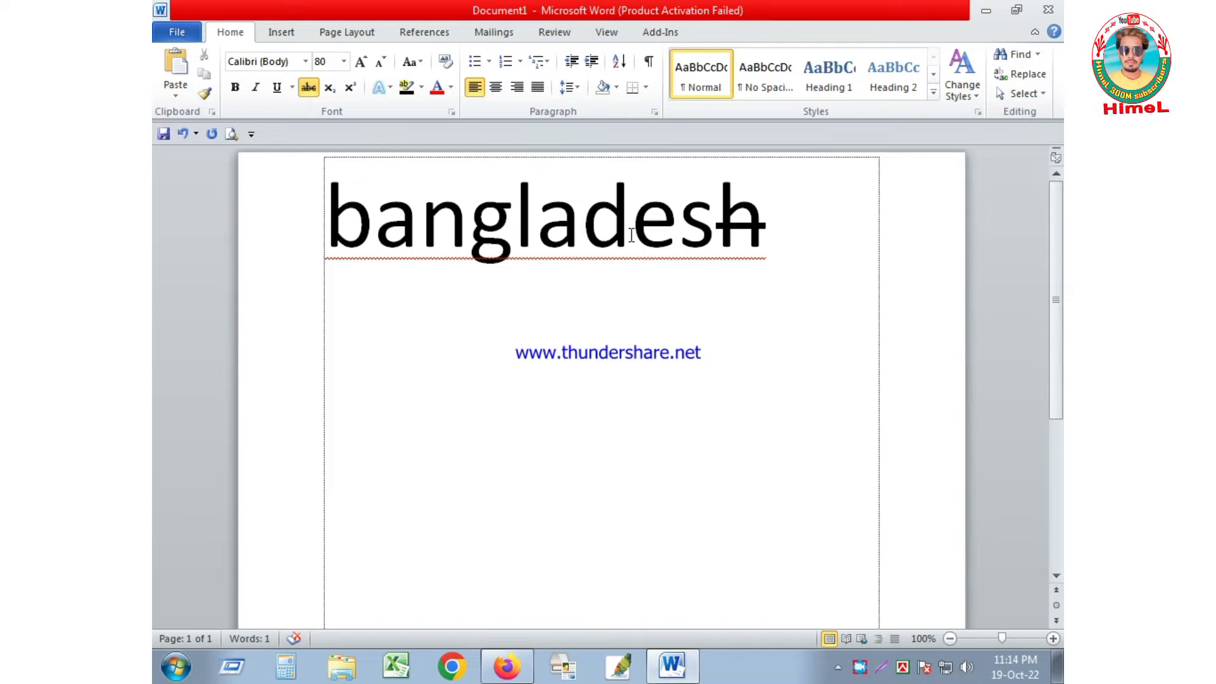
type("1")
key("BackSpace")
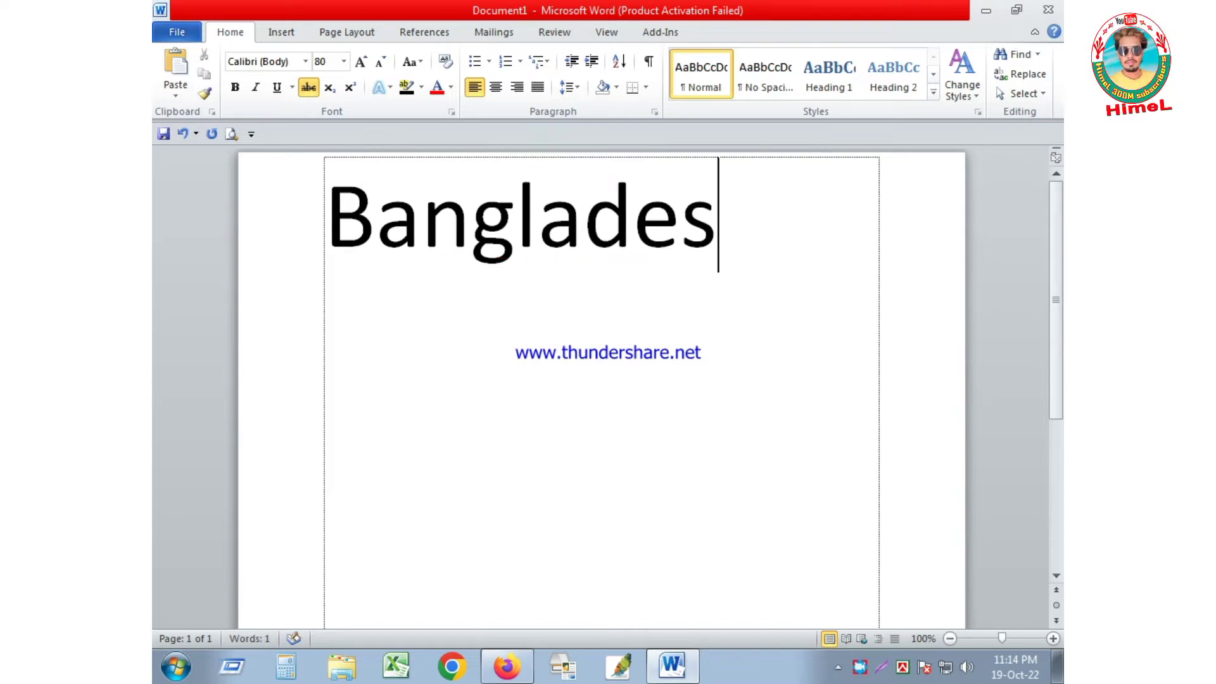
Step: Toggle strikethrough on for the whole word "Bangladesh" and clear it from every letter
left_click_drag(792, 223, 319, 227)
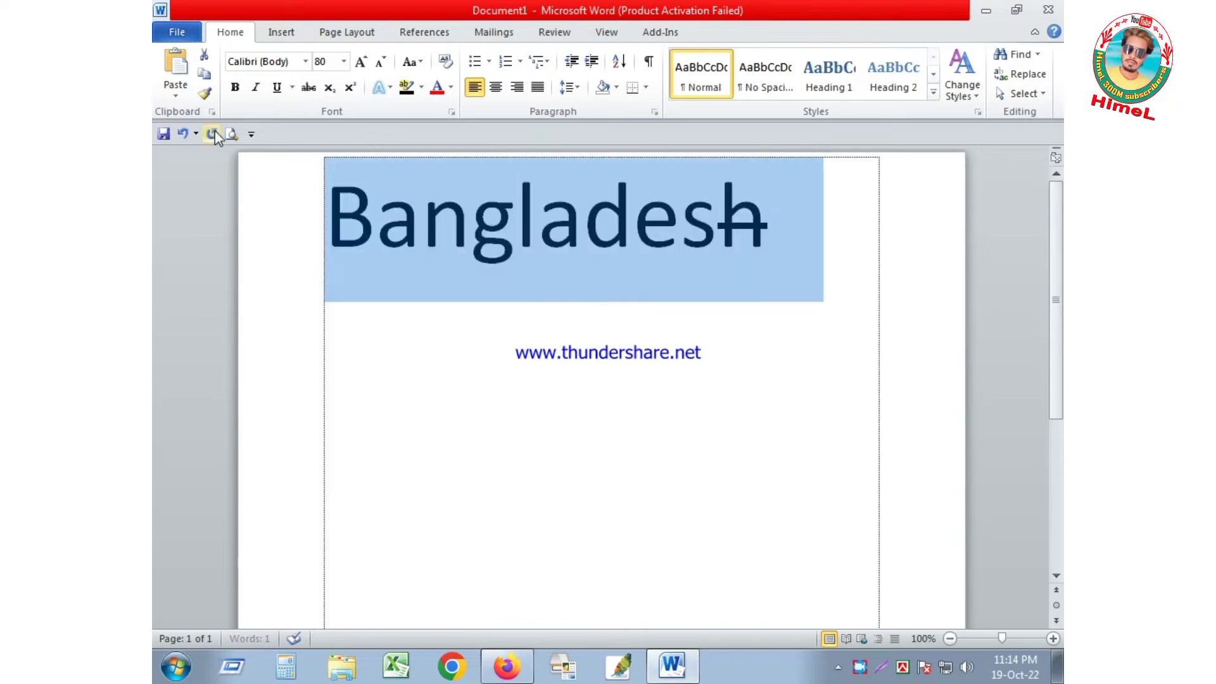
left_click(309, 87)
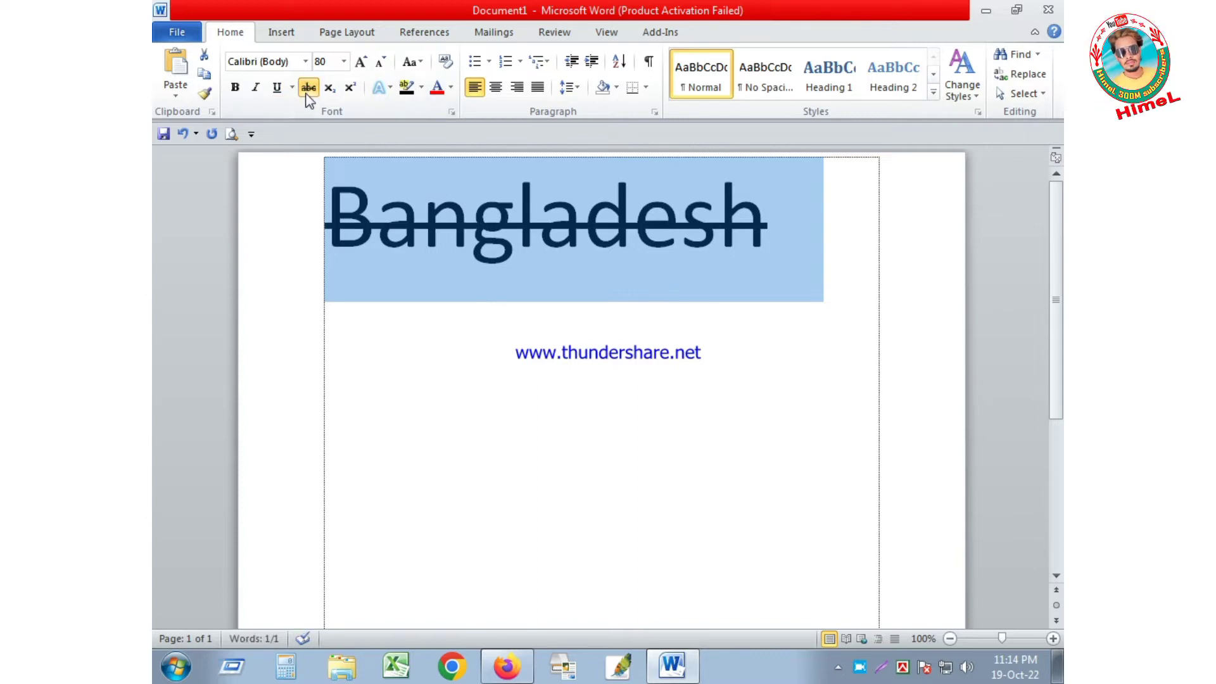
left_click(308, 89)
left_click(569, 372)
Step: Enter a subscript 1 directly after the word "Bangladesh" and delete it again
left_click(768, 223)
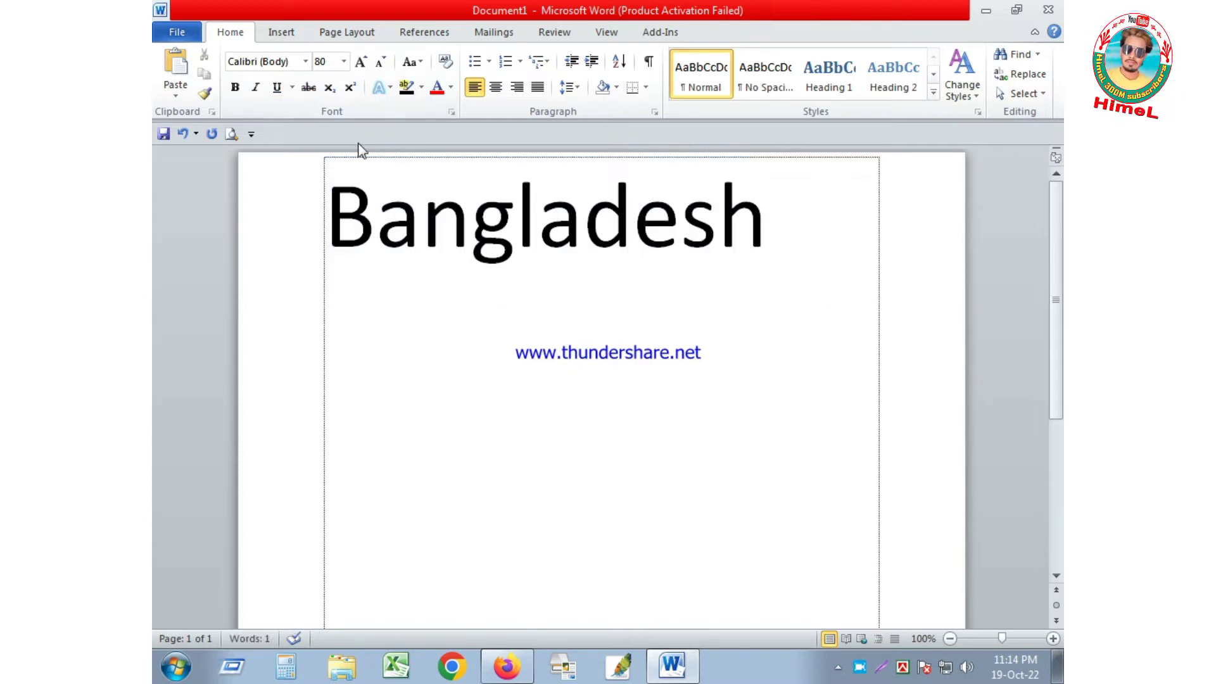
left_click(327, 88)
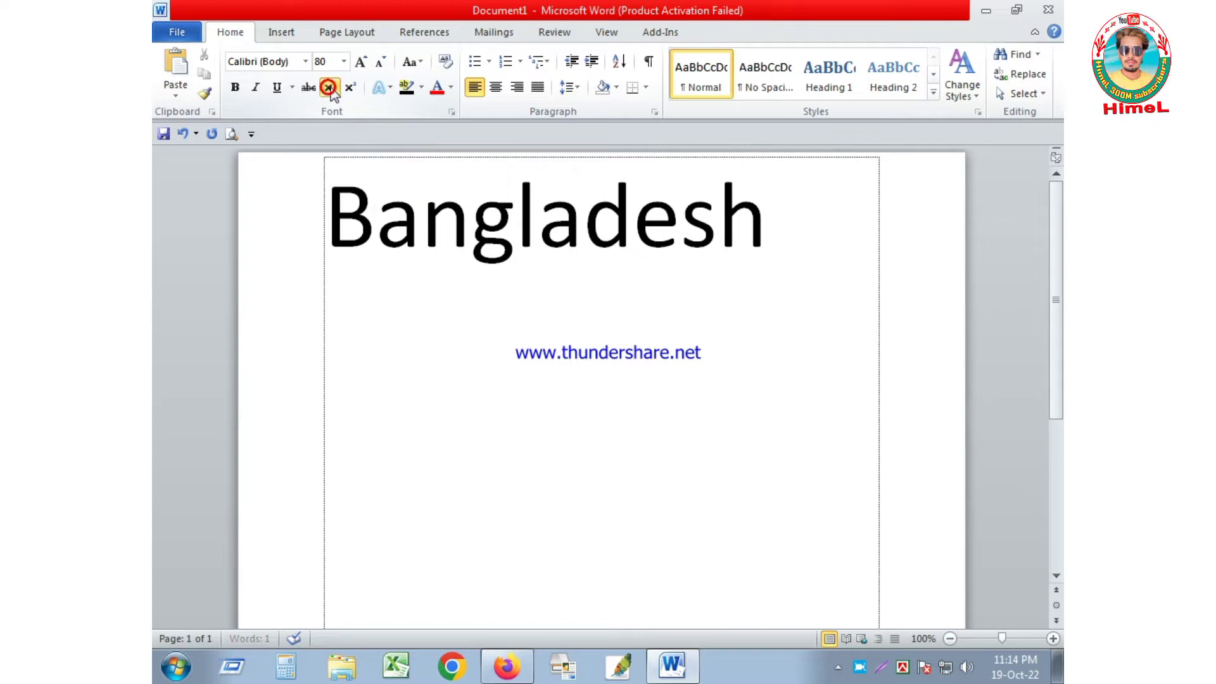
type("1")
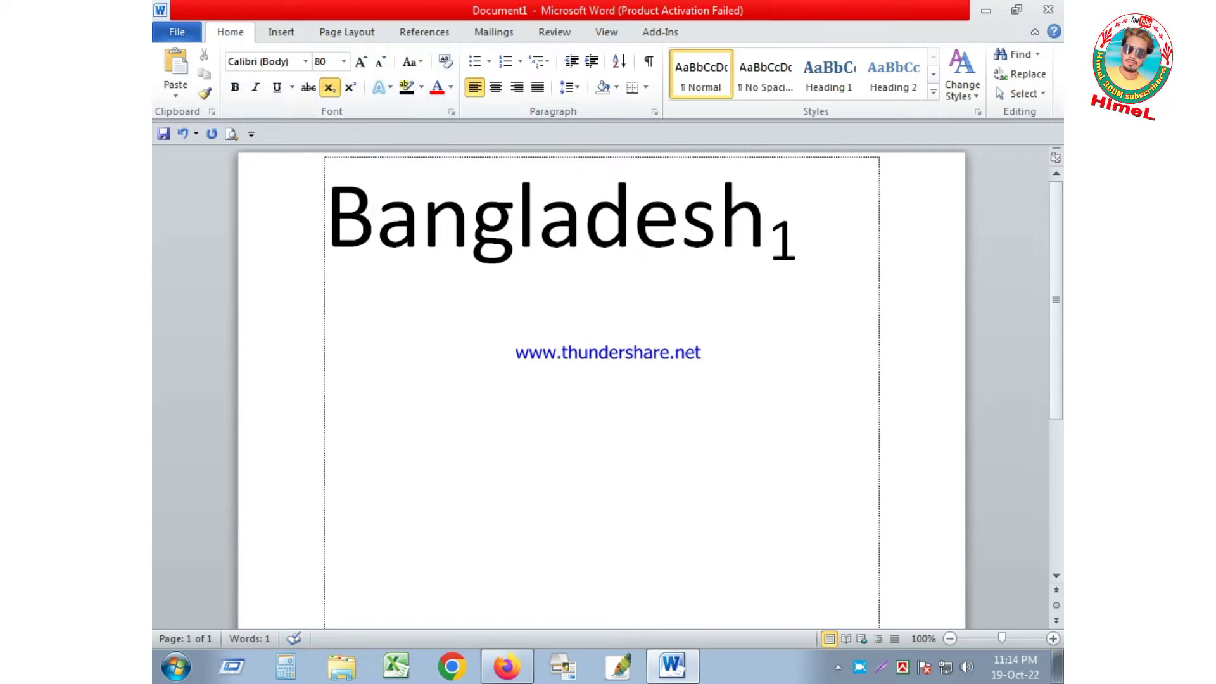
key("BackSpace")
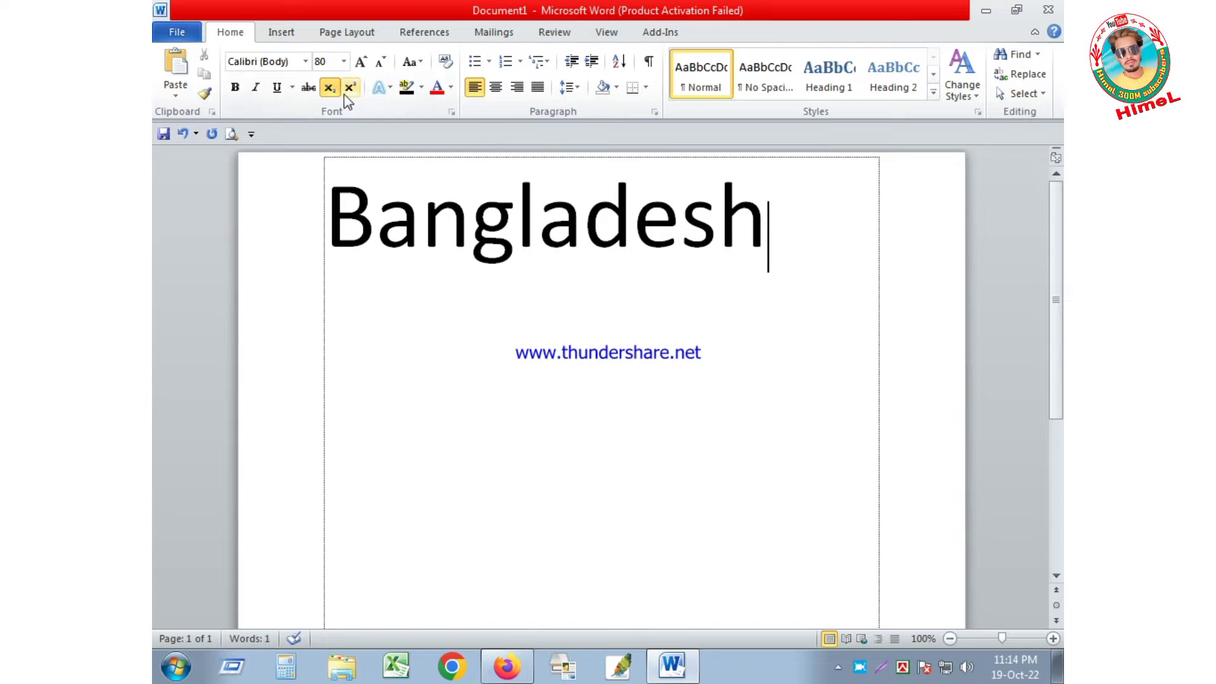
Step: Enter a superscript 1 directly after the word "Bangladesh" and delete it again
left_click(349, 88)
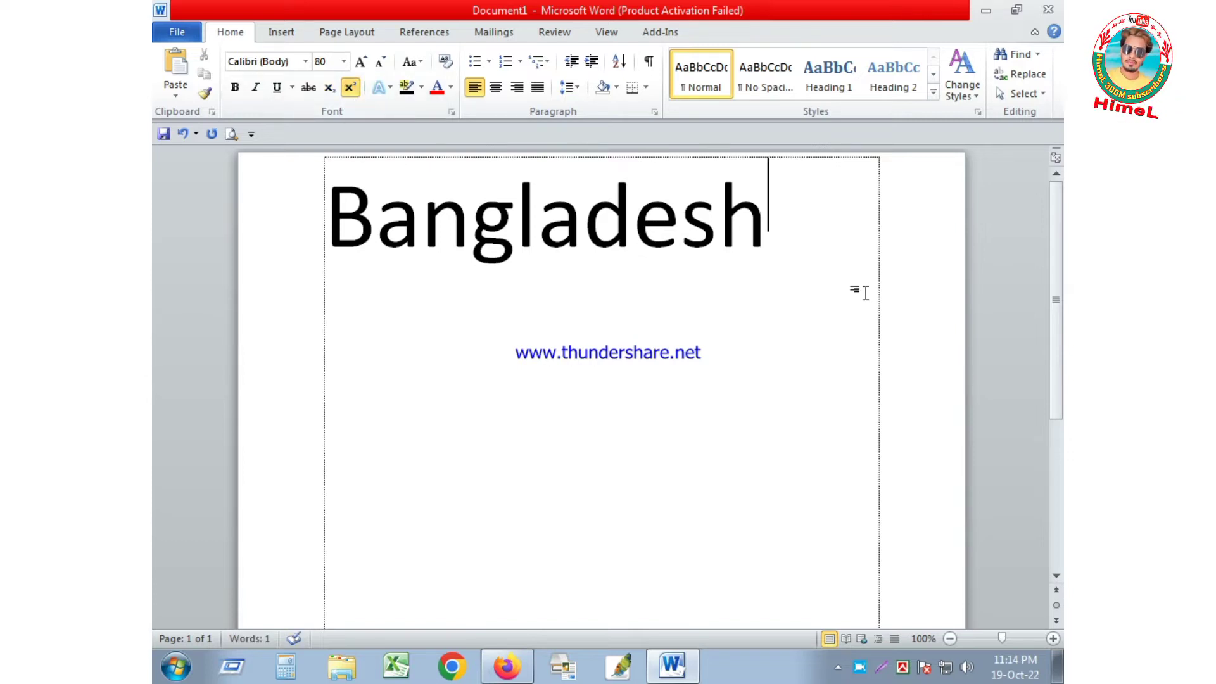
type("1")
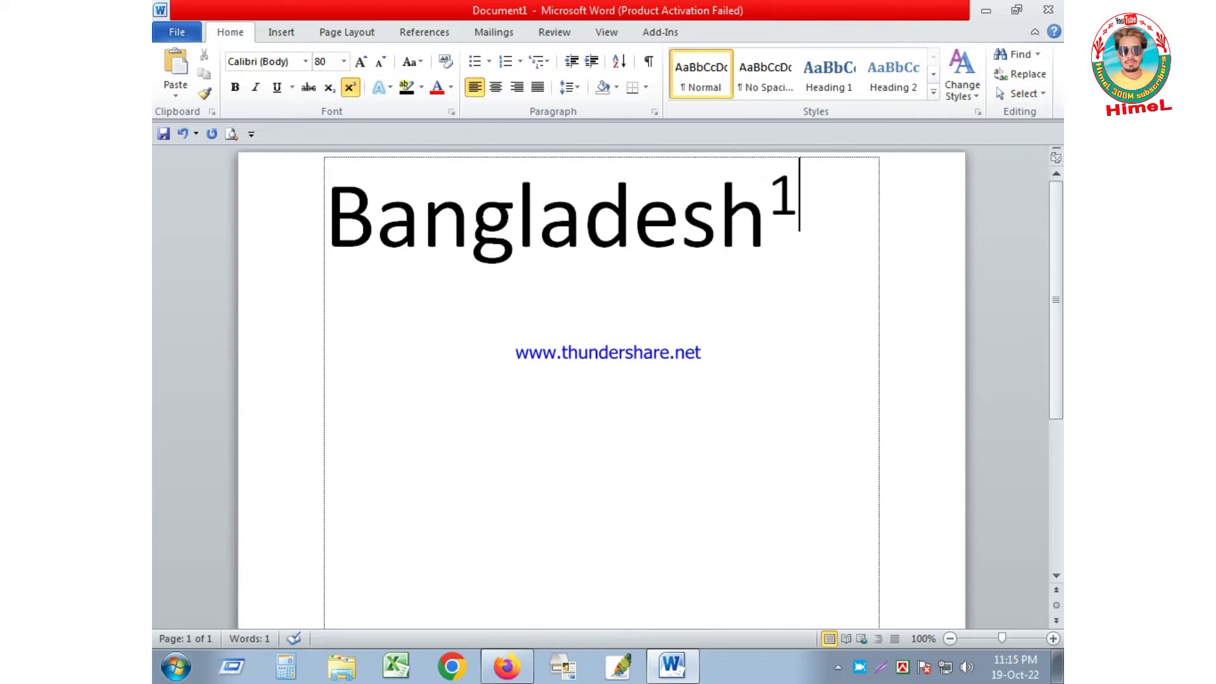
key("BackSpace")
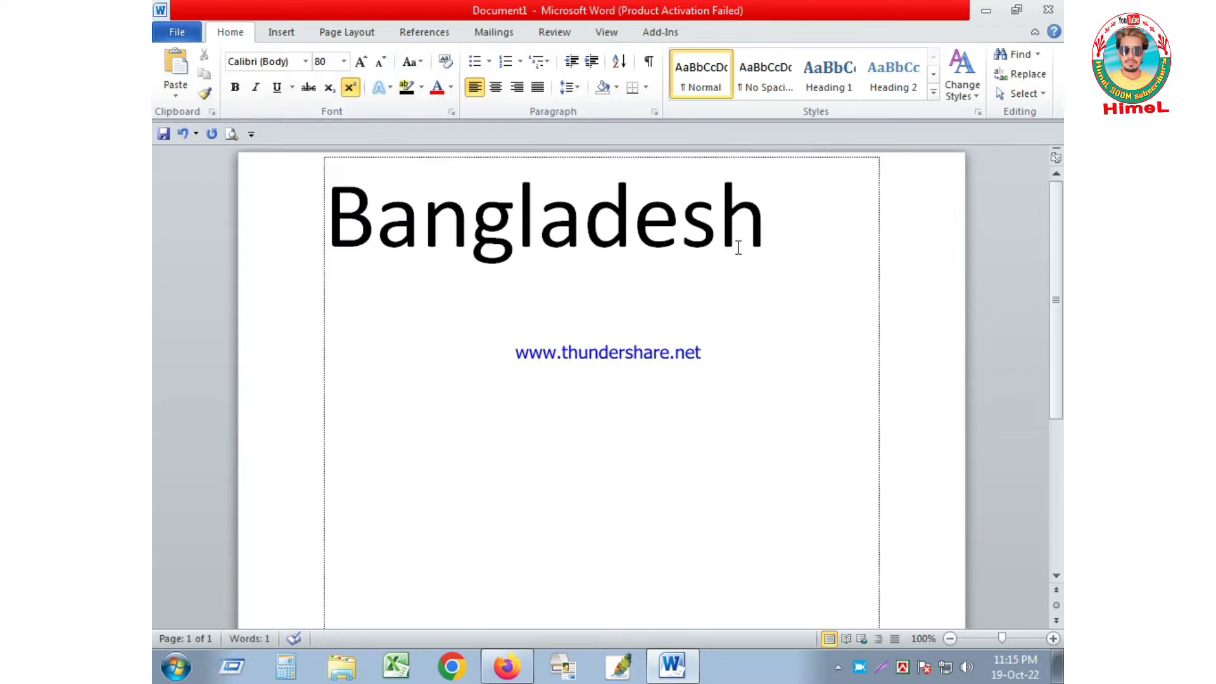
Step: Apply the solid dark orange beveled text effect to the word "Bangladesh"
left_click_drag(768, 226, 331, 218)
left_click(735, 349)
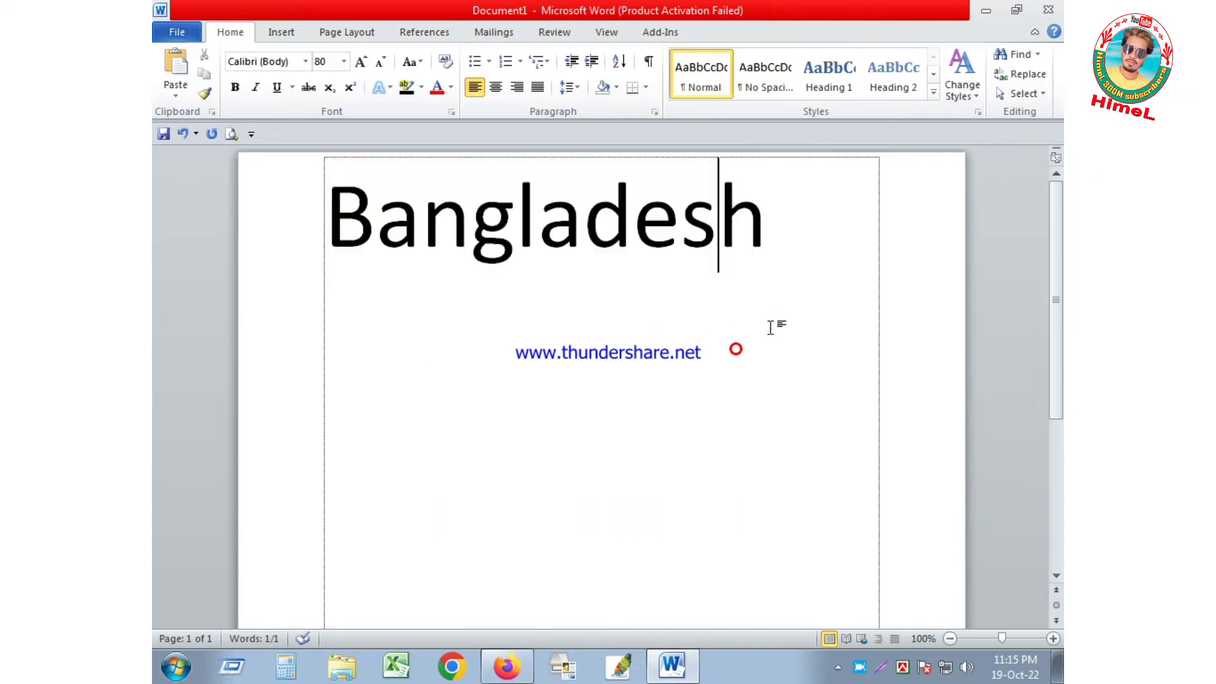
left_click(771, 220)
left_click_drag(771, 220, 337, 218)
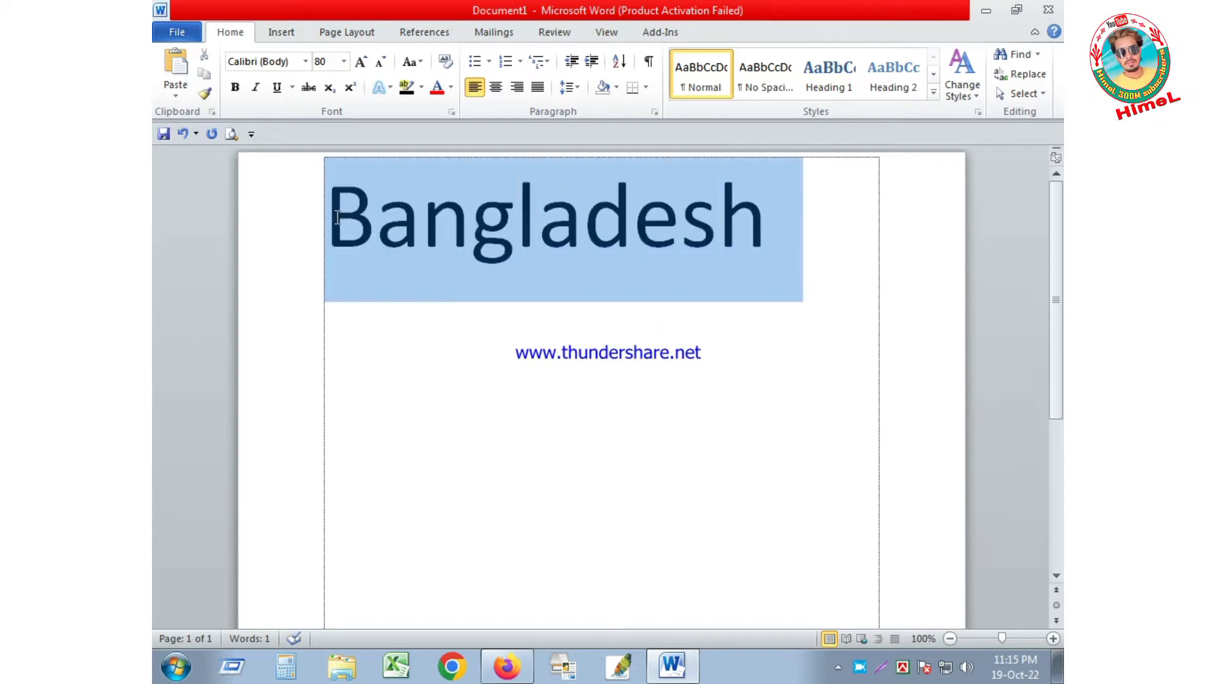
left_click(633, 297)
left_click_drag(777, 235, 322, 229)
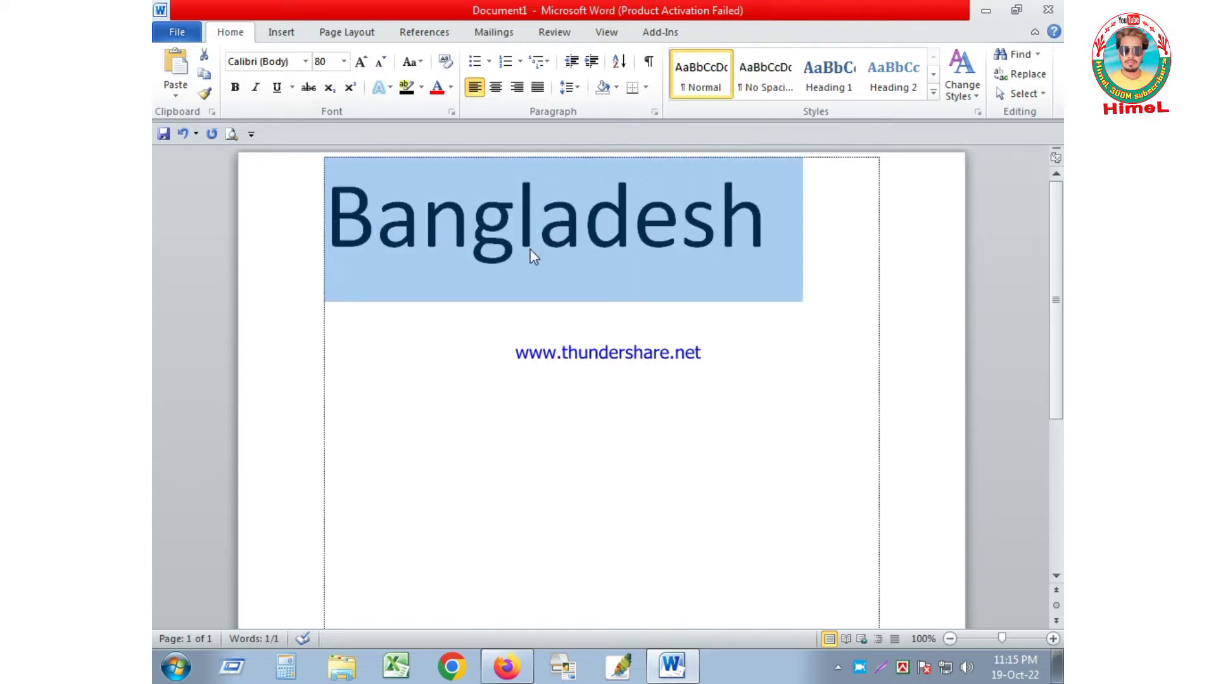
left_click(384, 93)
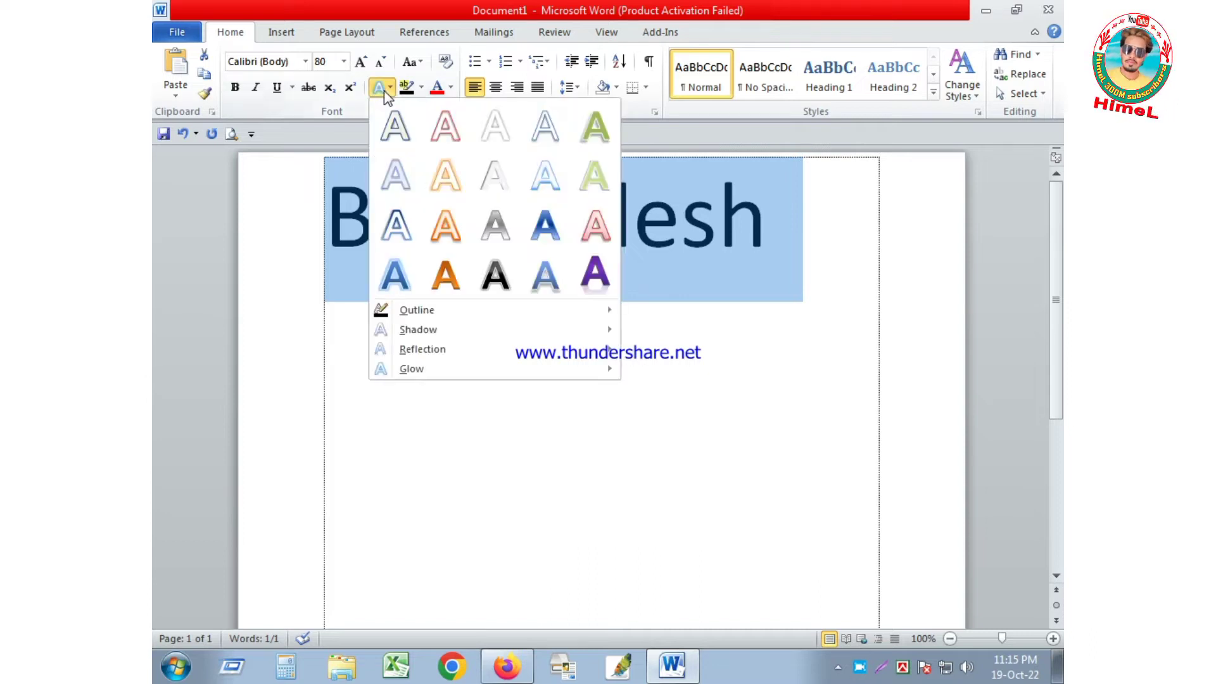
left_click(445, 274)
left_click(741, 304)
Step: Change the text effect of the word "Bangladesh" to the black style with a grey glow
left_click_drag(792, 212, 320, 175)
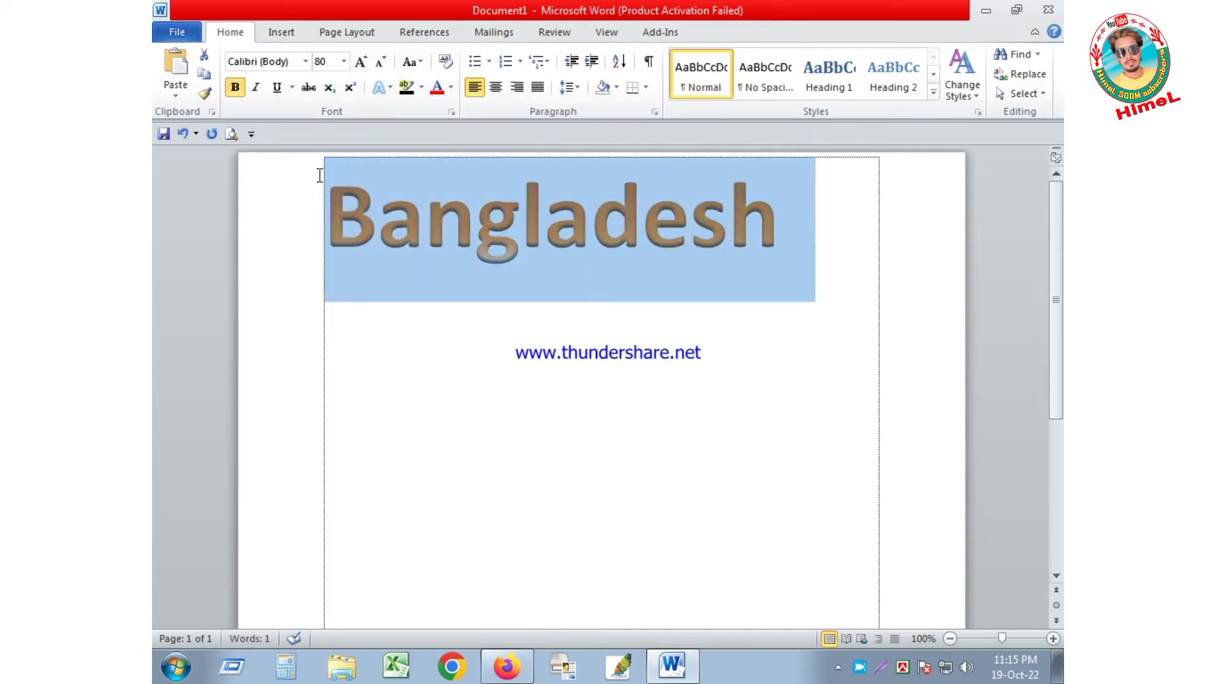
left_click(379, 89)
left_click(504, 277)
left_click(541, 266)
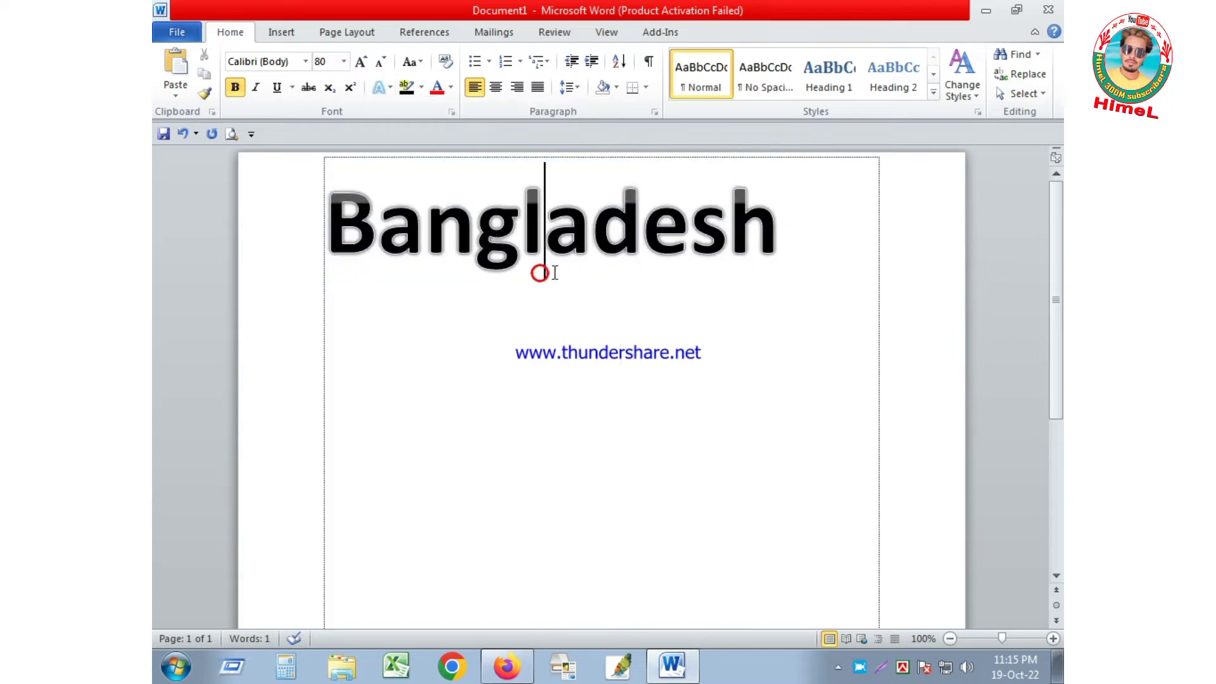
Step: Examine the Shadow, Reflection and Outline text effect options for the word "Bangladesh" without applying any
left_click(803, 246)
left_click_drag(801, 233, 364, 149)
left_click(380, 86)
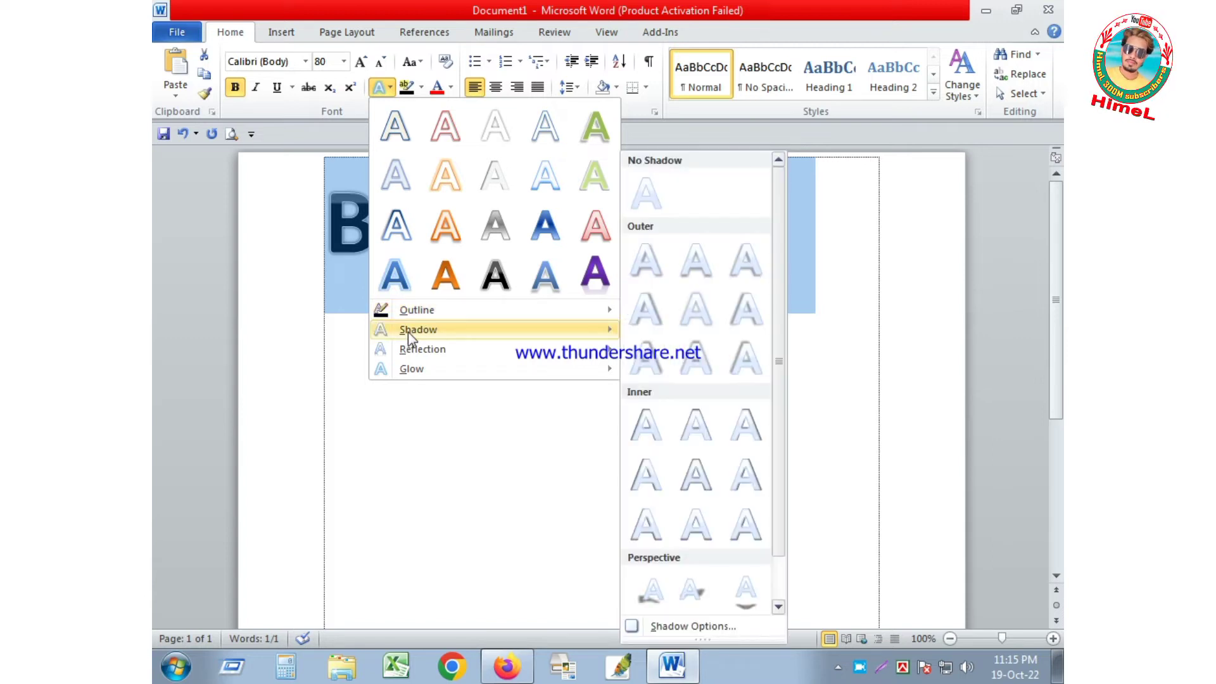
mouse_move(452, 350)
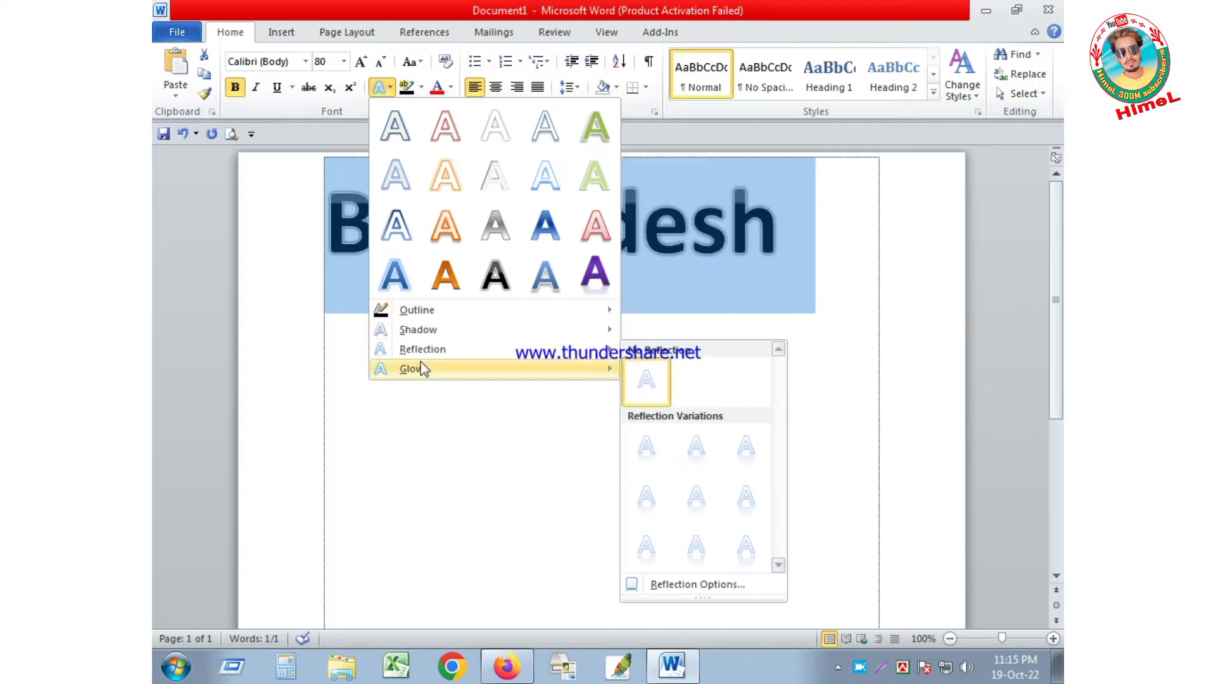
left_click(425, 311)
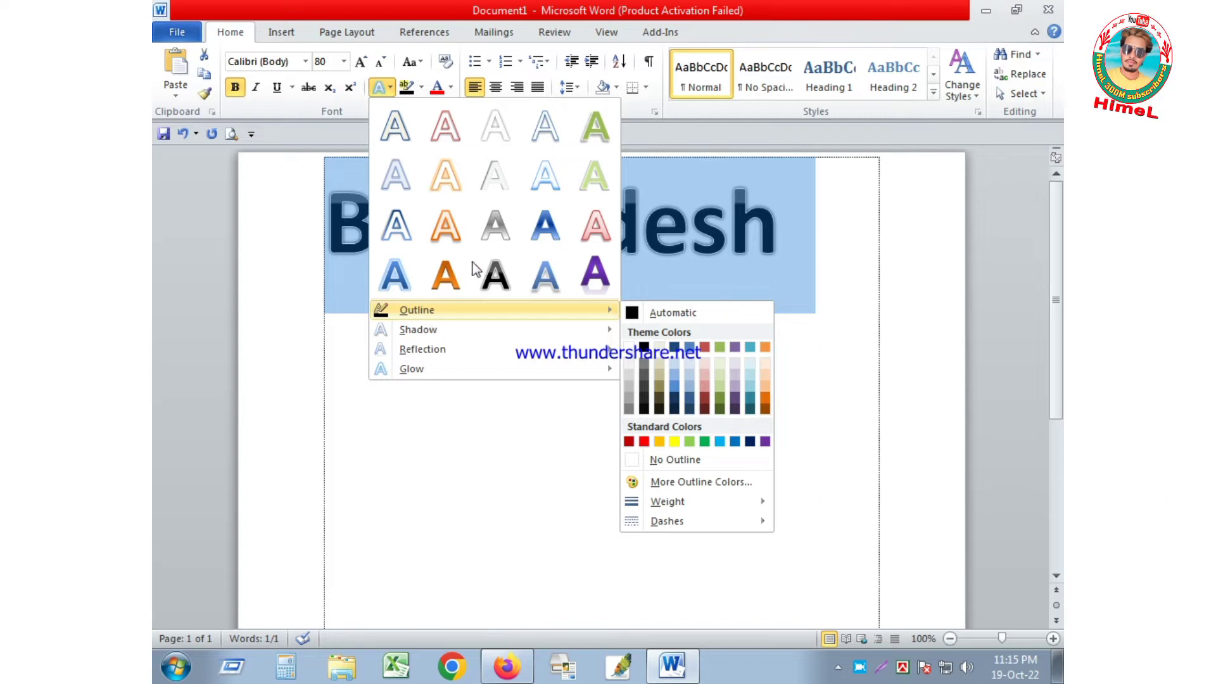
left_click(795, 315)
left_click(774, 274)
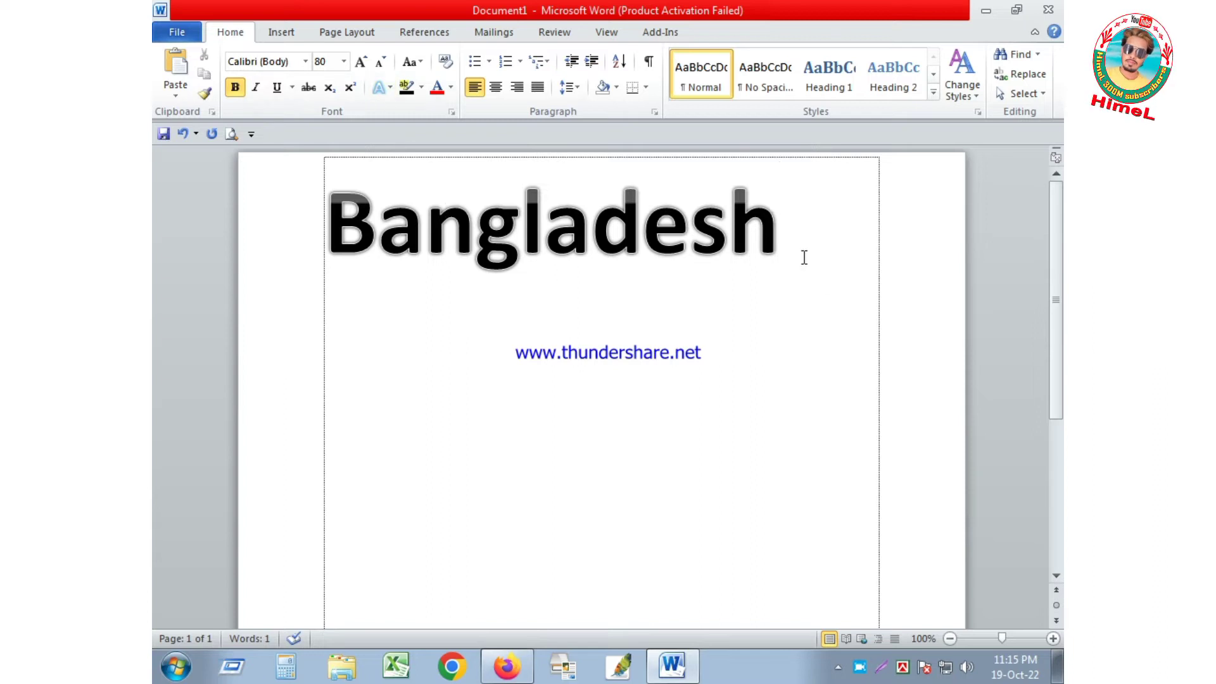
left_click_drag(791, 257, 330, 256)
left_click(781, 226)
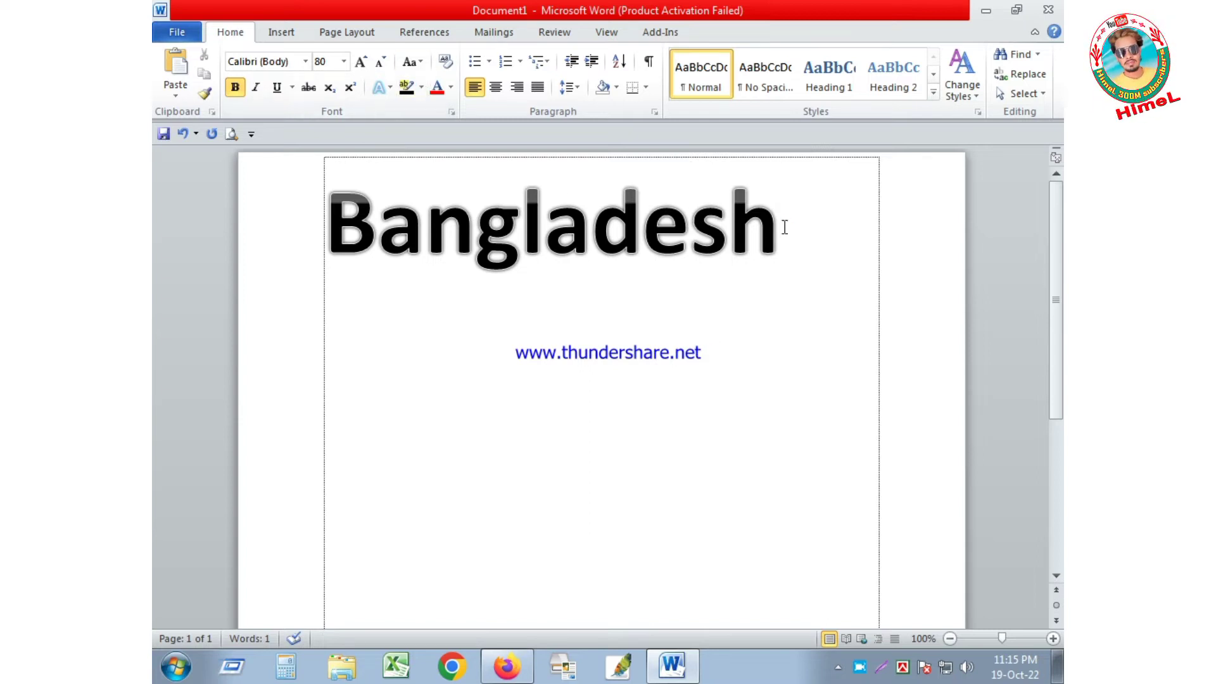
mouse_move(780, 227)
left_mouse_down()
mouse_move(528, 225)
mouse_move(394, 298)
left_mouse_up()
left_click(538, 343)
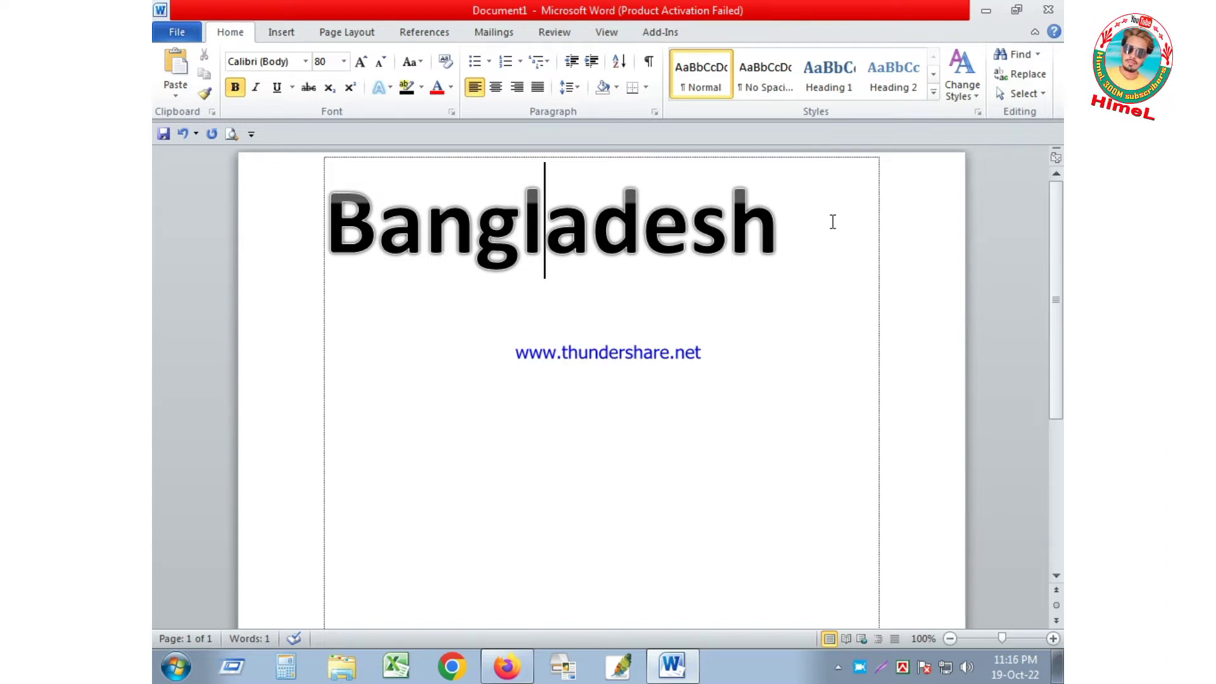
left_click(773, 222)
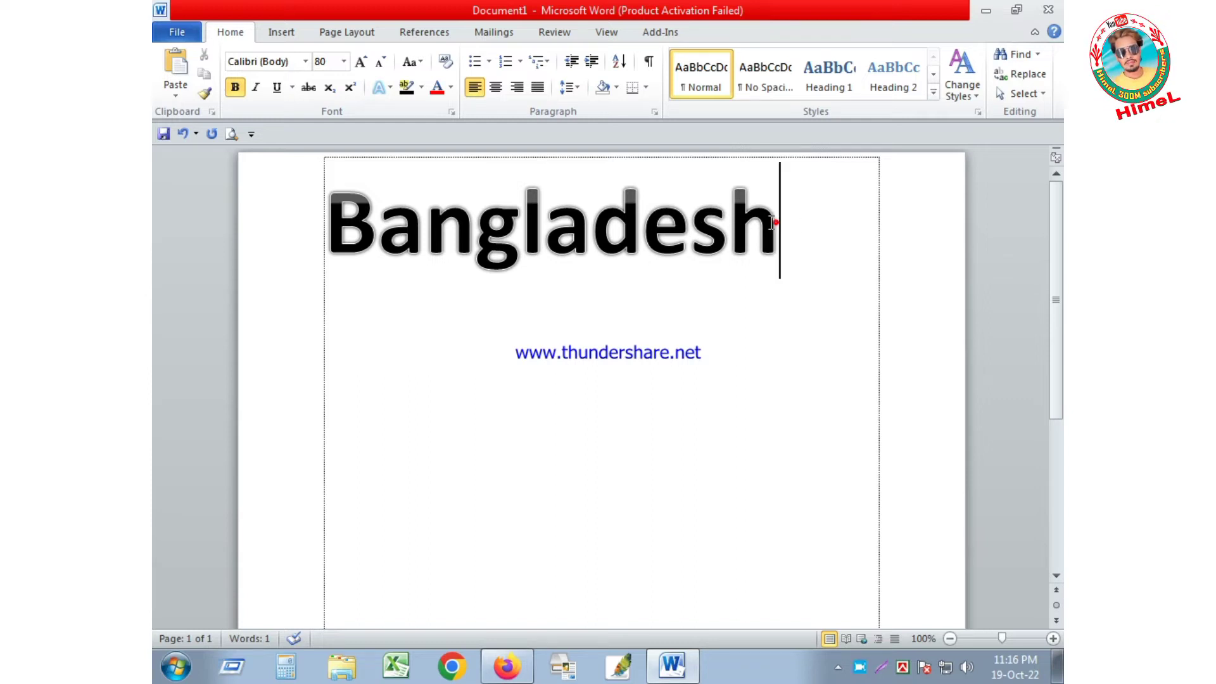
left_click_drag(773, 222, 308, 222)
left_click(782, 221)
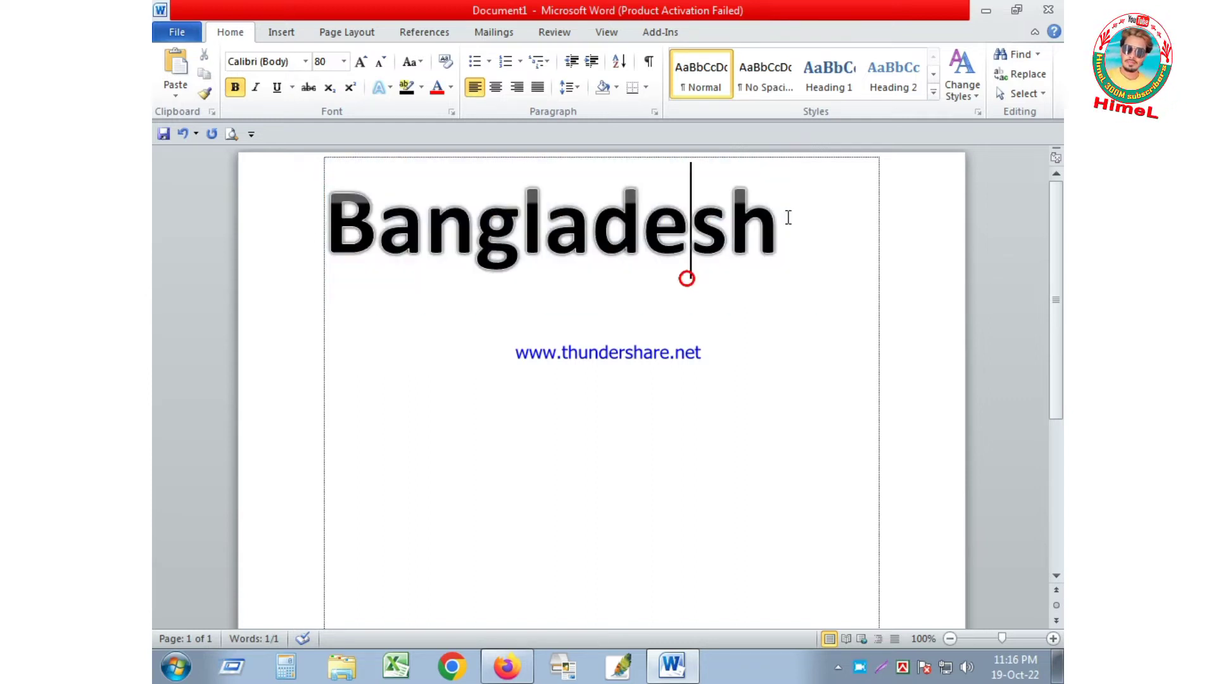
Step: Change the case of the word "Bangladesh" to UPPERCASE
left_click_drag(782, 221, 324, 228)
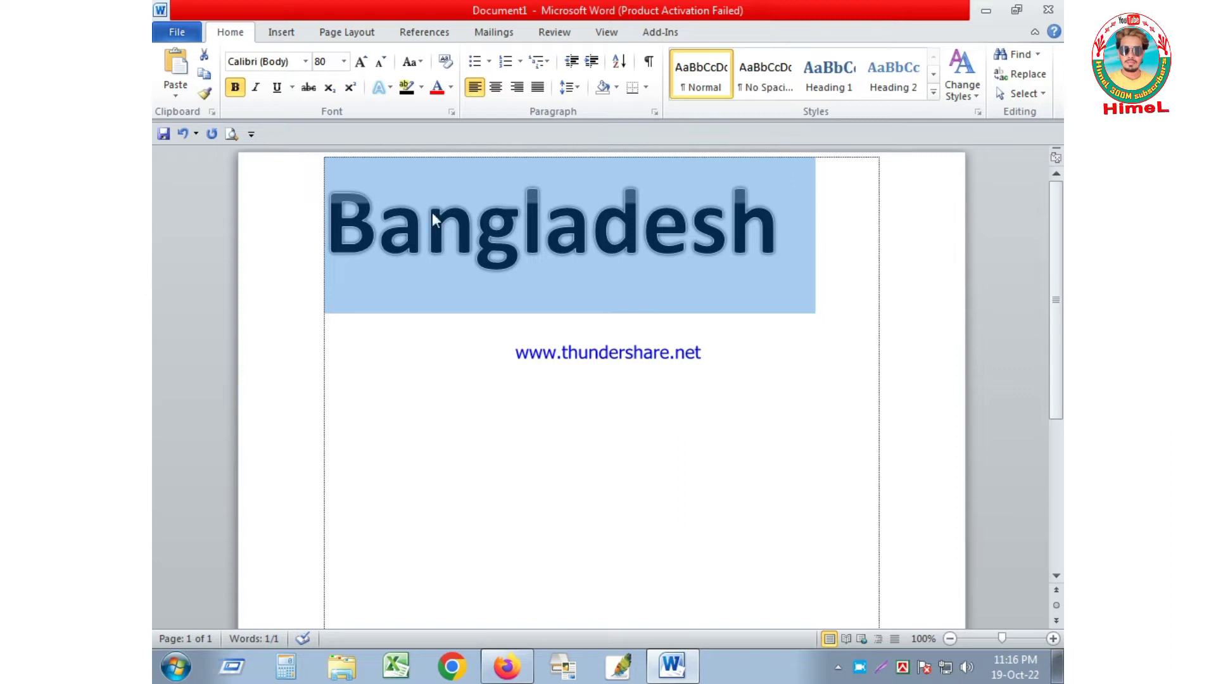
left_click(416, 62)
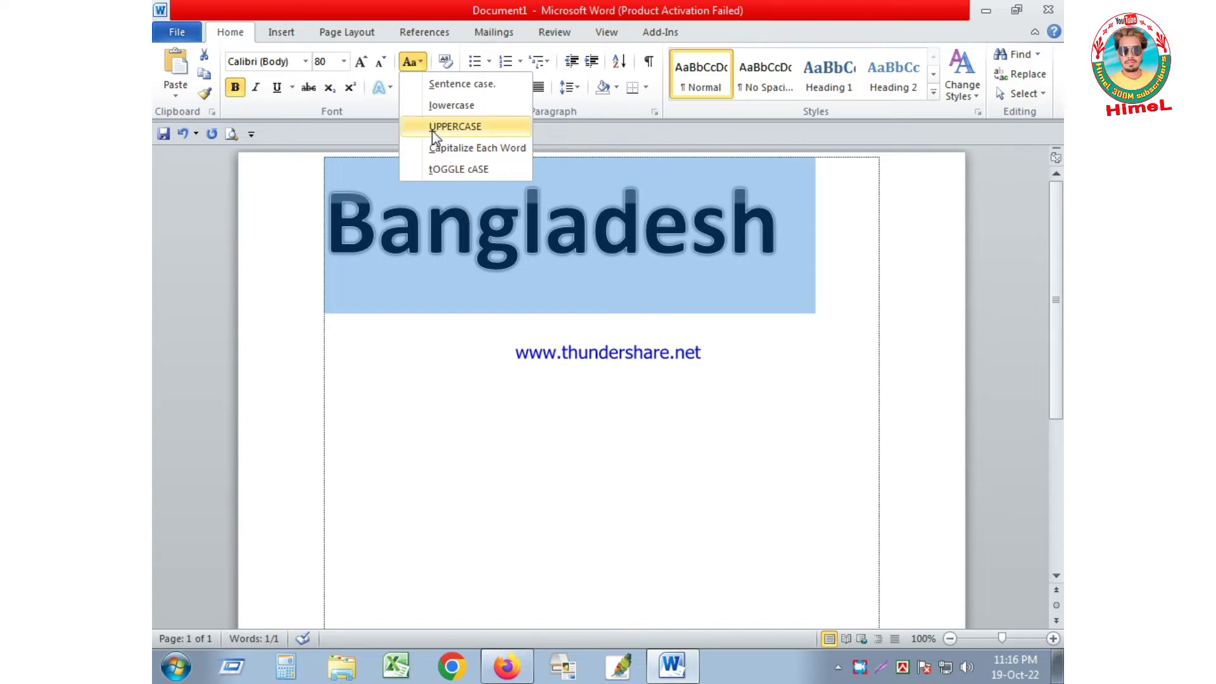
left_click(465, 128)
left_click(532, 279)
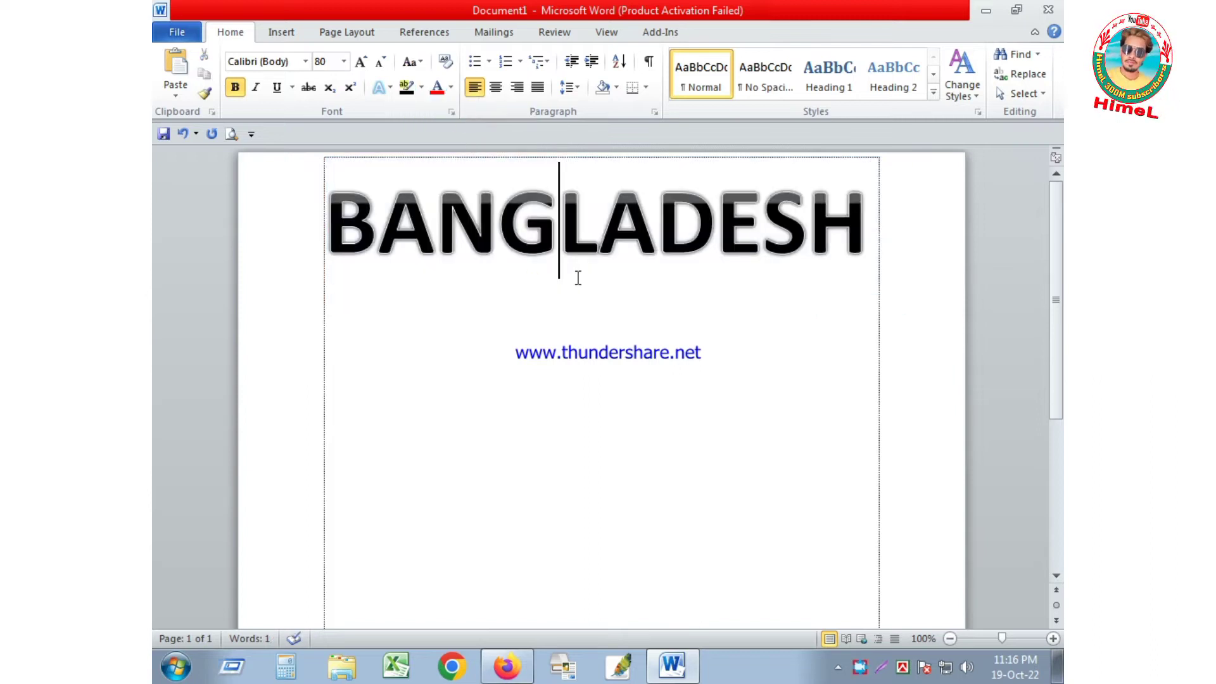
Step: Apply the tOGGLE cASE option to the word "BANGLADESH"
left_click_drag(336, 202, 880, 230)
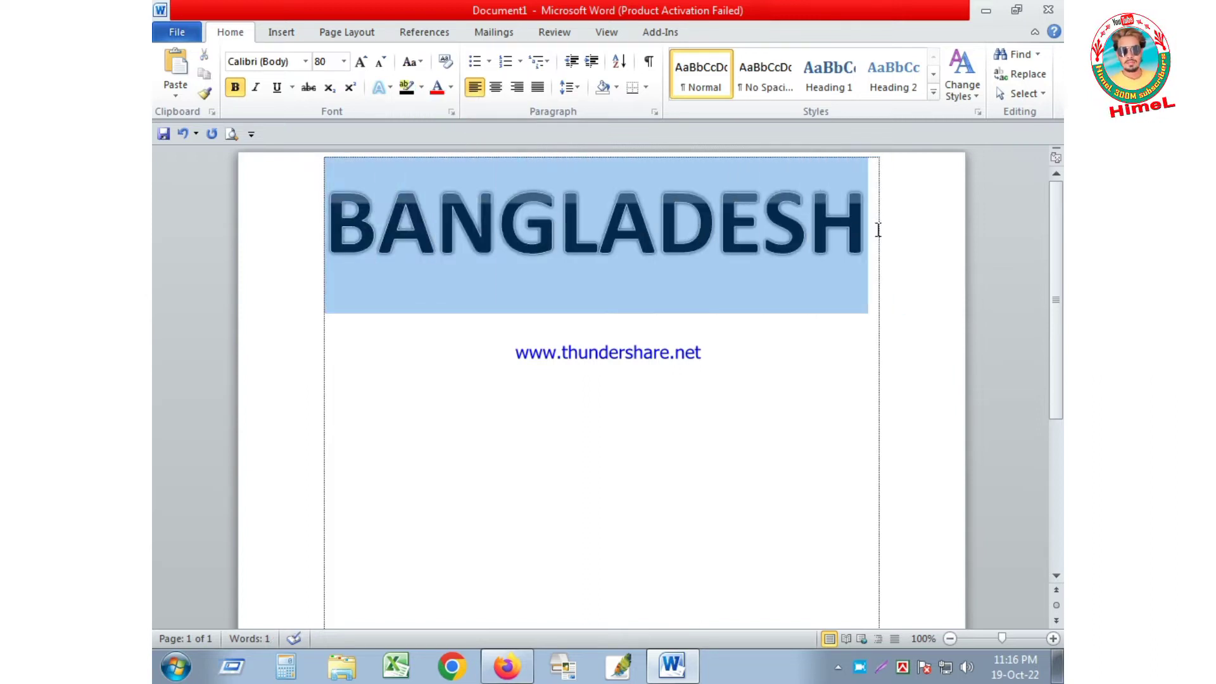
left_click(410, 61)
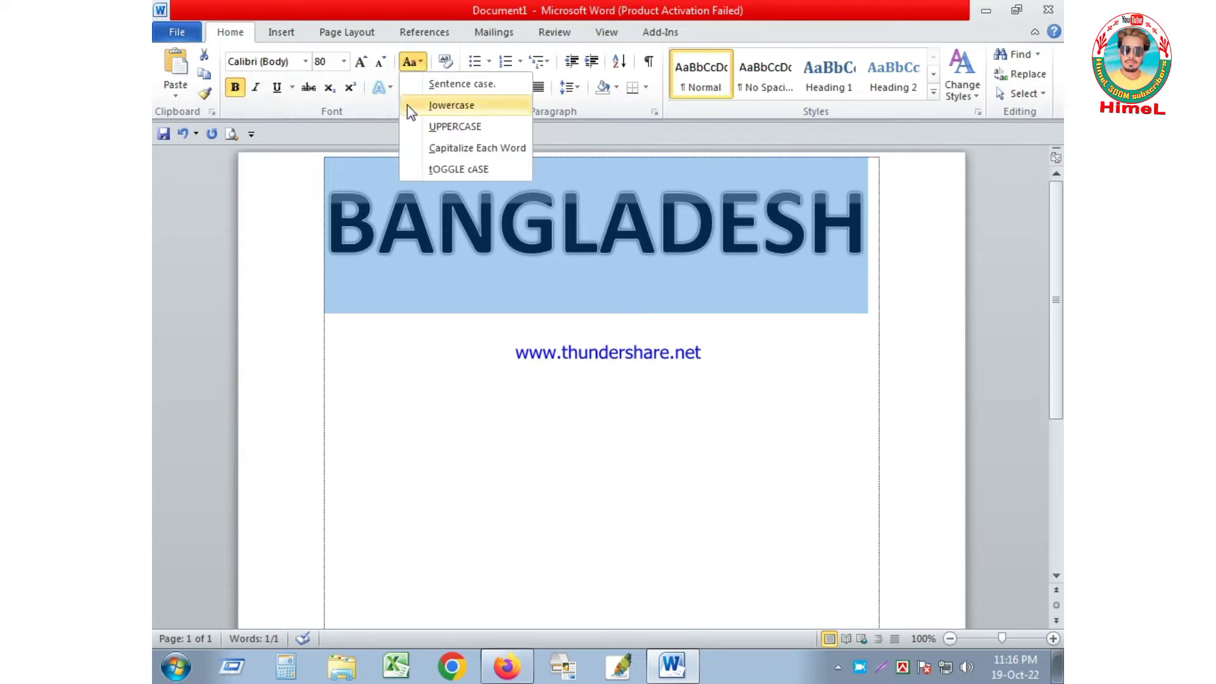
left_click(459, 169)
left_click(438, 324)
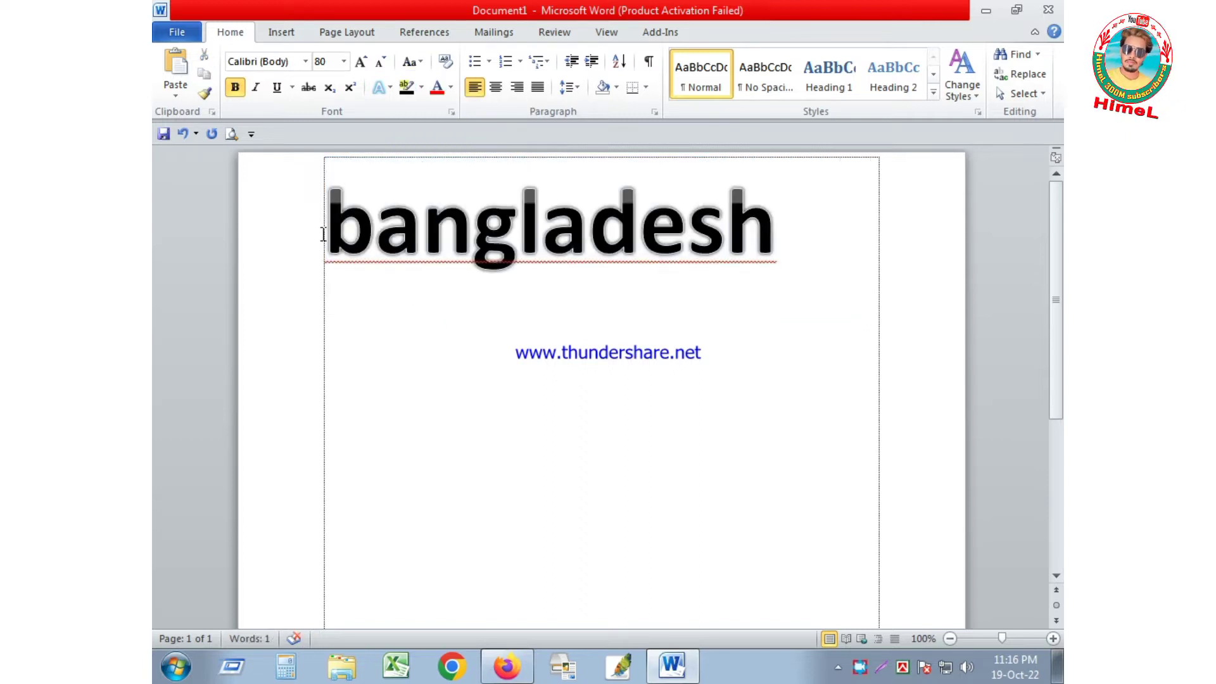
Step: Change the case of the word "bangladesh" to lowercase
left_click_drag(794, 228, 297, 227)
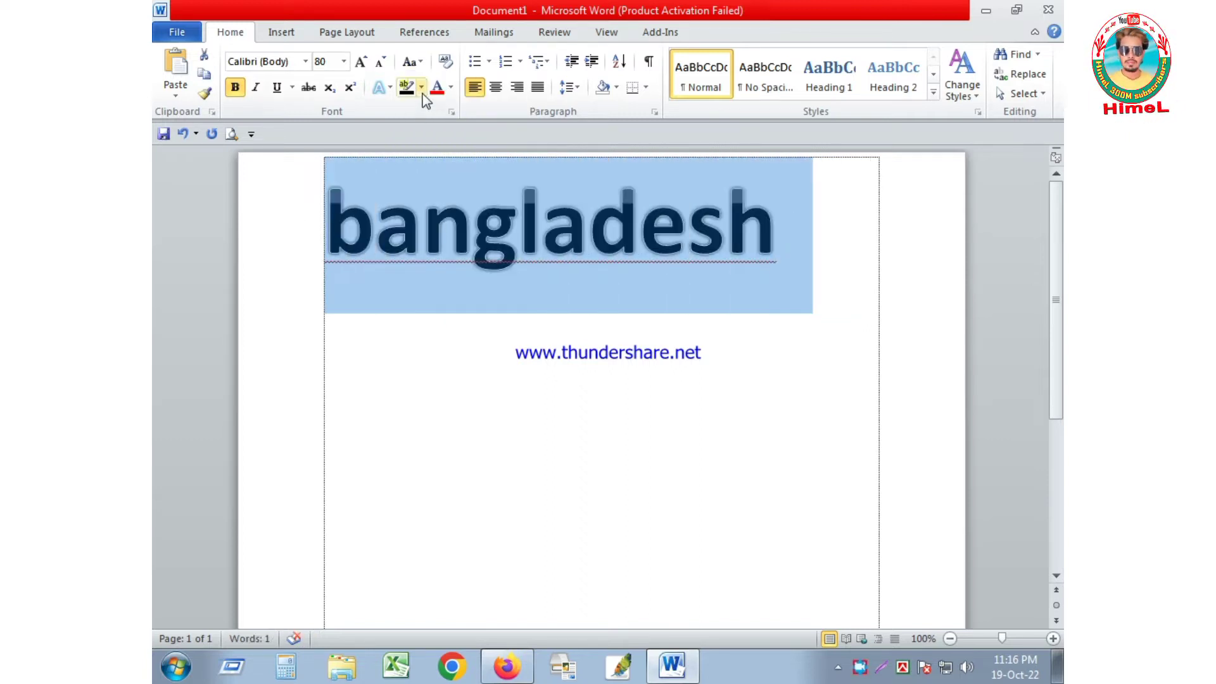
left_click(411, 62)
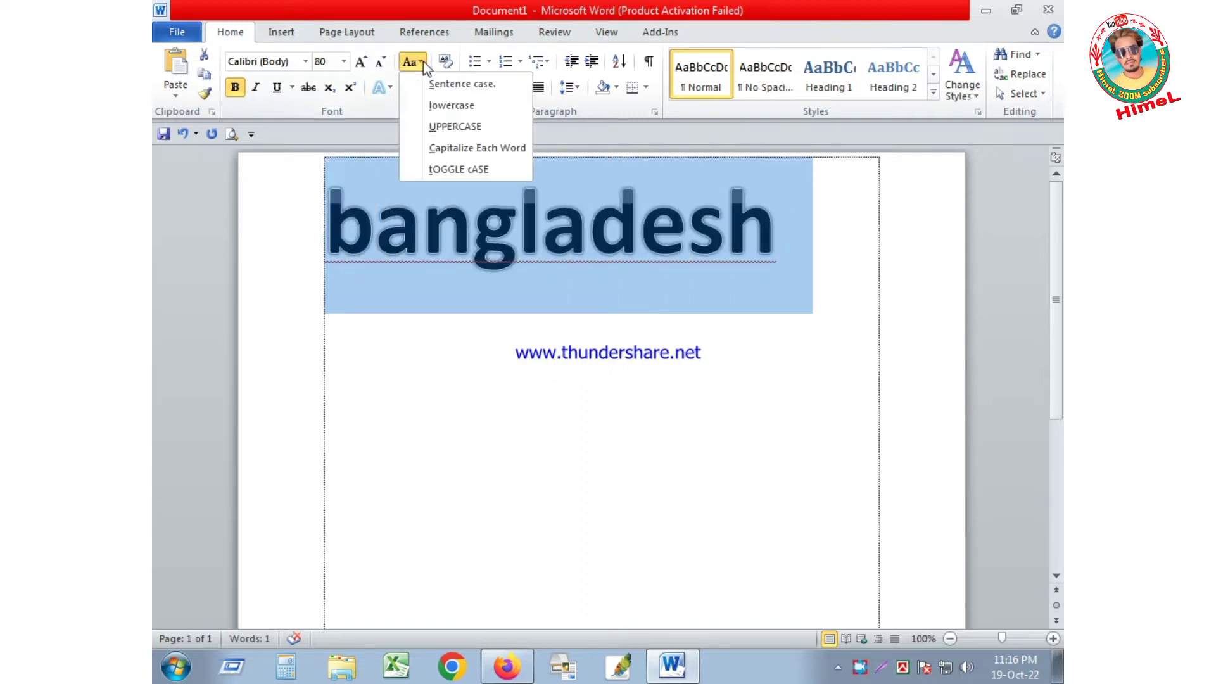
left_click(462, 108)
left_click(587, 292)
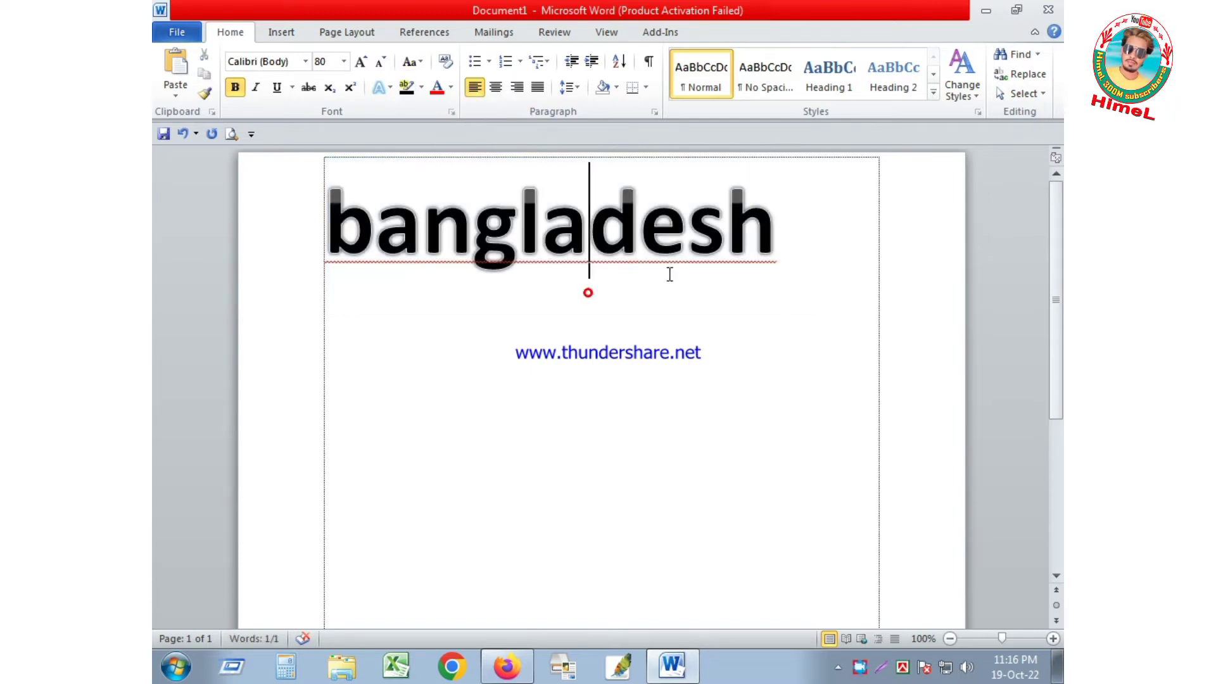
Step: Change the case of the word "bangladesh" to Capitalize Each Word
left_click_drag(799, 228, 309, 228)
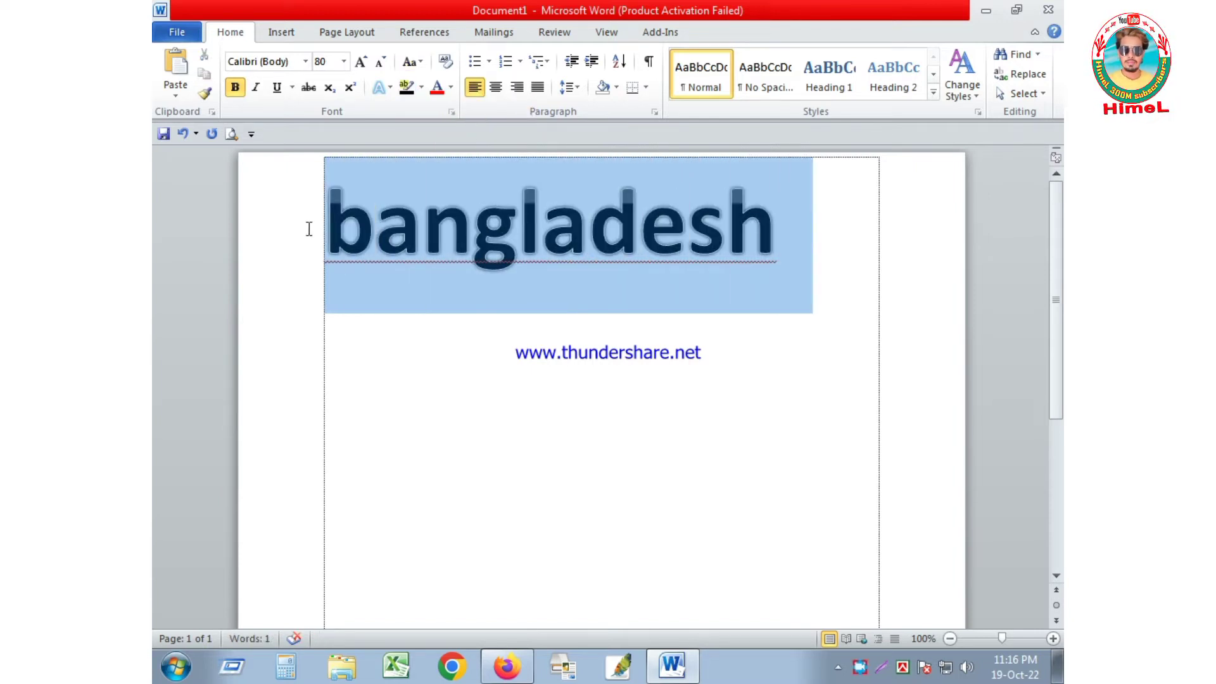
left_click(410, 61)
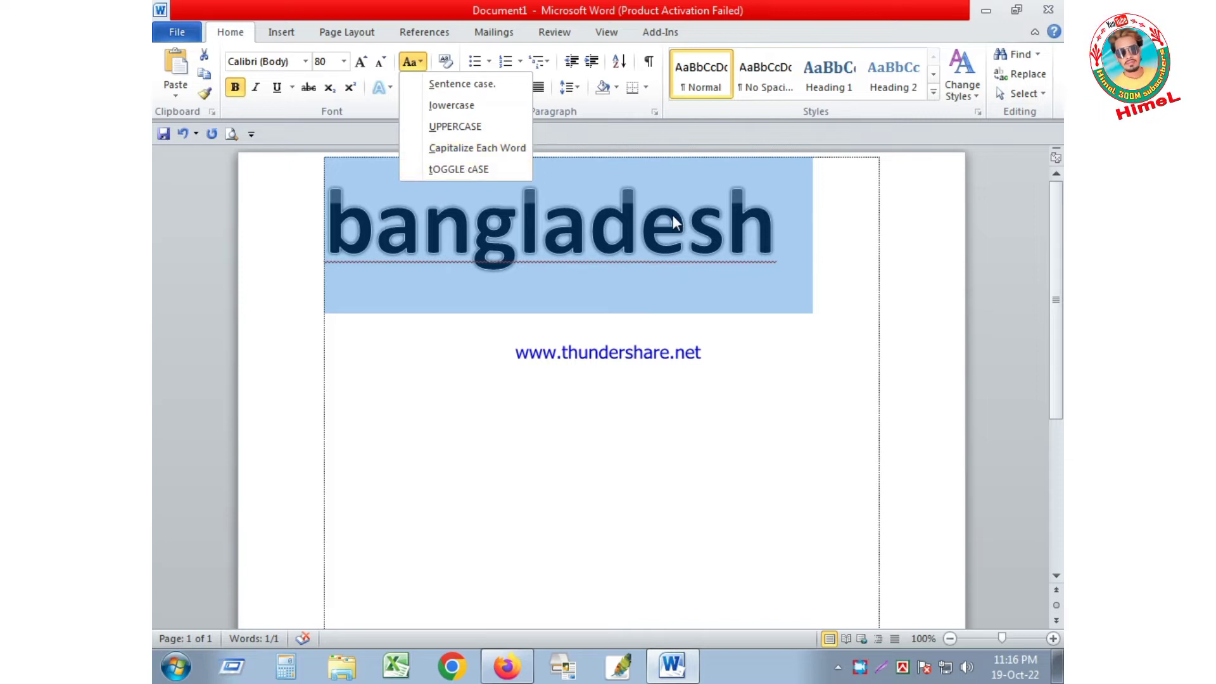
left_click(483, 151)
left_click(462, 321)
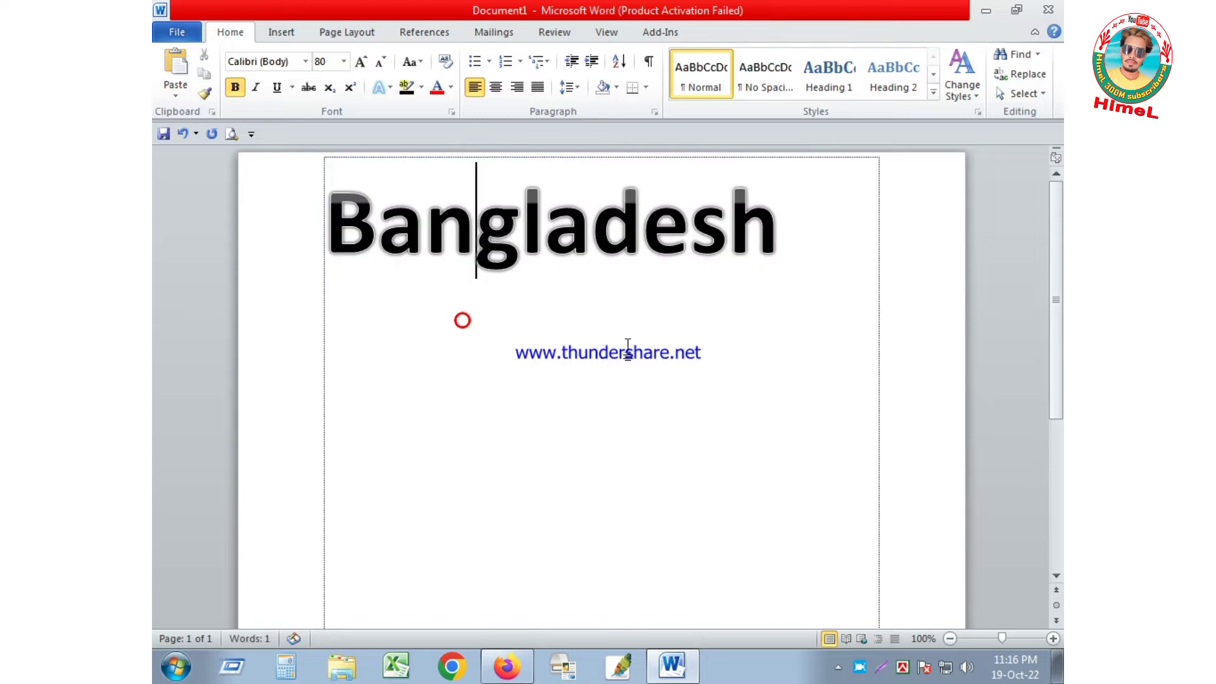
Step: Highlight the word "Bangladesh" in yellow
left_click(783, 234)
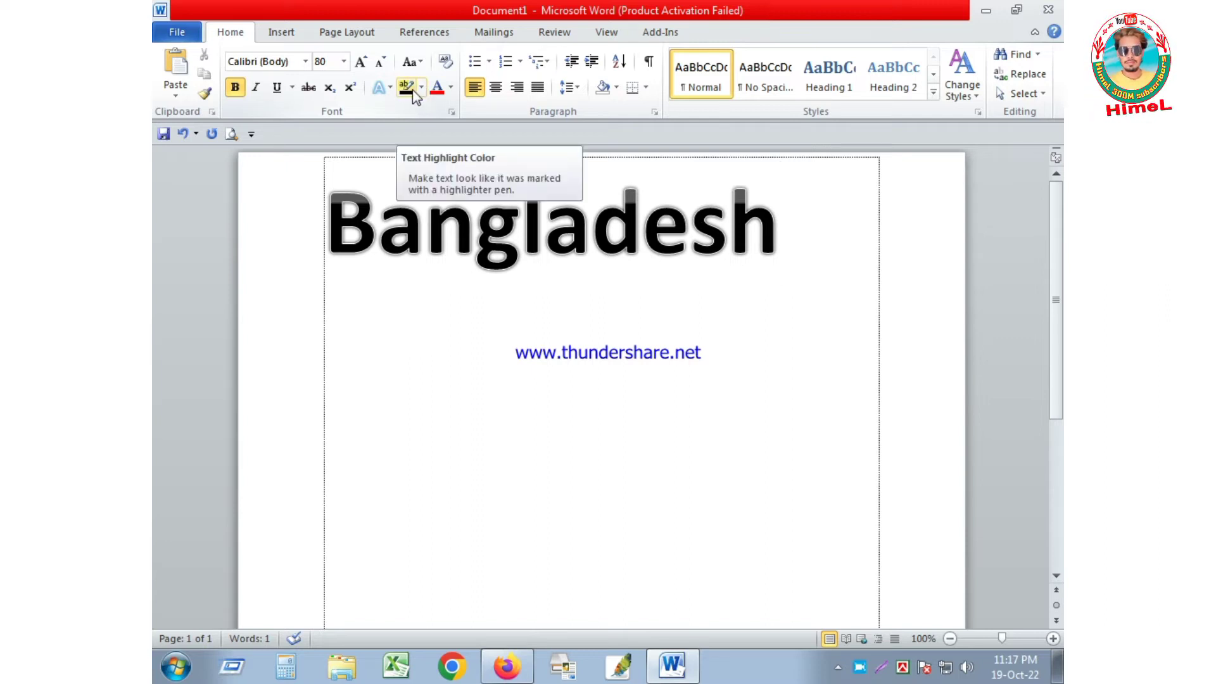
left_click(574, 270)
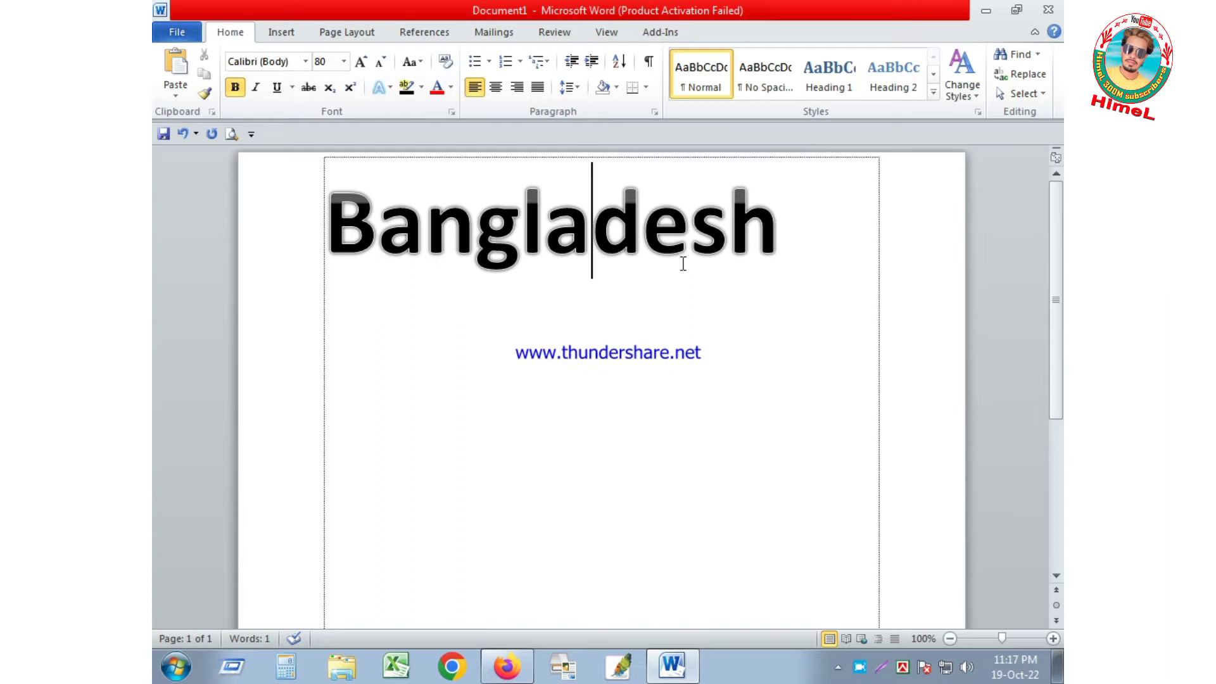
left_click_drag(788, 220, 348, 231)
left_click(760, 262)
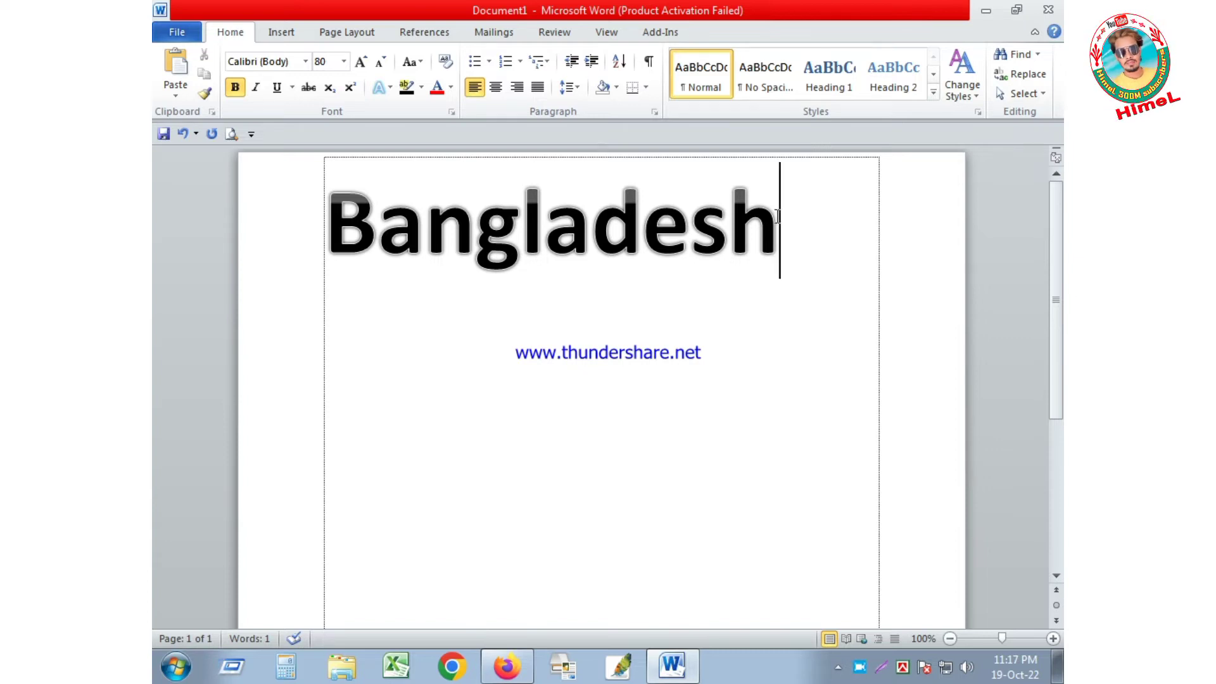
left_click_drag(780, 242, 345, 226)
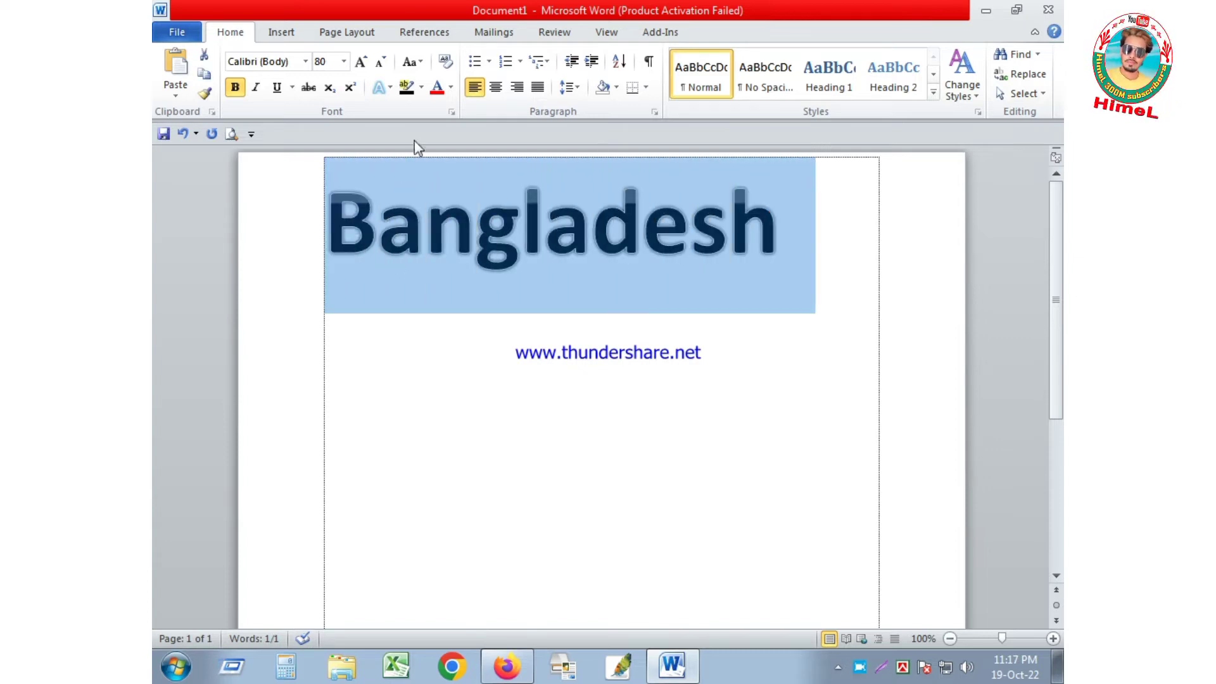
left_click(420, 89)
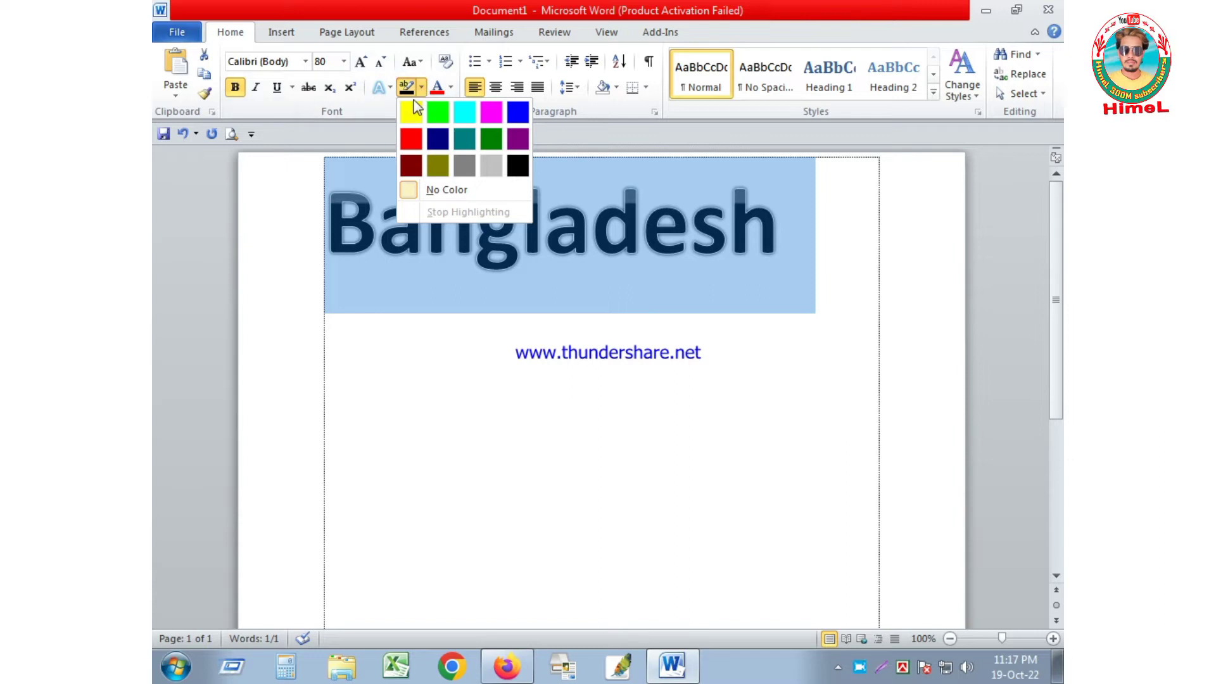
left_click(409, 112)
left_click(567, 380)
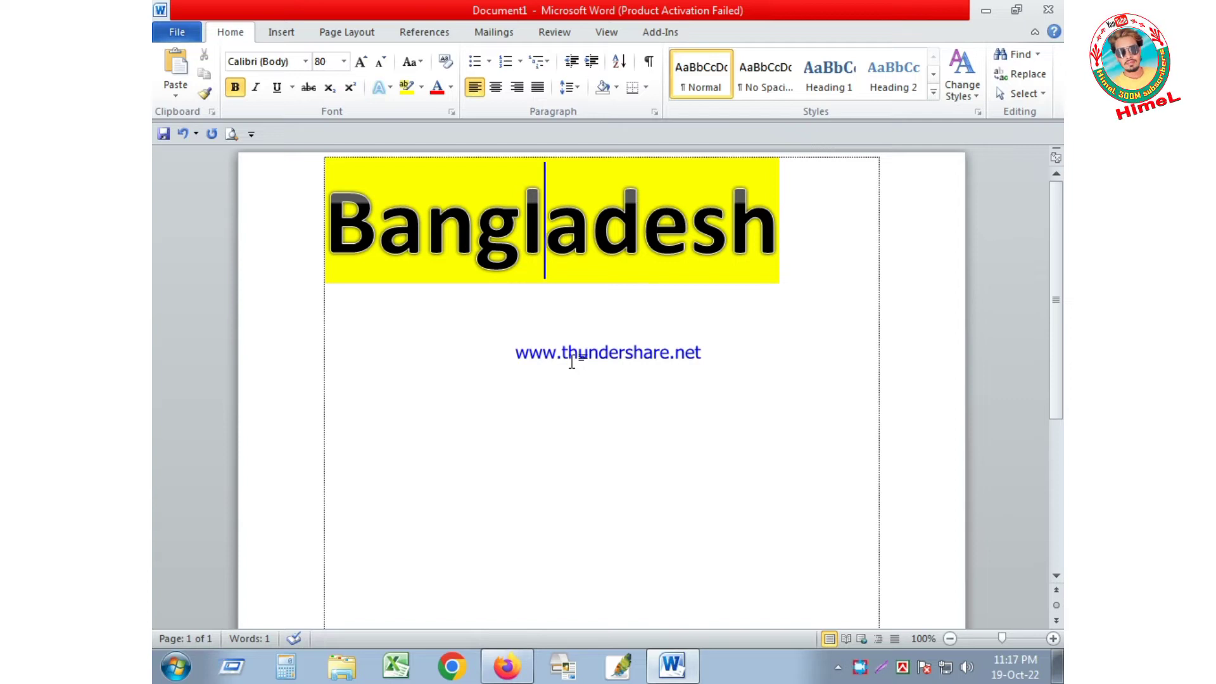
Step: Set the text highlight color to dark red and mark the whole word "Bangladesh" with the highlighter
left_click(423, 90)
left_click(412, 160)
left_click(740, 247)
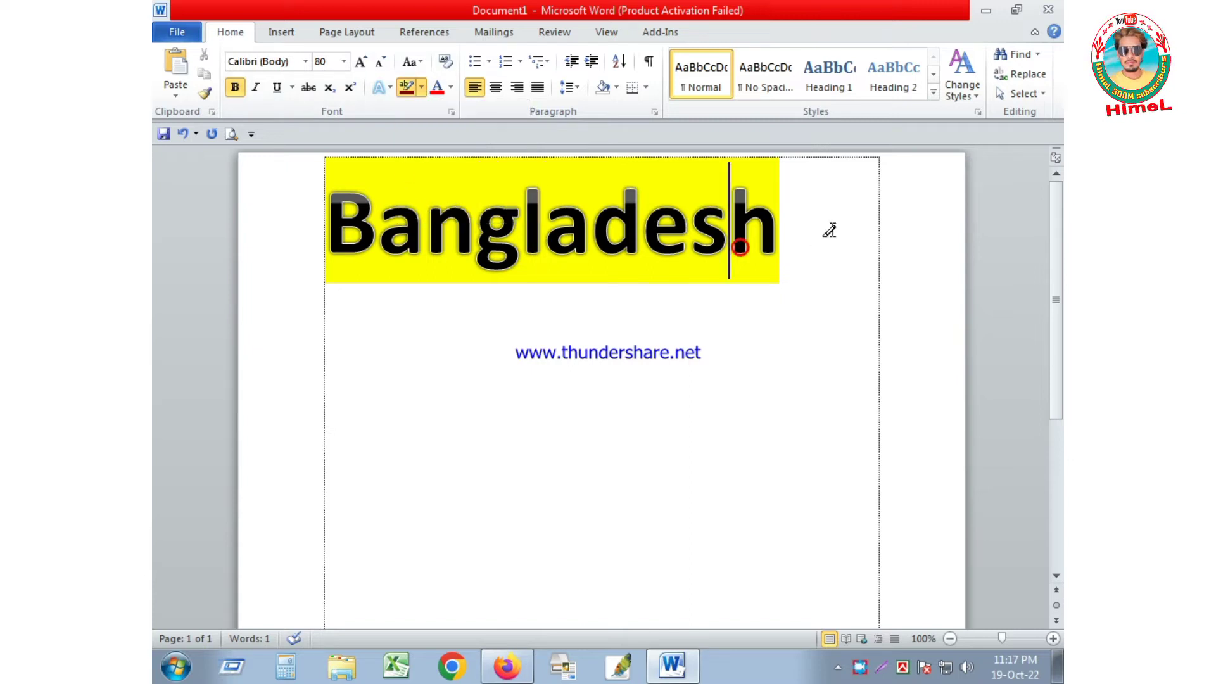
mouse_move(829, 230)
left_mouse_down()
mouse_move(722, 253)
mouse_move(274, 221)
left_mouse_up()
Step: Set the highlighter to green, mark the final letter "h" of "Bangladesh", and stop highlighting
left_click(423, 88)
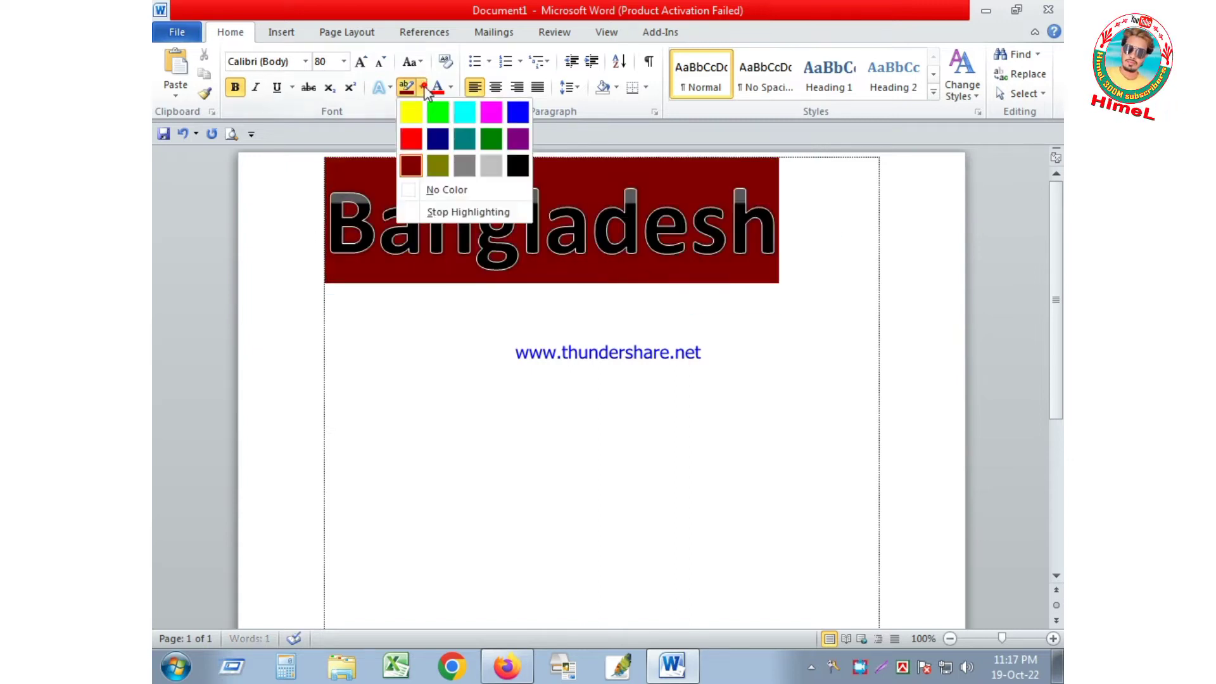
left_click(490, 138)
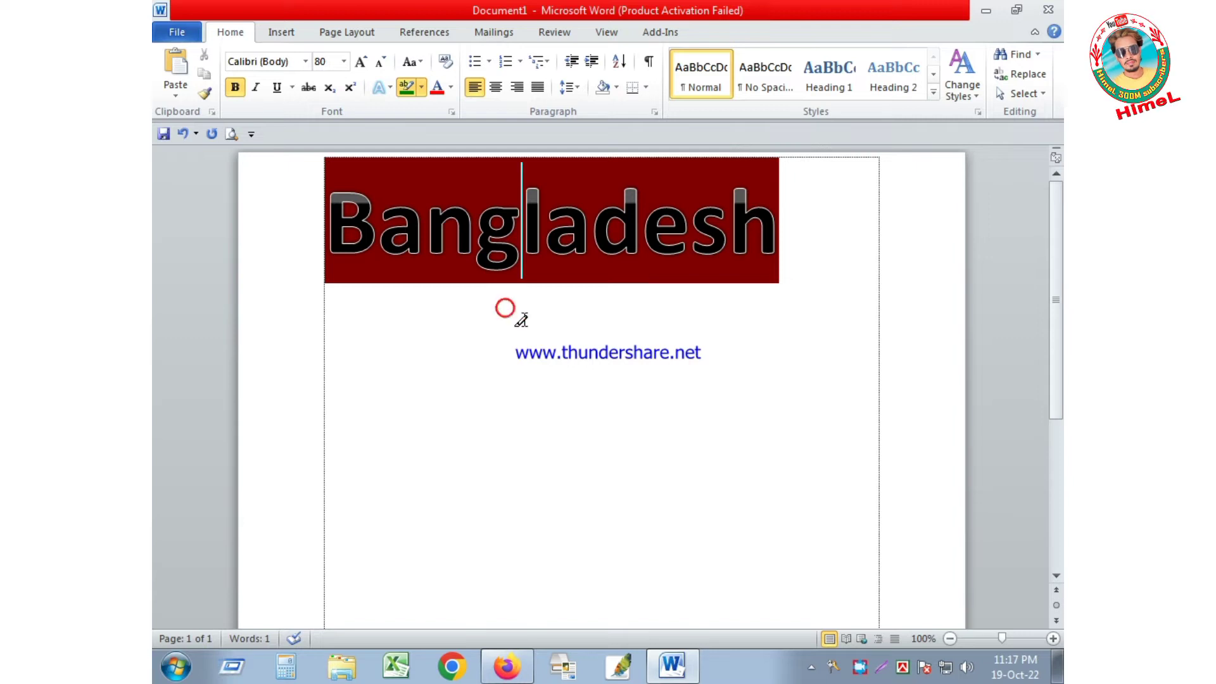
left_click_drag(787, 325, 794, 239)
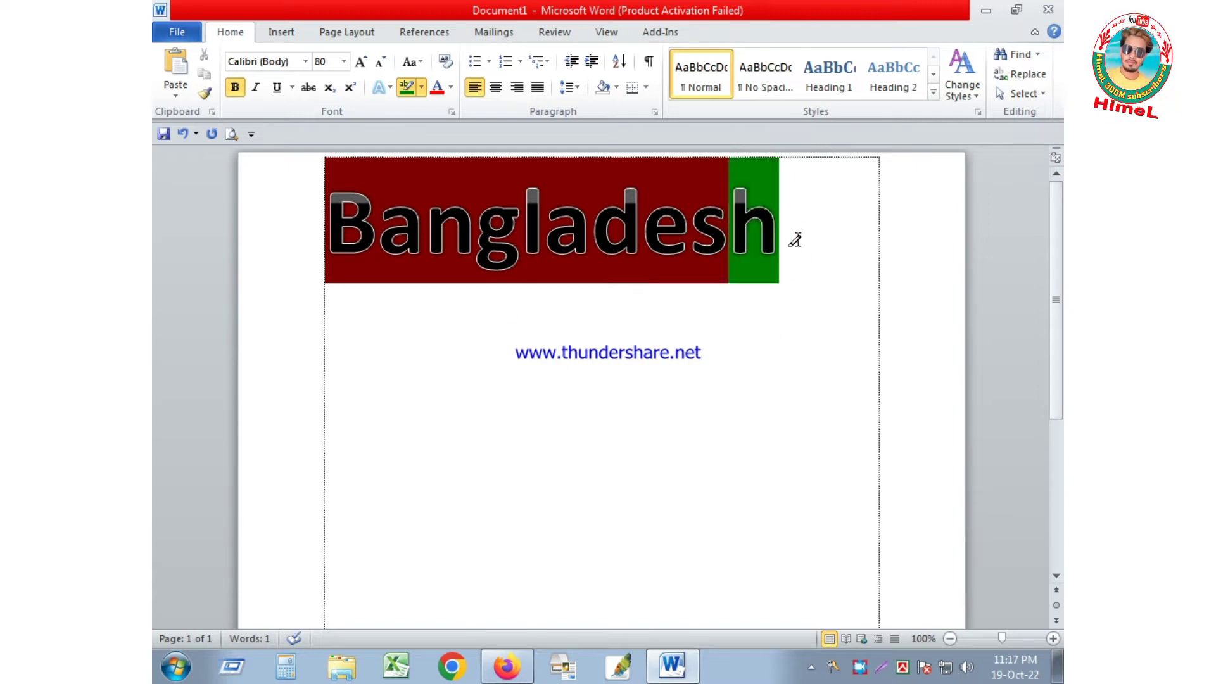
key("Escape")
Step: Change the highlight of the whole word "Bangladesh" to red
left_click(251, 229)
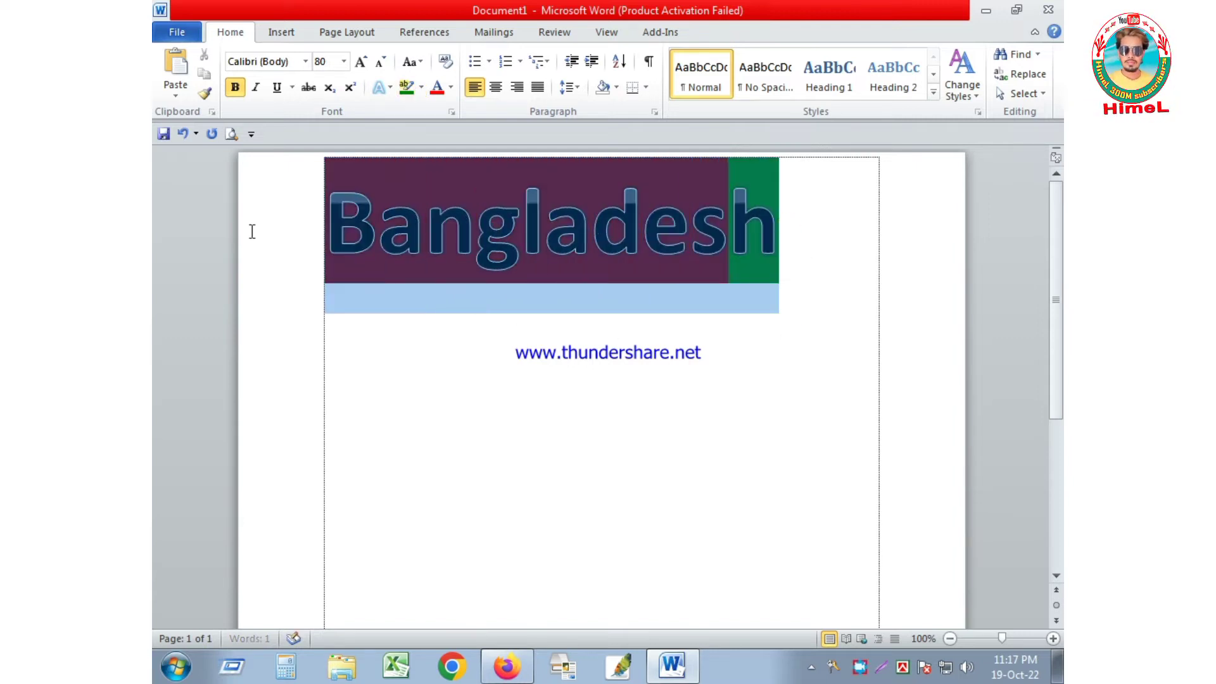
left_click(421, 87)
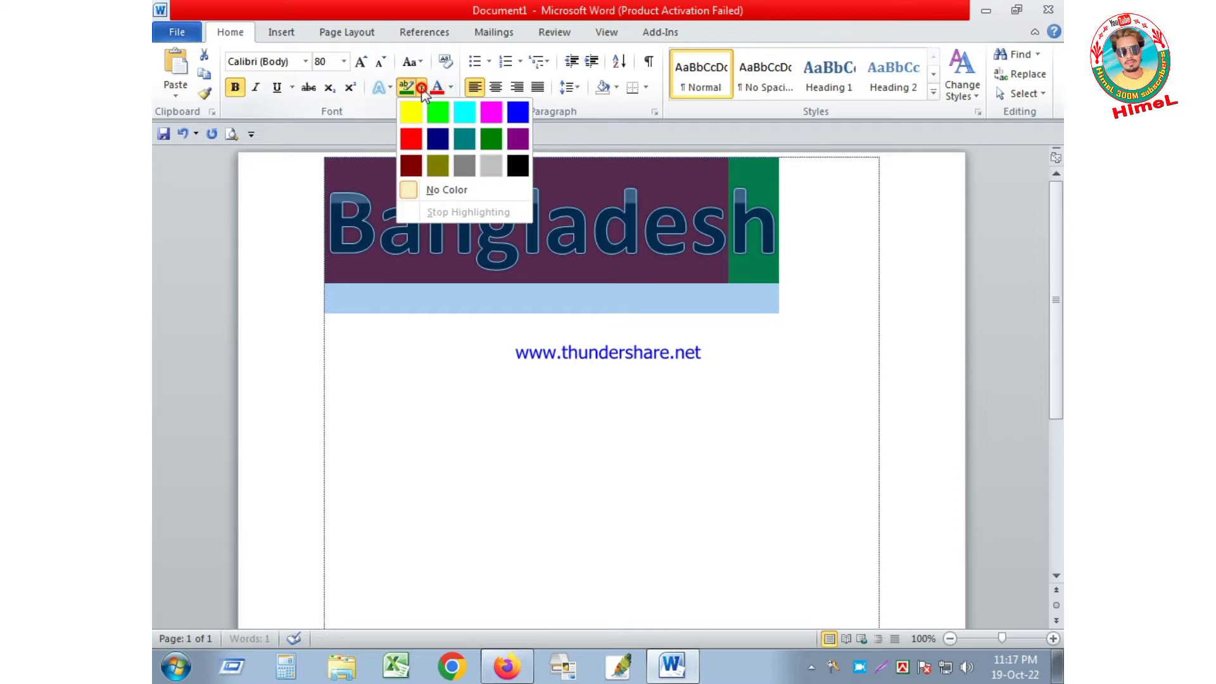
left_click(411, 138)
Step: Remove the highlight from the word "Bangladesh" with the No Color option
left_click_drag(785, 243, 274, 244)
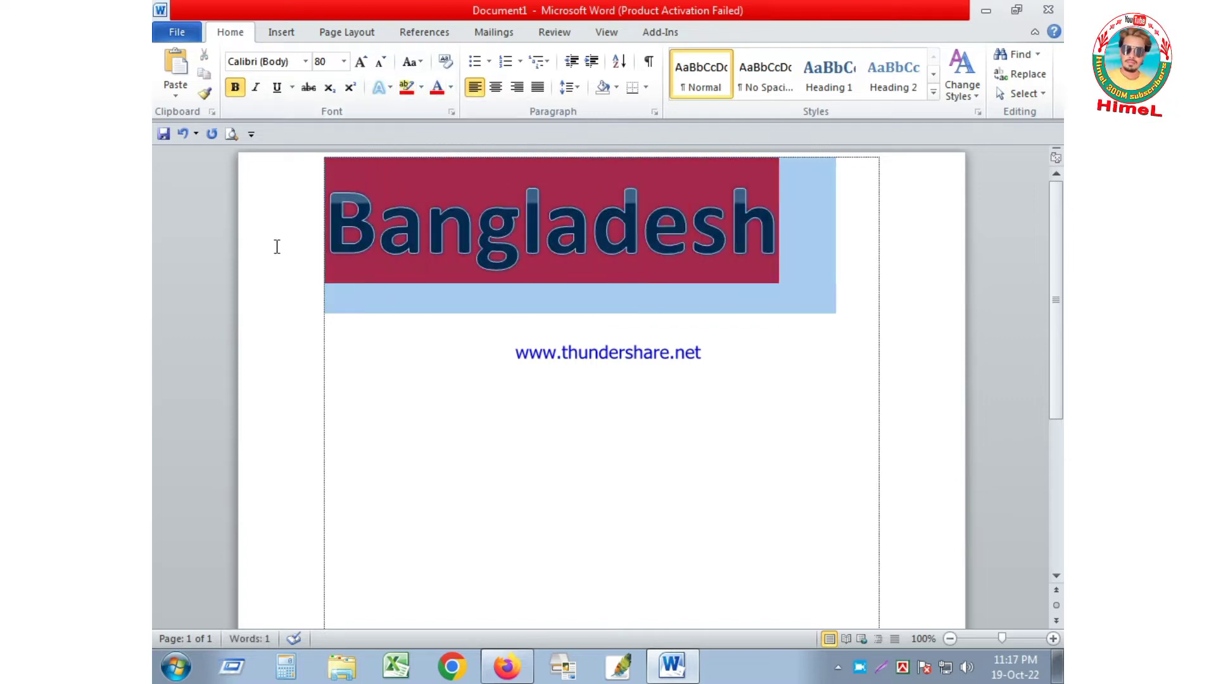
left_click(421, 87)
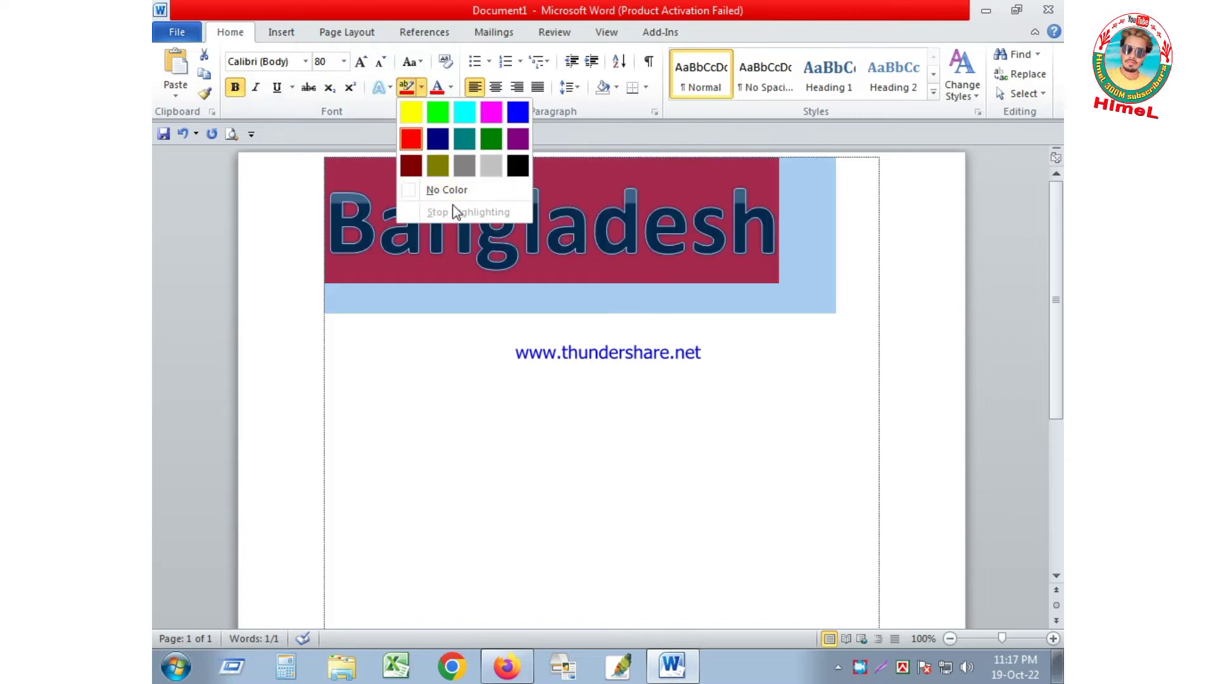
left_click(466, 192)
left_click(532, 307)
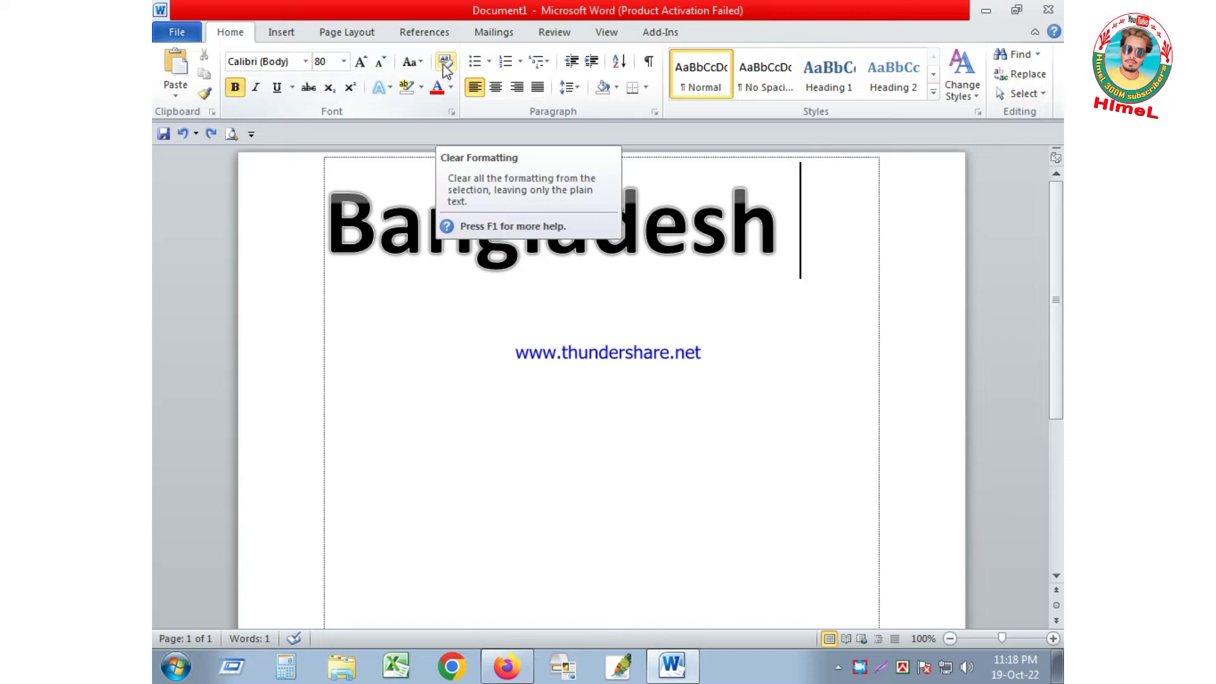
Step: Clear all formatting from the word "Bangladesh", leaving plain text
left_click(618, 320)
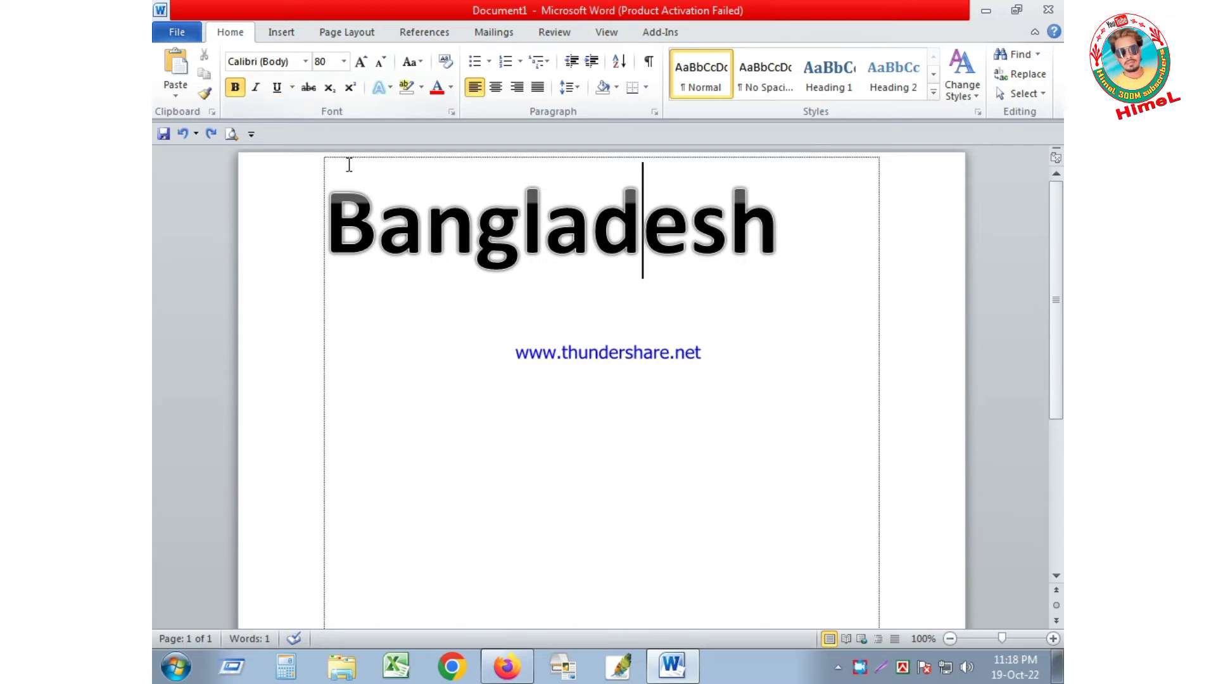
left_click(779, 238)
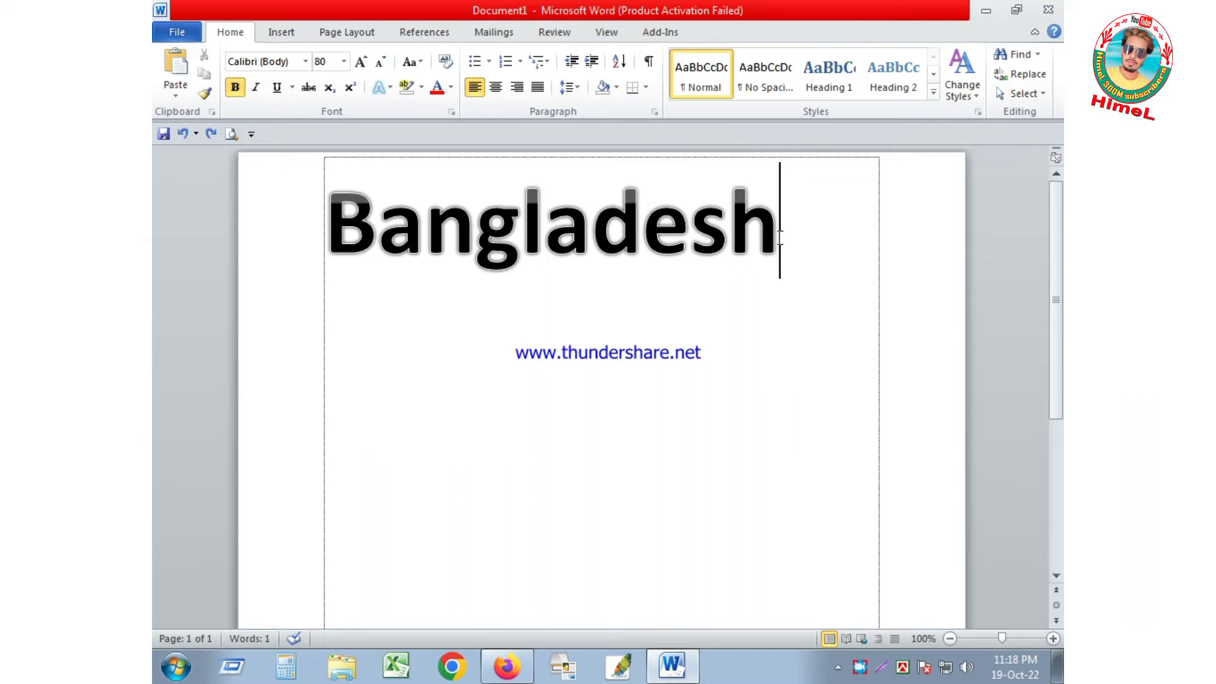
left_click_drag(794, 228, 308, 261)
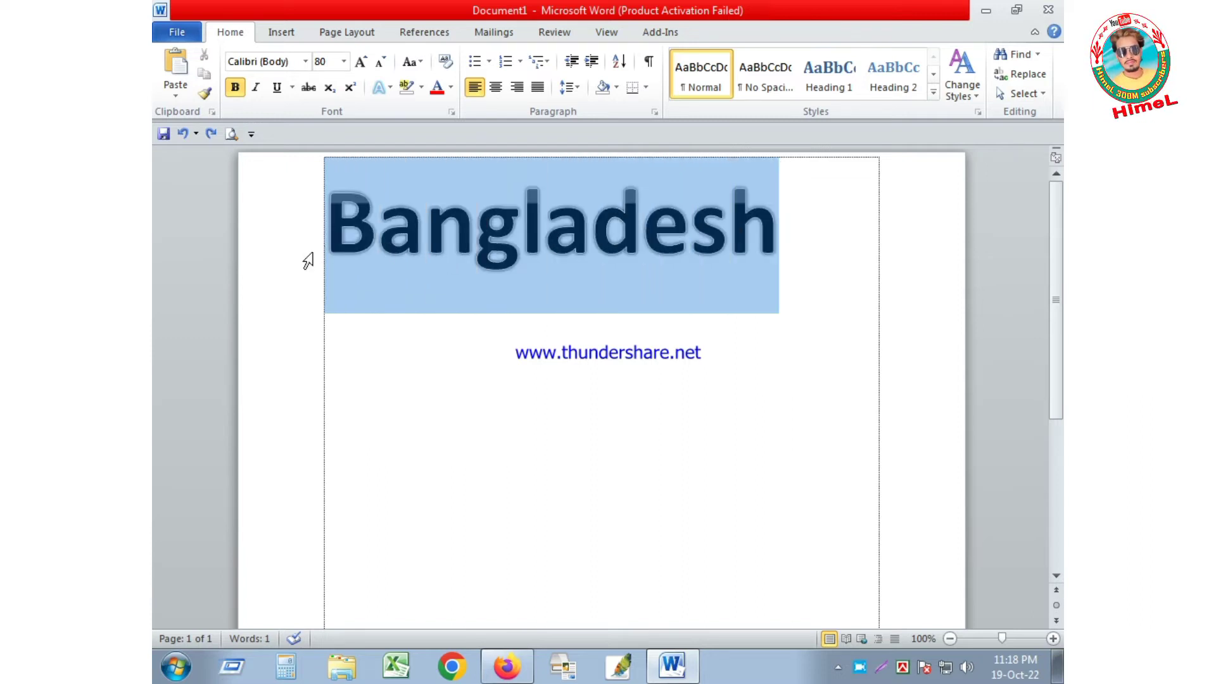
left_click(445, 61)
left_click(514, 294)
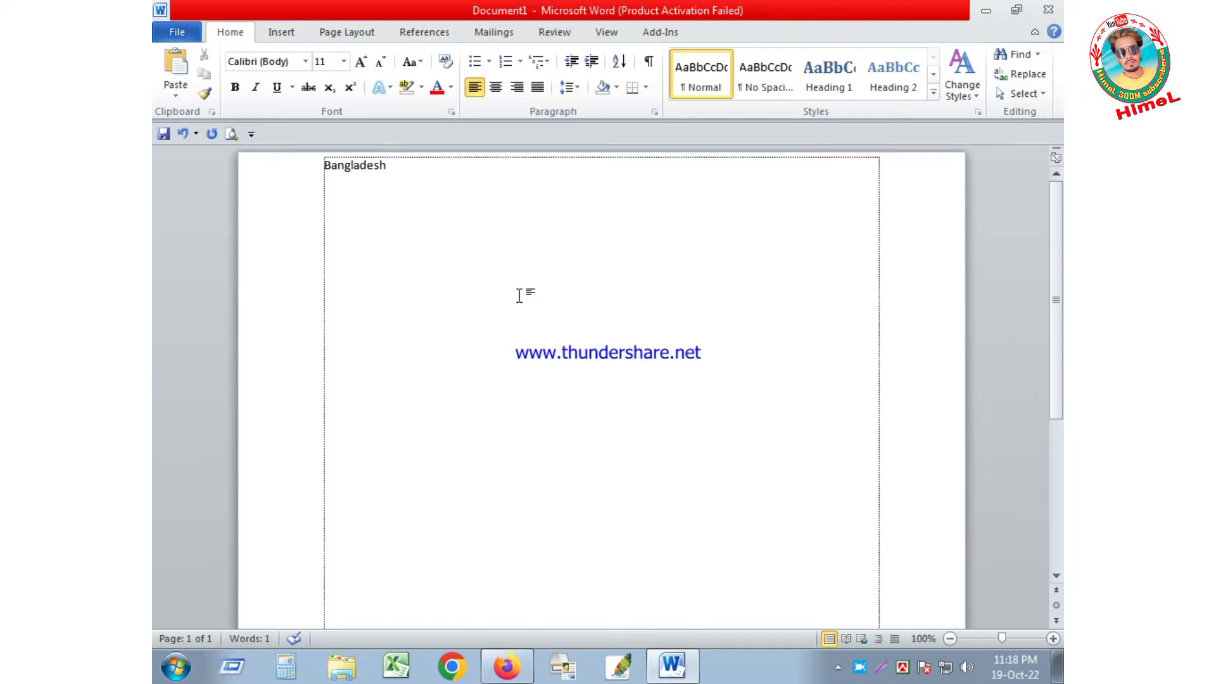
Step: Undo the Clear Formatting command on the word "Bangladesh"
left_click_drag(408, 168, 323, 168)
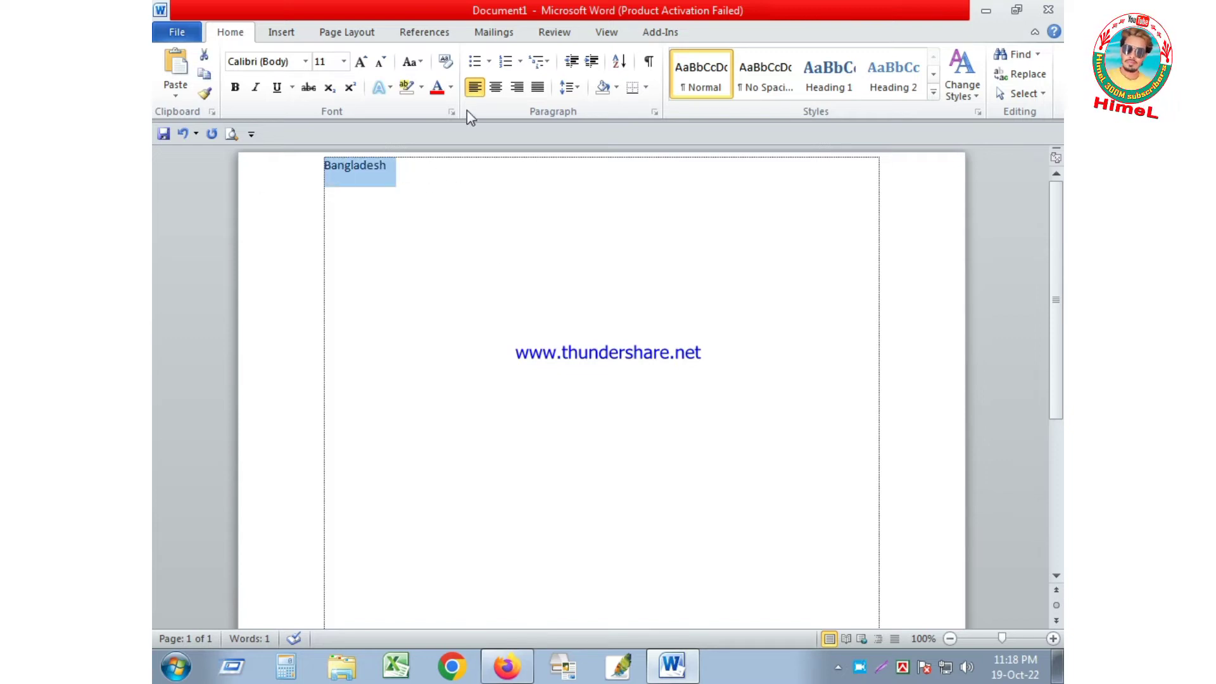
left_click(184, 133)
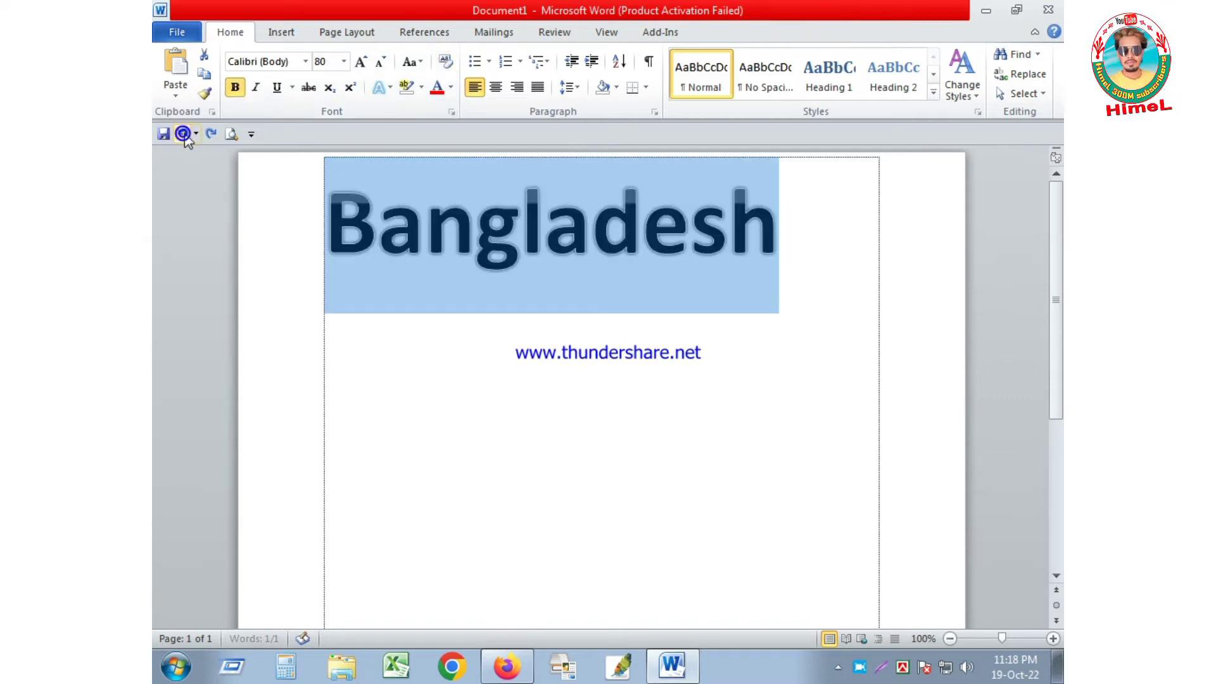
left_click(740, 416)
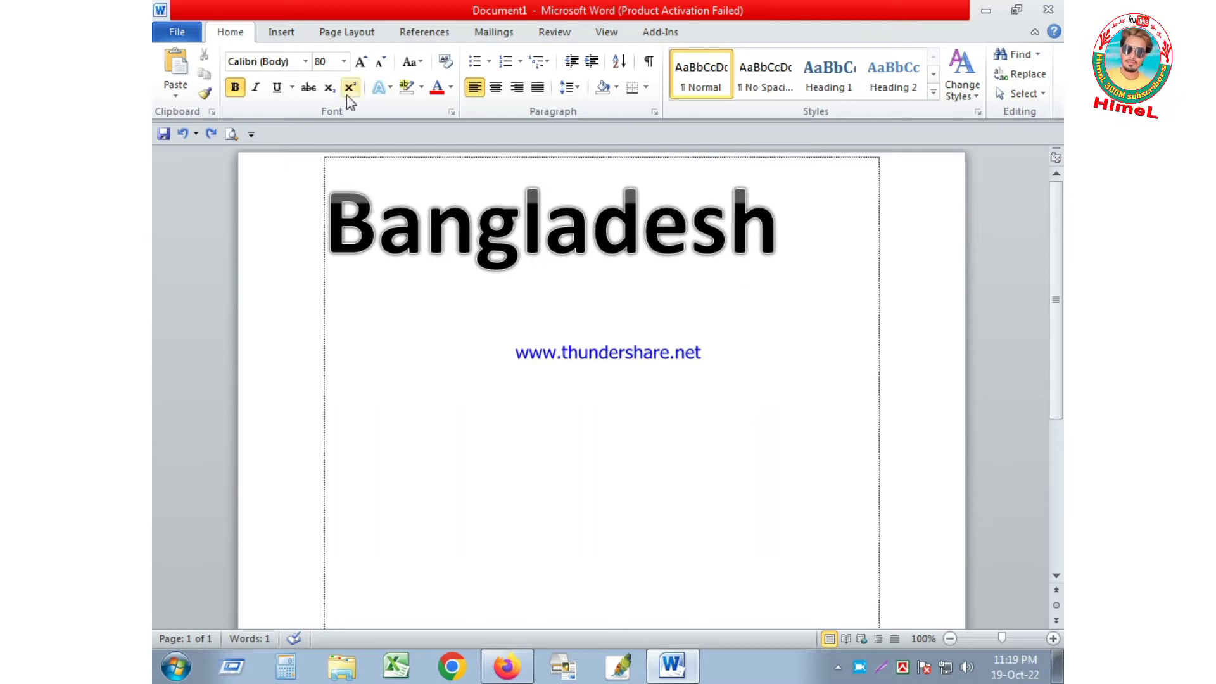
Step: Change the font color of the word "Bangladesh" to the standard light green
left_click(491, 272)
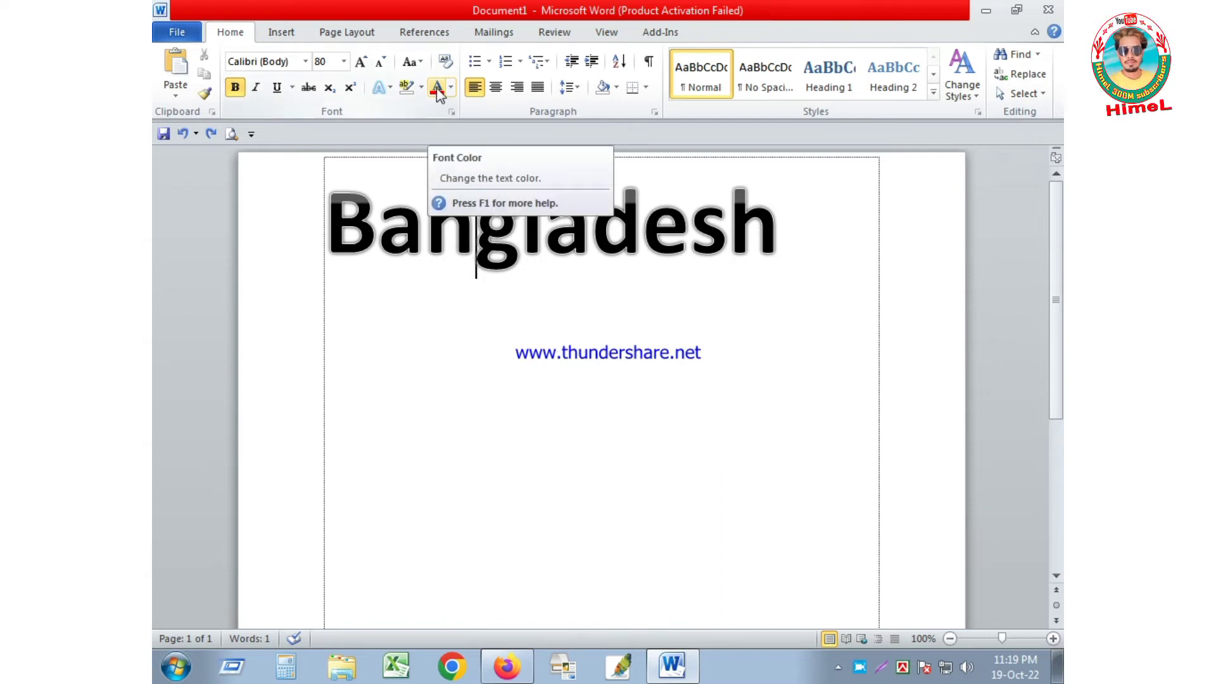
left_click(633, 273)
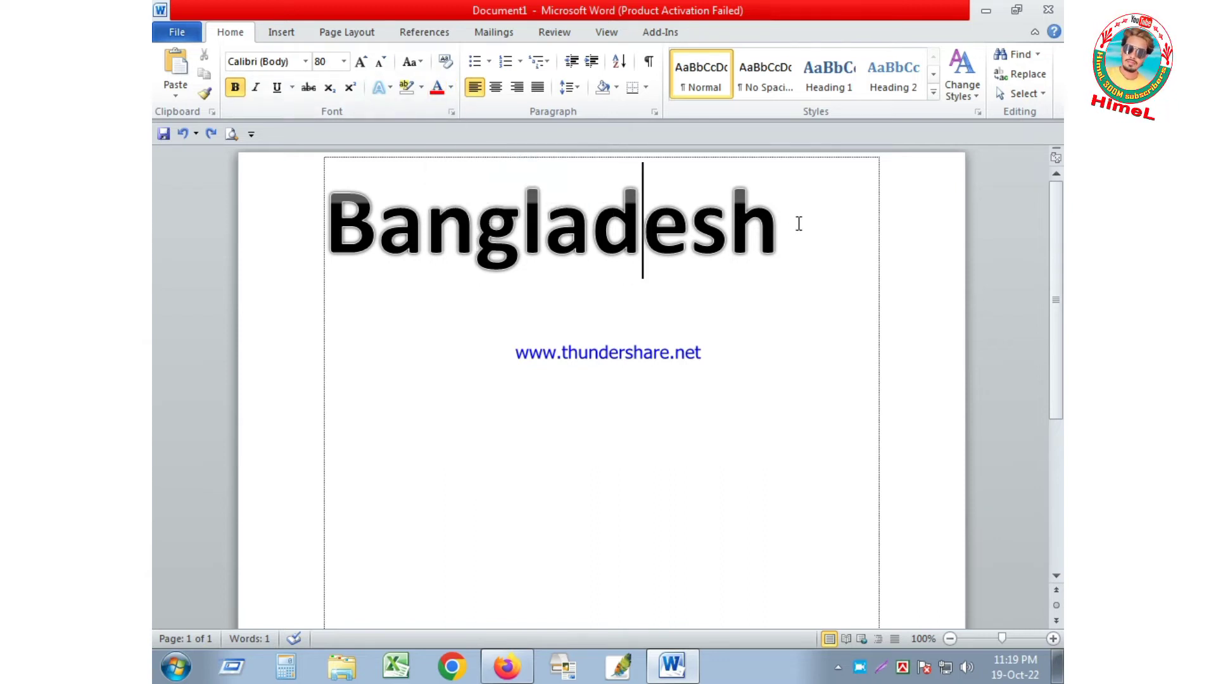
left_click_drag(798, 224, 307, 236)
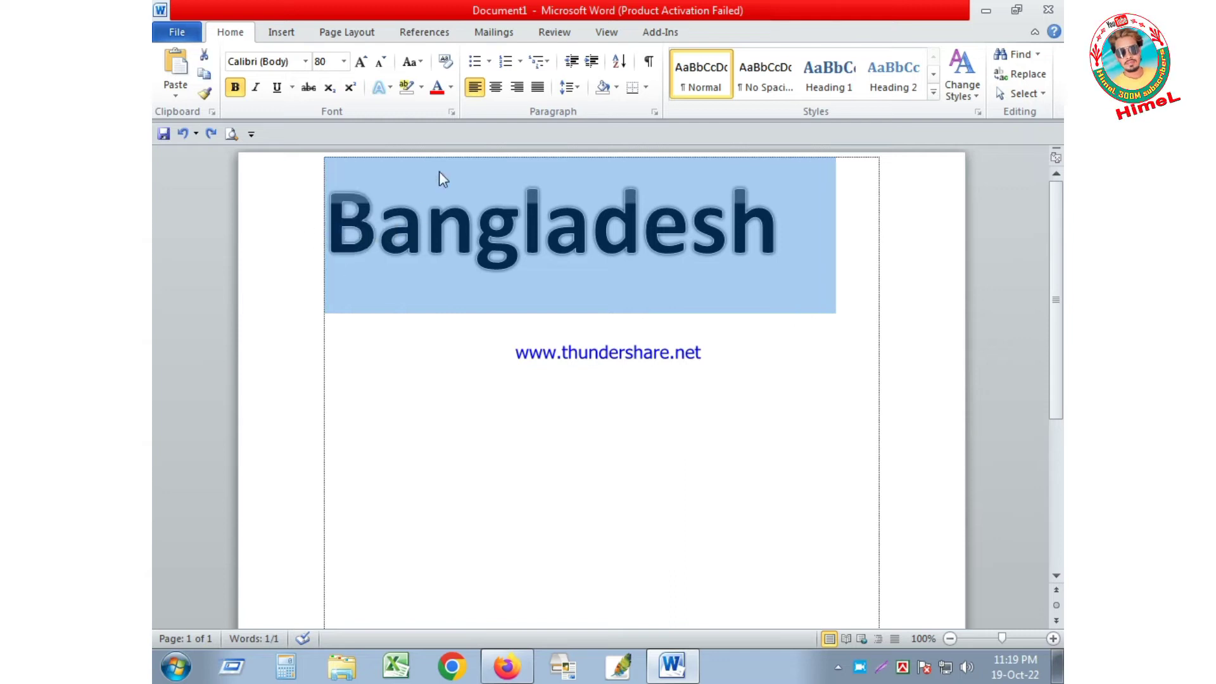
left_click(451, 87)
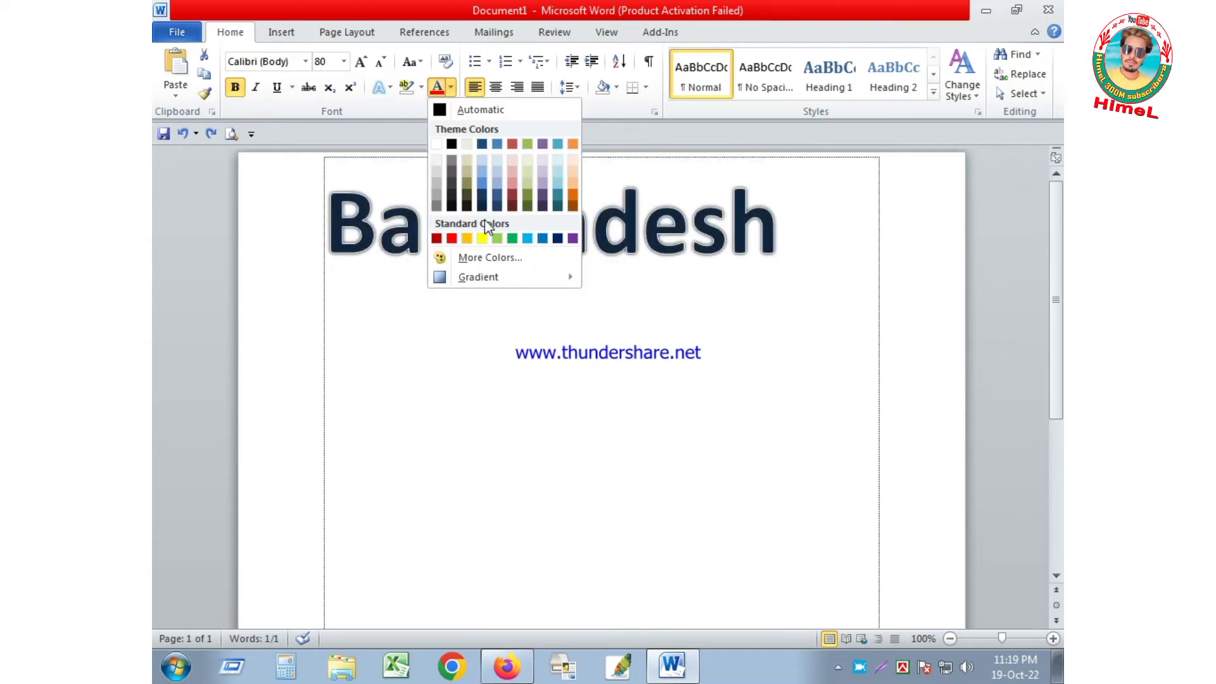
left_click(497, 238)
left_click(591, 240)
Step: Change the font color of the word "Bangladesh" to the red theme color
left_click_drag(814, 242, 320, 266)
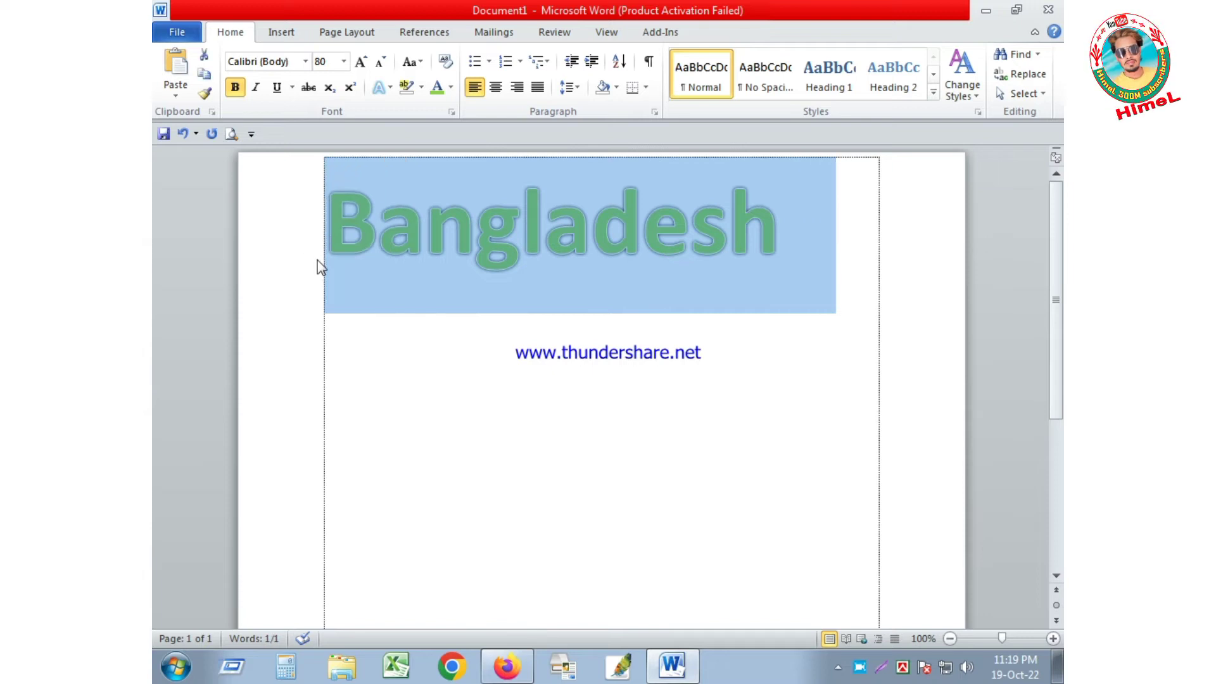
left_click(451, 93)
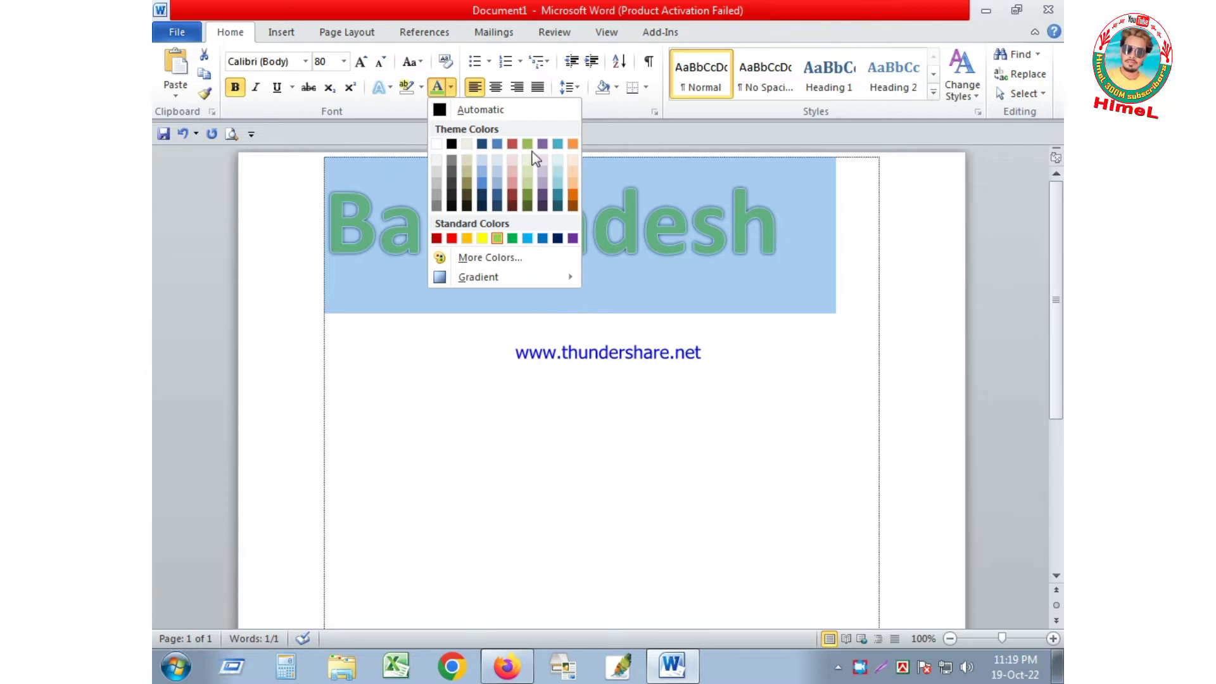
left_click(514, 145)
left_click(591, 235)
Step: Change the font color of the word "Bangladesh" to the standard dark blue
left_click_drag(811, 242, 303, 246)
left_click(451, 89)
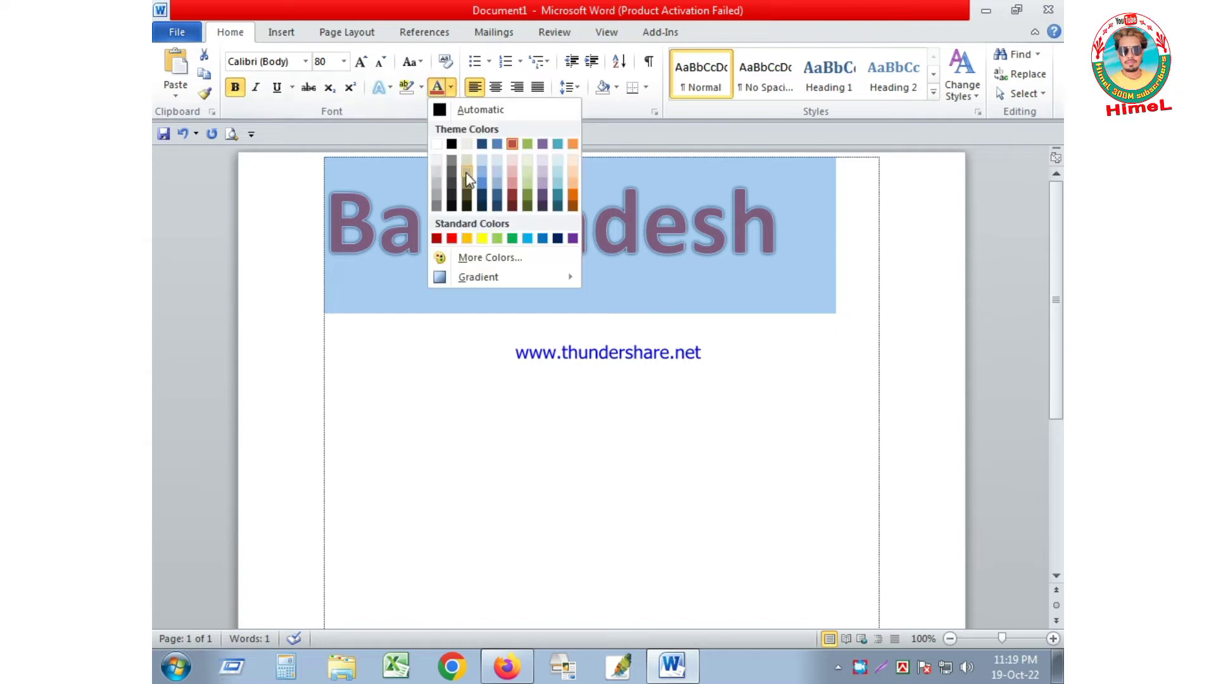
left_click(557, 239)
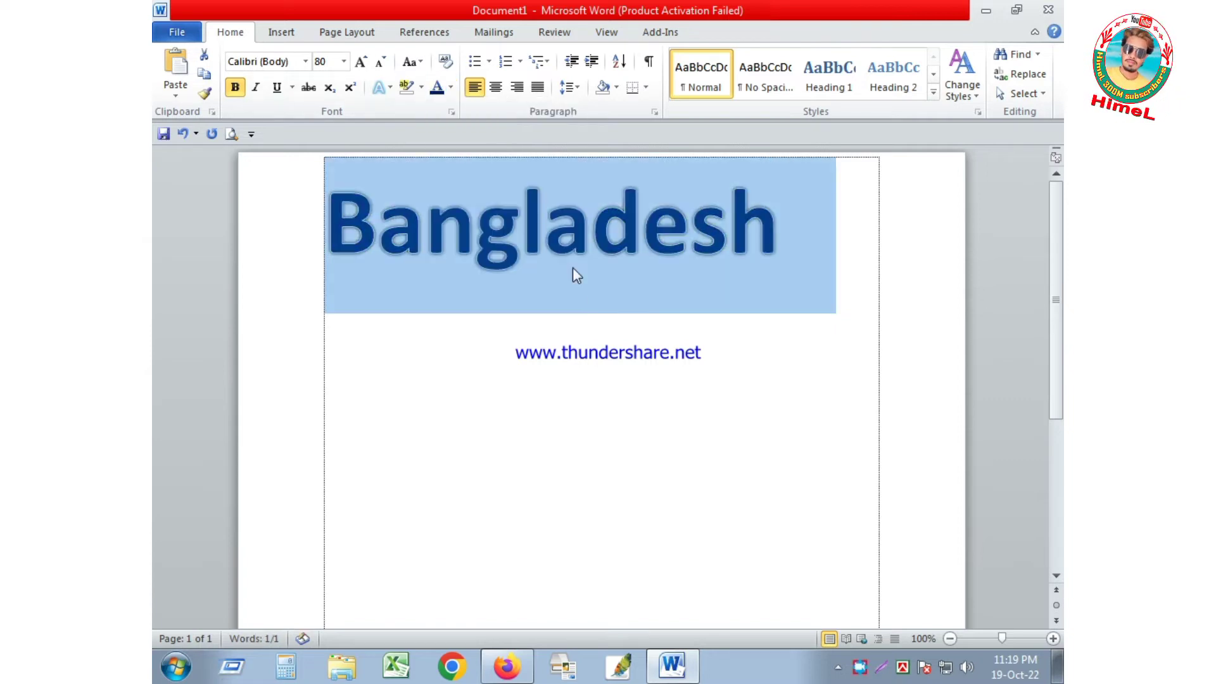
left_click(572, 267)
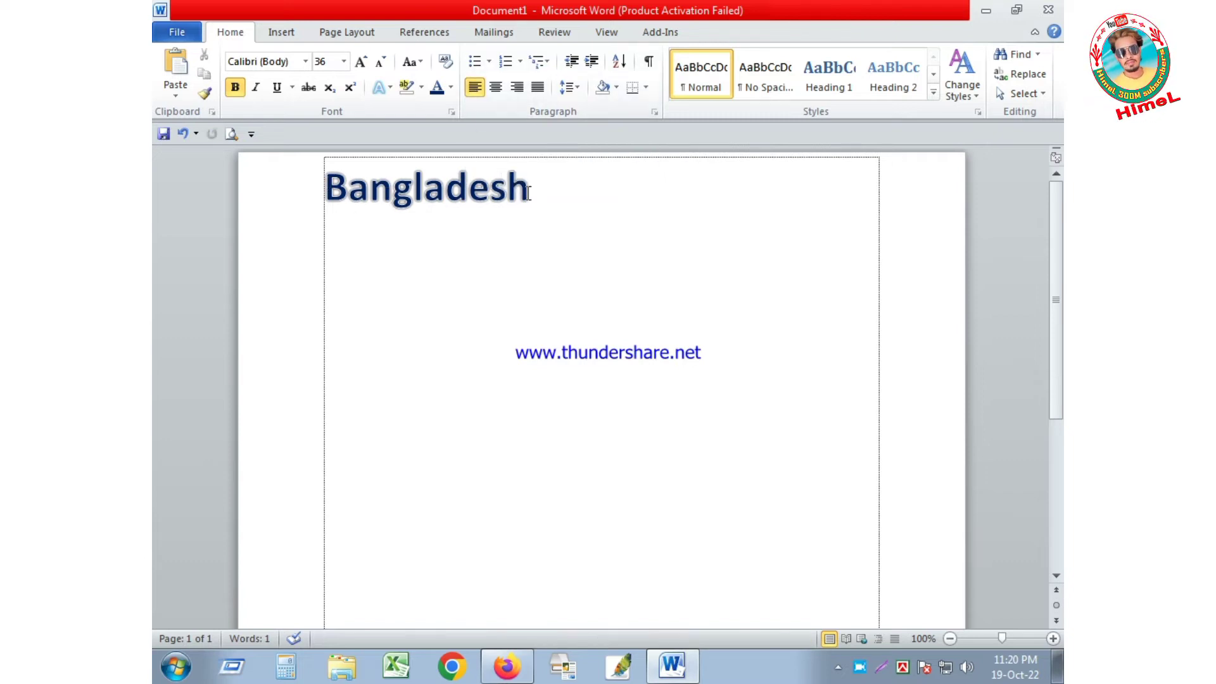
Step: Try center, right and left alignment on the word "Bangladesh"
left_click_drag(532, 189, 304, 190)
left_click(496, 88)
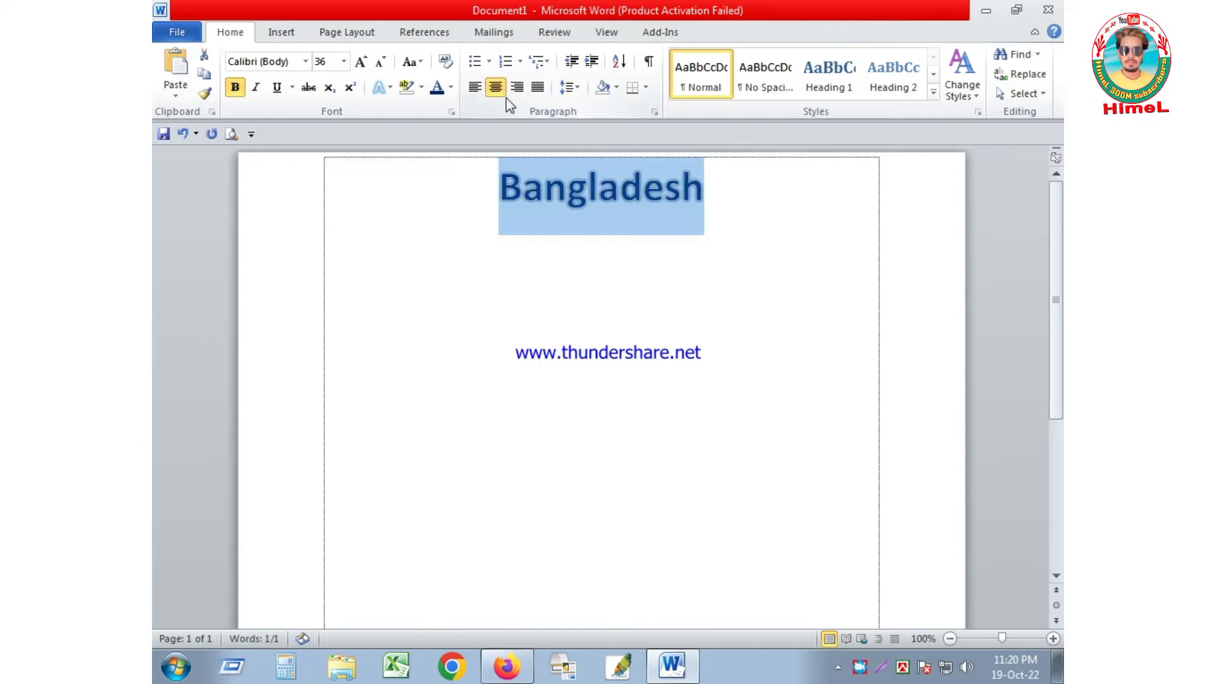
left_click(517, 90)
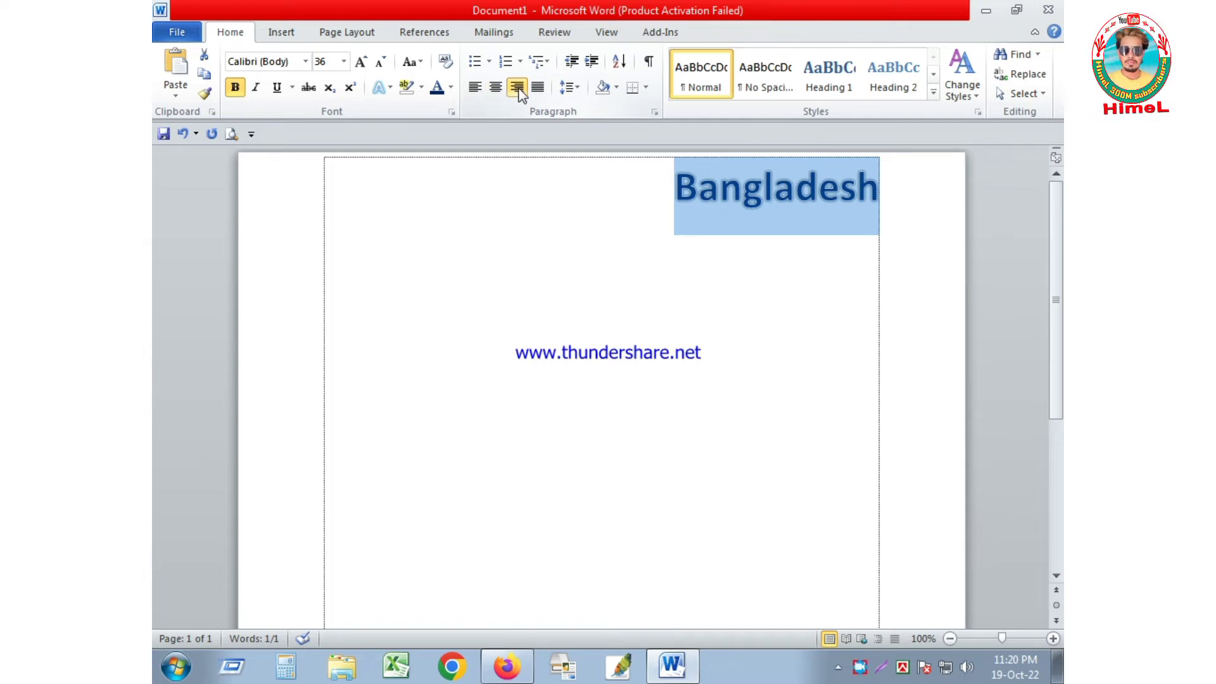
left_click(495, 88)
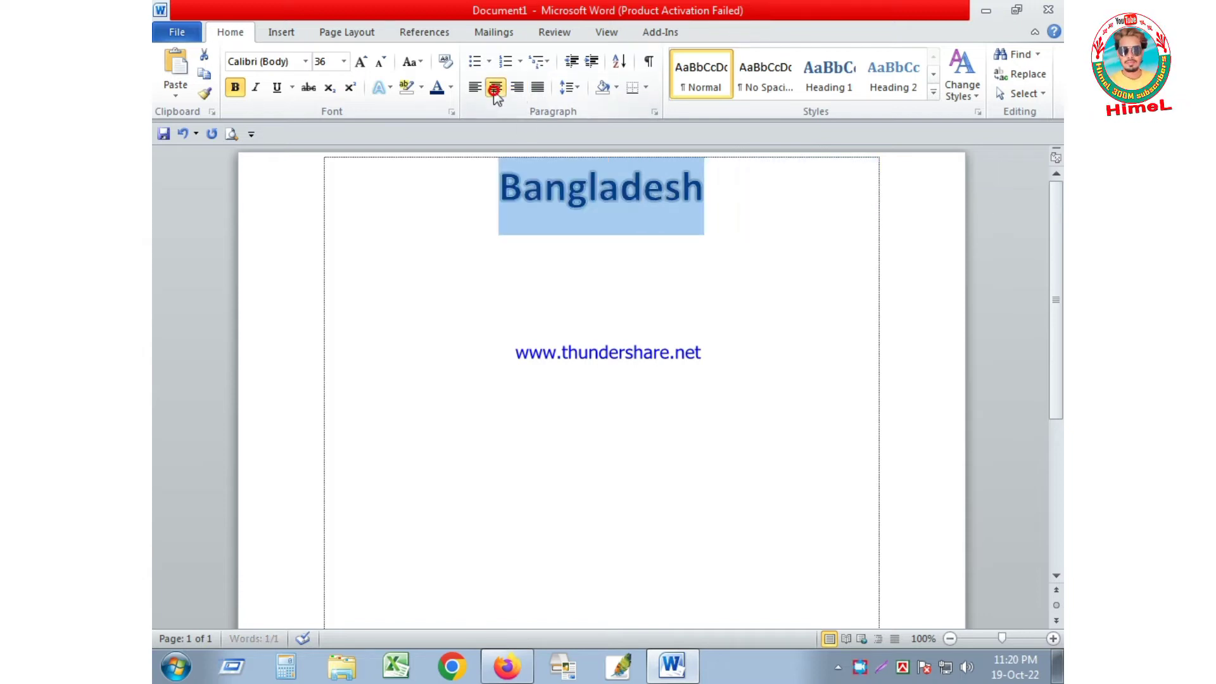
left_click(474, 88)
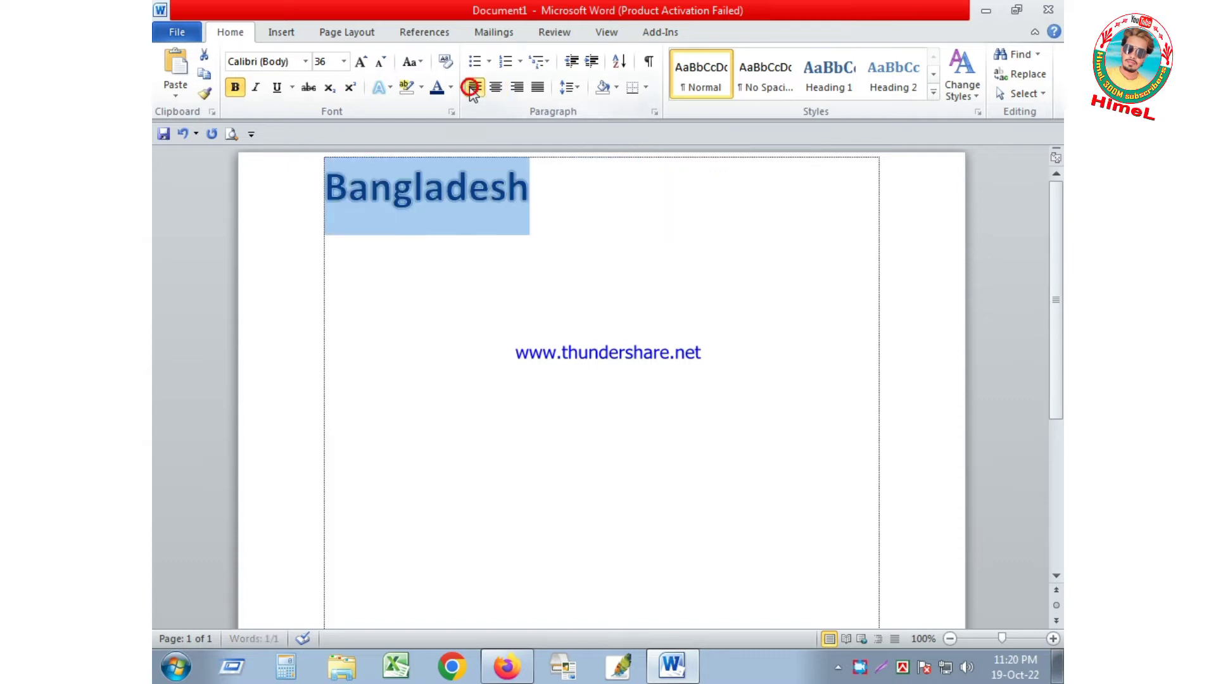
Step: Try justified and left alignment on the word "Bangladesh" and settle on centered alignment
left_click(538, 89)
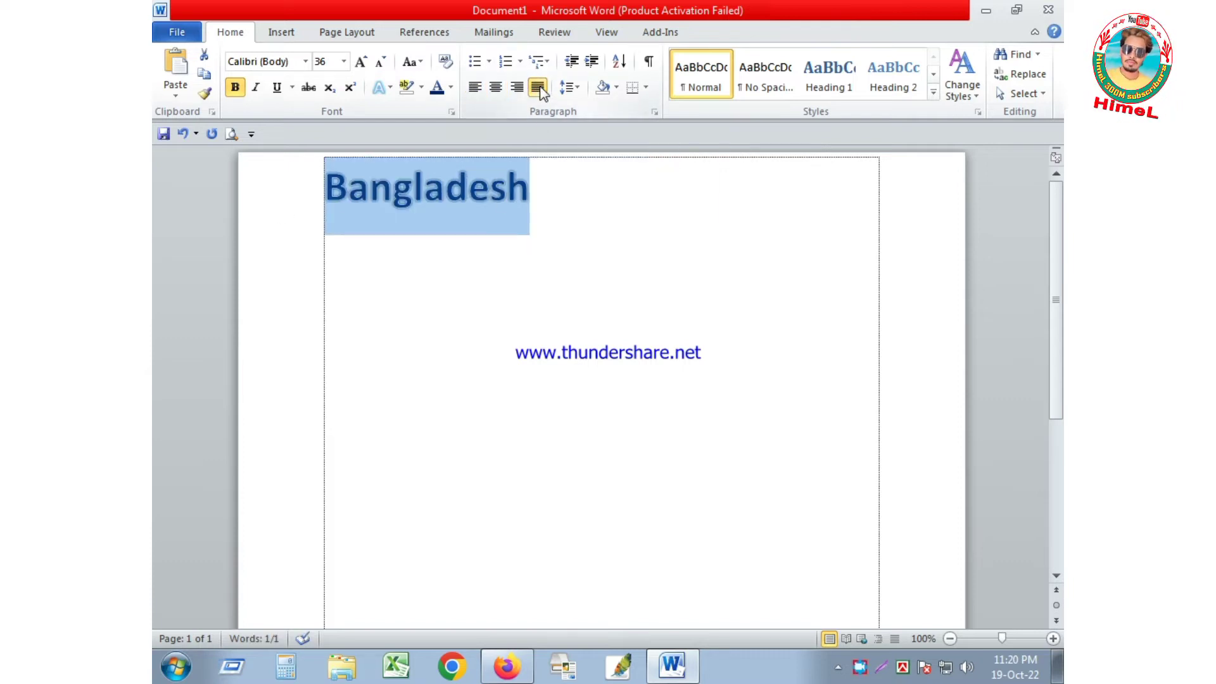
left_click(475, 87)
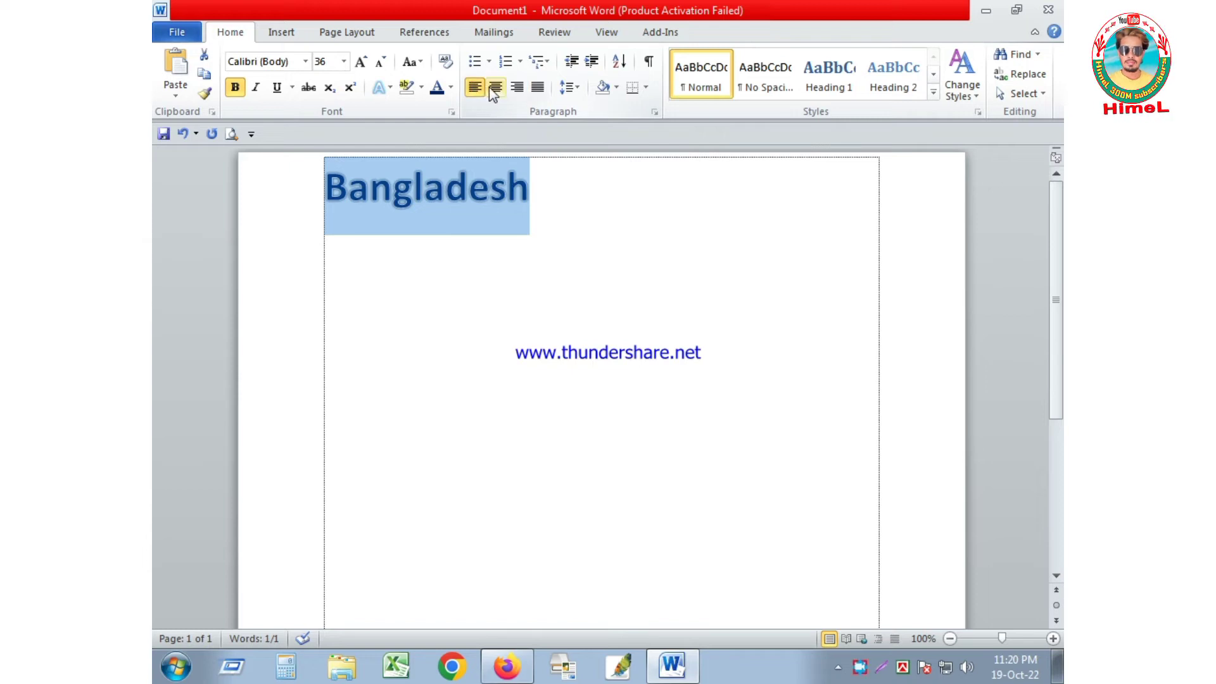
left_click(493, 88)
left_click(657, 274)
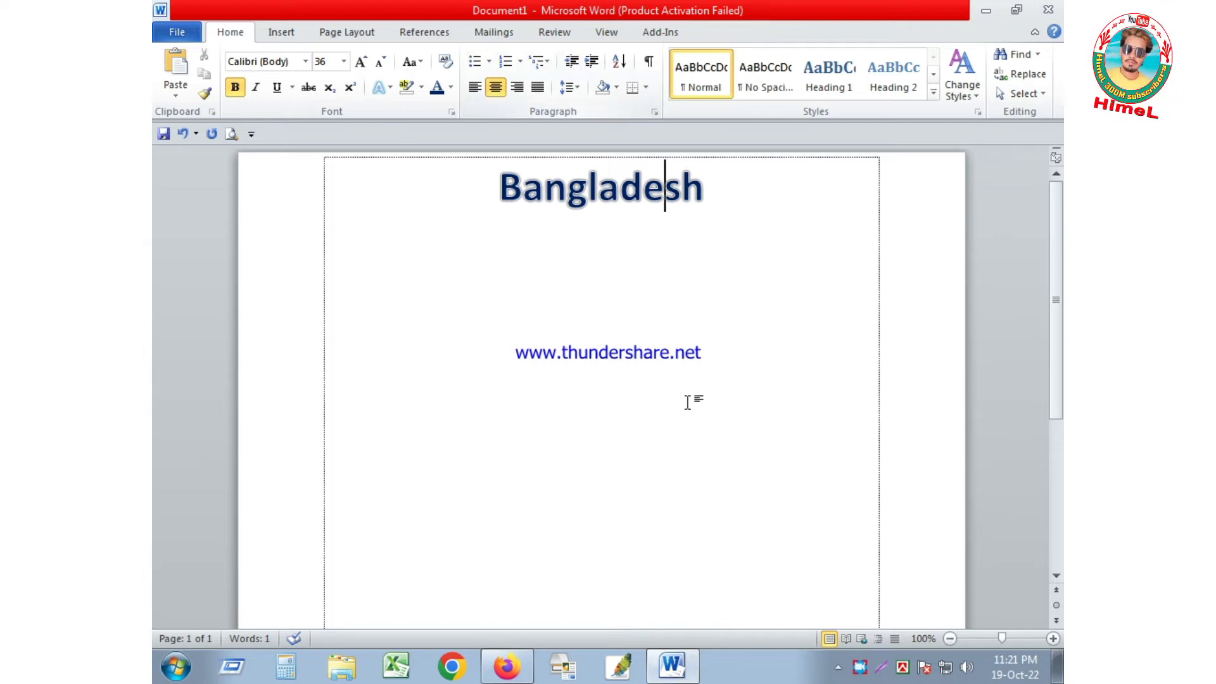
Step: Add a check mark bullet to the "Bangladesh" line and replace it with a solid round bullet
left_click(495, 188)
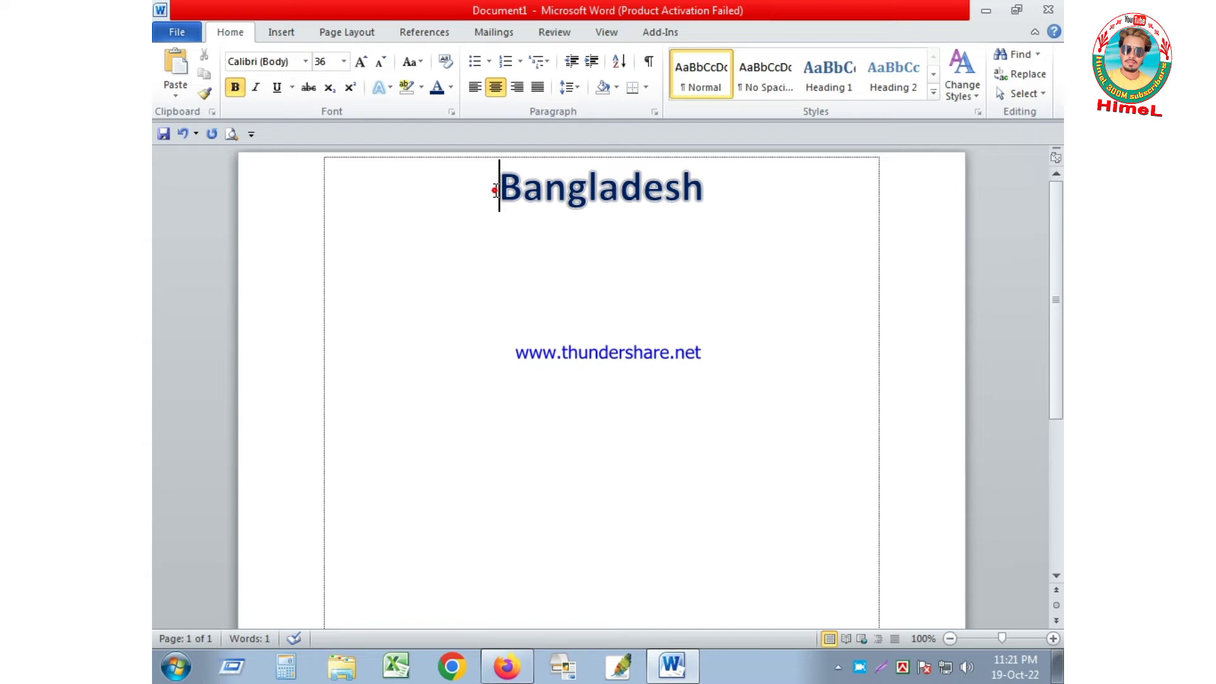
left_click(490, 62)
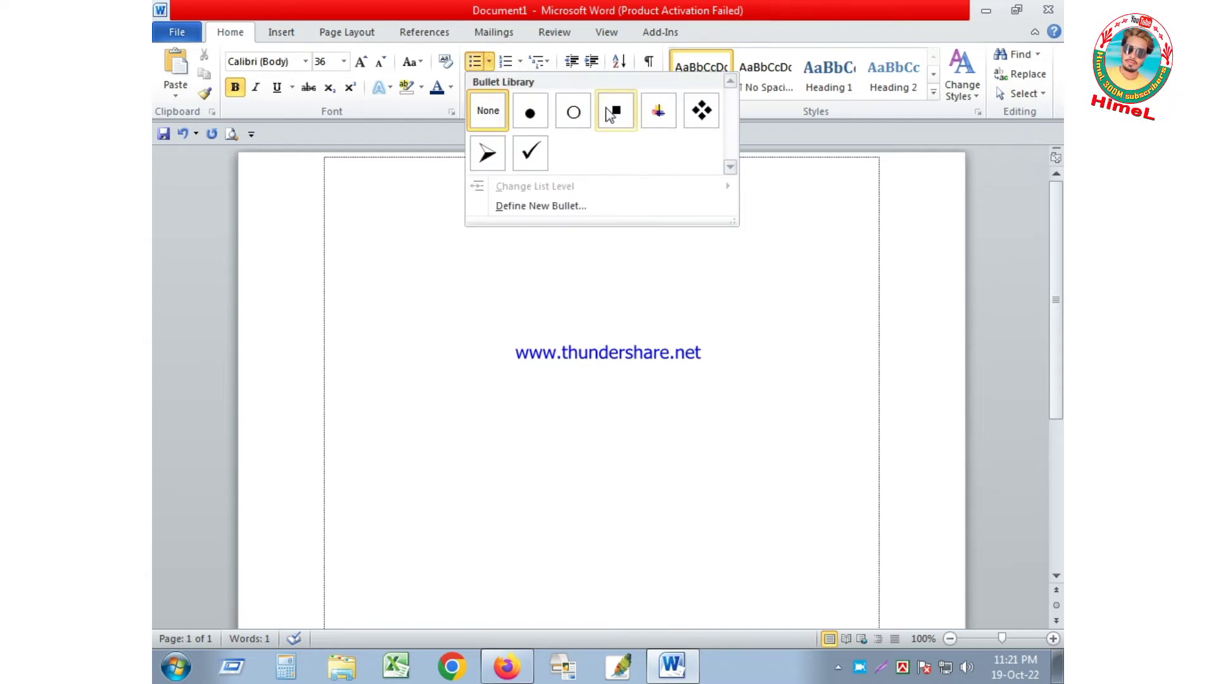
left_click(531, 154)
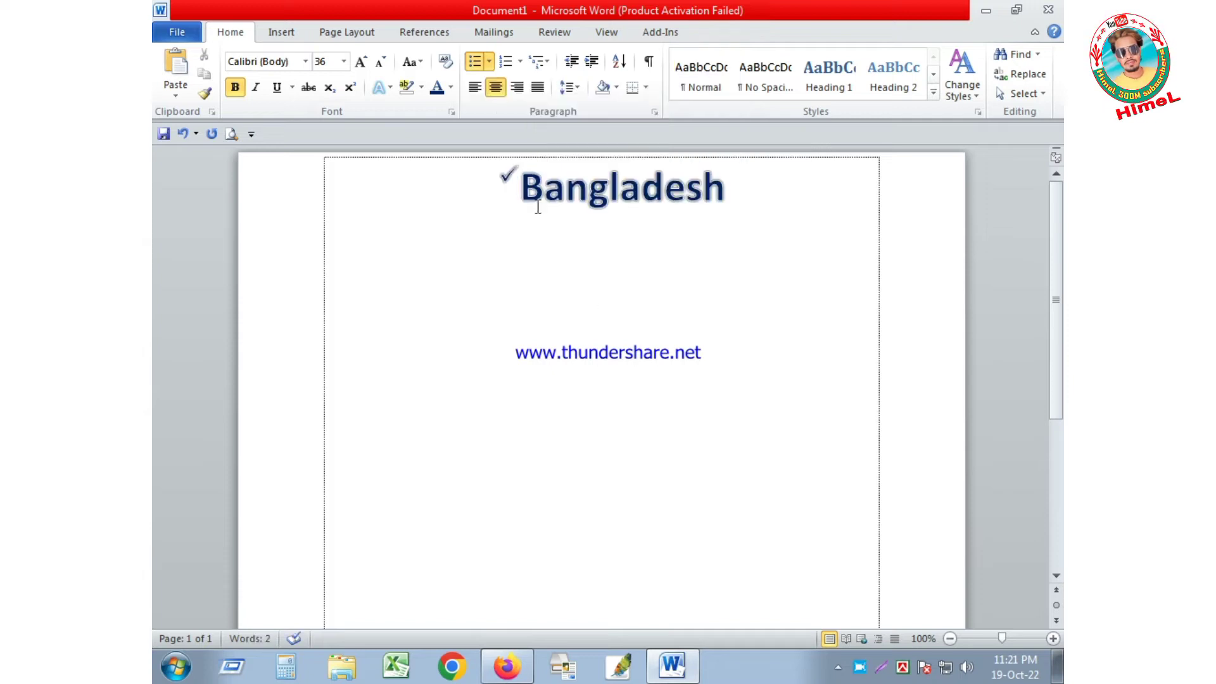
left_click(490, 61)
left_click(532, 174)
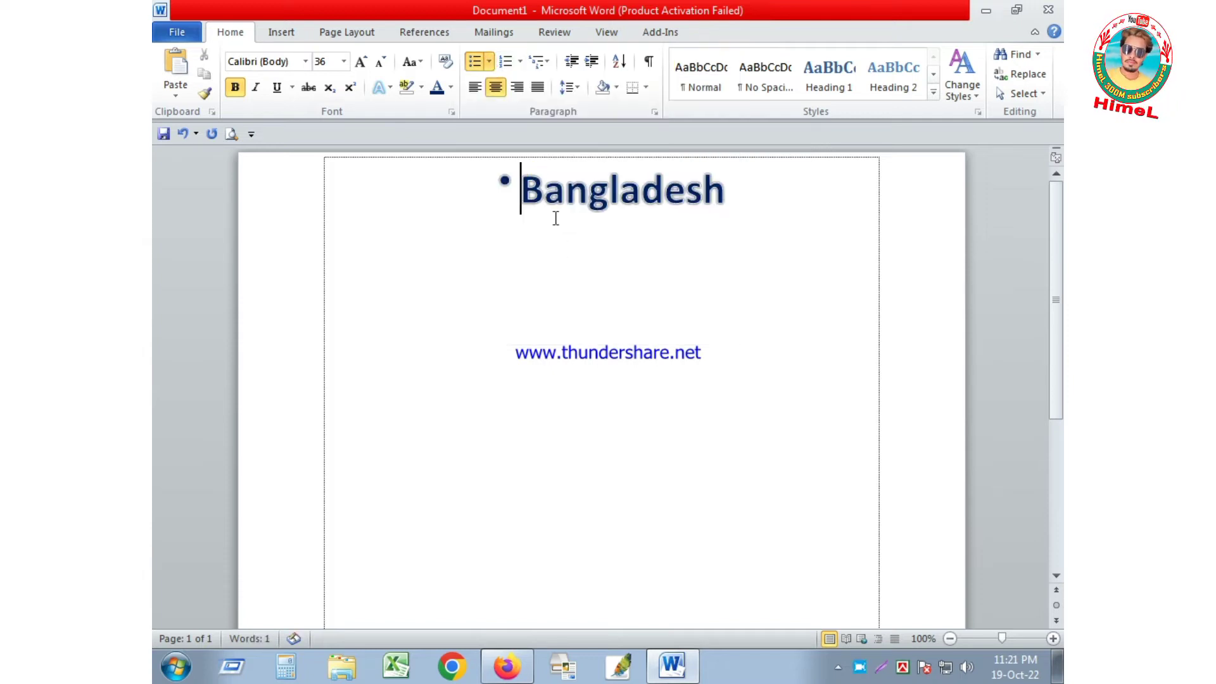
Step: Switch the bullet of the "Bangladesh" line to the hollow circle
left_click(489, 61)
left_click(589, 166)
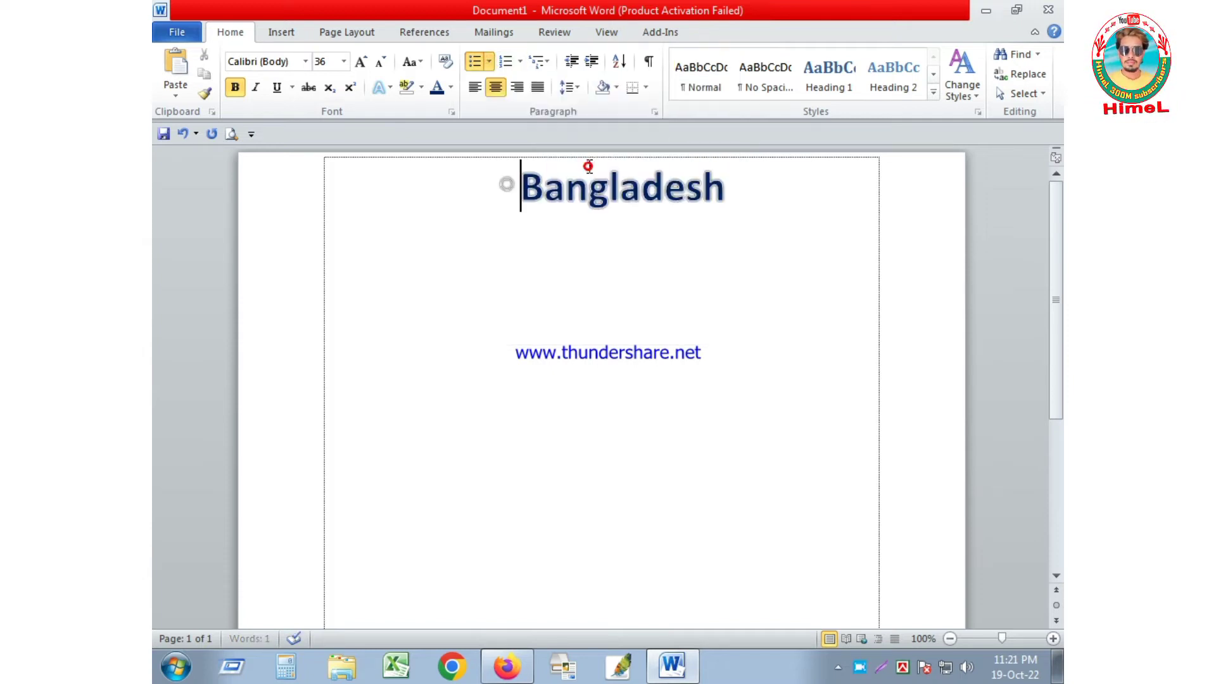
left_click(489, 62)
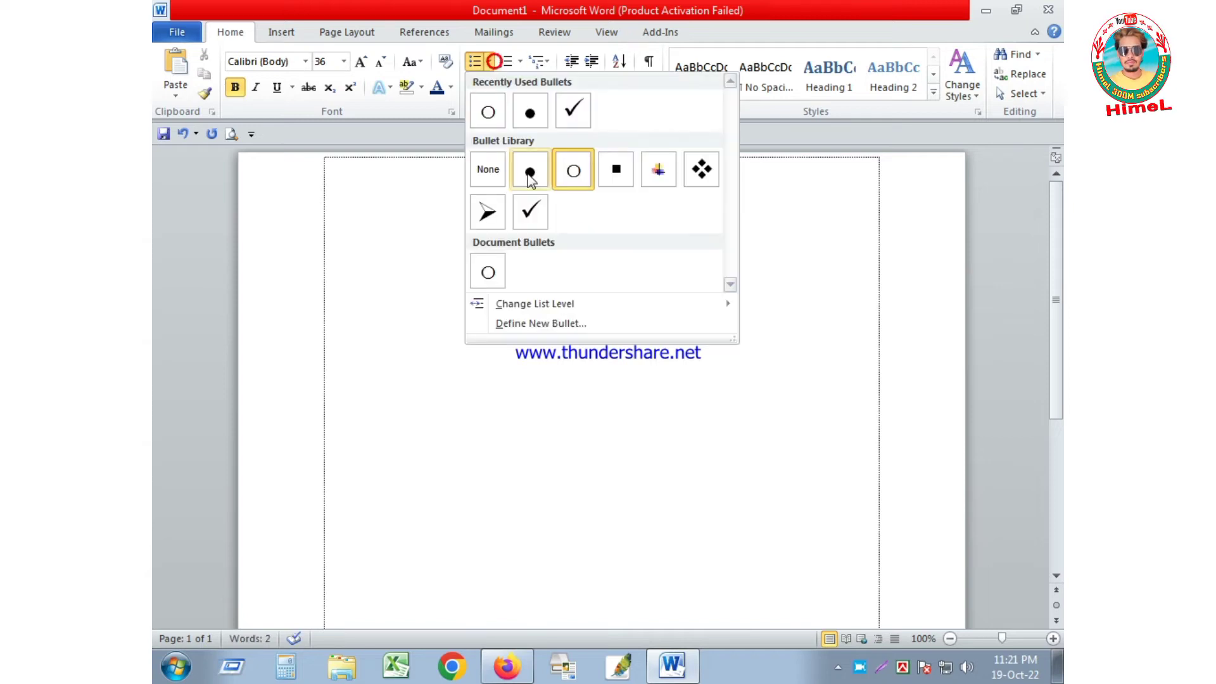
left_click(858, 237)
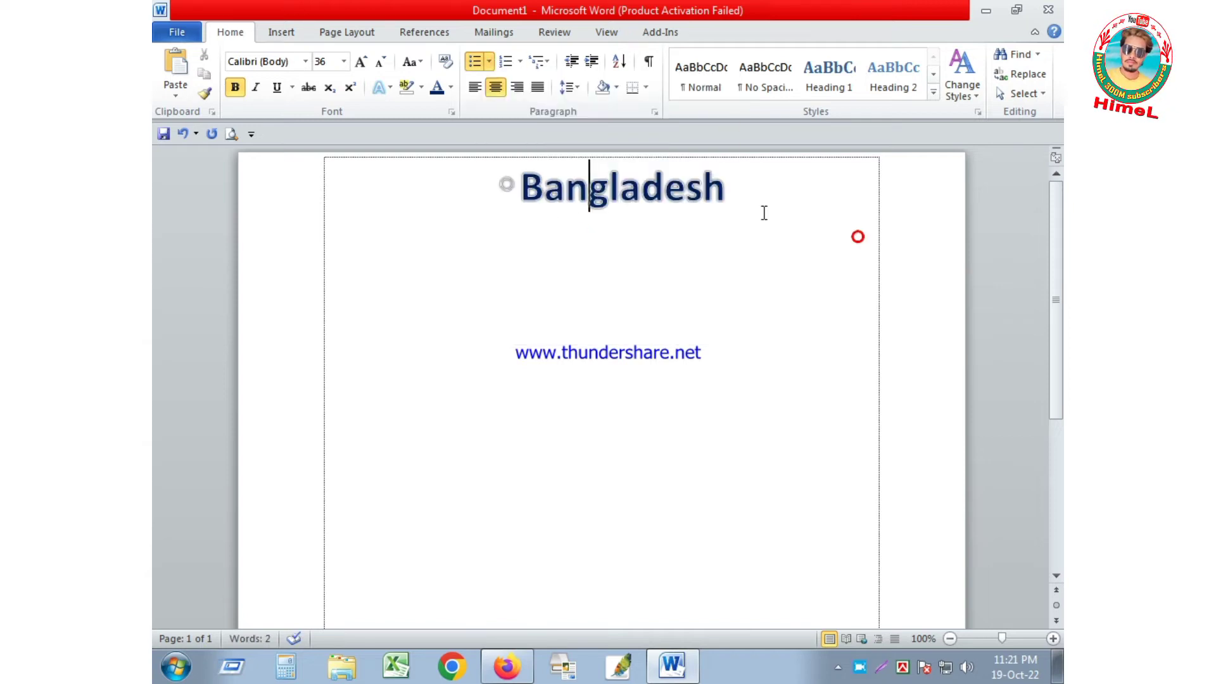
Step: Number the "Bangladesh" line with Roman numerals and switch the numbering to the 1., 2., 3. format
left_click(520, 61)
left_click(544, 205)
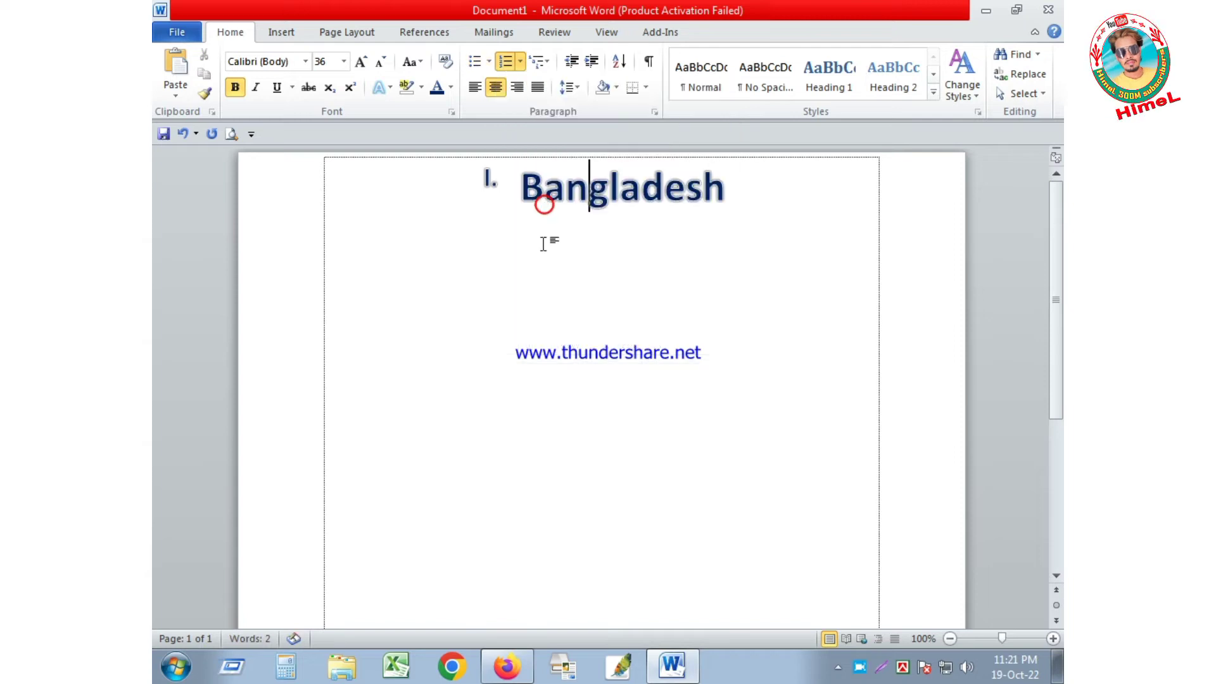
left_click(520, 62)
left_click(595, 216)
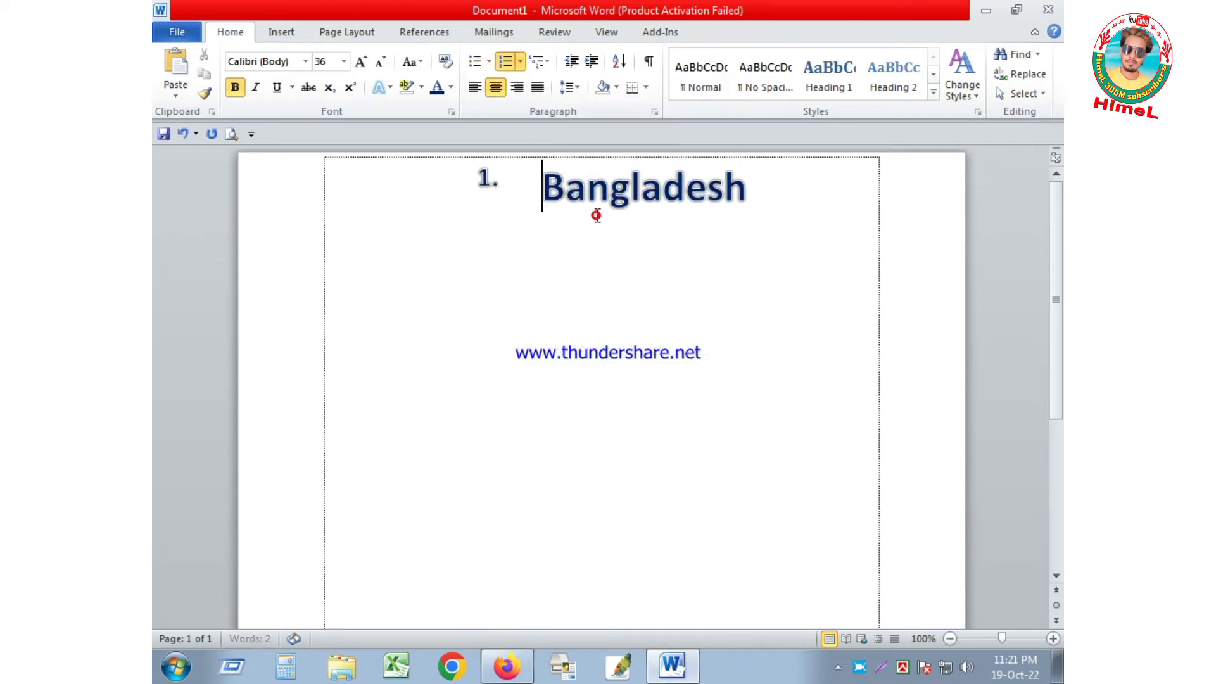
left_click(793, 205)
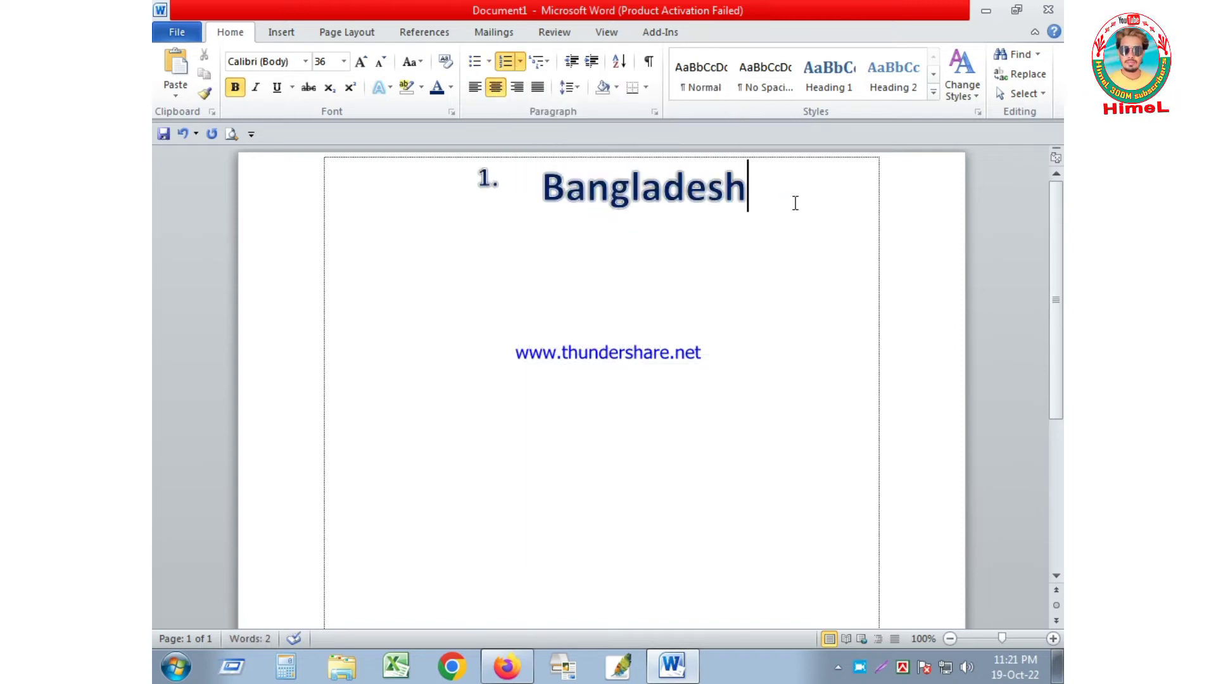
Step: Add an unnumbered line below "Bangladesh" and apply the multilevel list that starts with the four-diamond bullet
key("Return")
key("Return")
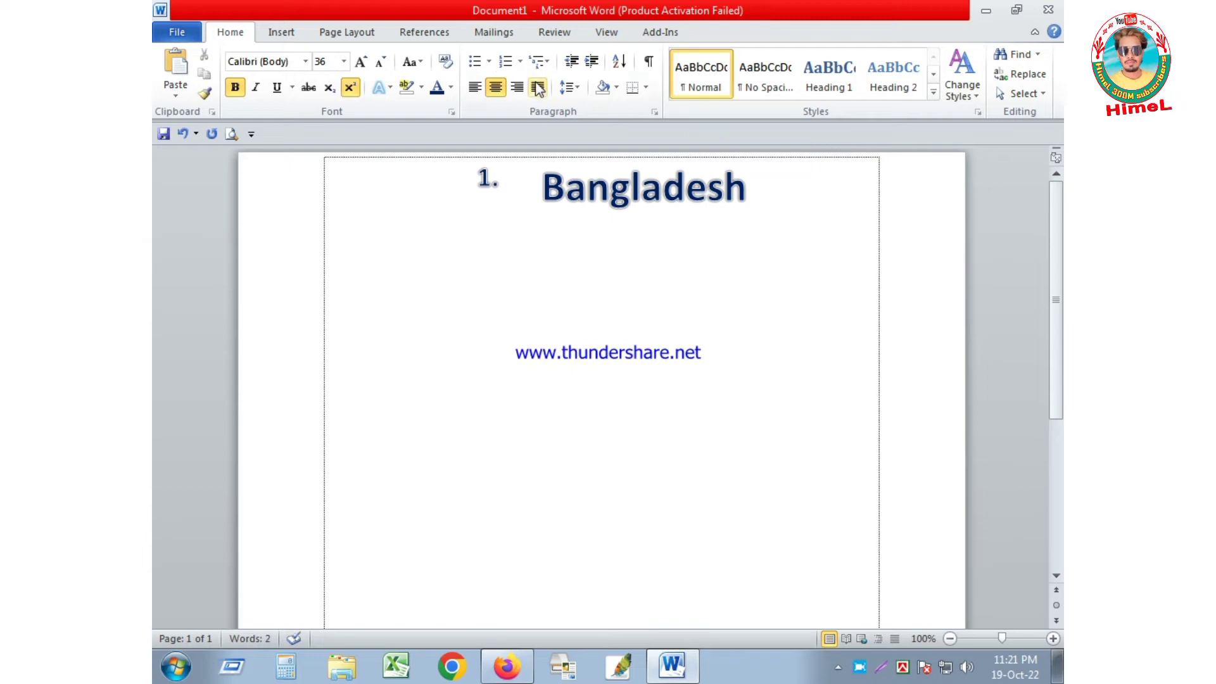
left_click(521, 63)
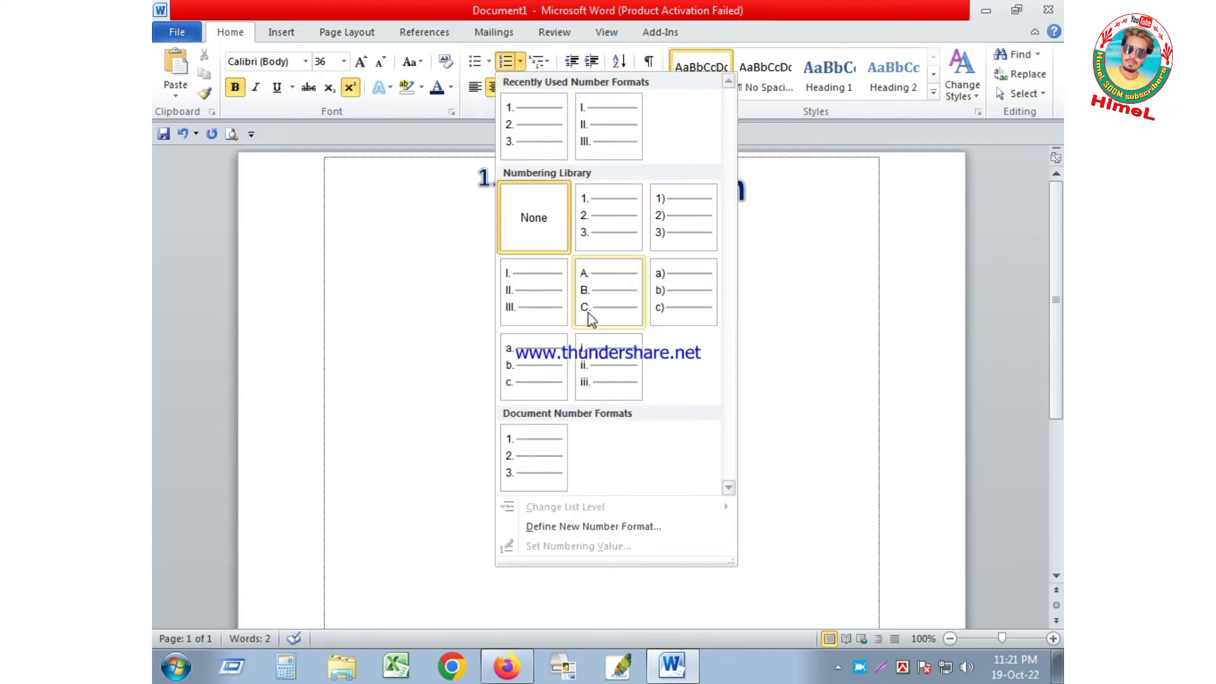
left_click(379, 348)
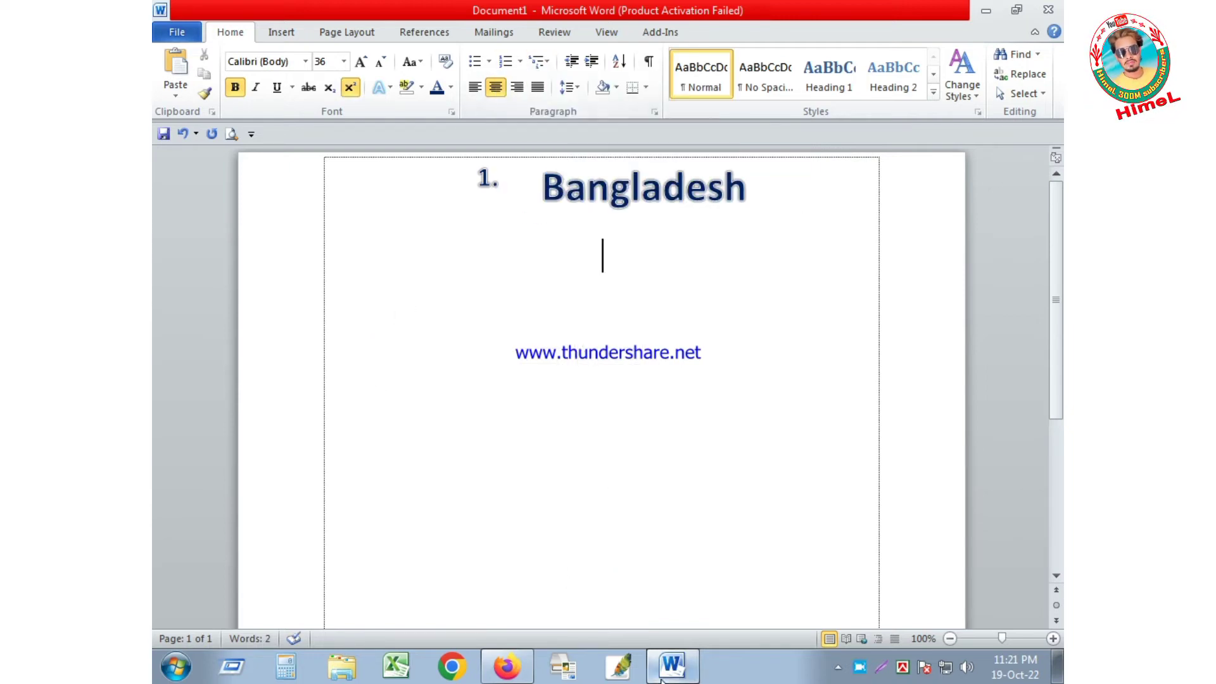
left_click(539, 61)
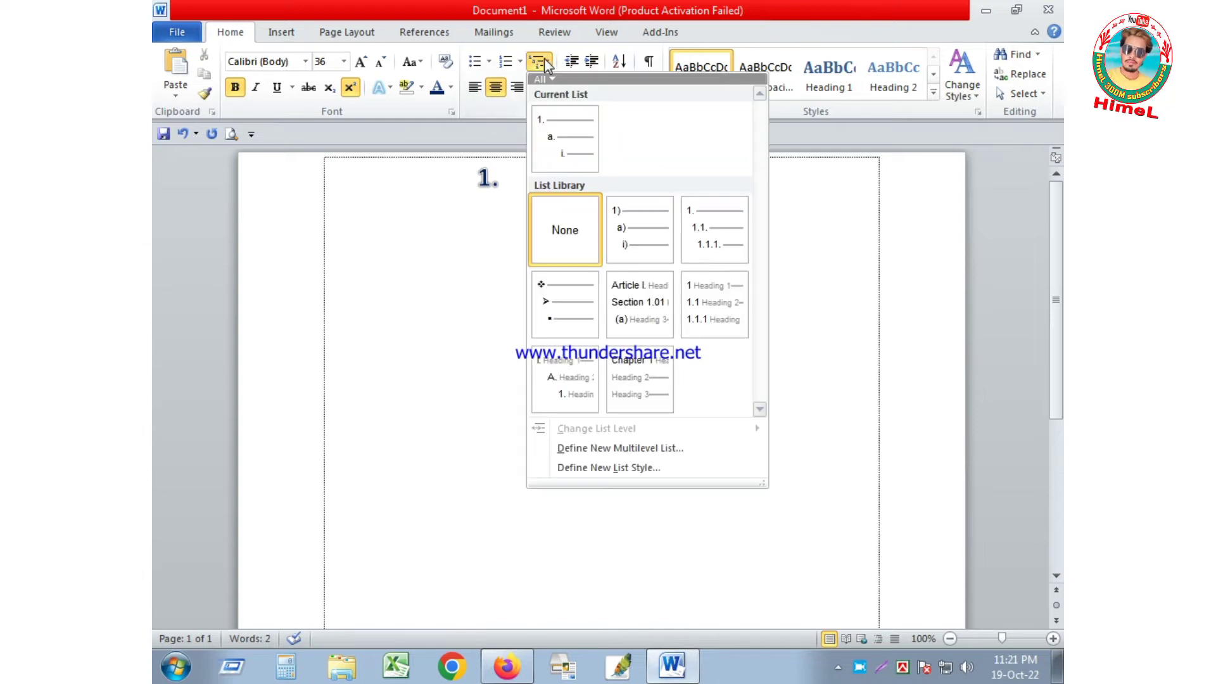
left_click(545, 306)
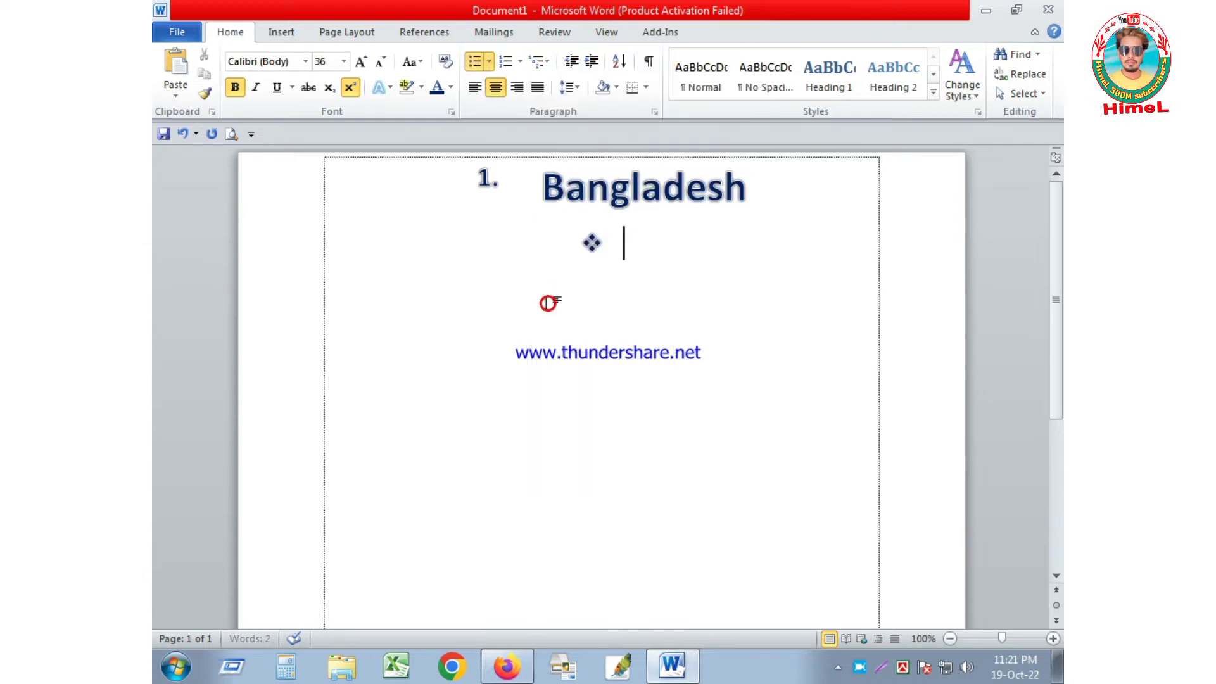
Step: Change the multilevel list on the line below "Bangladesh" to the Article I. / Section 1.01 heading format
left_click(545, 63)
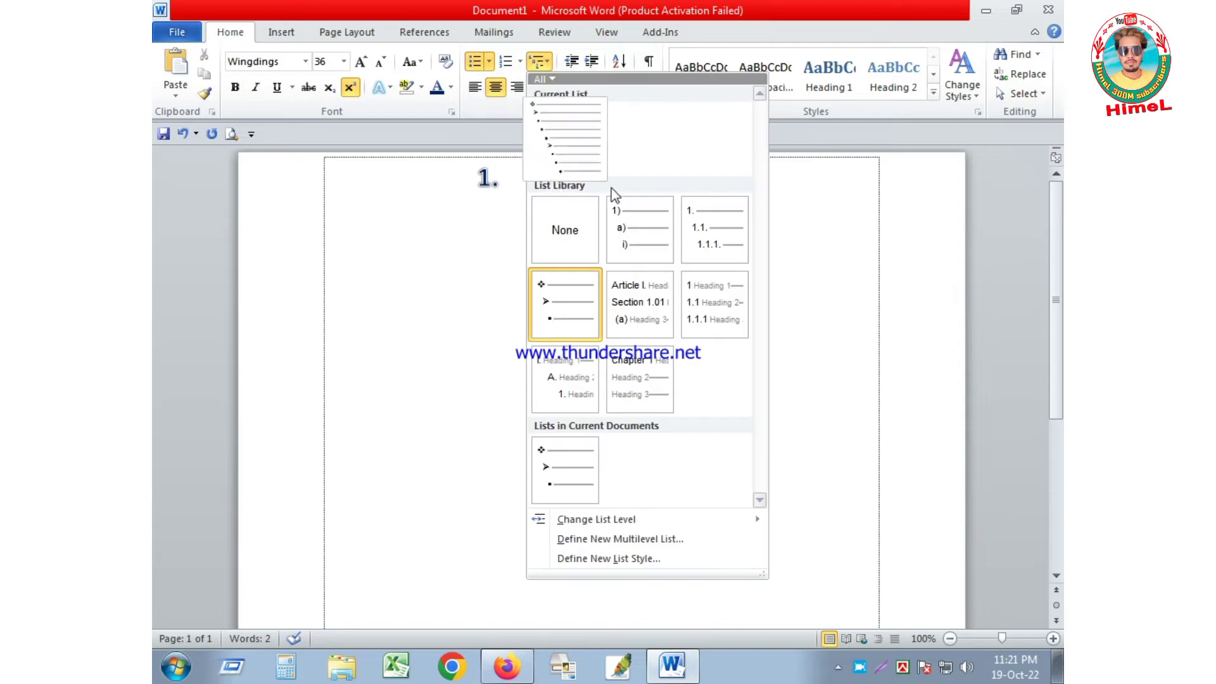
left_click(635, 302)
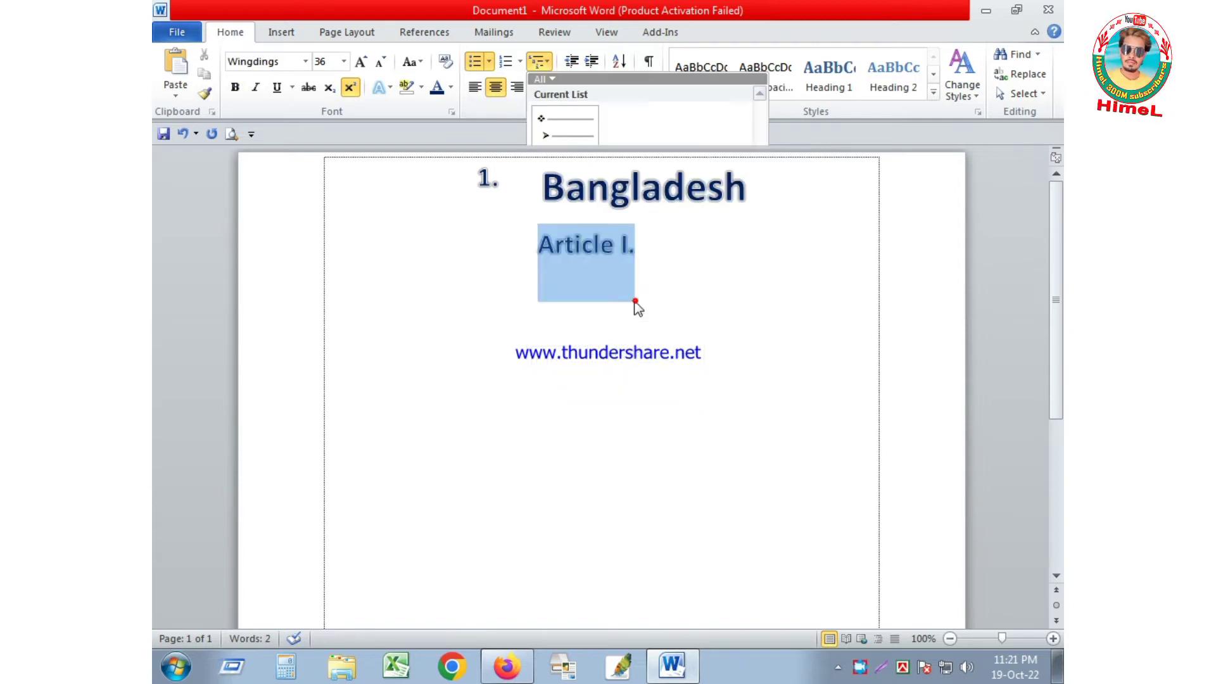
left_click(547, 62)
left_click(423, 332)
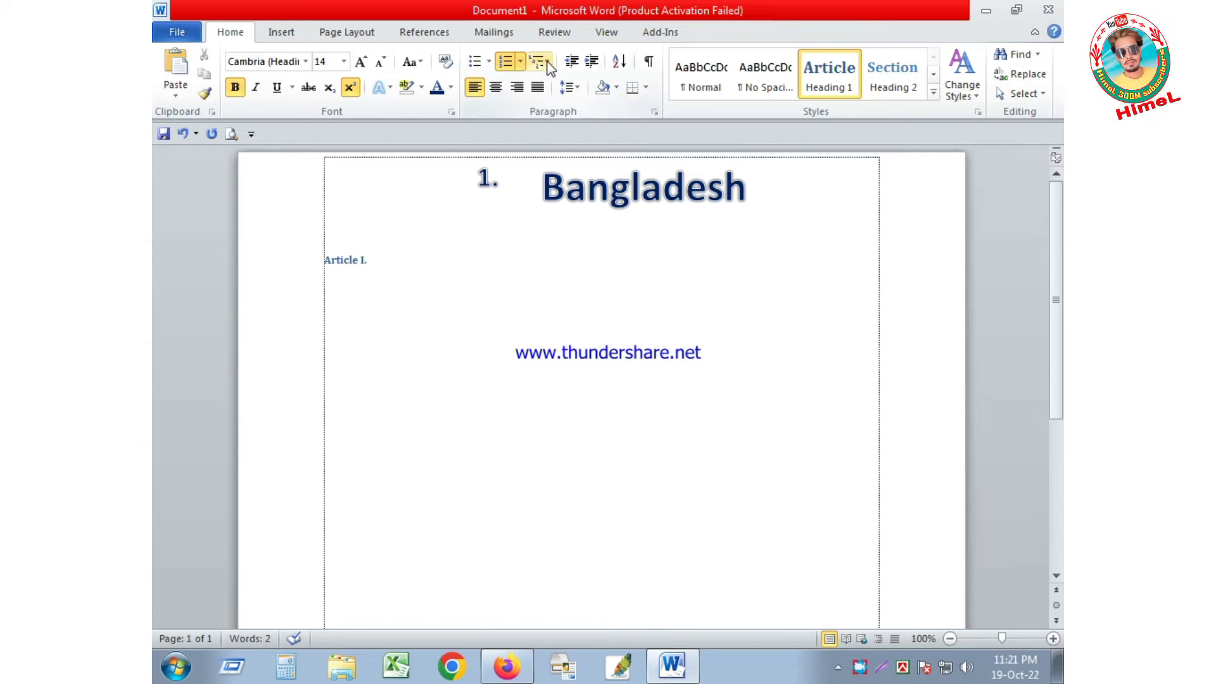
Step: Remove the numbering from the "Bangladesh" line and delete the "Article I." line below it
left_click(542, 184)
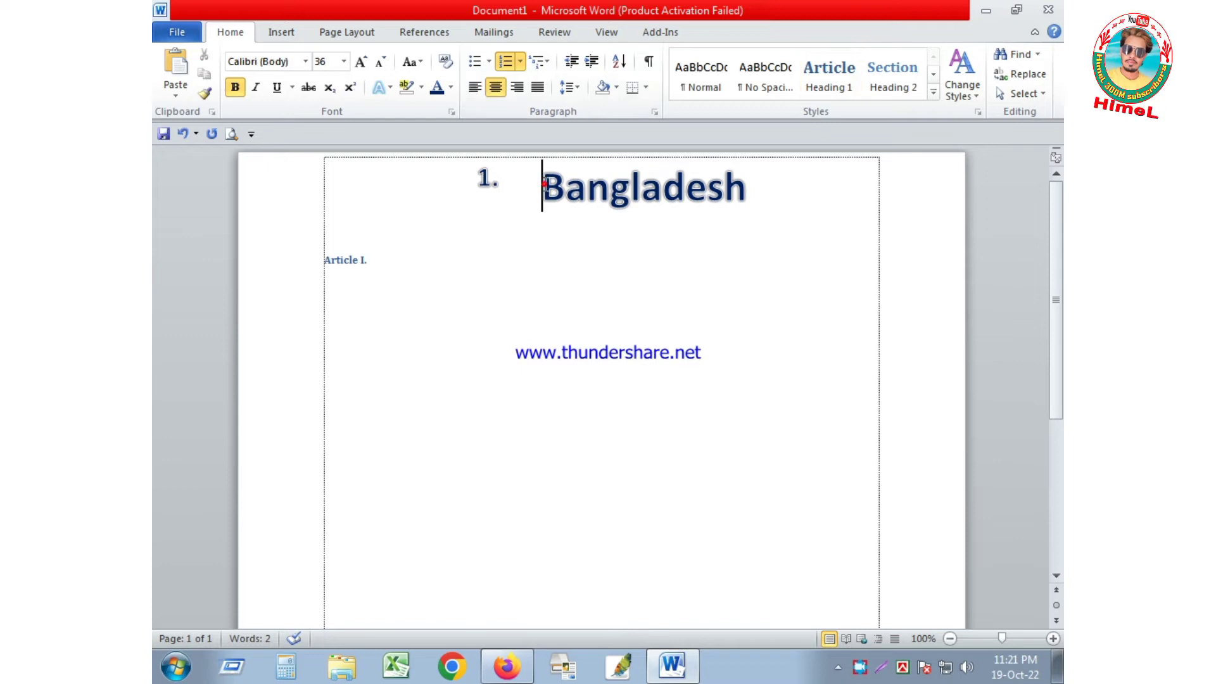
key("BackSpace")
left_click(433, 268)
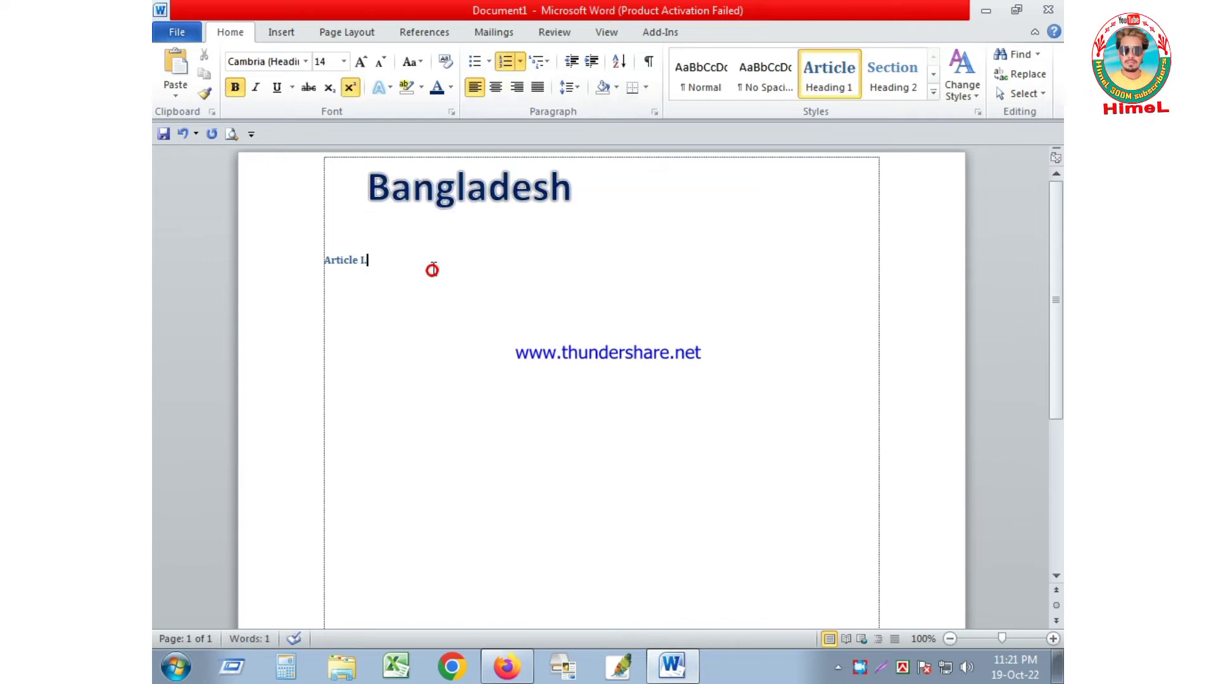
key("BackSpace")
key("BackSpace")
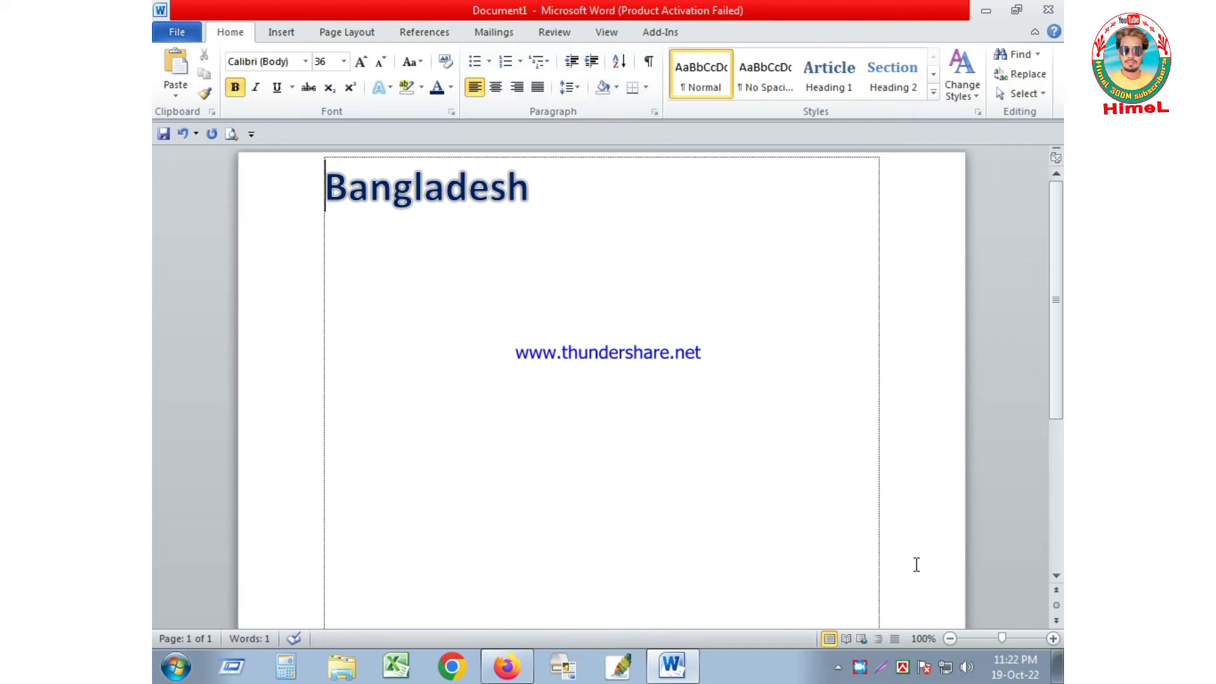
Step: Increase the indent of the "Bangladesh" paragraph by seven levels
left_click(533, 188)
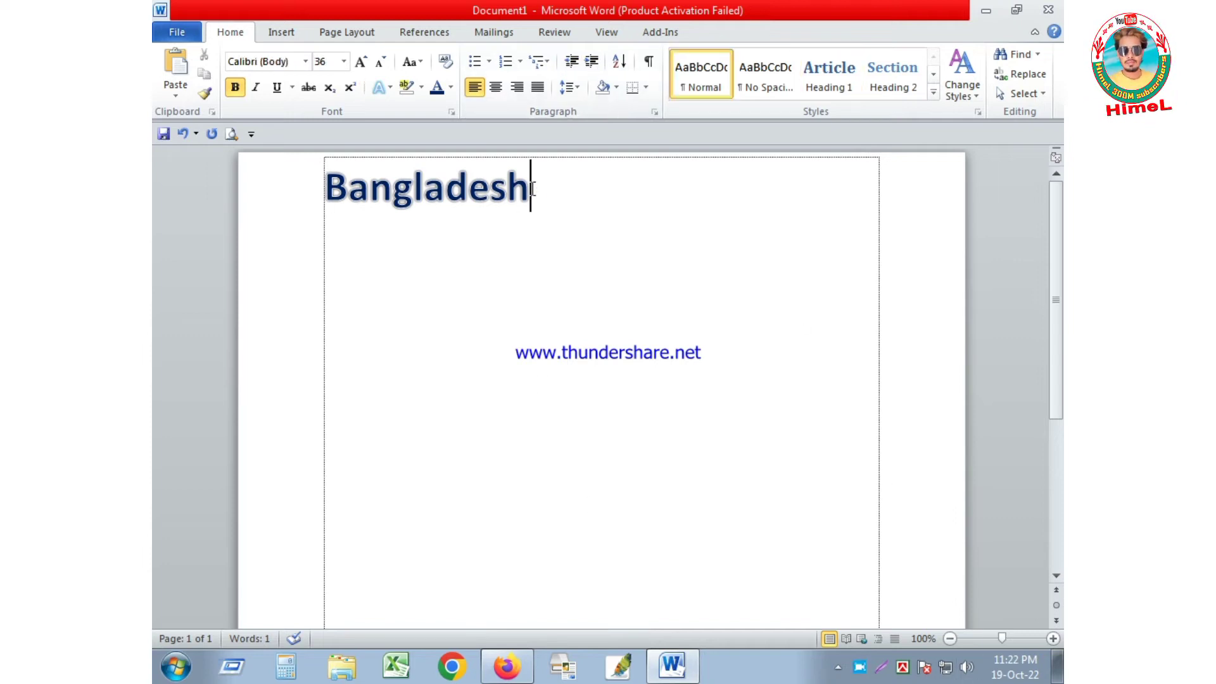
left_click_drag(534, 189, 327, 189)
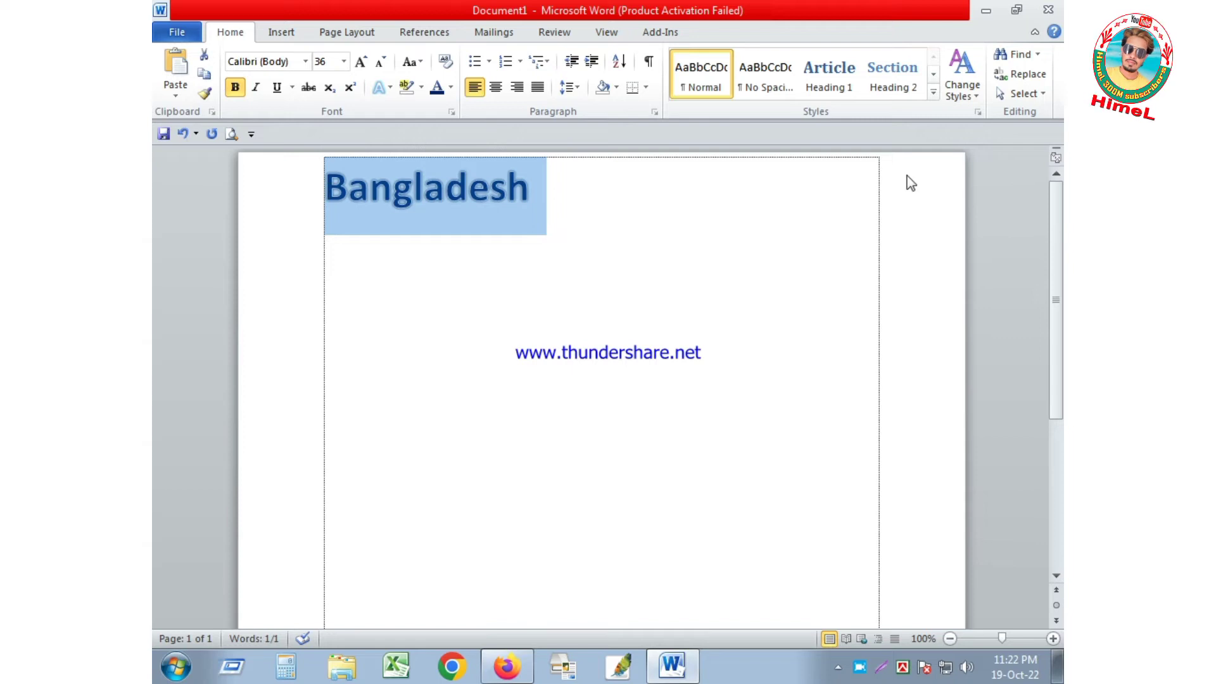
left_click(528, 190)
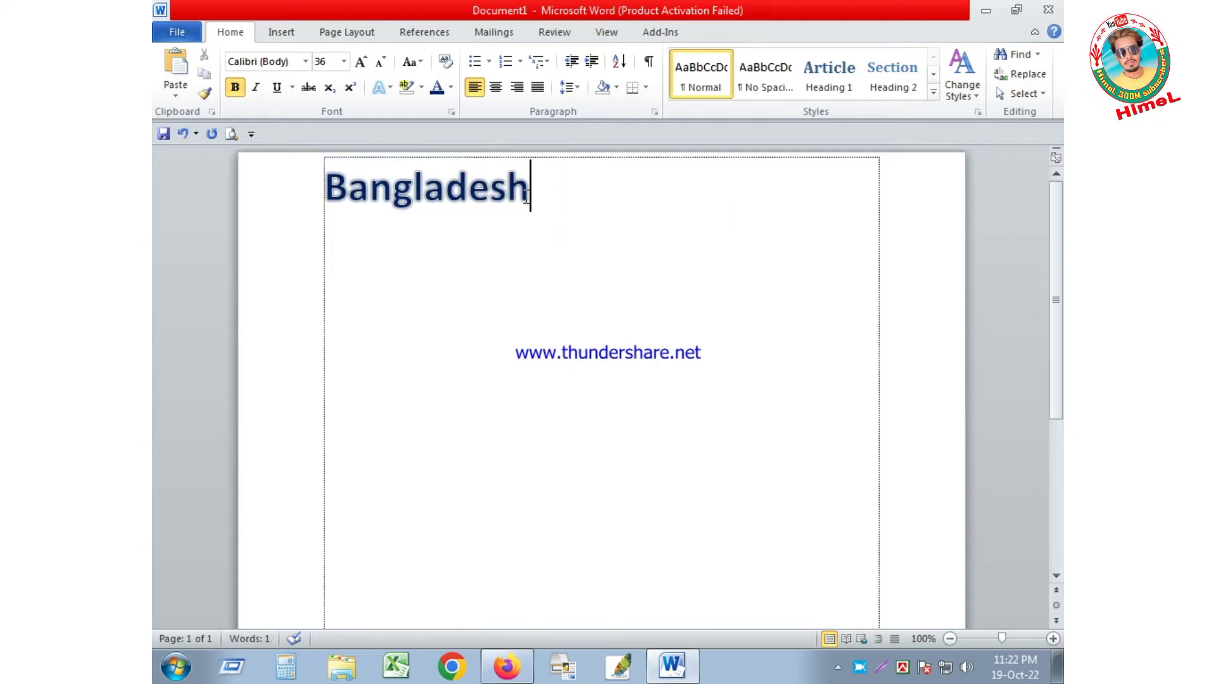
left_click_drag(540, 184, 303, 191)
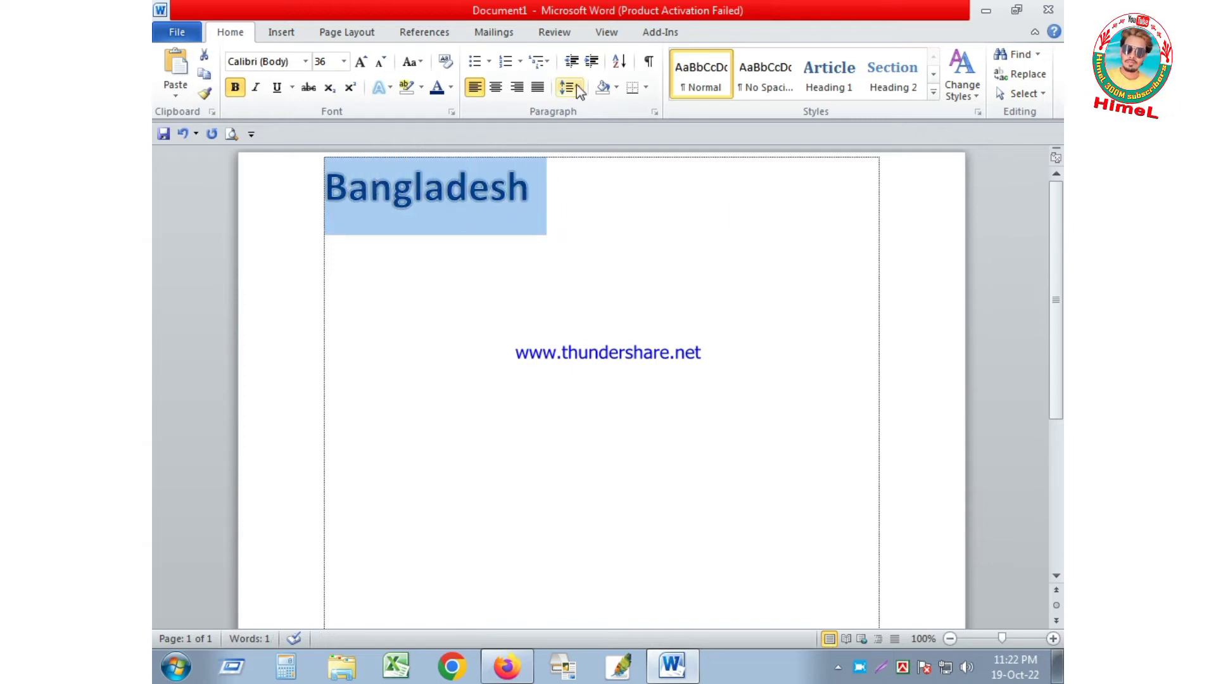
left_click(592, 63)
left_click(593, 64)
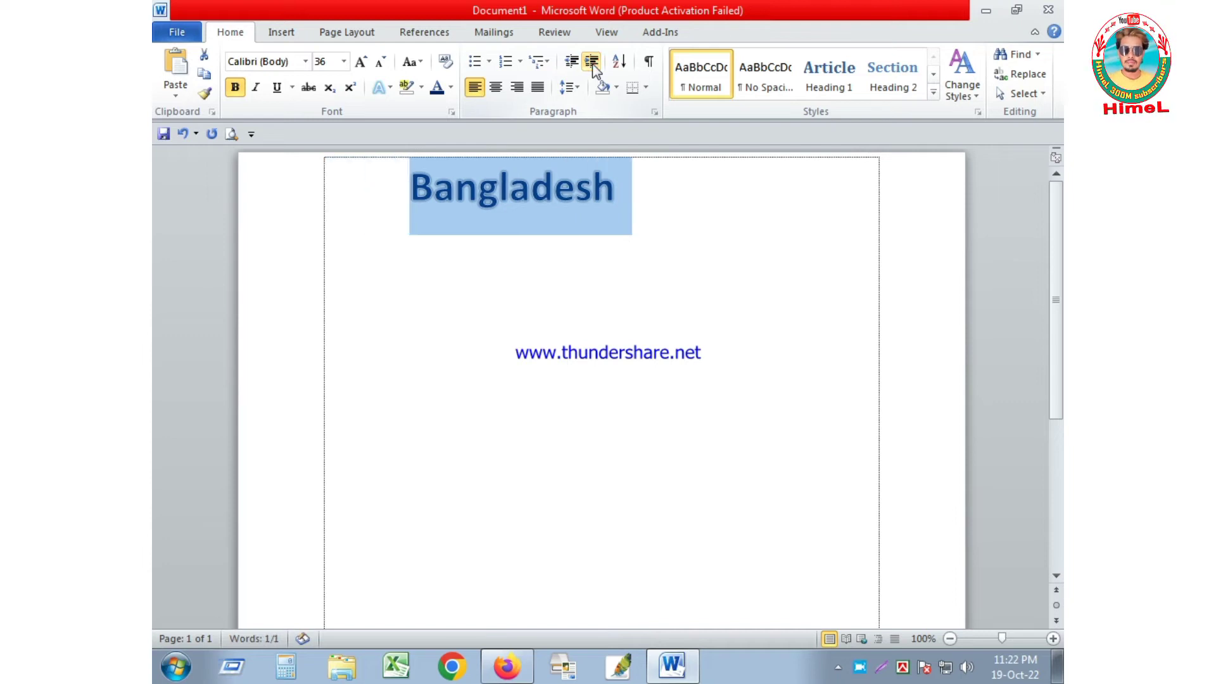
left_click(593, 63)
left_click(593, 63)
left_click(593, 64)
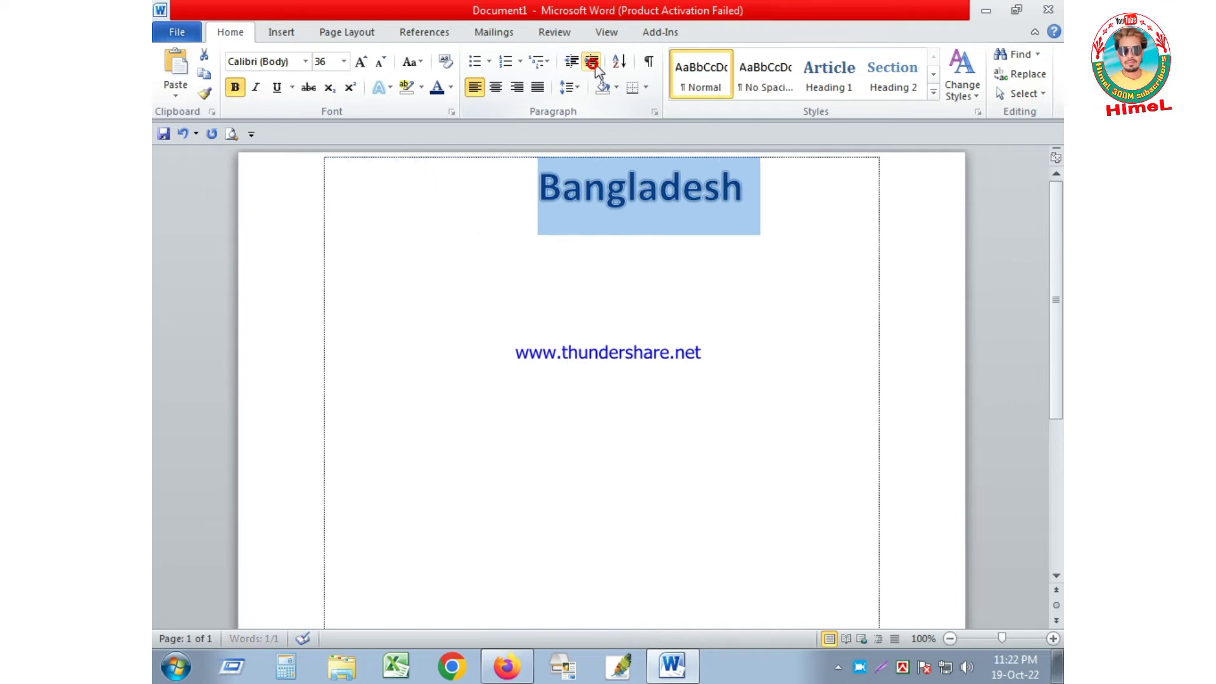
left_click(593, 63)
left_click(593, 64)
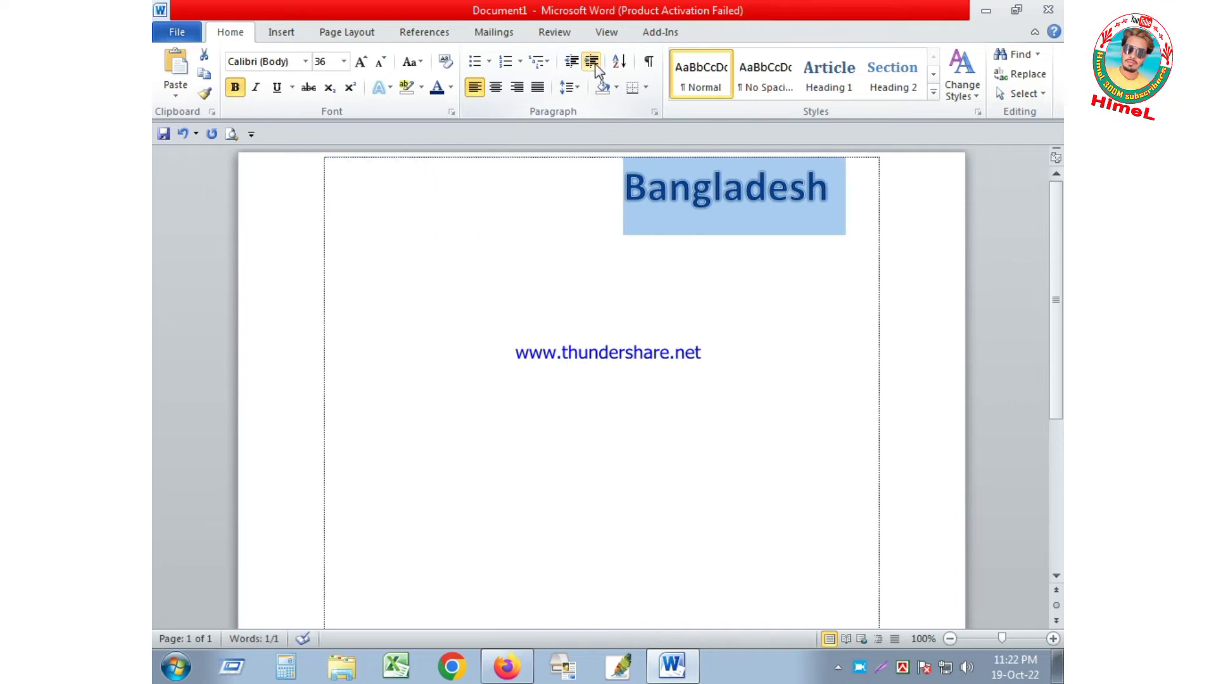
Step: Decrease the indent of the "Bangladesh" paragraph by seven levels, back to the margin
left_click(571, 62)
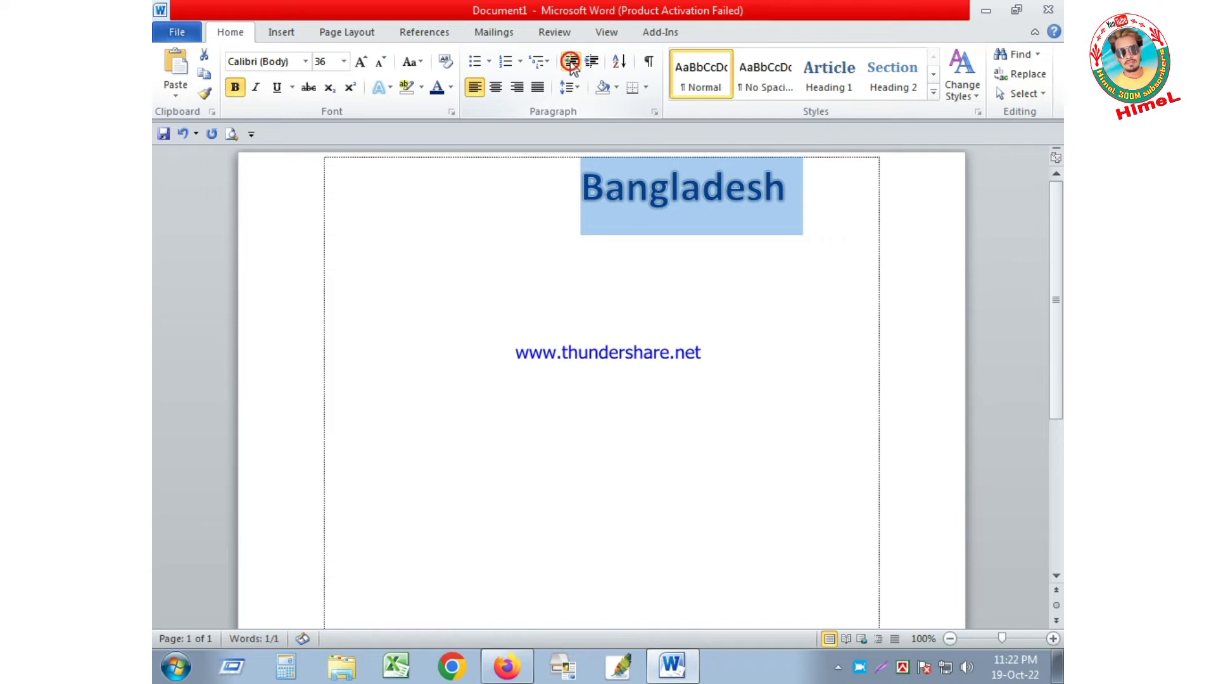
left_click(571, 62)
left_click(571, 63)
left_click(571, 62)
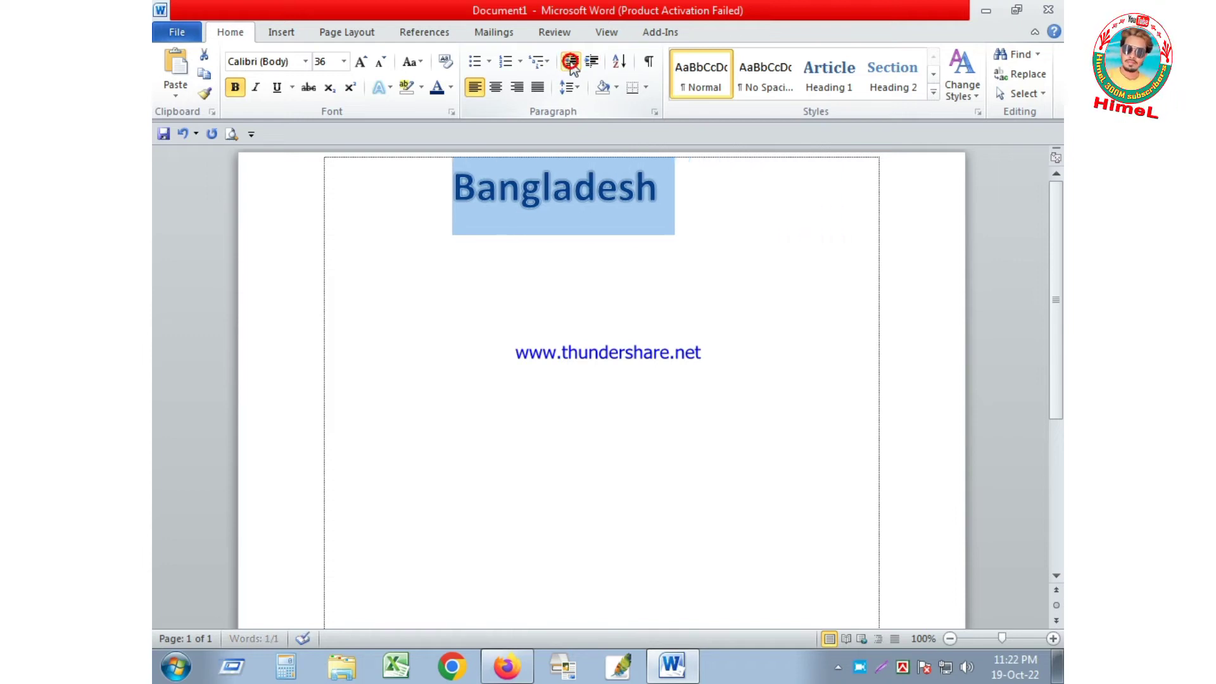
left_click(571, 63)
left_click(572, 63)
left_click(571, 63)
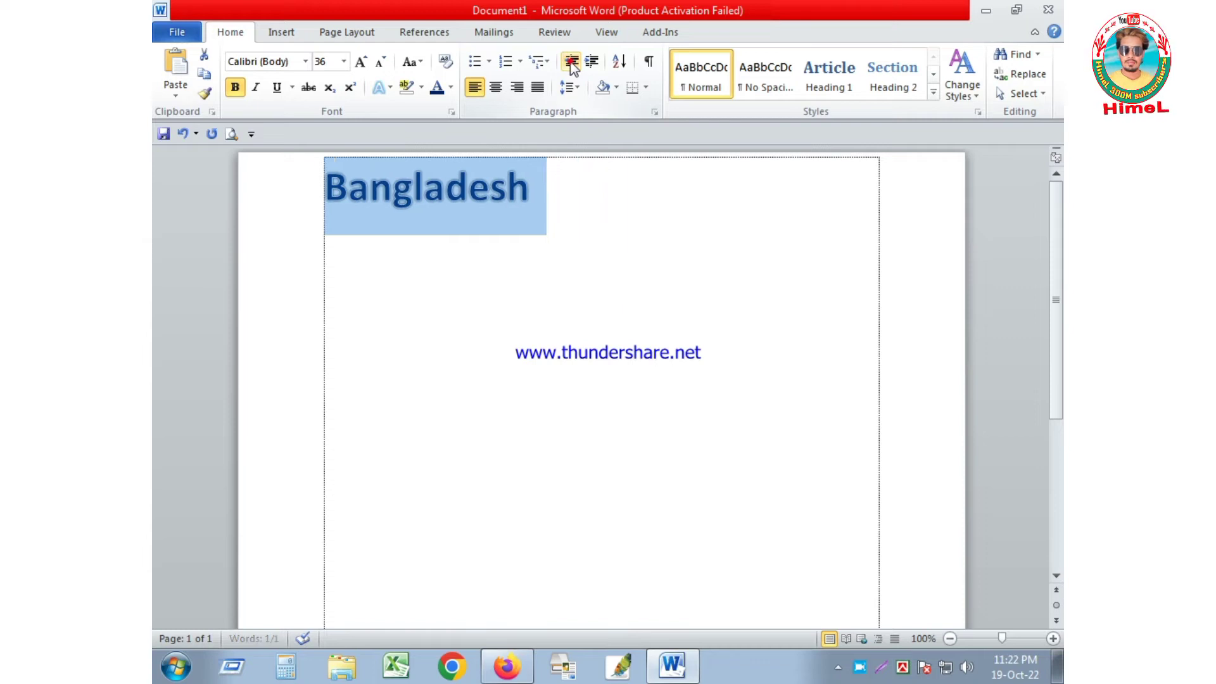
Step: Write "sdcsodc;cmkzl;cfbx" below "Bangladesh", leaving a blank line between the two lines of text
left_click(550, 251)
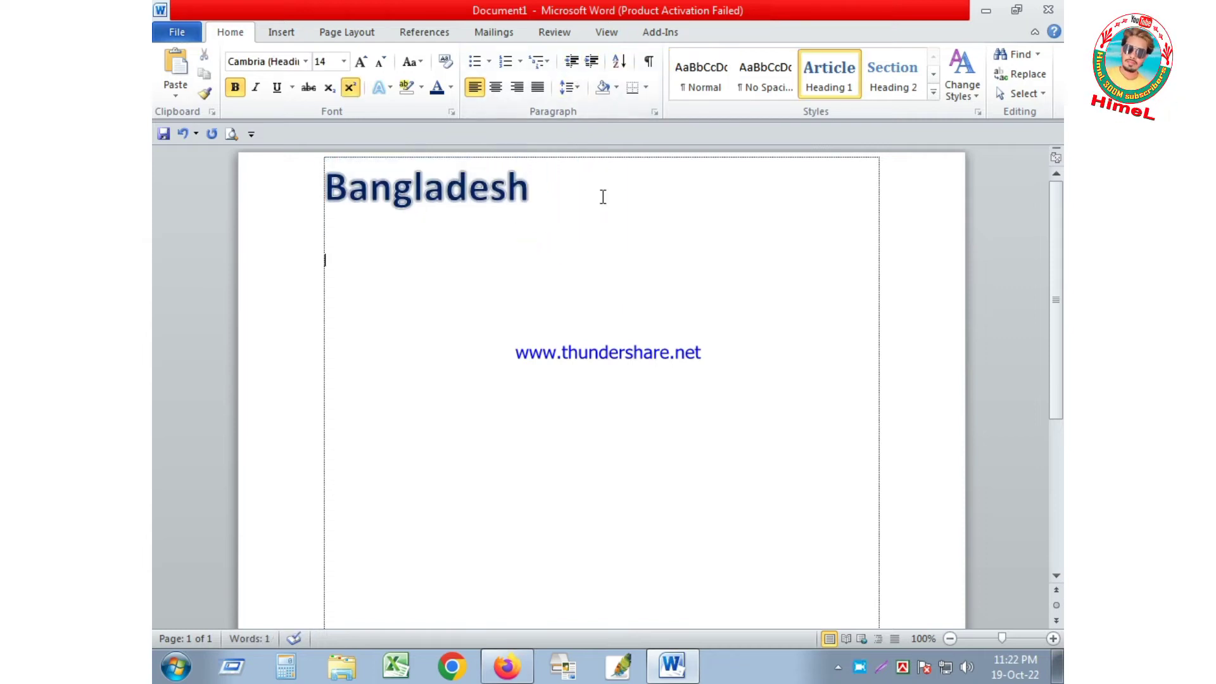
type("fbx")
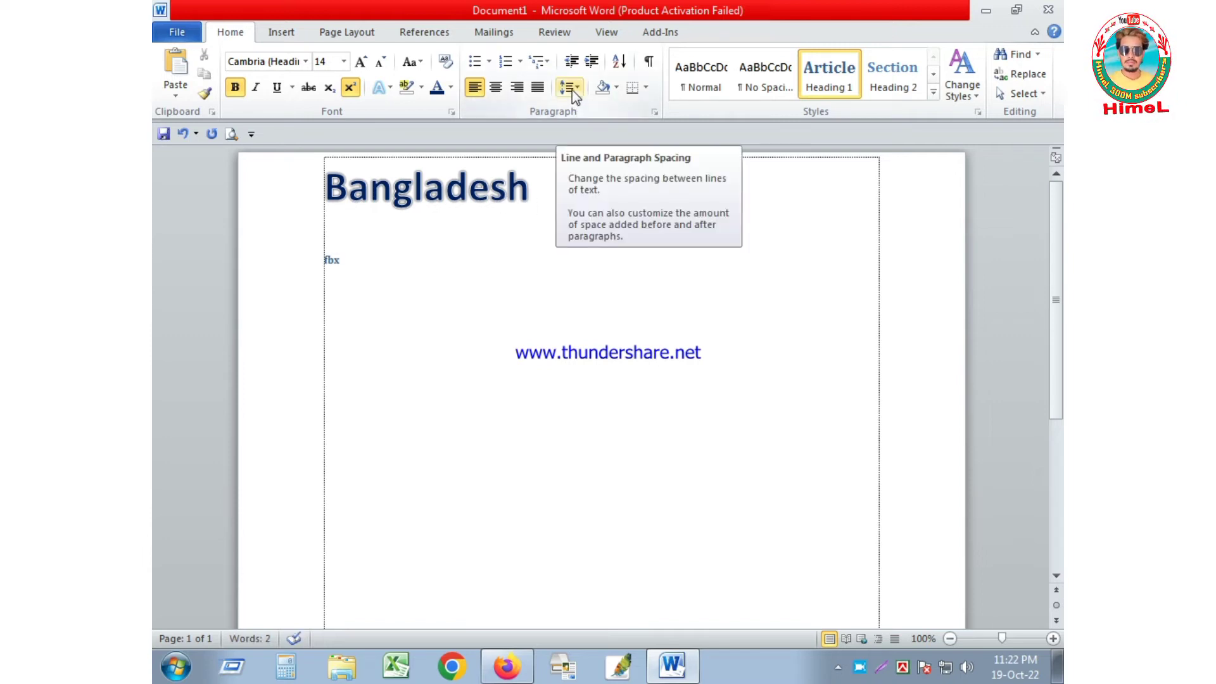
left_click(358, 226)
left_click(358, 211)
key("Right")
key("Right")
key("Right")
key("Right")
key("Right")
key("Right")
key("Right")
key("Right")
key("Right")
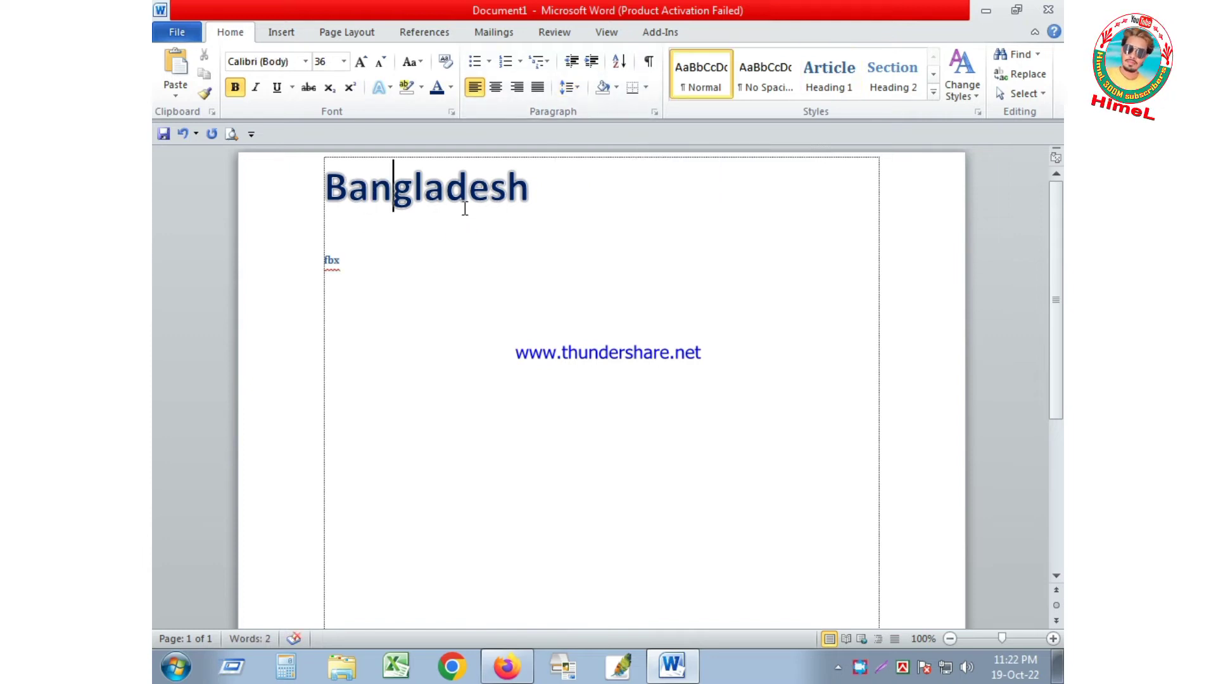
key("Return")
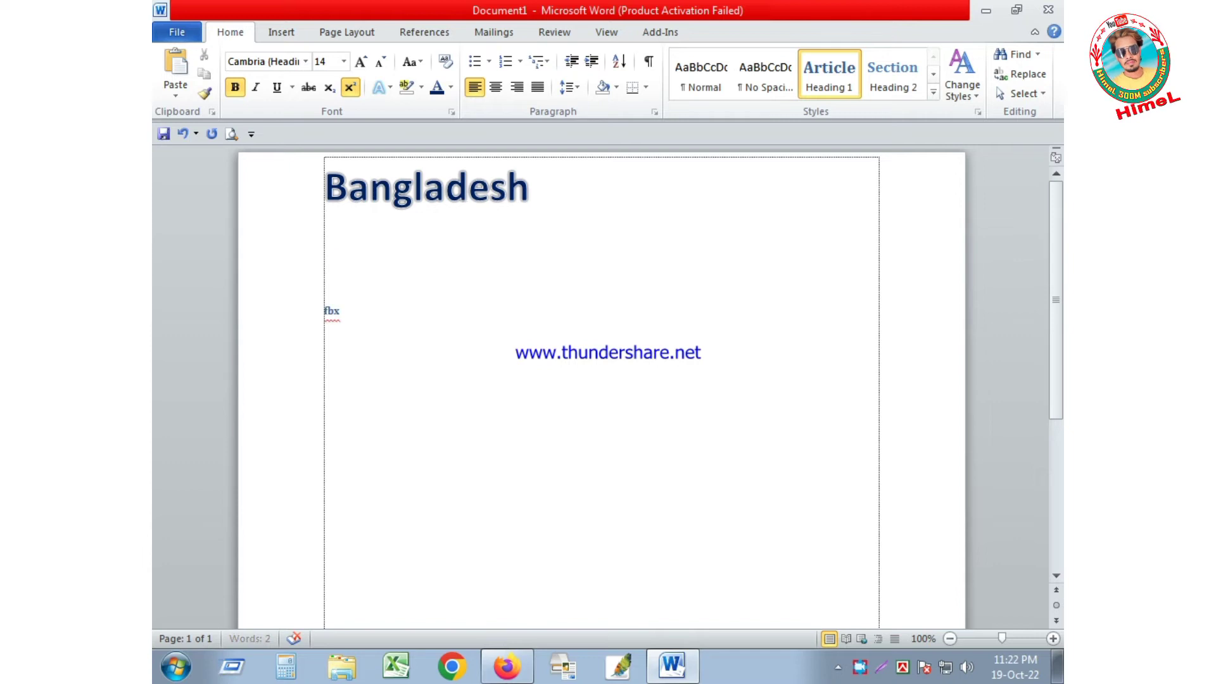
type("sdcsodc;cmkzl;c")
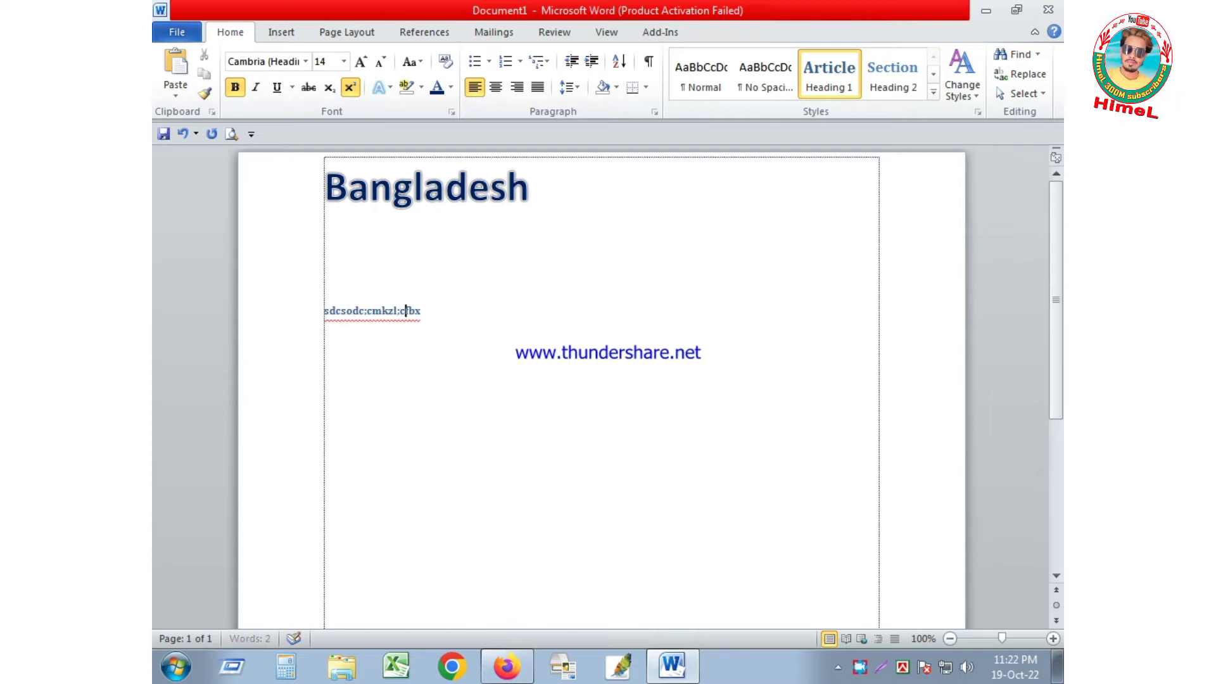
Step: Enlarge the "sdcsodc;cmkzl;cfbx" line by four font-size increments to 22 pt
left_click_drag(456, 313, 285, 312)
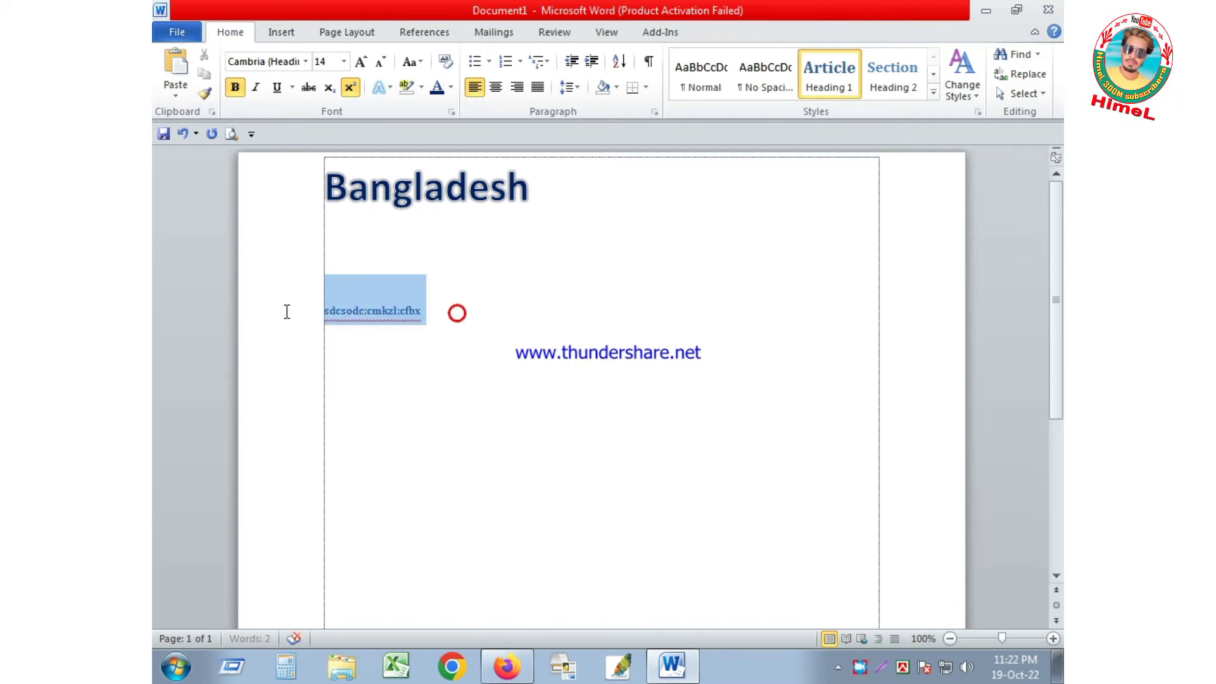
left_click(360, 62)
left_click(361, 62)
left_click(360, 62)
left_click(361, 62)
left_click(568, 334)
Step: Set the line spacing of the blank line below "Bangladesh" to 2.0 and reduce it to 1.0
left_click(327, 254)
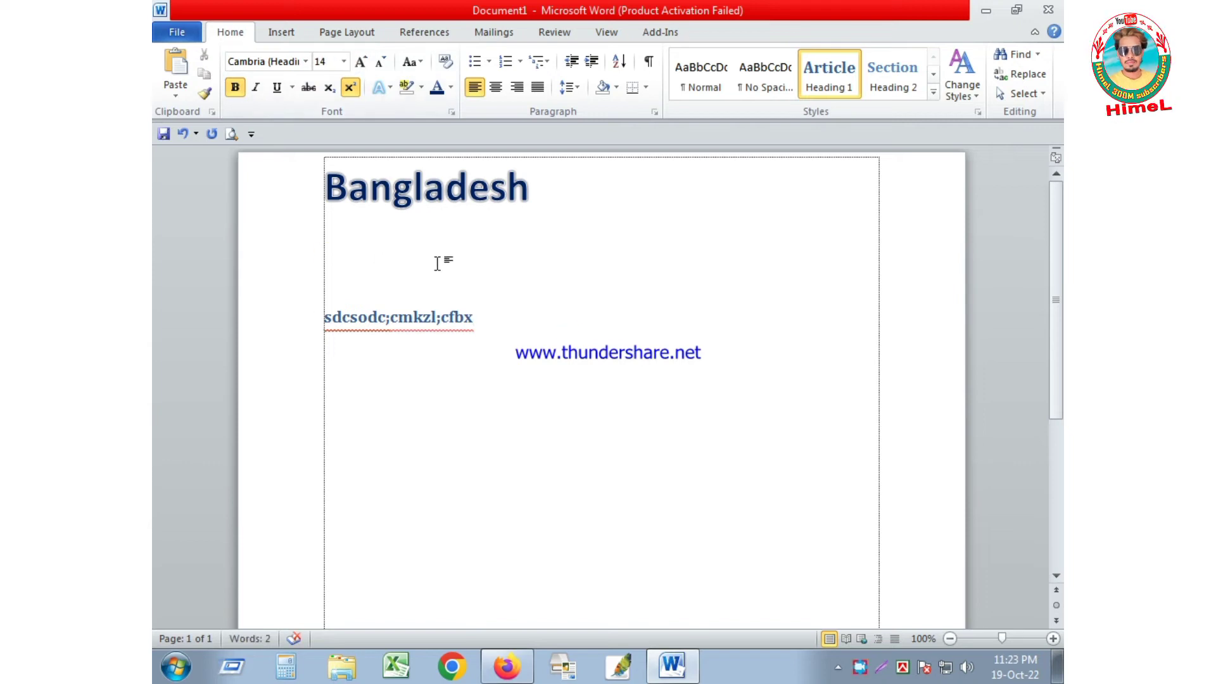
left_click(570, 89)
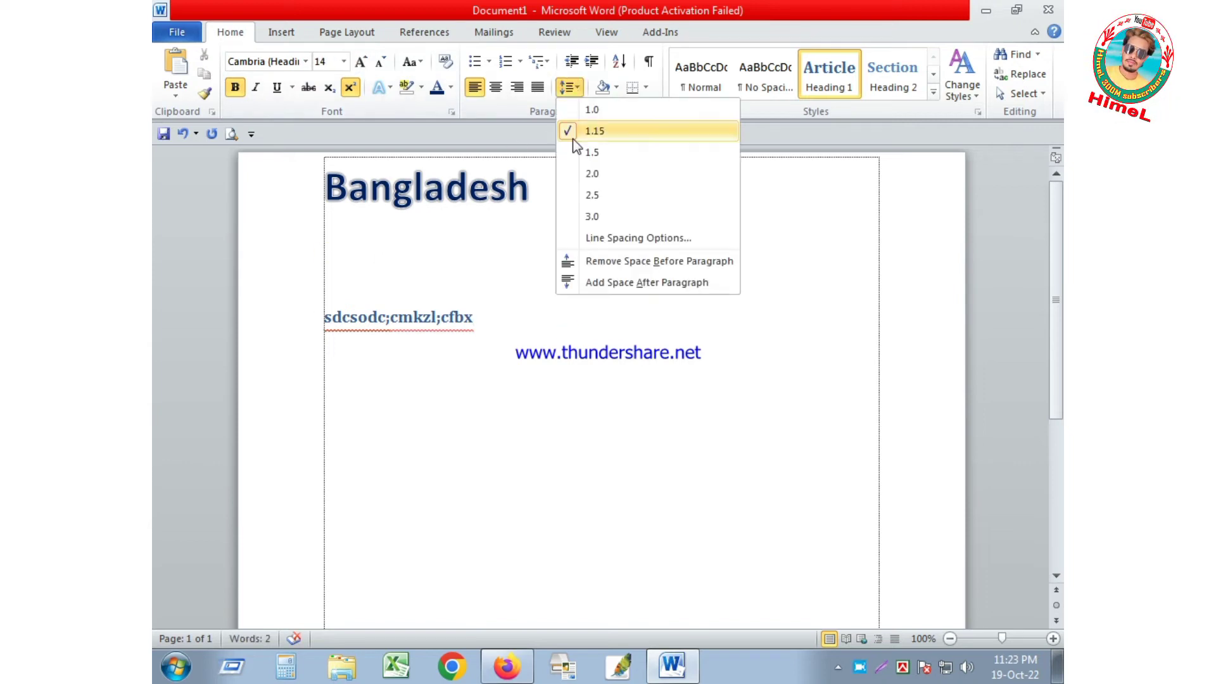
left_click(592, 169)
left_click(567, 87)
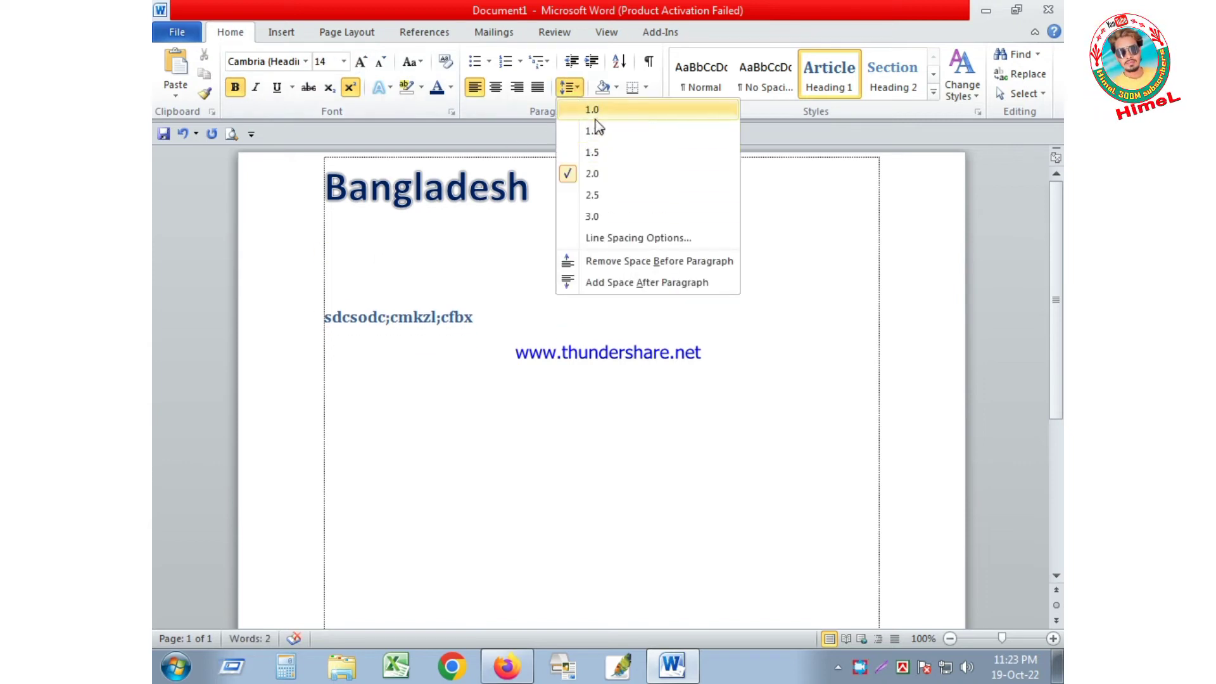
left_click(594, 111)
Step: Set the line spacing of the "Bangladesh" paragraph to 3.0
left_click(447, 190)
left_click(568, 87)
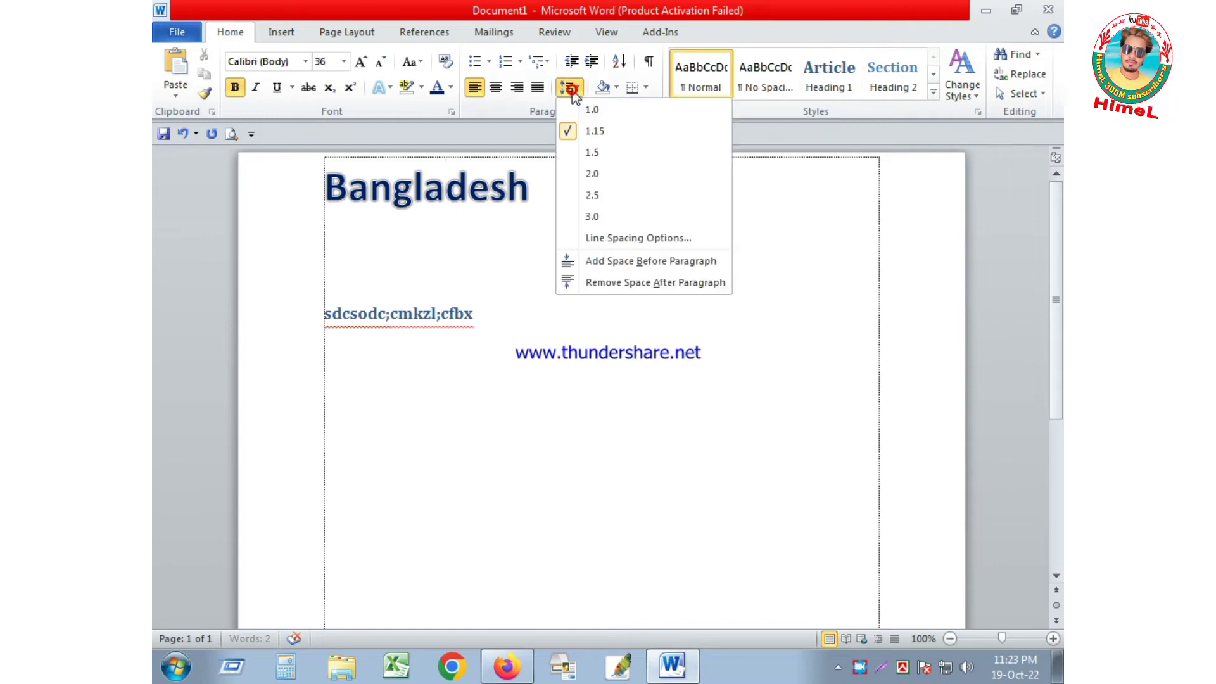
left_click(594, 218)
left_click(483, 264)
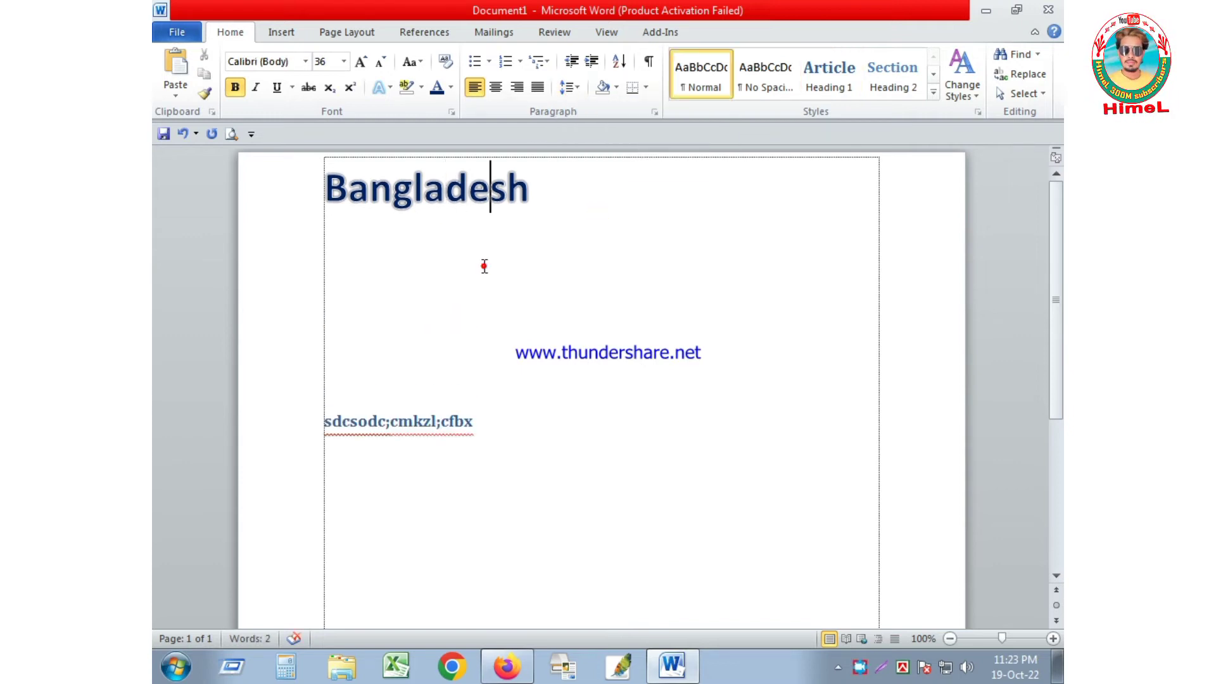
Step: Reduce the line spacing of the "Bangladesh" paragraph to 1.15 and finally to 1.0
left_click(570, 89)
left_click(582, 134)
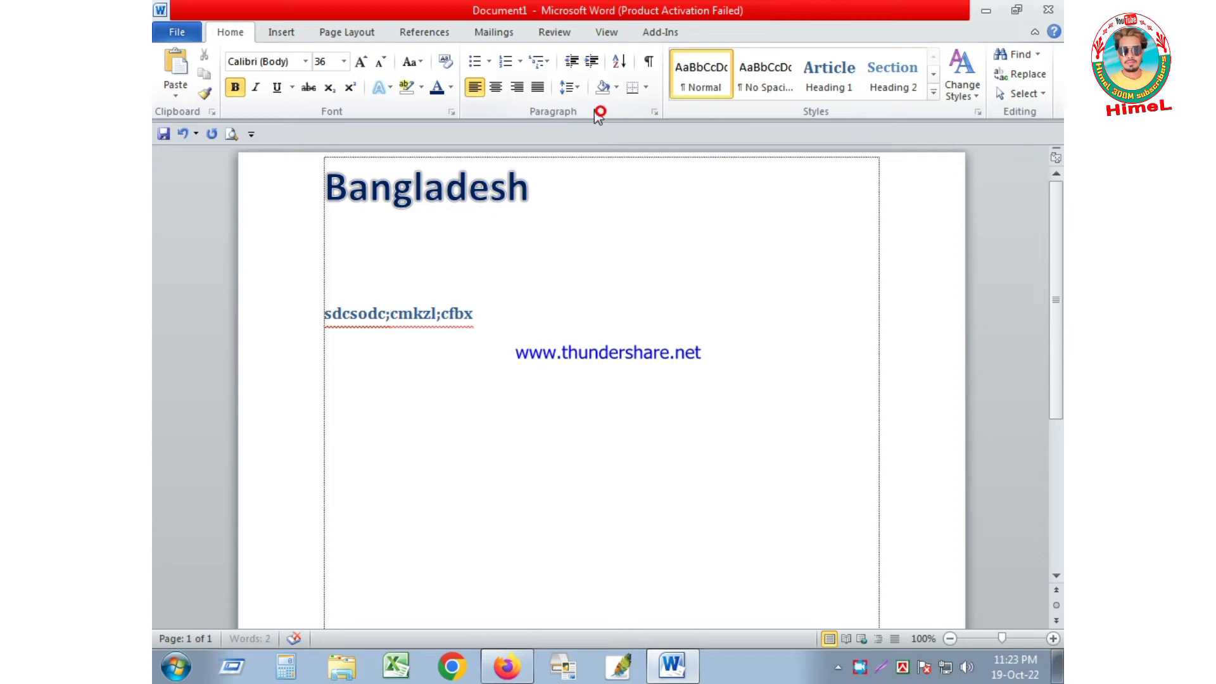
left_click(570, 87)
left_click(598, 115)
Step: Add another line below "Bangladesh" and delete both blank lines above "sdcsodc;cmkzl;cfbx"
left_click(523, 220)
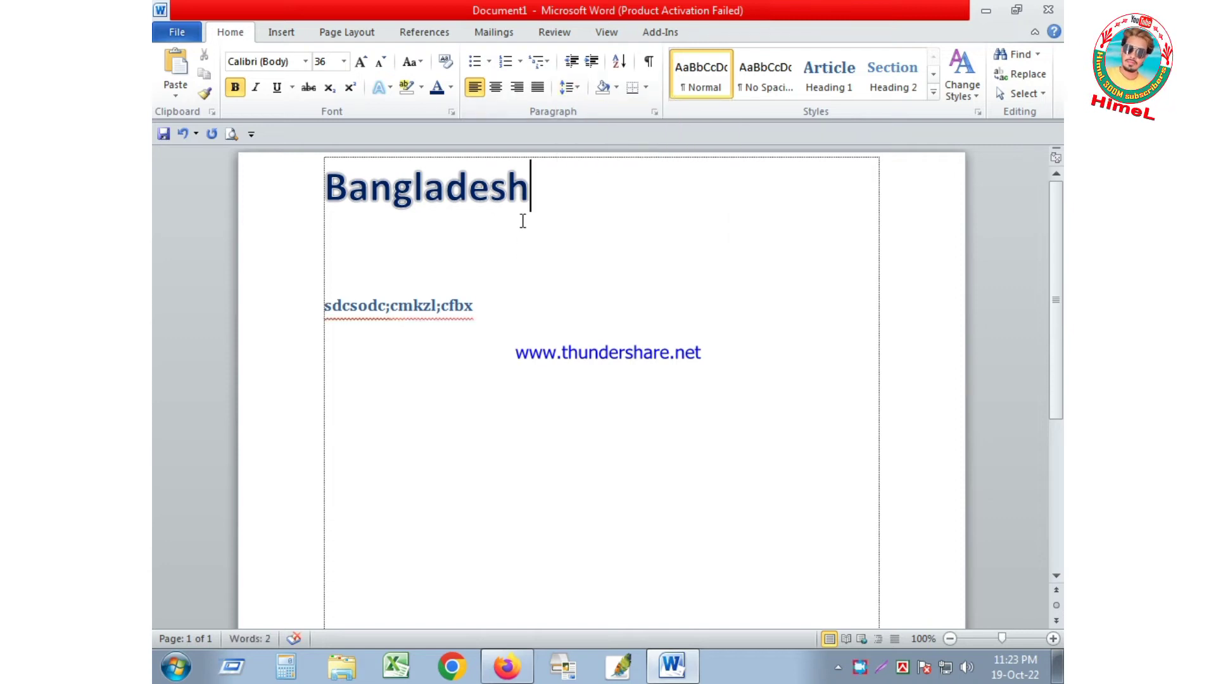
key("Return")
left_click(570, 87)
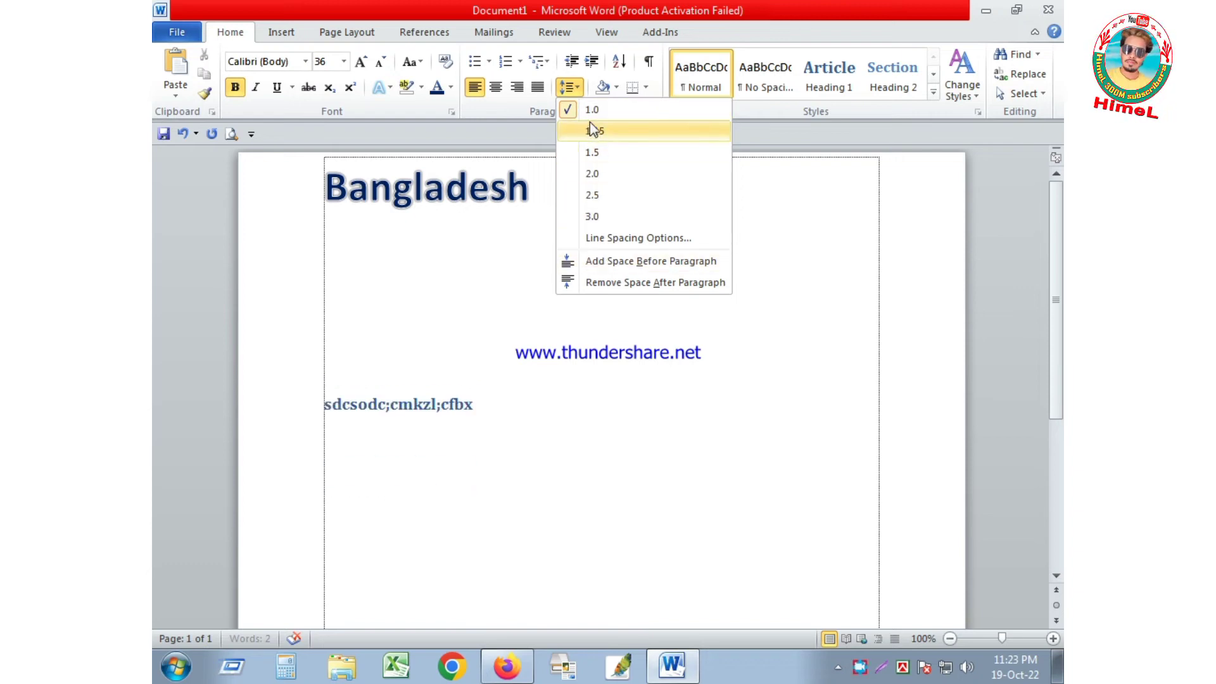
left_click(434, 272)
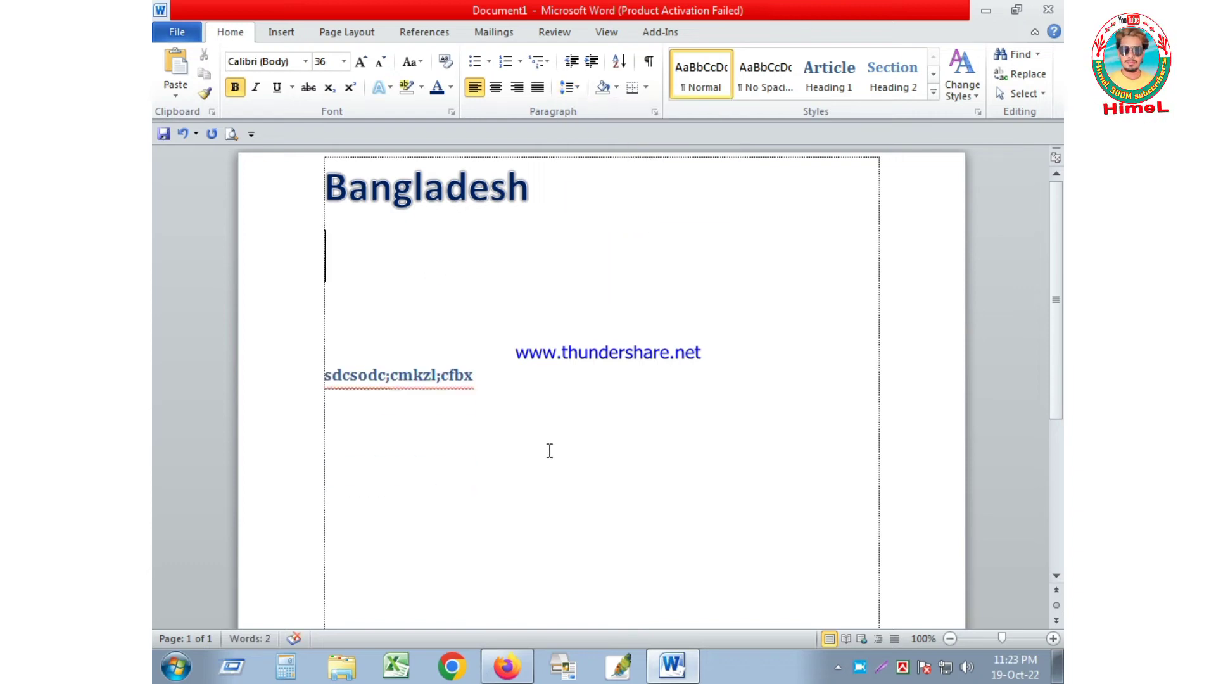
left_click(408, 304)
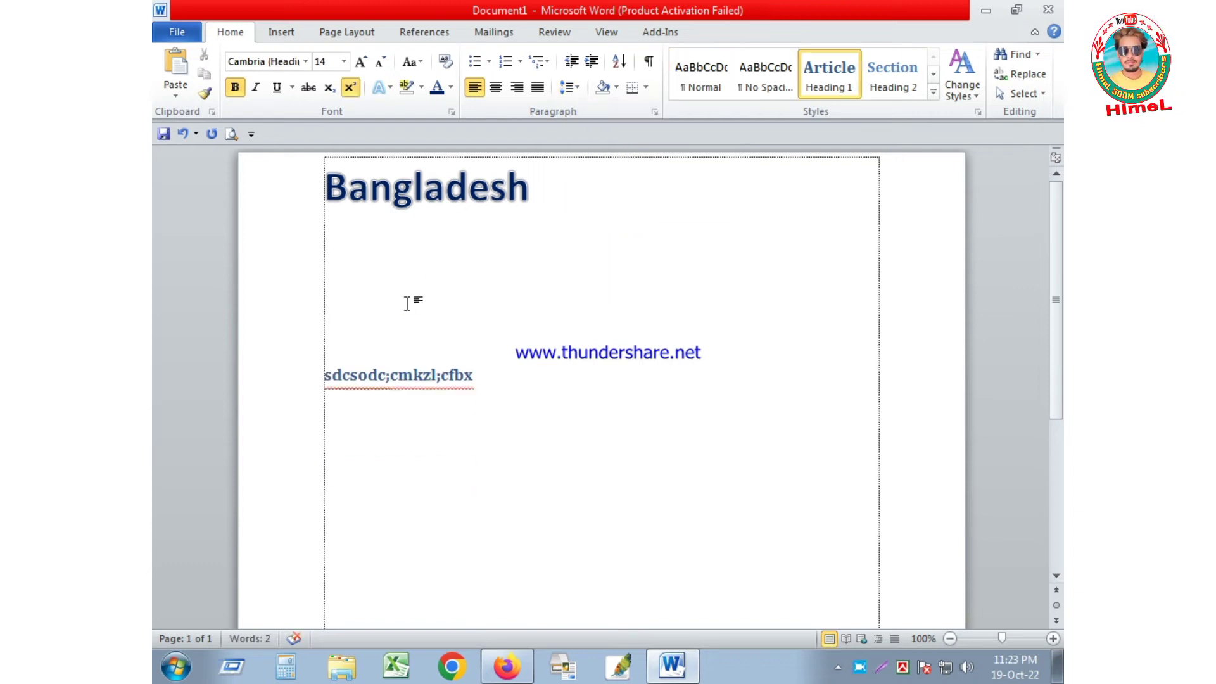
key("BackSpace")
key("BackSpace")
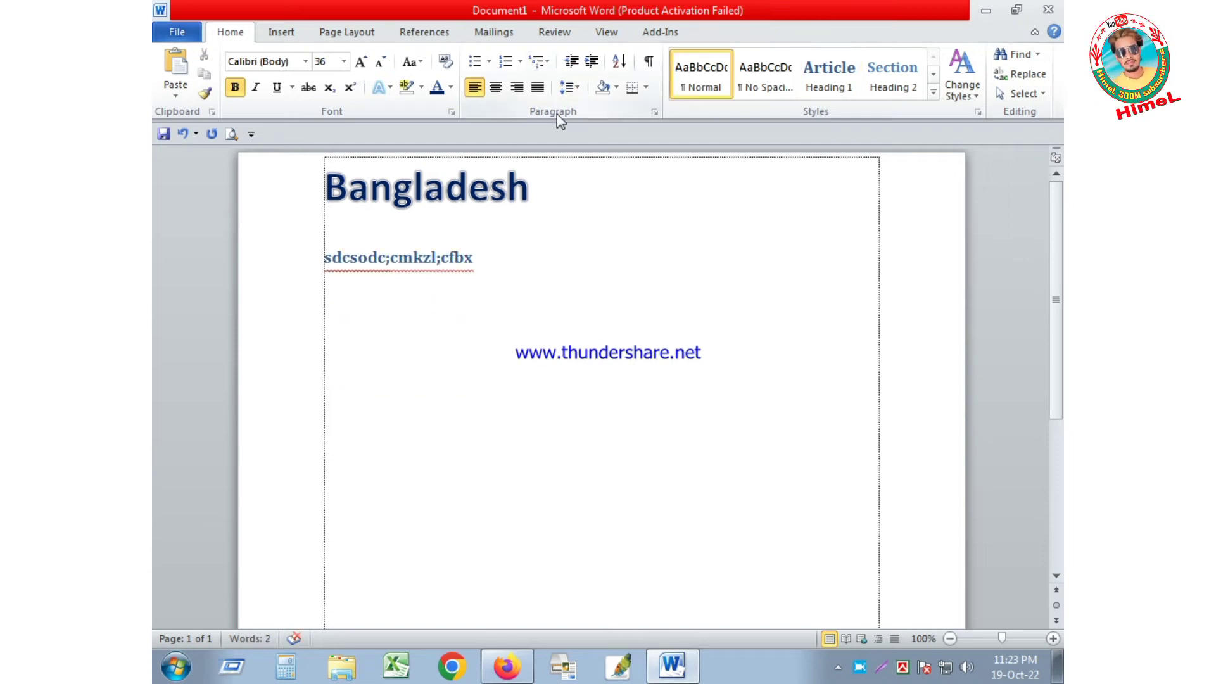
Step: Add two blank lines below "Bangladesh", delete them again and restore the final "h" of the word
left_click(567, 87)
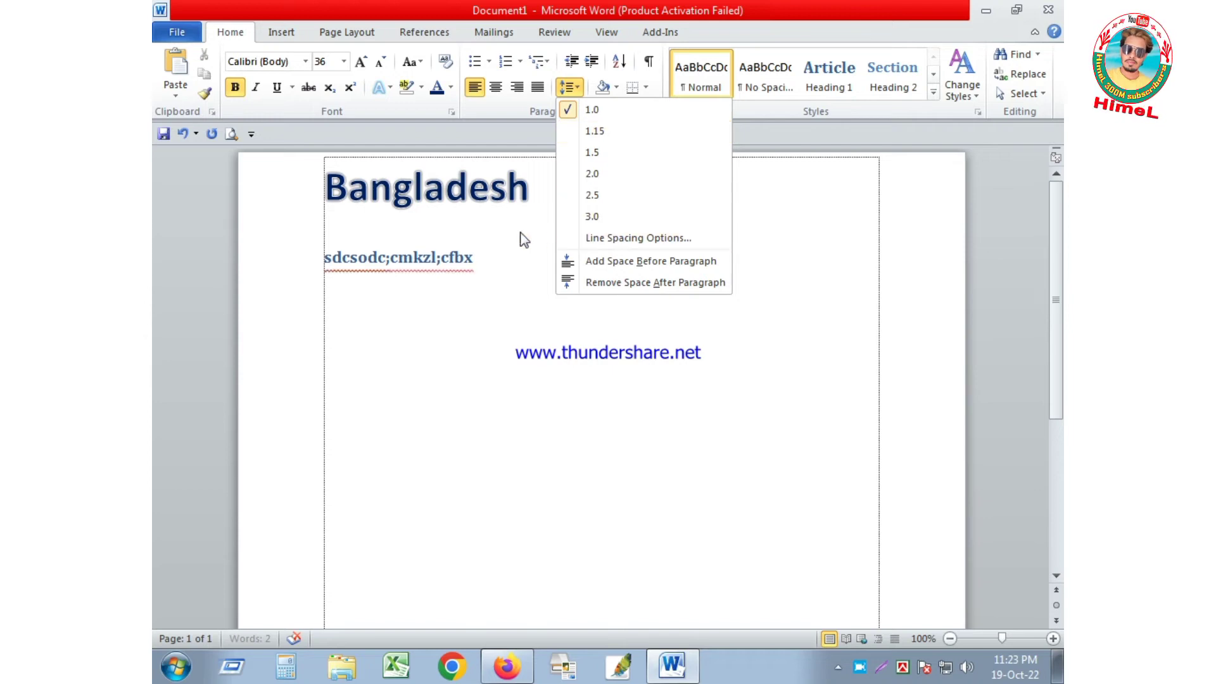
left_click(428, 237)
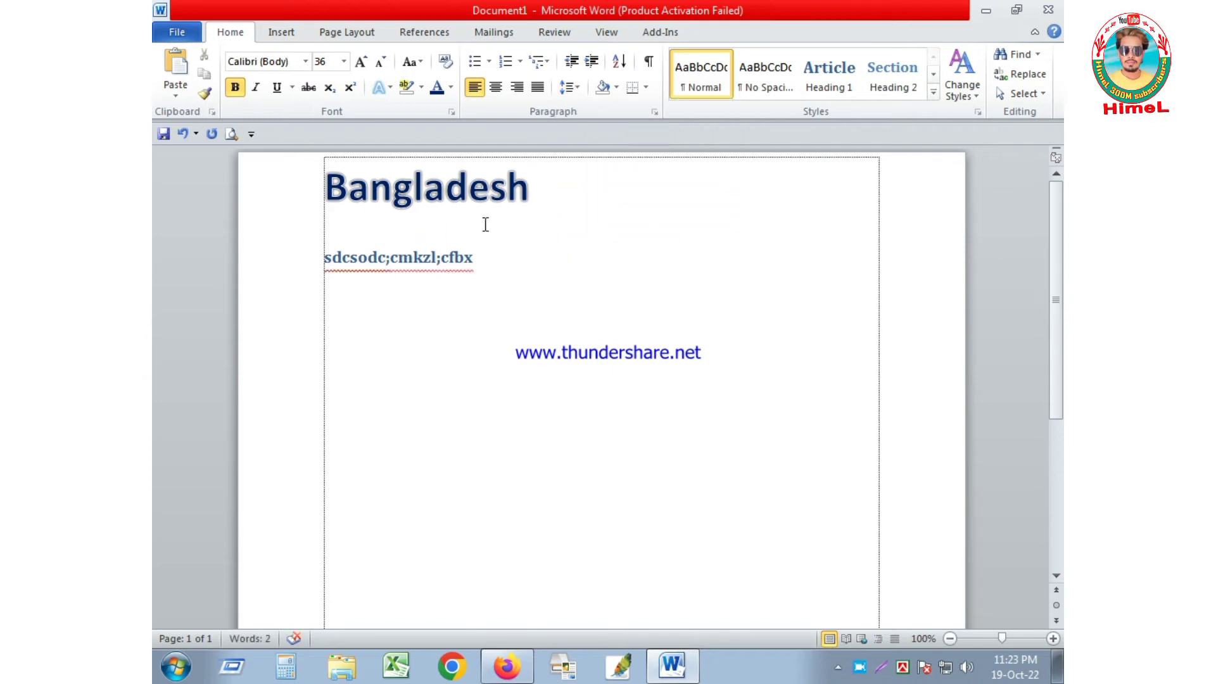
key("Return")
key("Return")
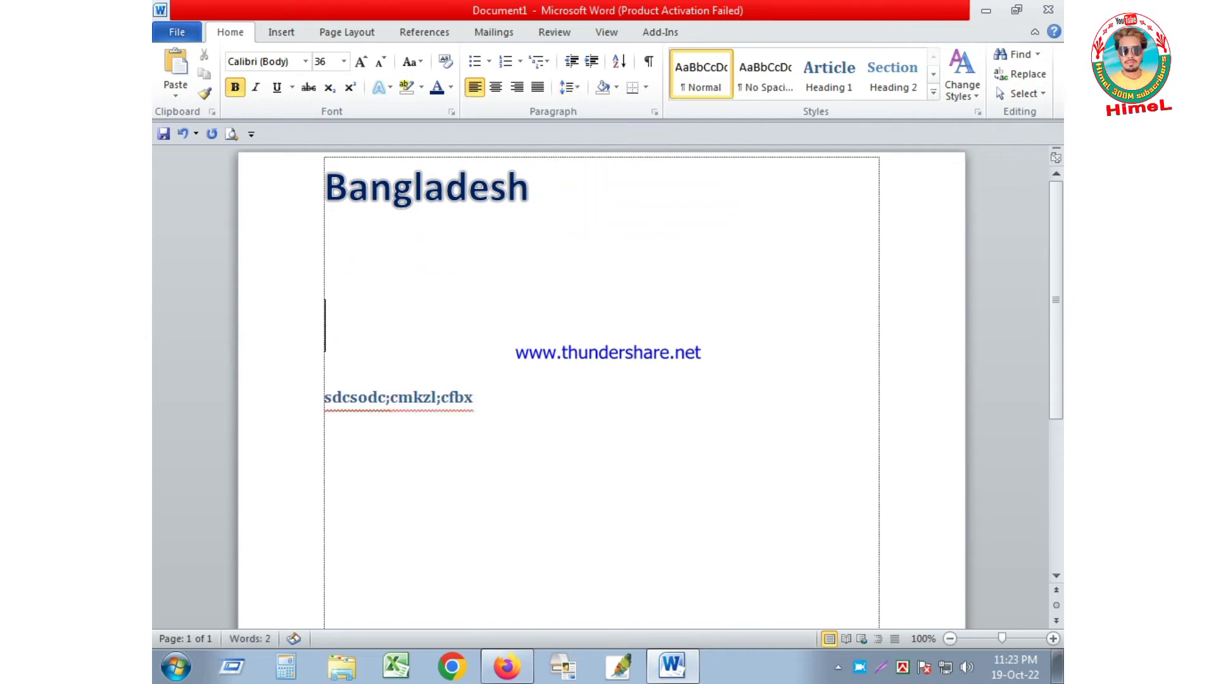
key("BackSpace")
key("BackSpace")
key("BackSpace")
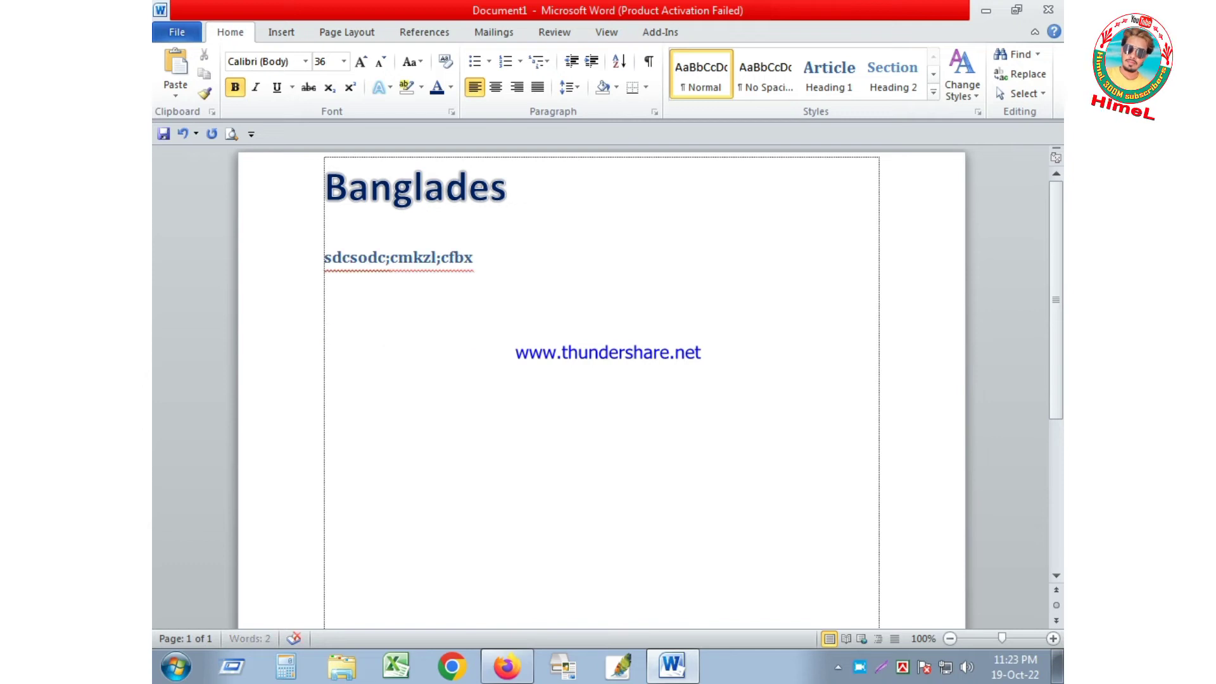
type("h")
Step: Shade the "Bangladesh" paragraph with the standard green color
left_click(448, 209)
left_click_drag(556, 190, 312, 196)
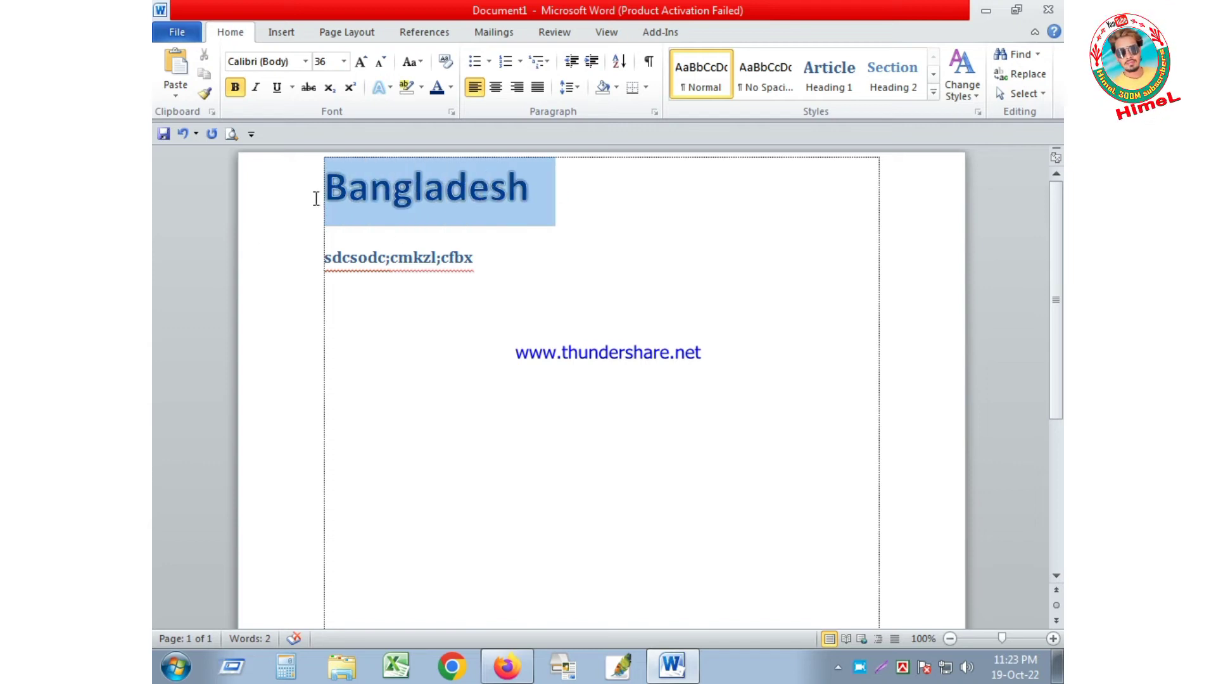
left_click(616, 87)
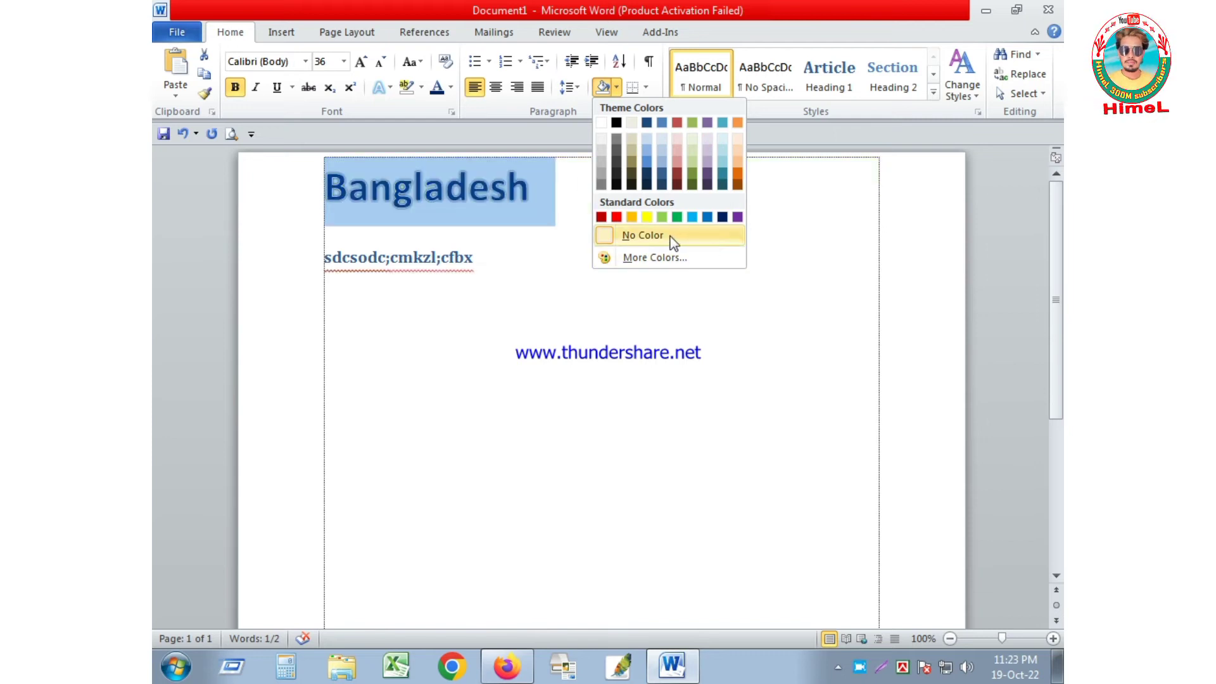
left_click(673, 219)
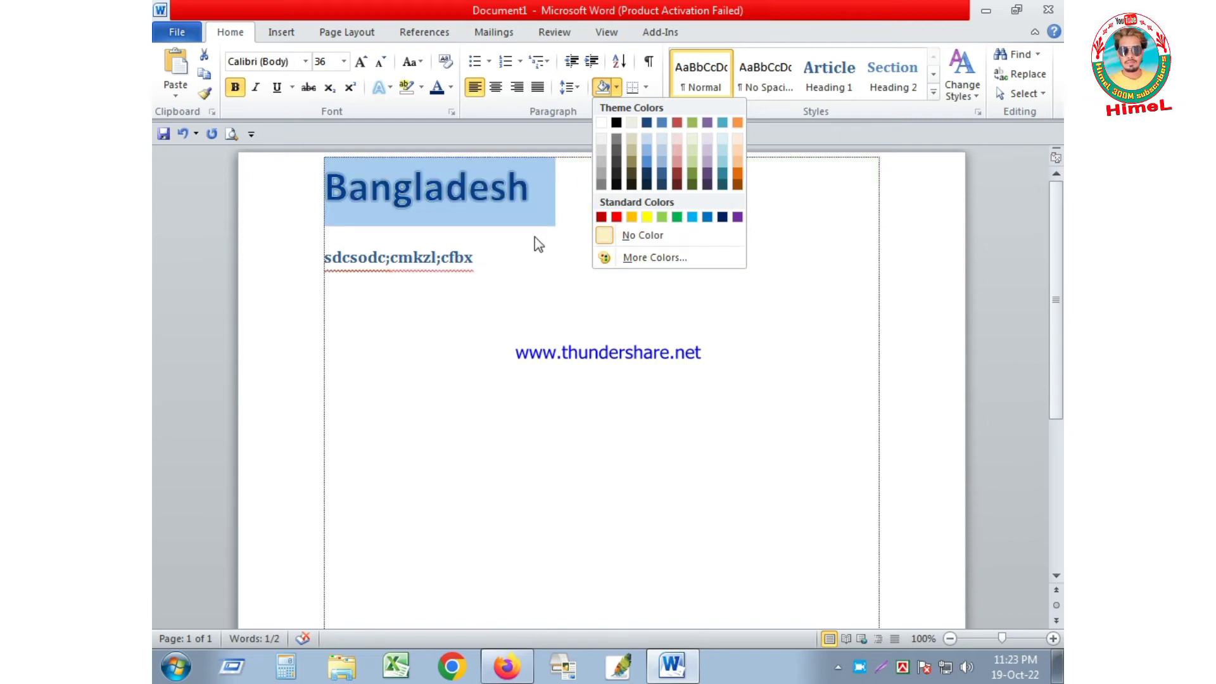
left_click(675, 217)
left_click(561, 250)
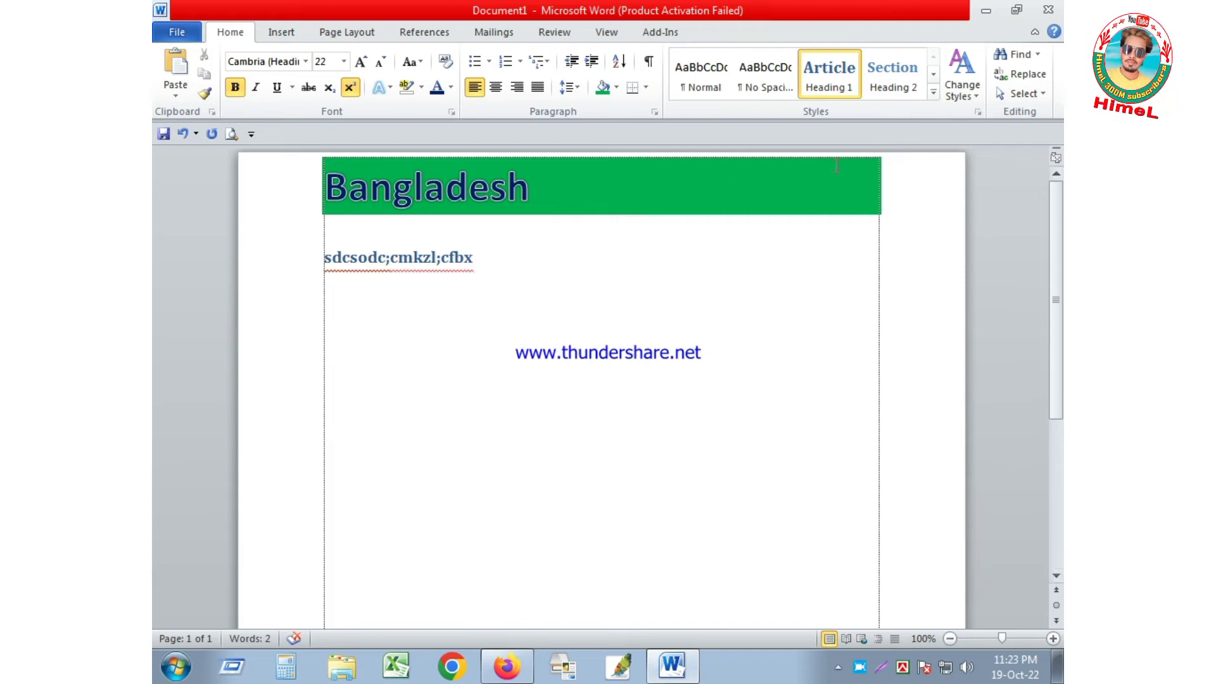
Step: Shade the "sdcsodc;cmkzl;cfbx" paragraph with the standard red color
left_click(299, 270)
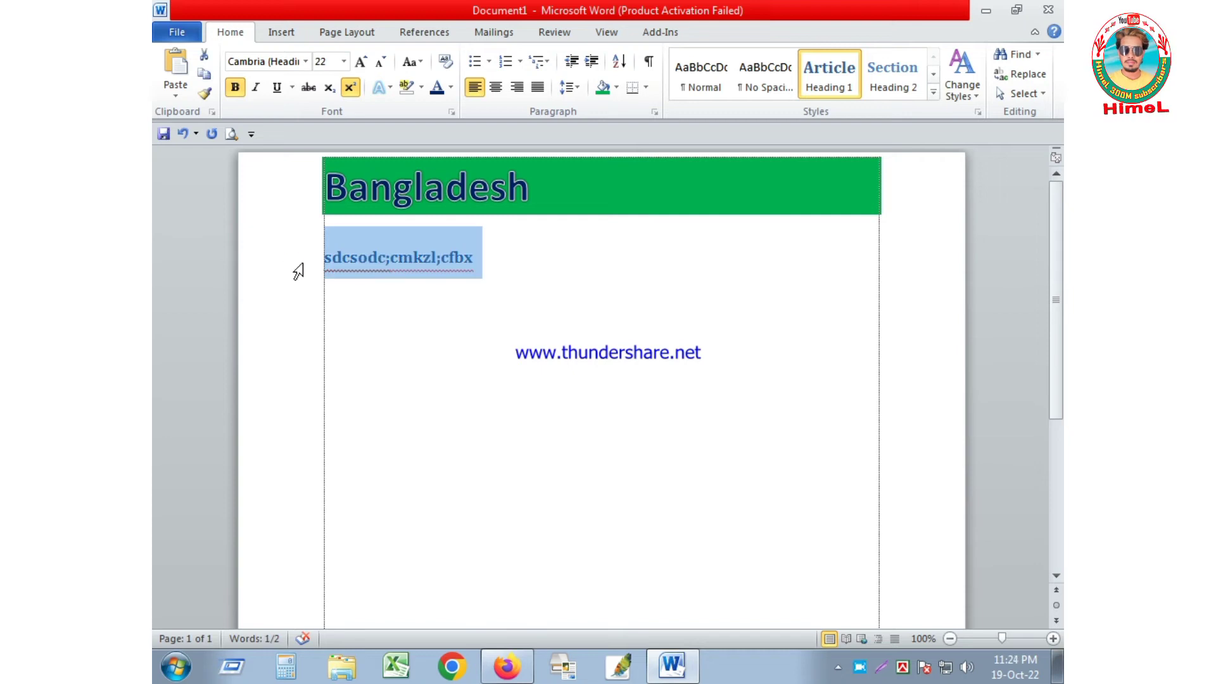
left_click(616, 87)
left_click(621, 214)
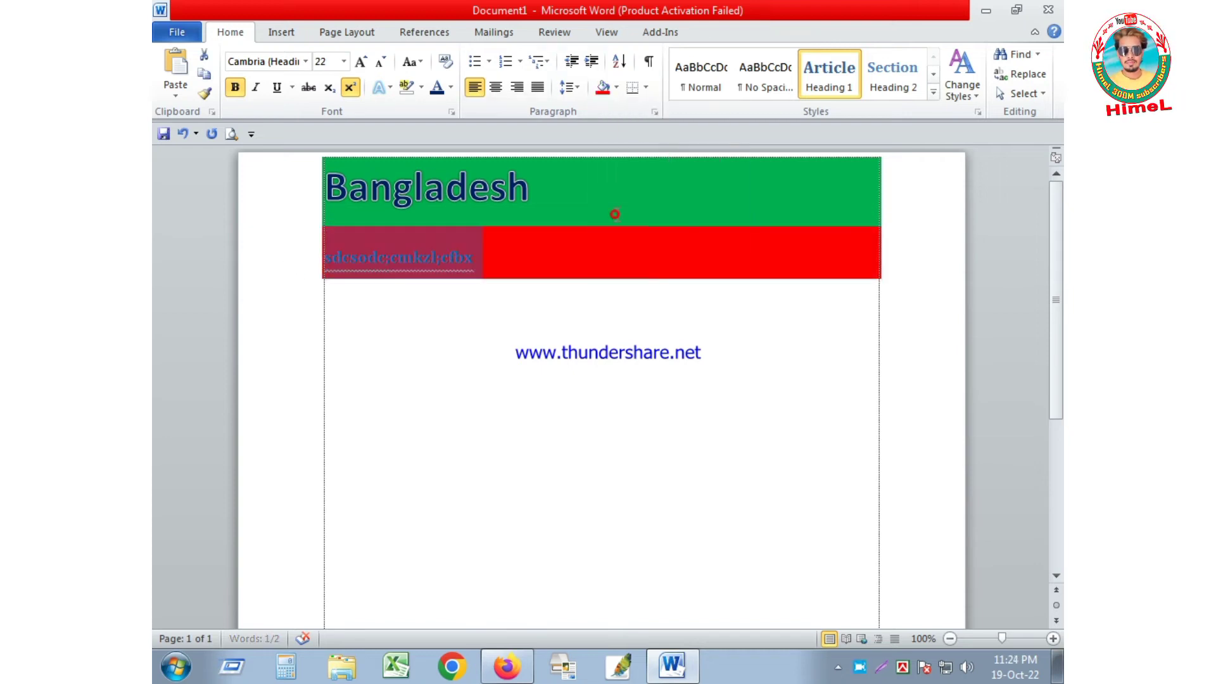
left_click(619, 67)
left_click(729, 437)
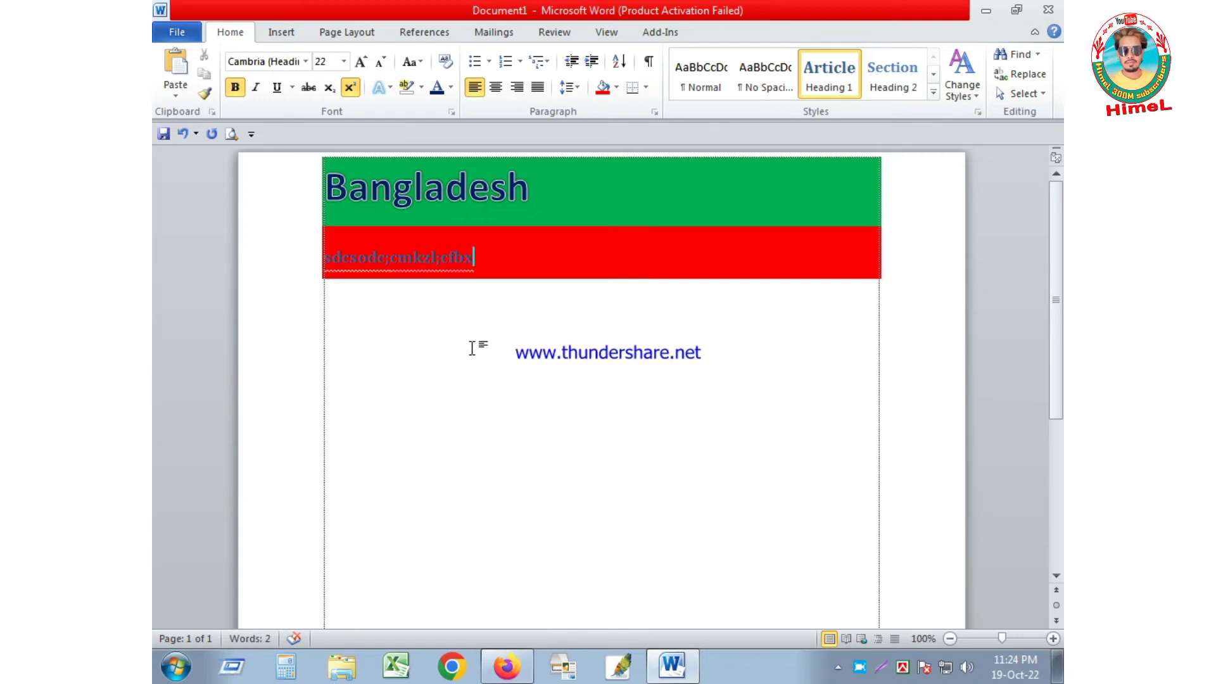
Step: Undo the red and green paragraph shadings and redo both, twice in a row
left_click(183, 133)
left_click(182, 134)
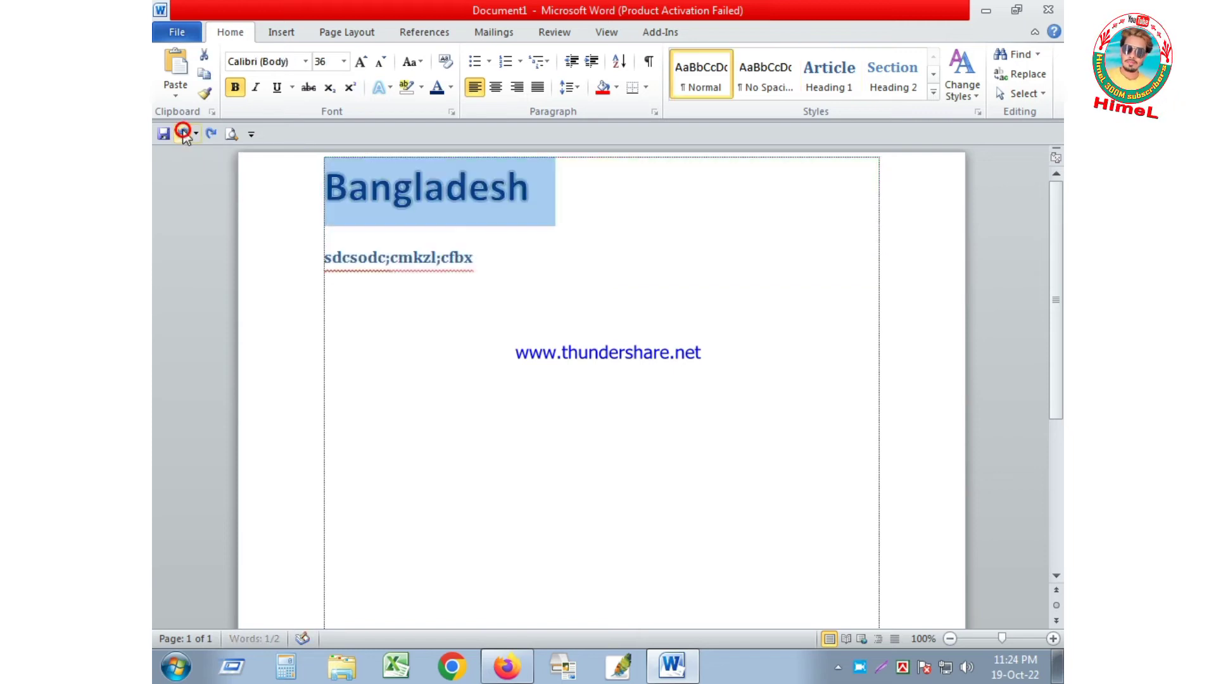
left_click(625, 416)
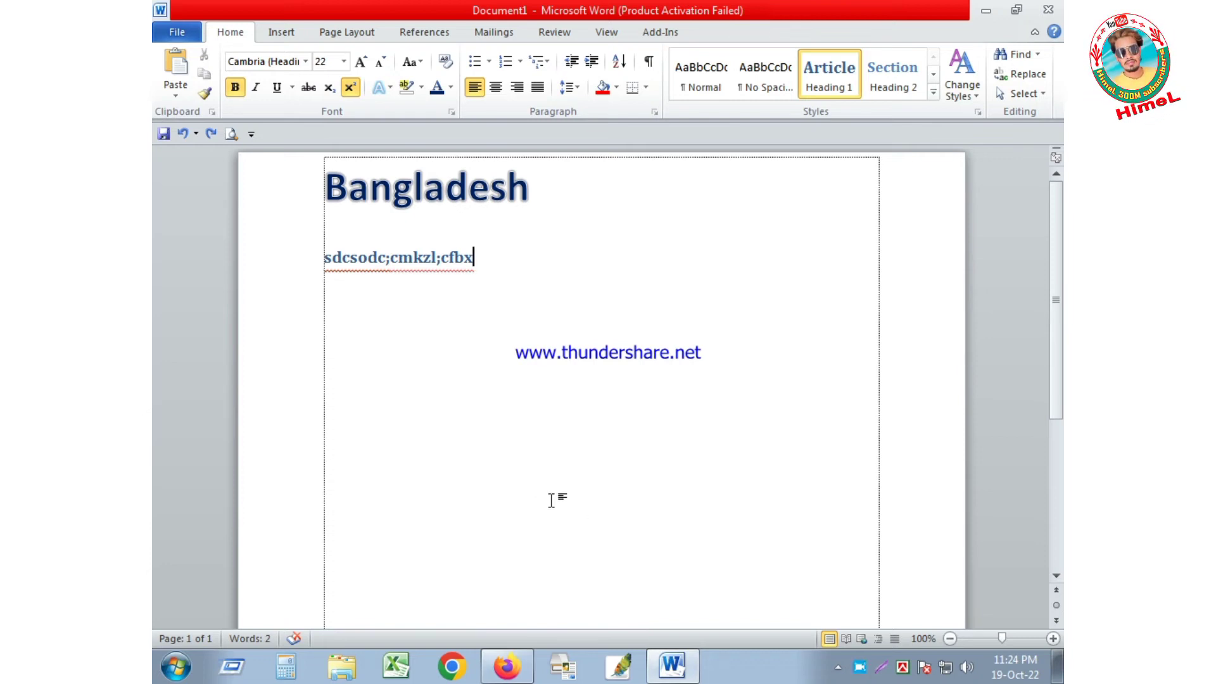
left_click(213, 133)
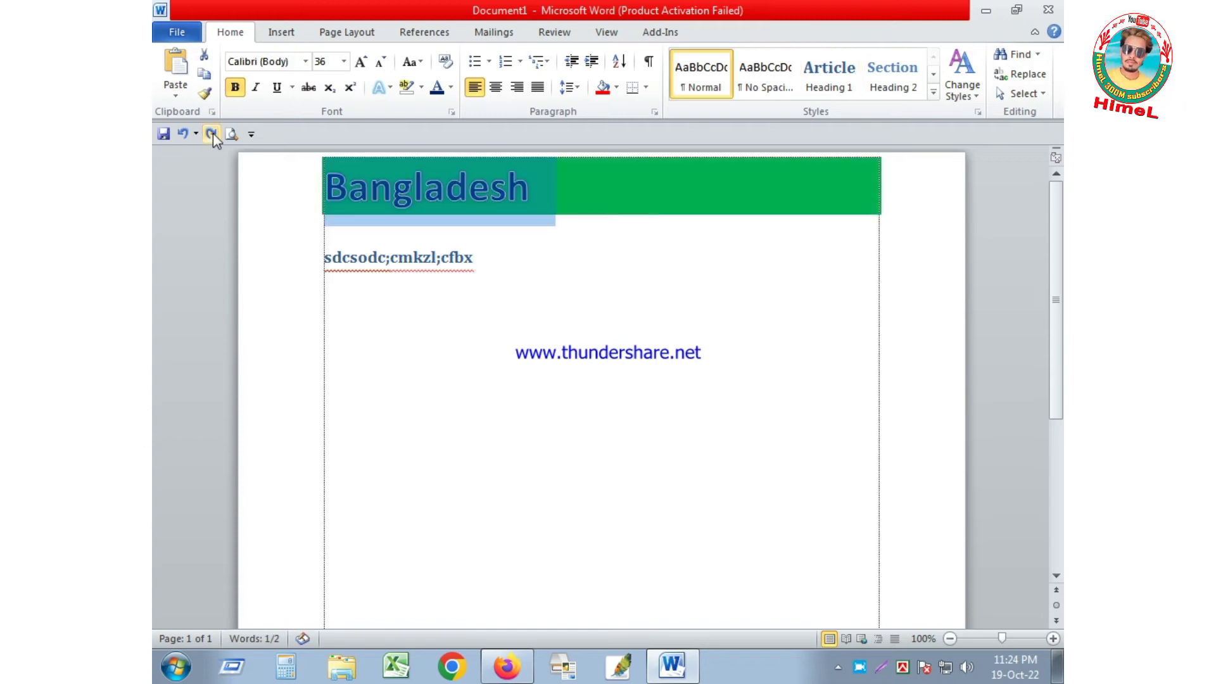
left_click(213, 133)
left_click(496, 373)
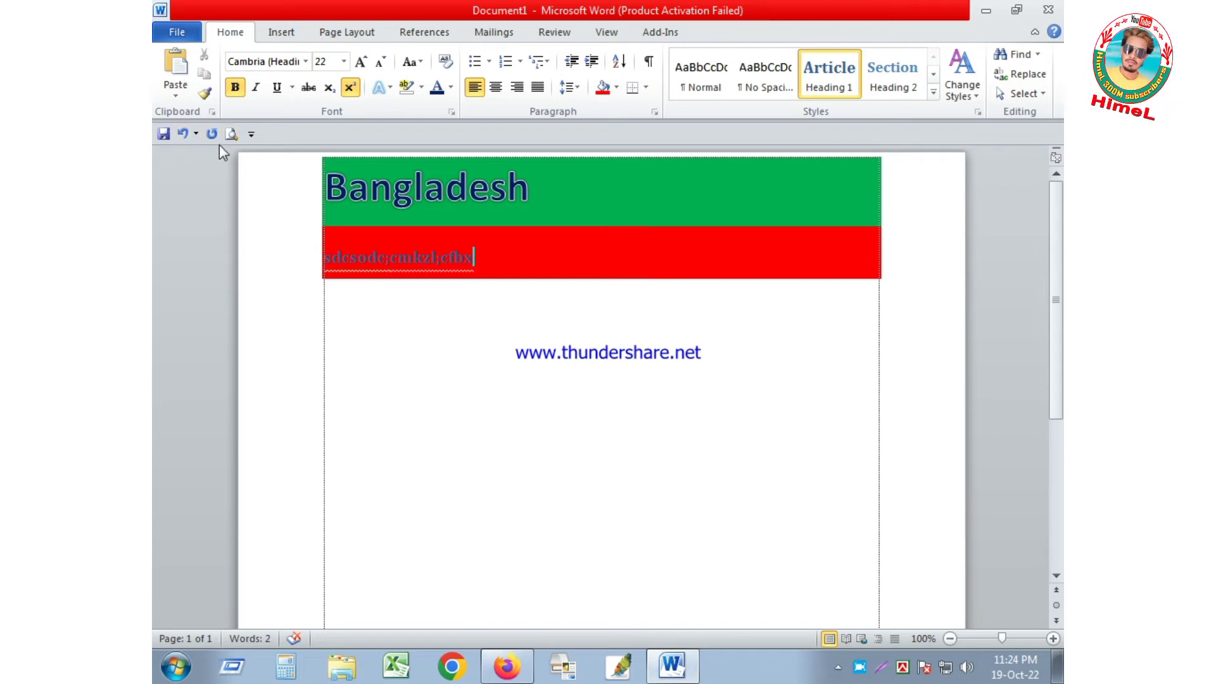
left_click(183, 134)
left_click(184, 134)
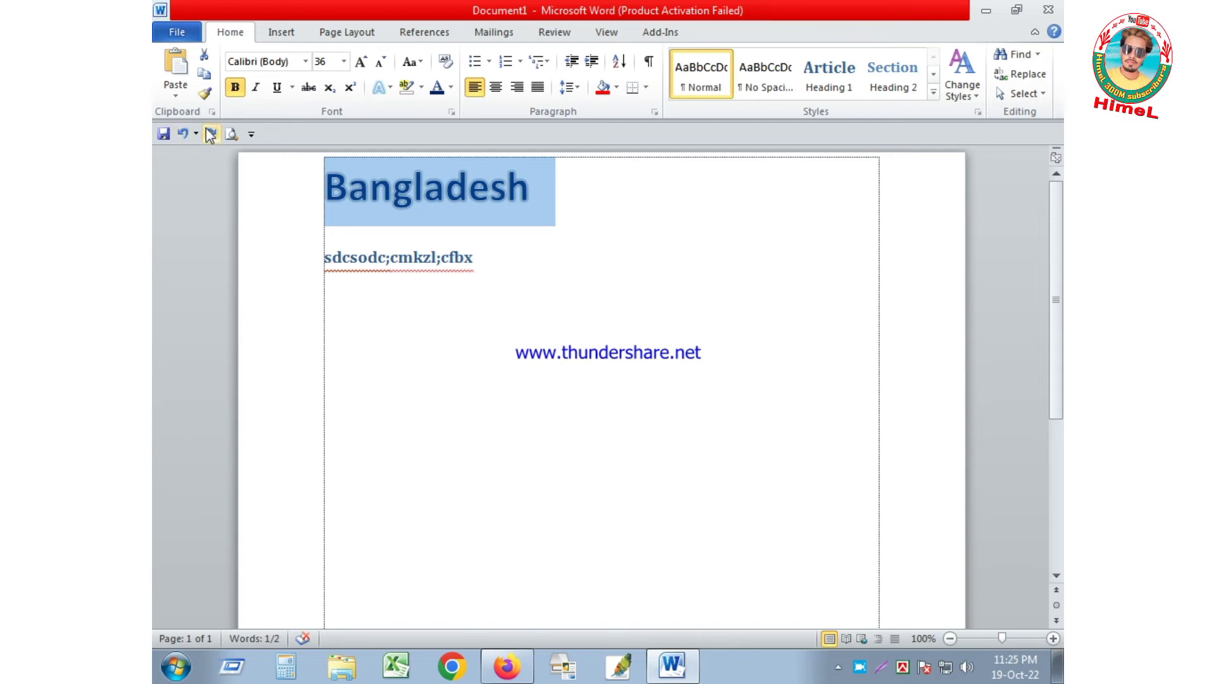
left_click(213, 134)
left_click(212, 133)
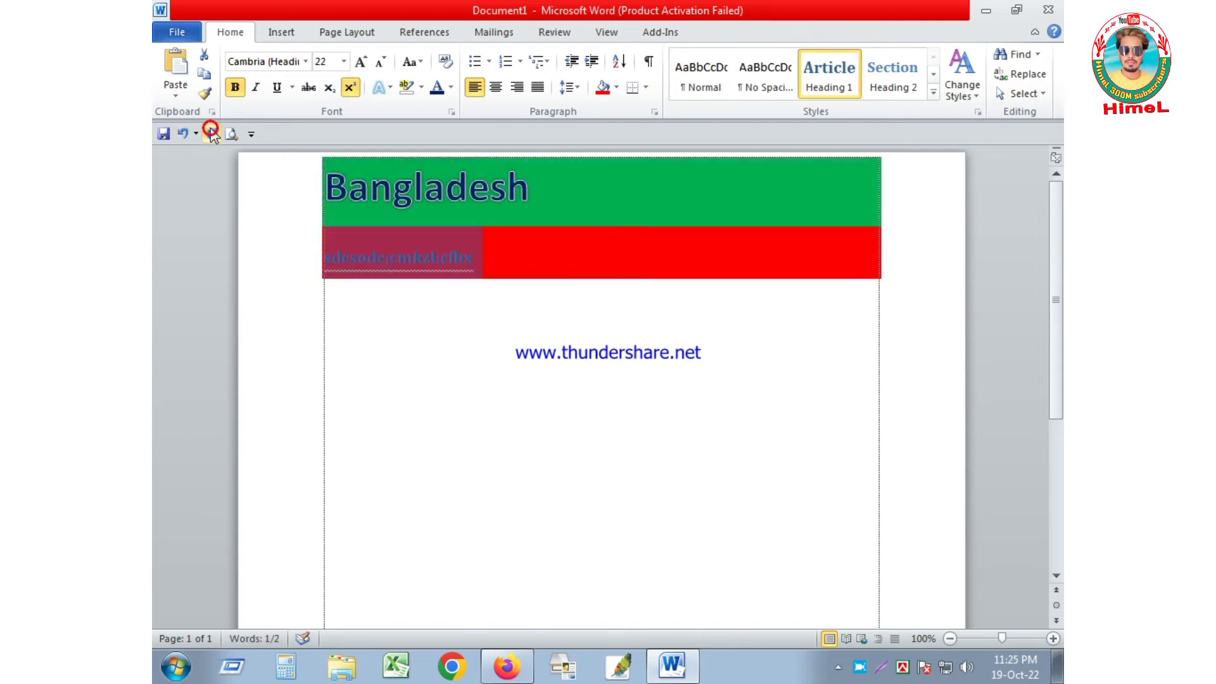
left_click(433, 317)
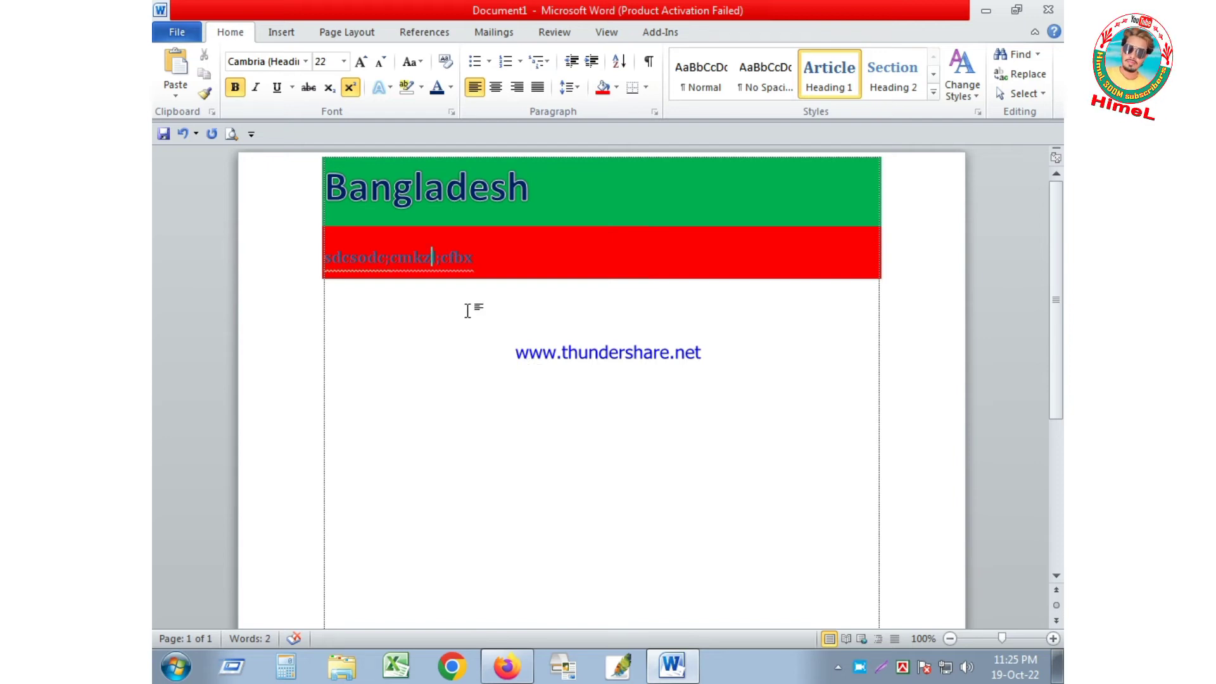
Step: Undo the red and green shadings of both paragraphs and add a blank line below "sdcsodc;cmkzl;cfbx"
left_click(184, 133)
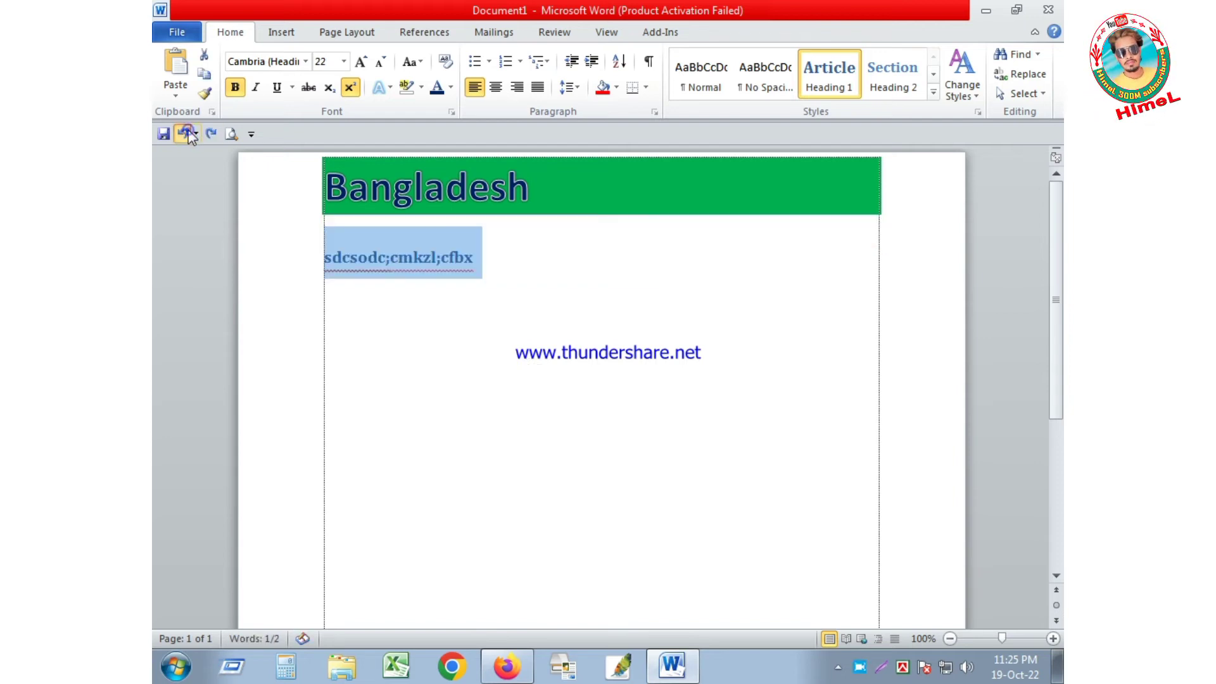
left_click(184, 133)
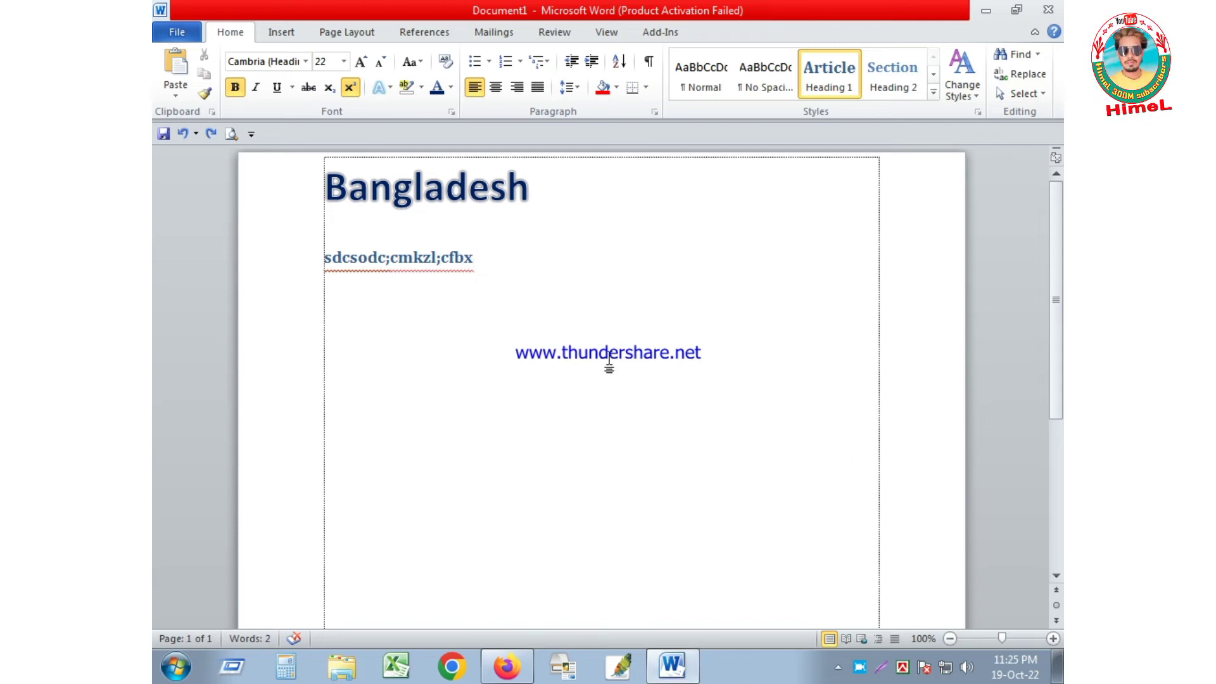
key("Return")
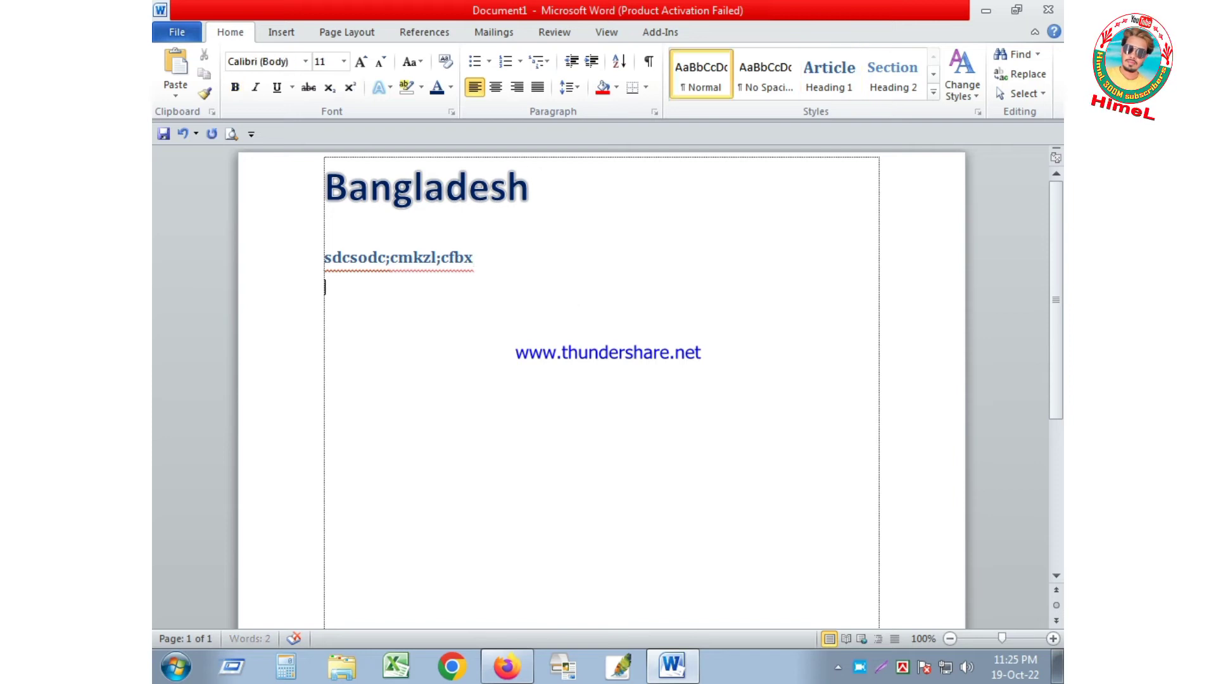
left_click(477, 251)
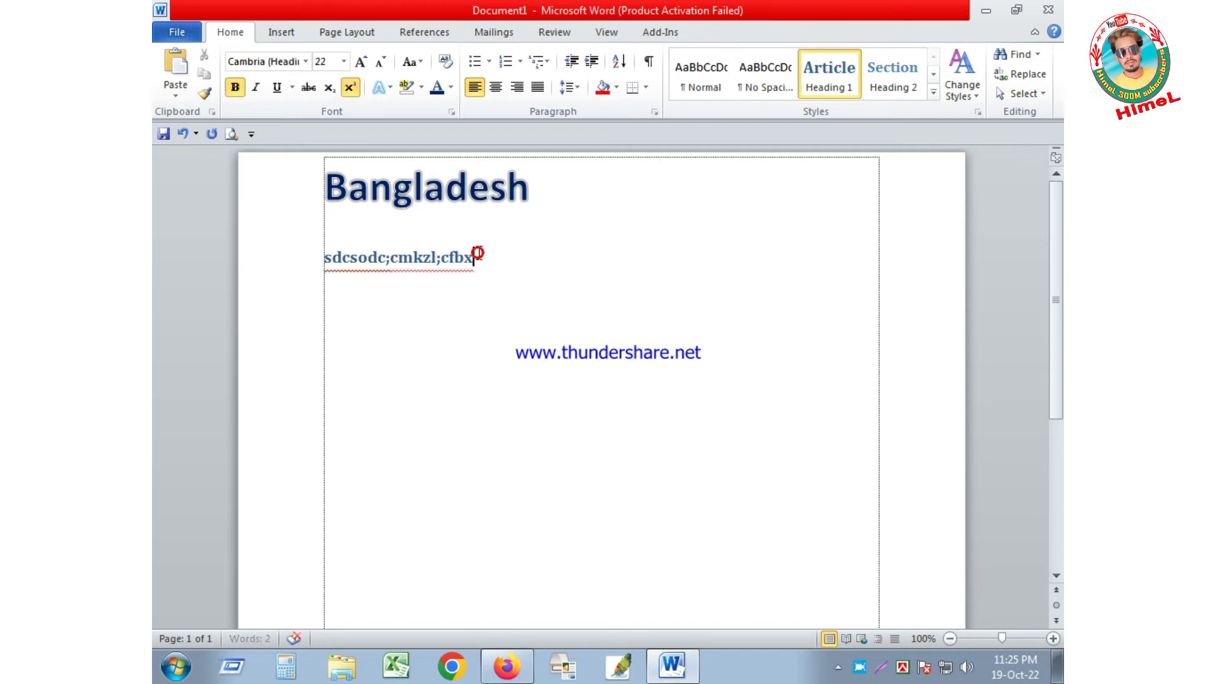
left_click(646, 88)
left_click(573, 213)
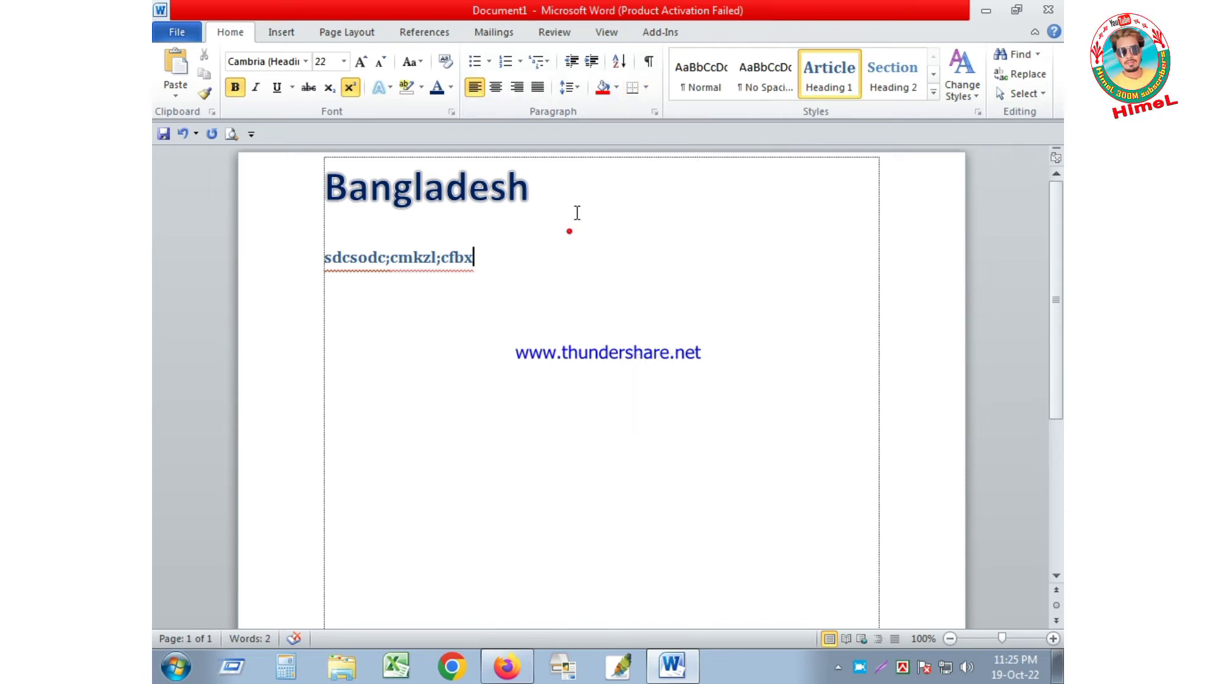
left_click(649, 89)
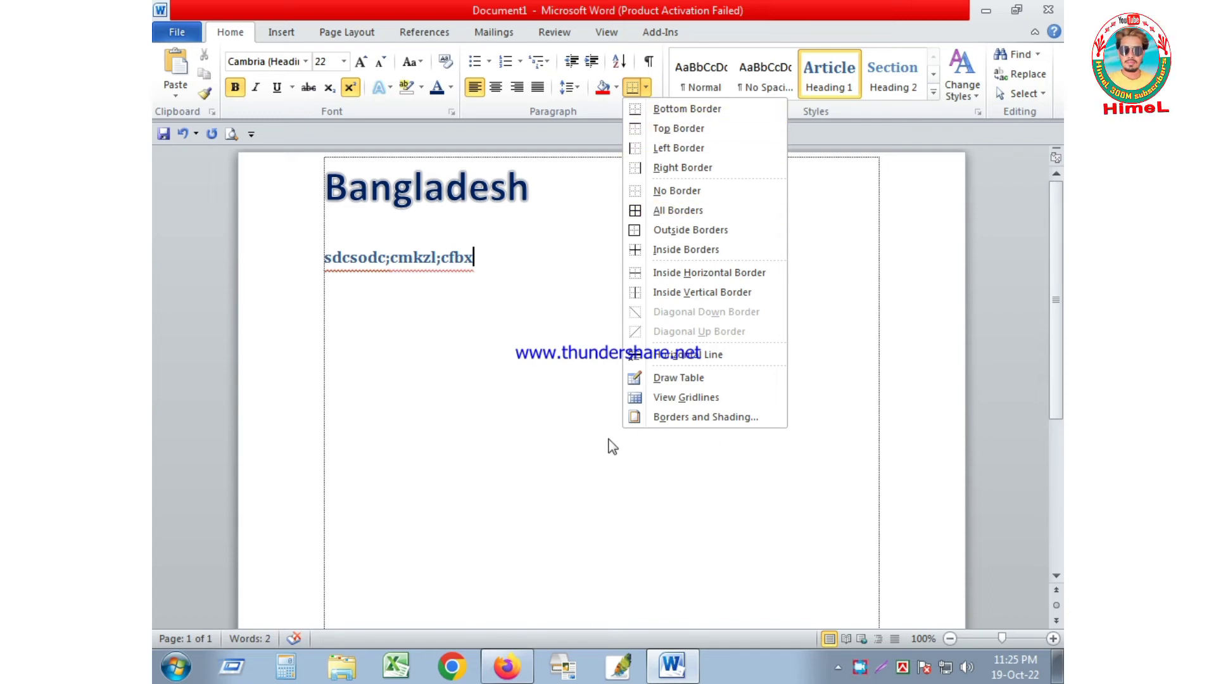
Step: Insert a table with two columns and one row on the blank line below "sdcsodc;cmkzl;cfbx"
left_click(554, 281)
left_click(279, 35)
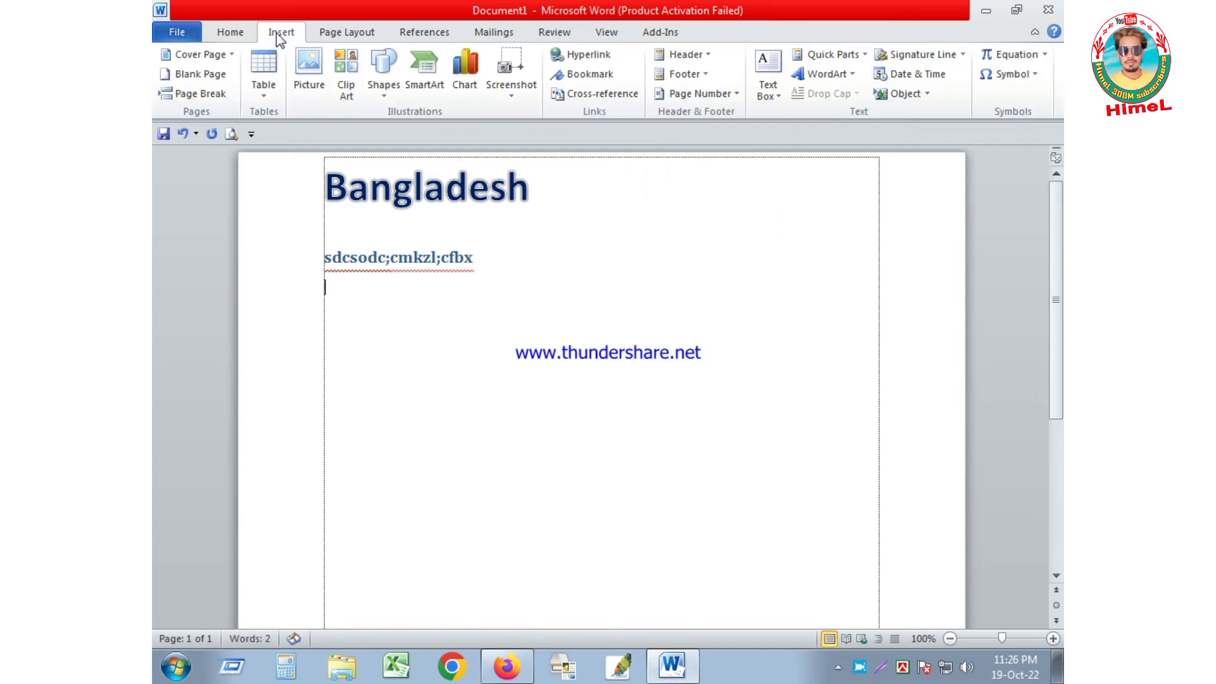
left_click(256, 79)
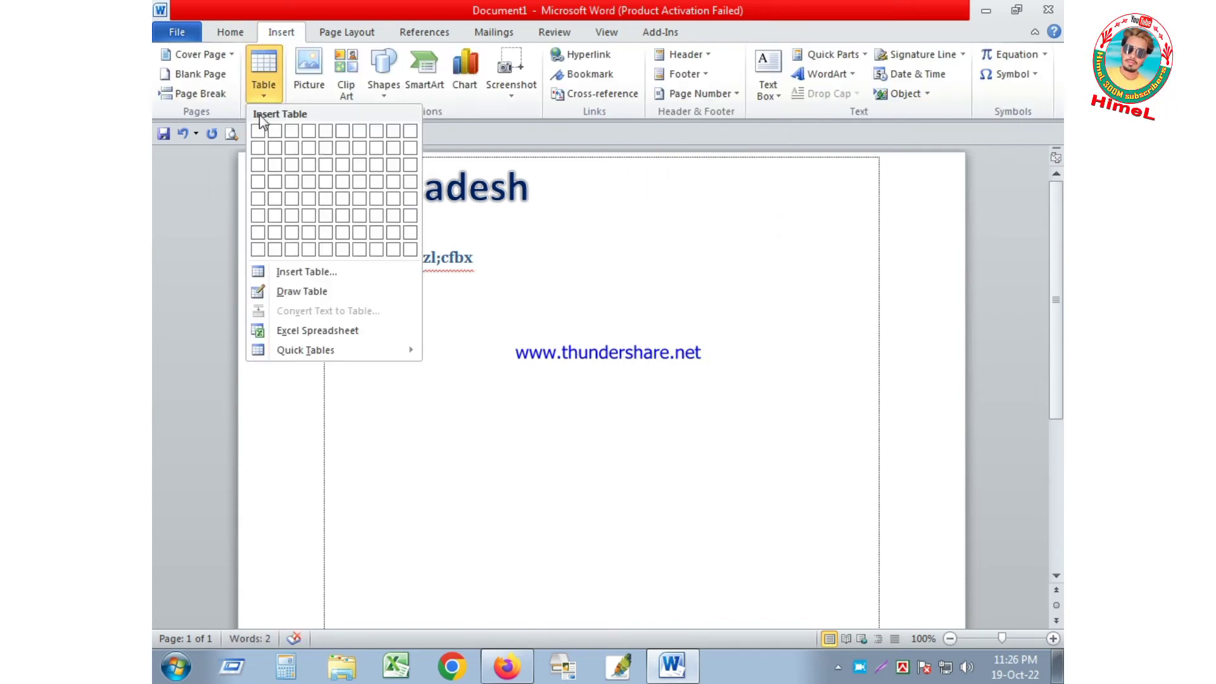
left_click(277, 130)
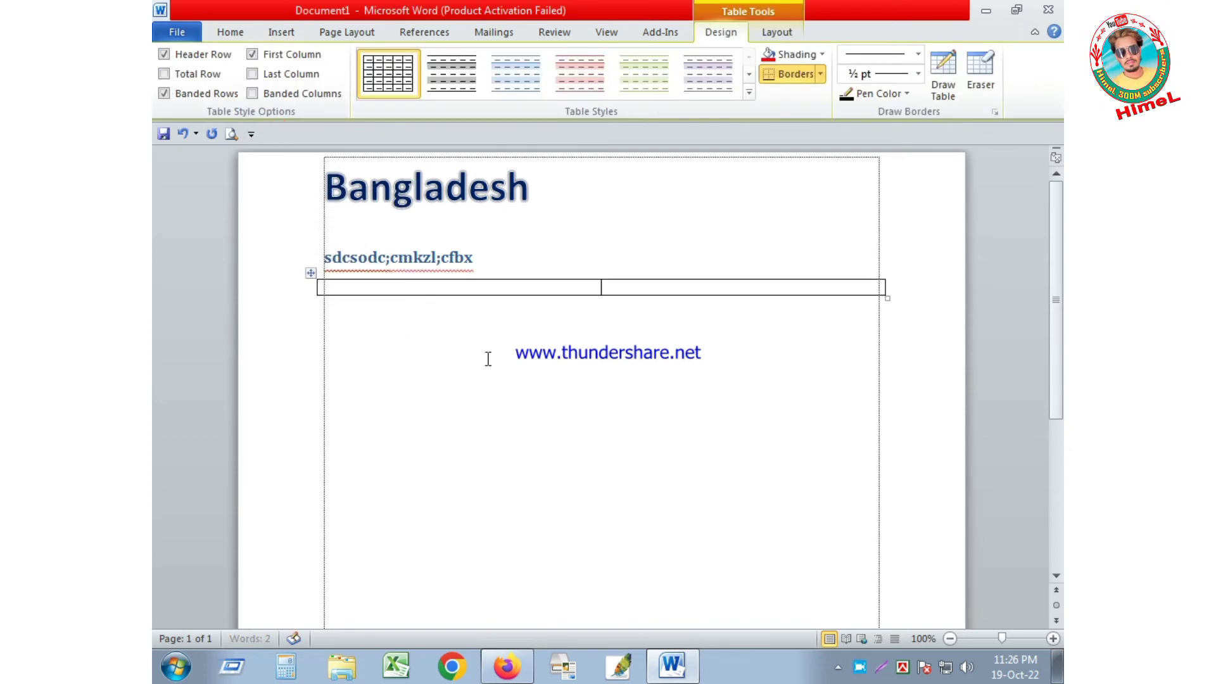
left_click(489, 360)
left_click(524, 285)
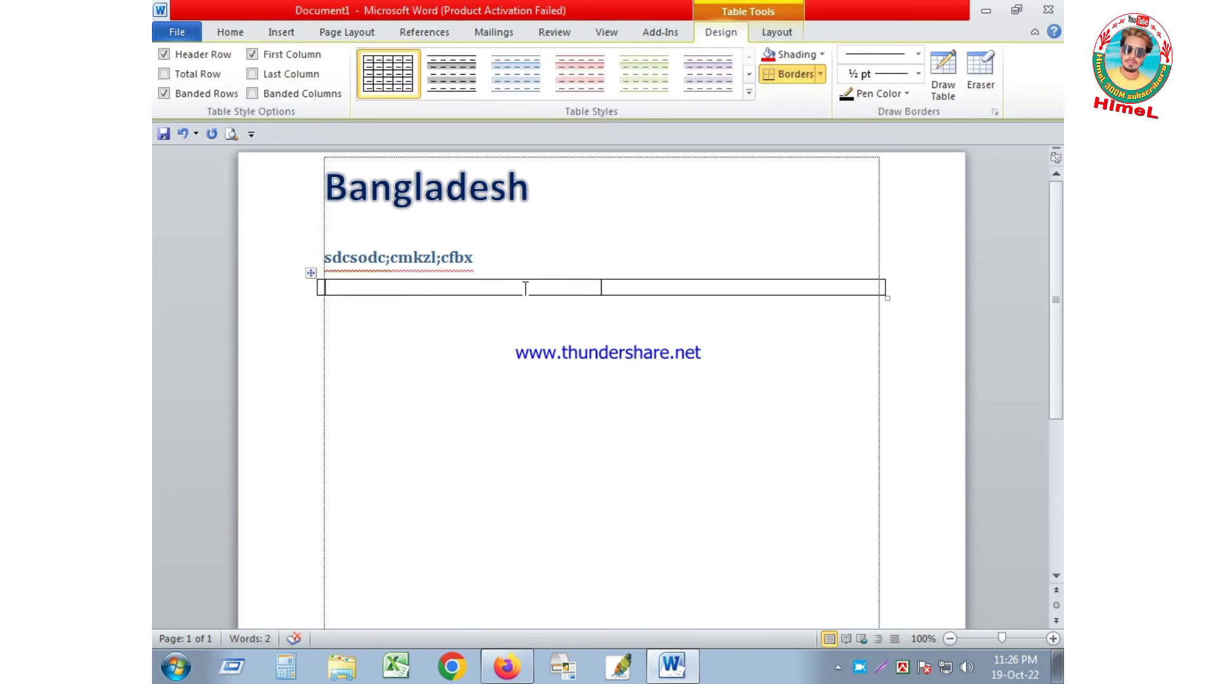
Step: Remove the bottom border of the table's second cell
left_click(244, 32)
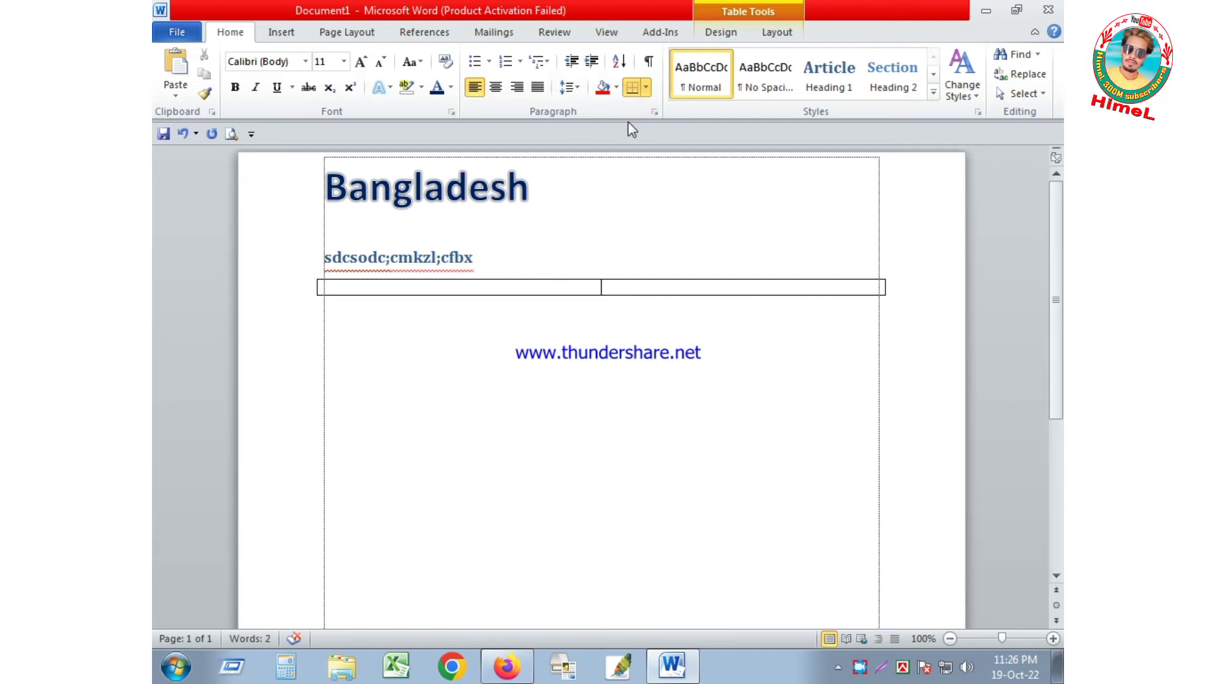
left_click(646, 88)
left_click(555, 290)
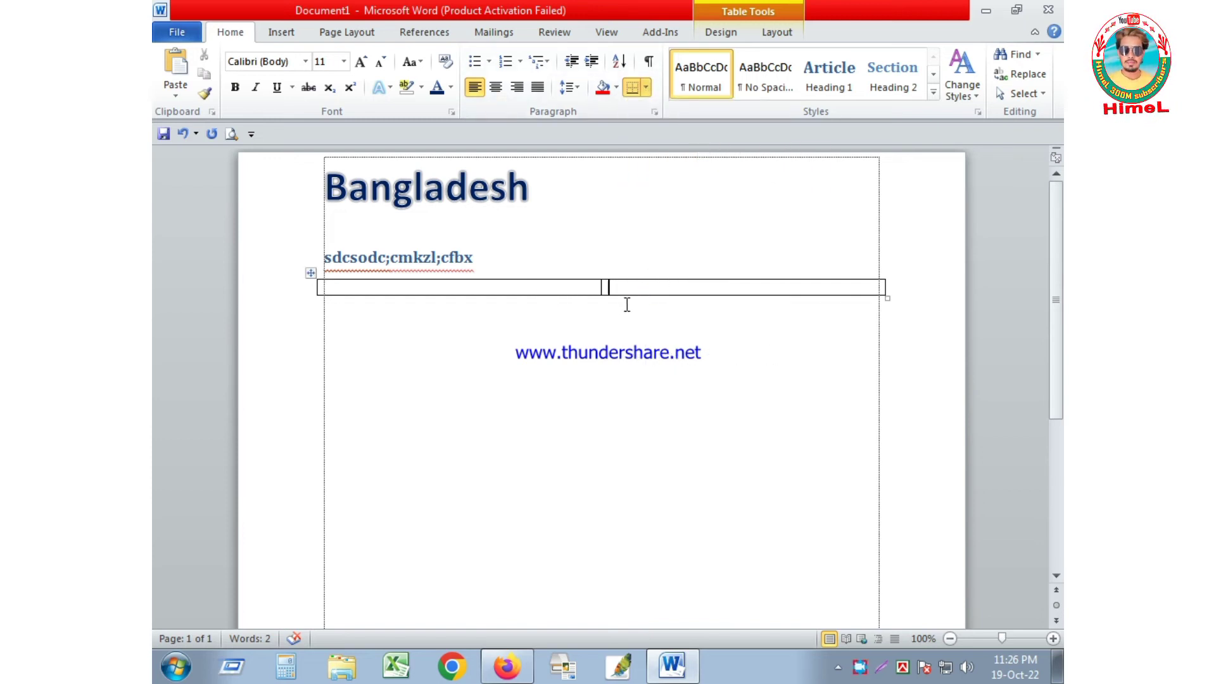
left_click(645, 88)
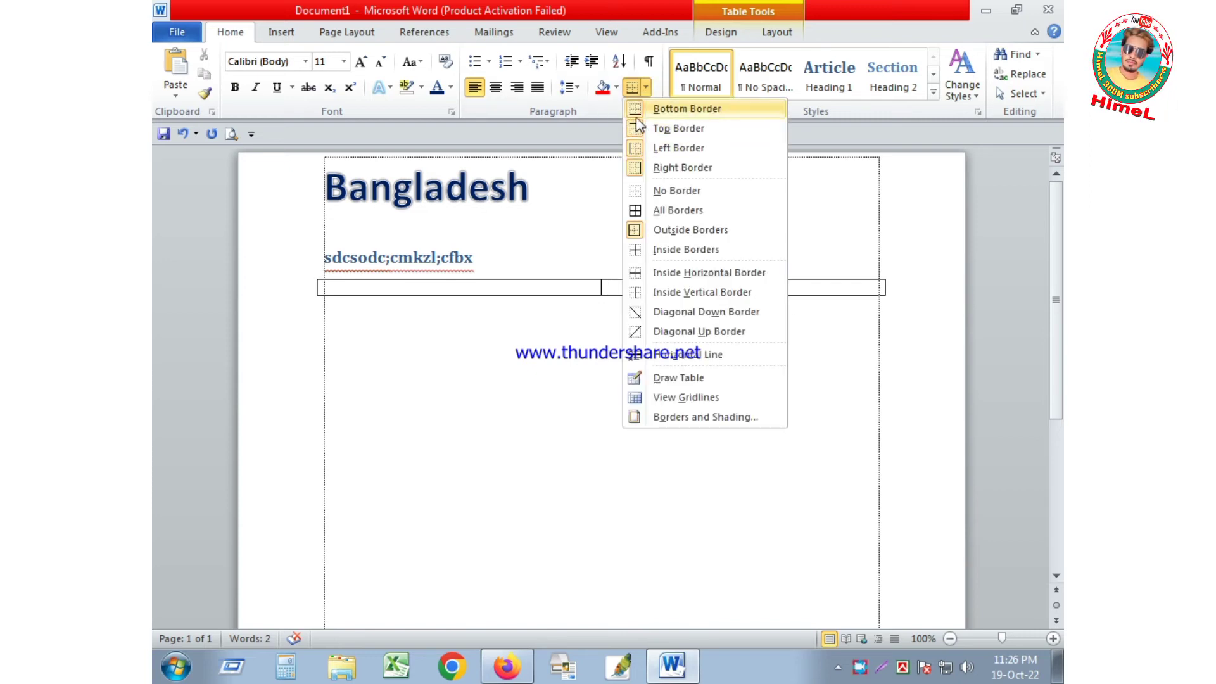
left_click(673, 110)
left_click(640, 358)
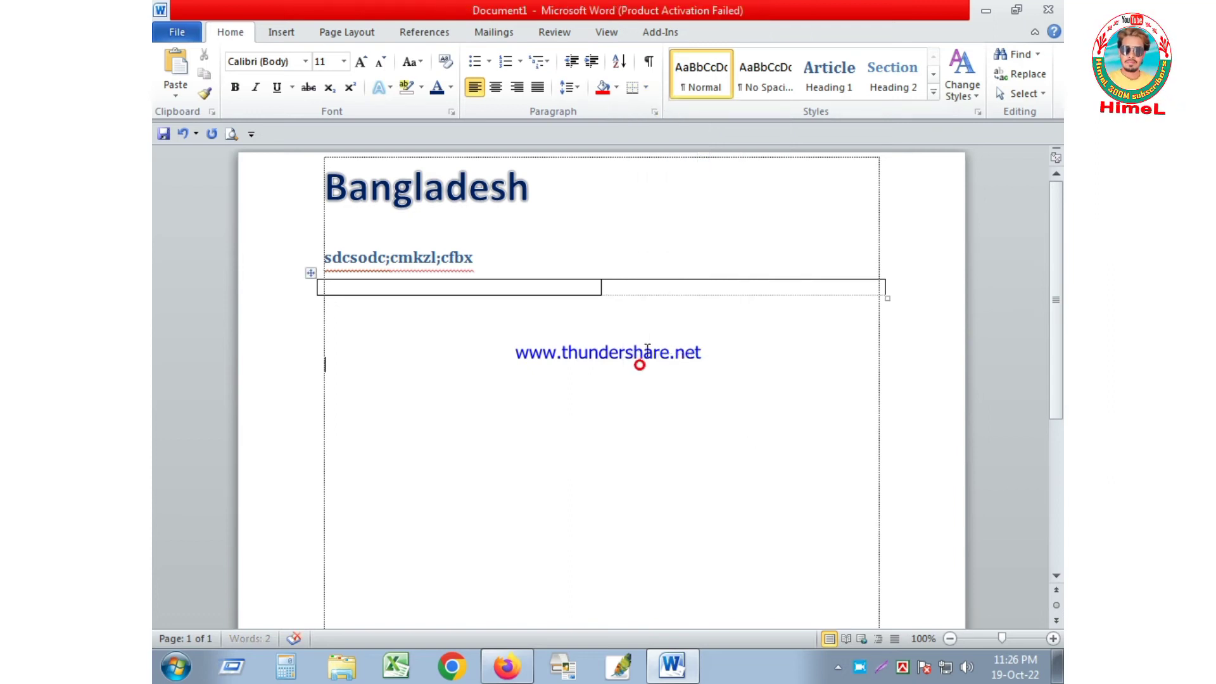
Step: Remove the top border of the table's second cell
left_click(670, 289)
left_click(645, 87)
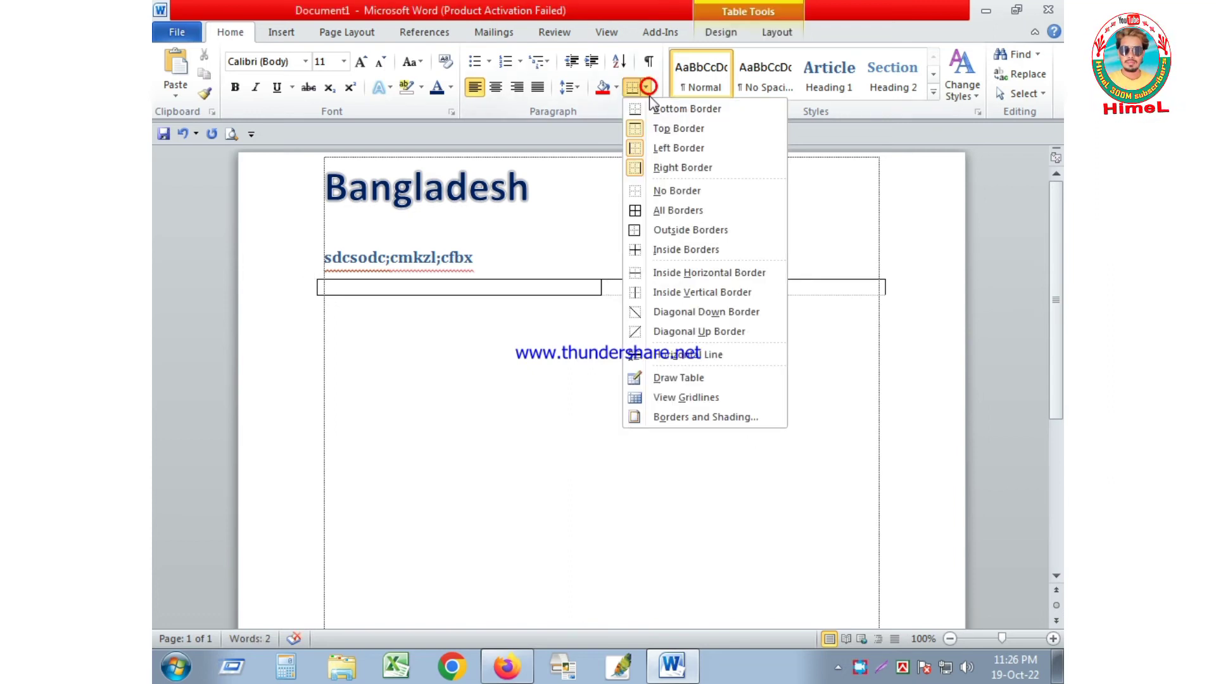
left_click(662, 130)
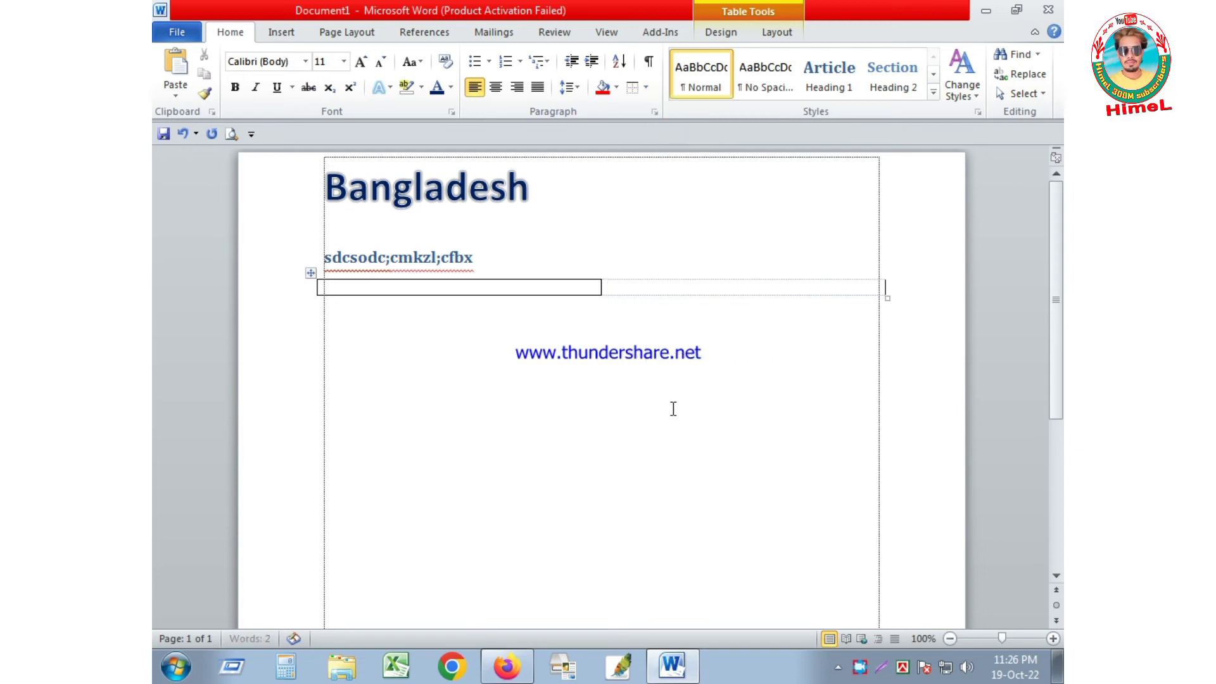
left_click(673, 408)
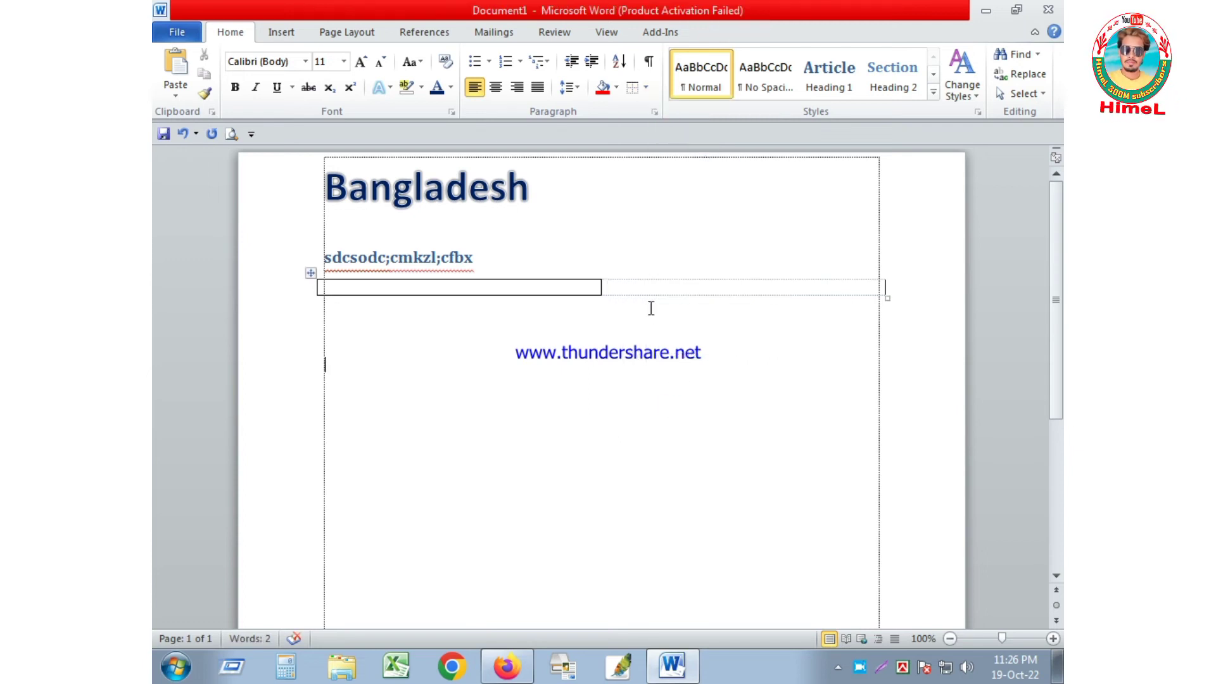
Step: Remove the left and right borders of the table's first cell
left_click(645, 87)
left_click(565, 285)
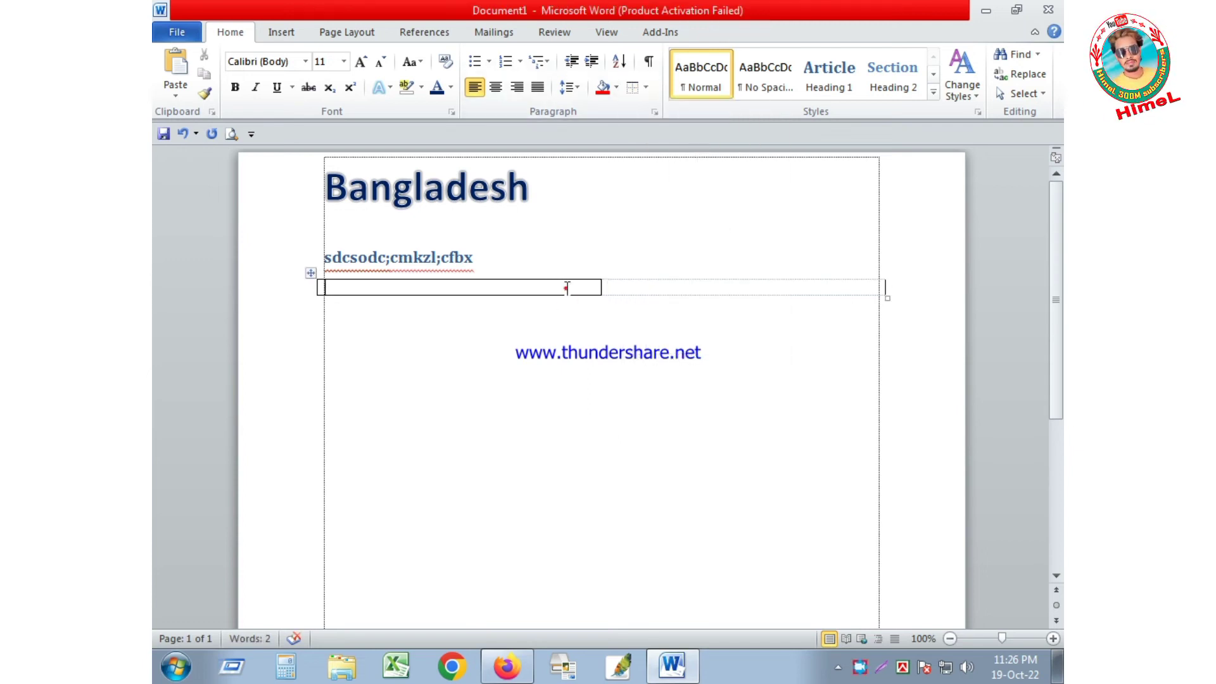
left_click(564, 285)
left_click(645, 88)
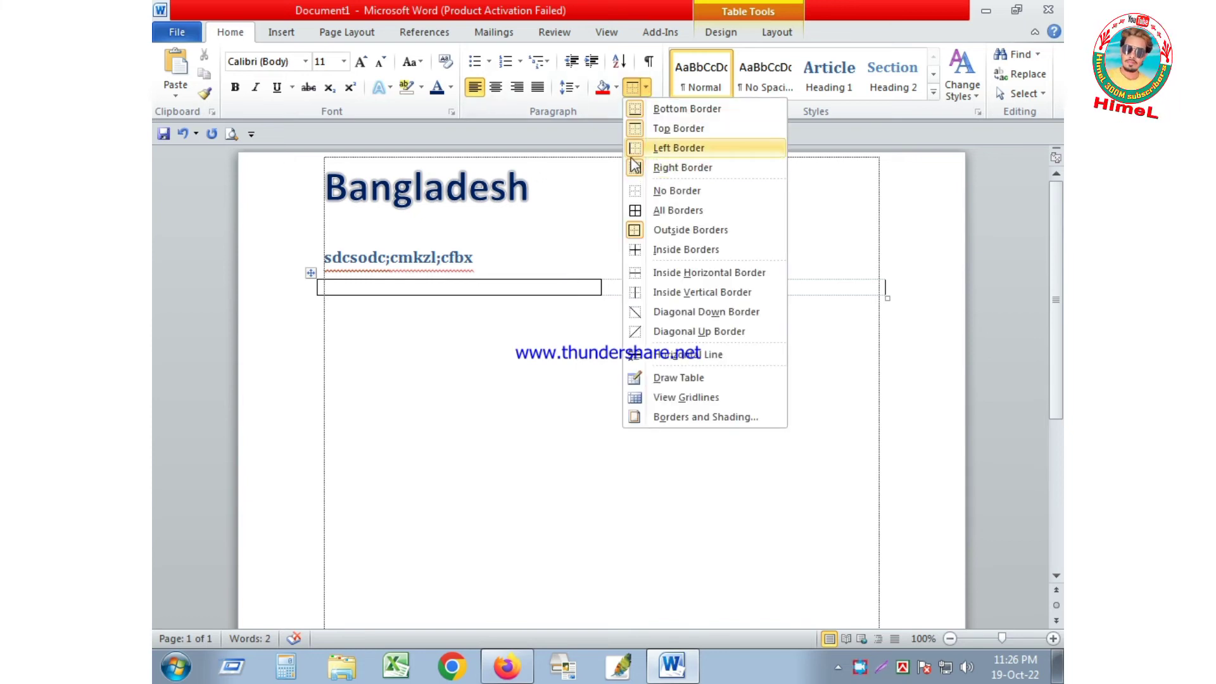
left_click(671, 148)
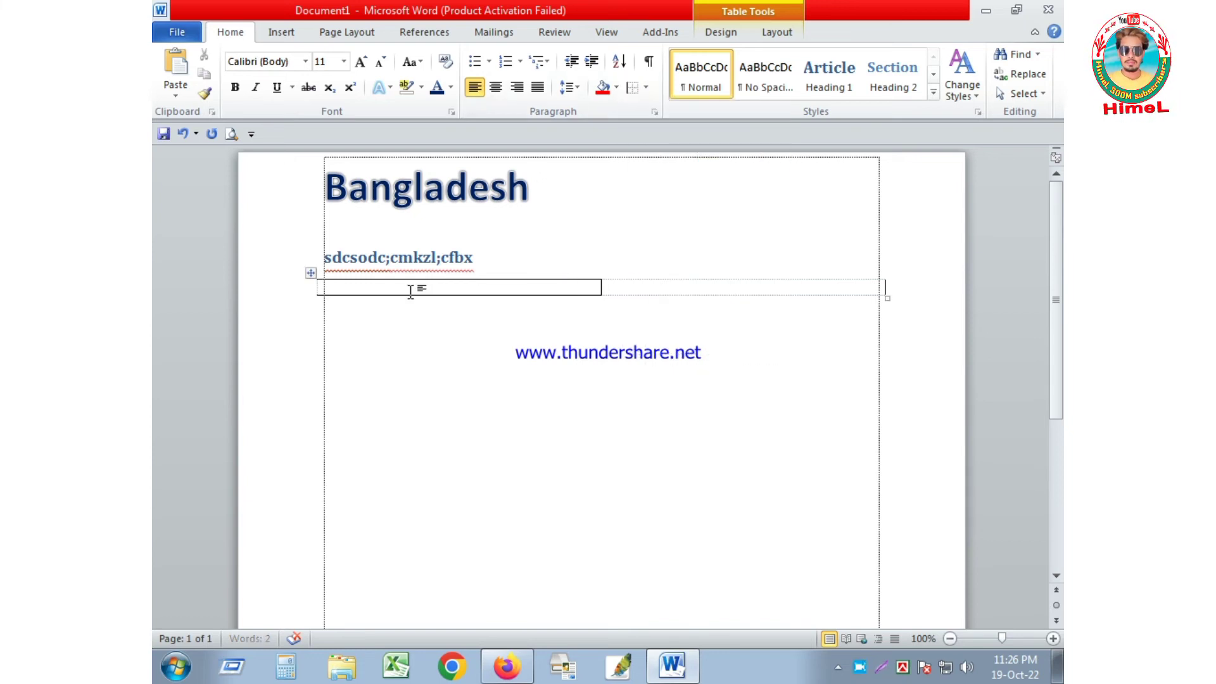
left_click(645, 88)
left_click(671, 168)
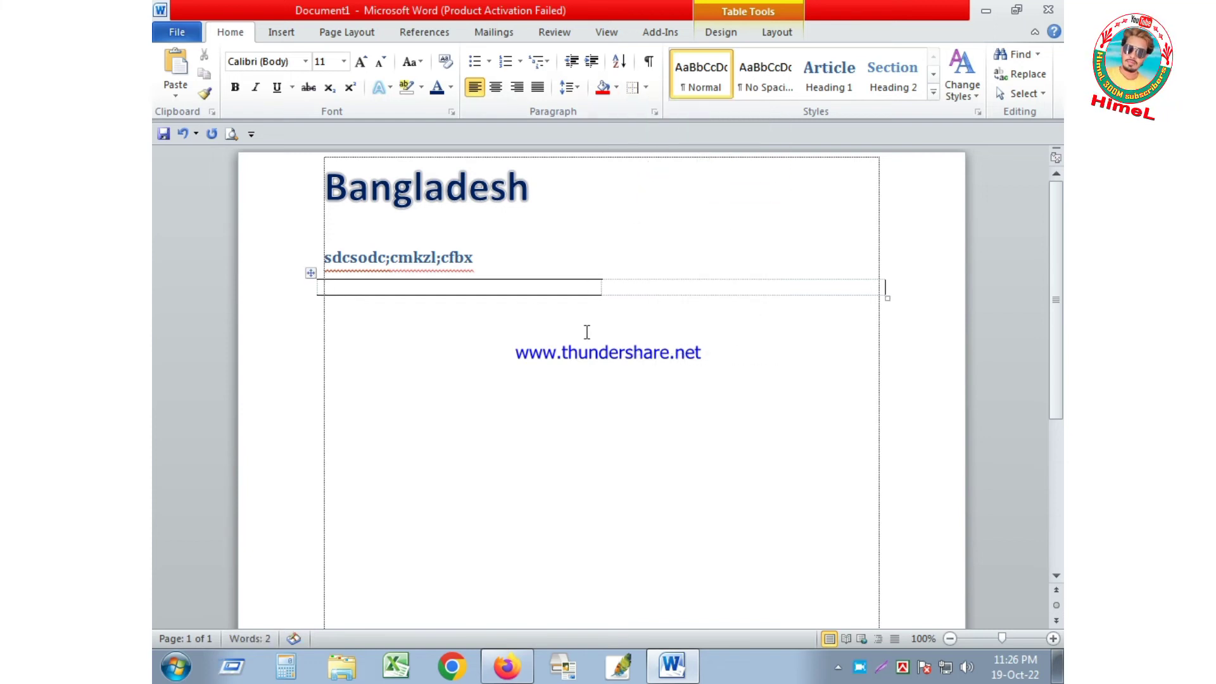
Step: Apply No Border to the table's first cell and to the whole row
left_click(646, 88)
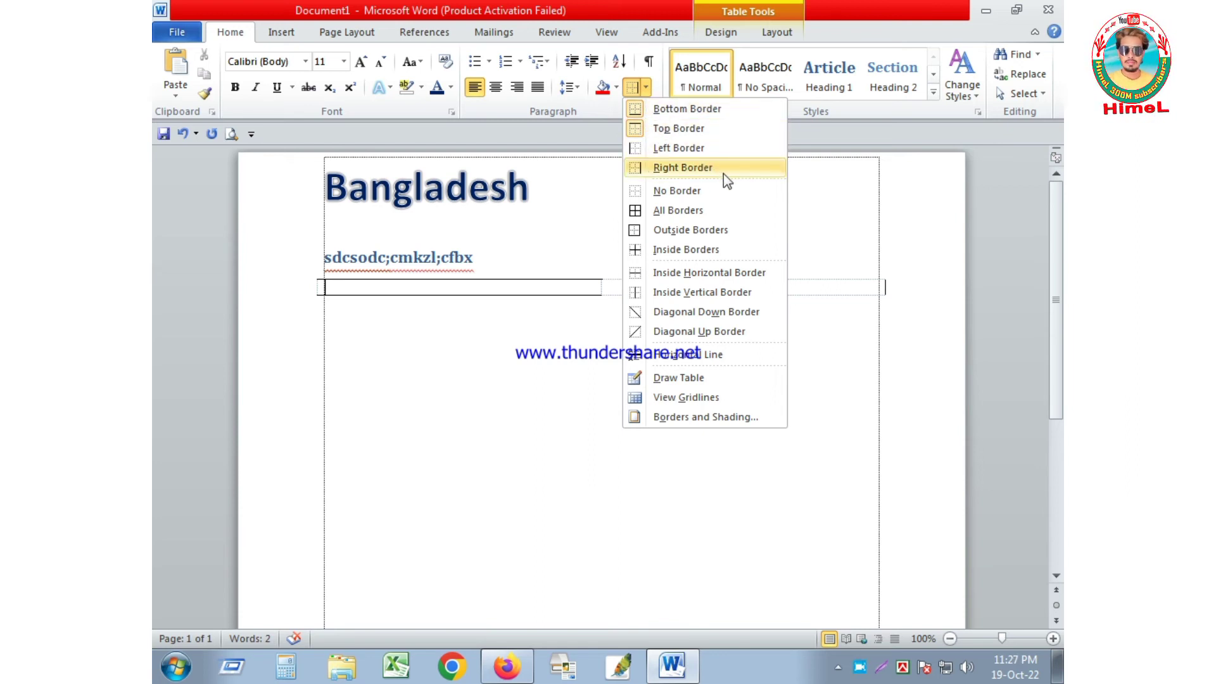
left_click(701, 192)
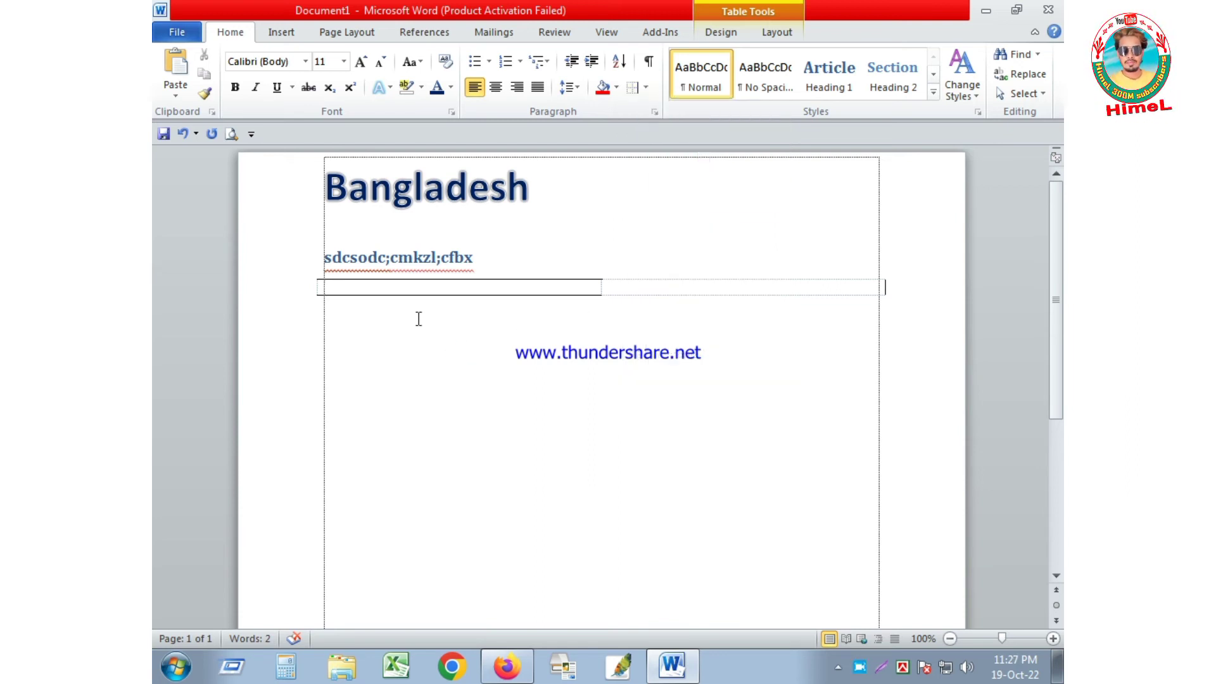
left_click(293, 293)
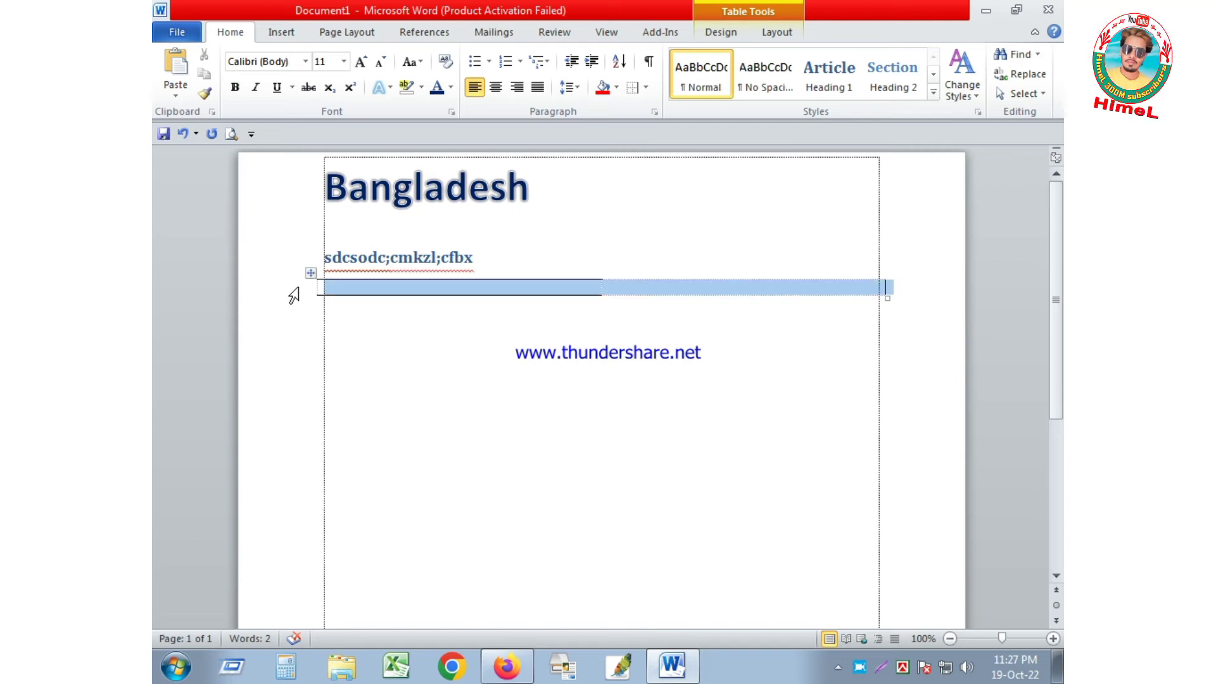
left_click(645, 88)
left_click(659, 192)
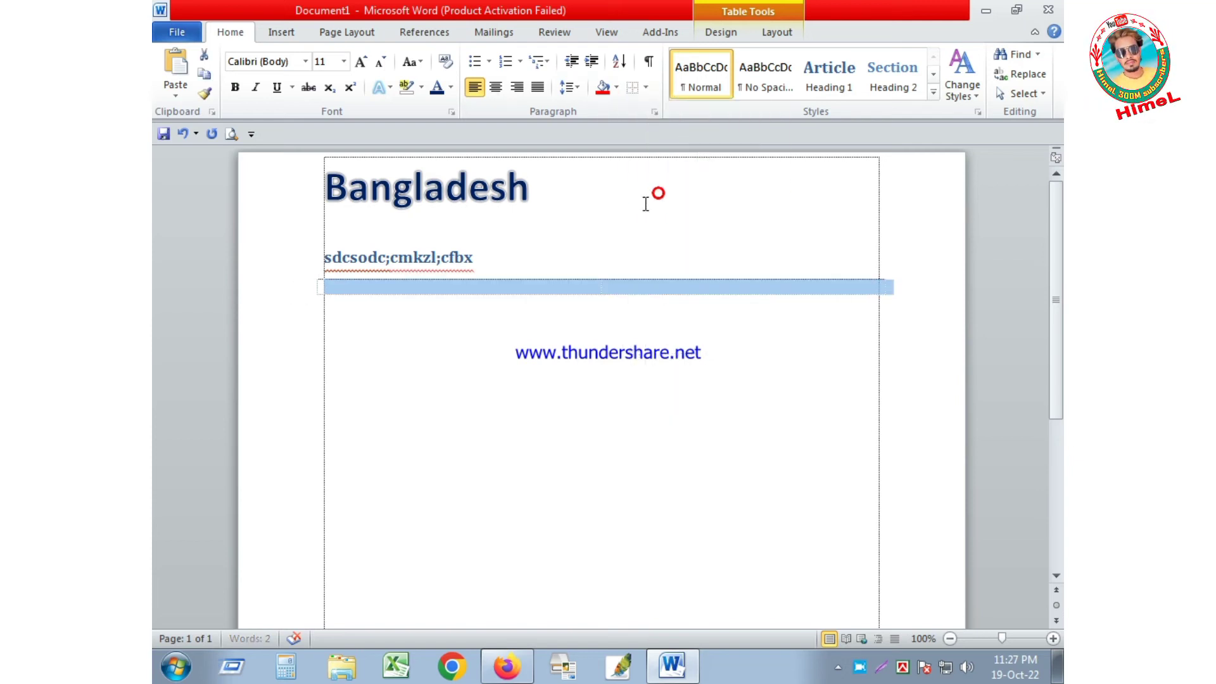
left_click(540, 336)
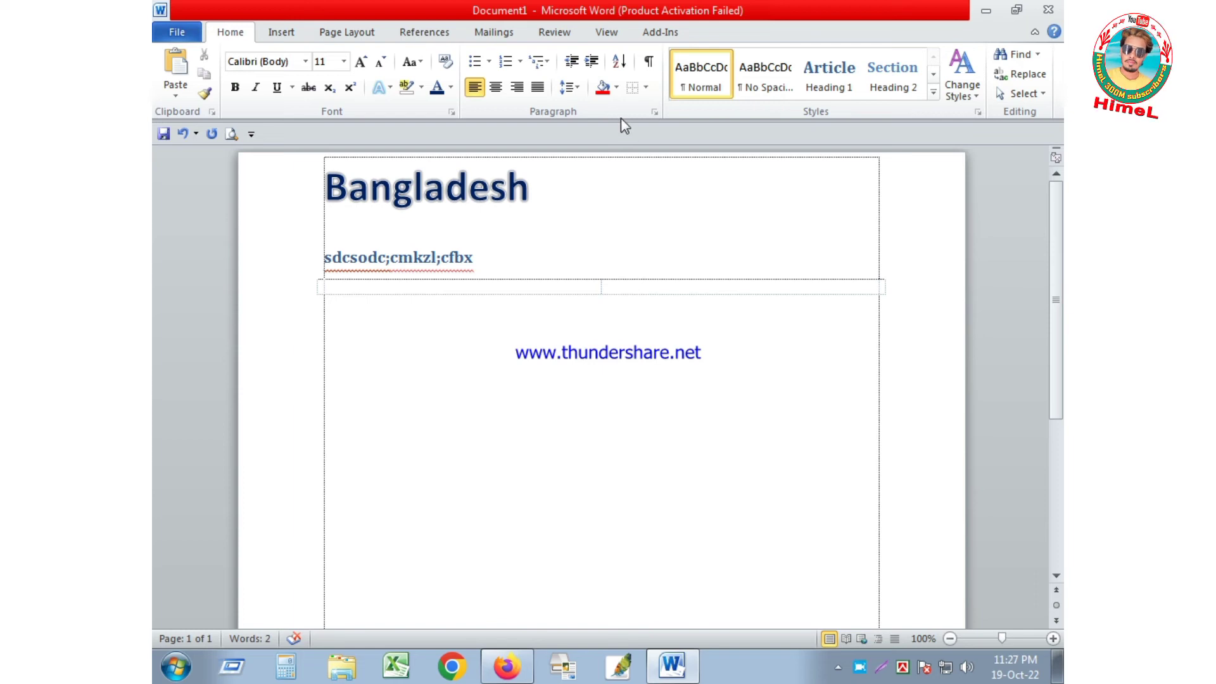
left_click(645, 88)
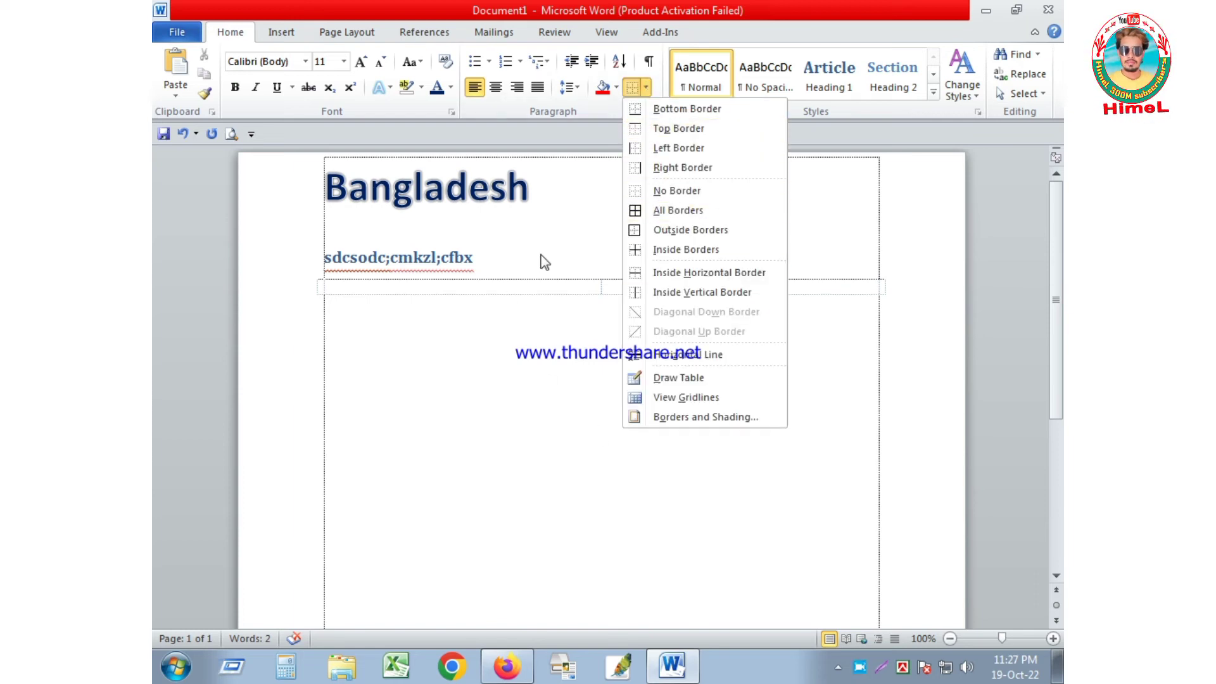
left_click(515, 379)
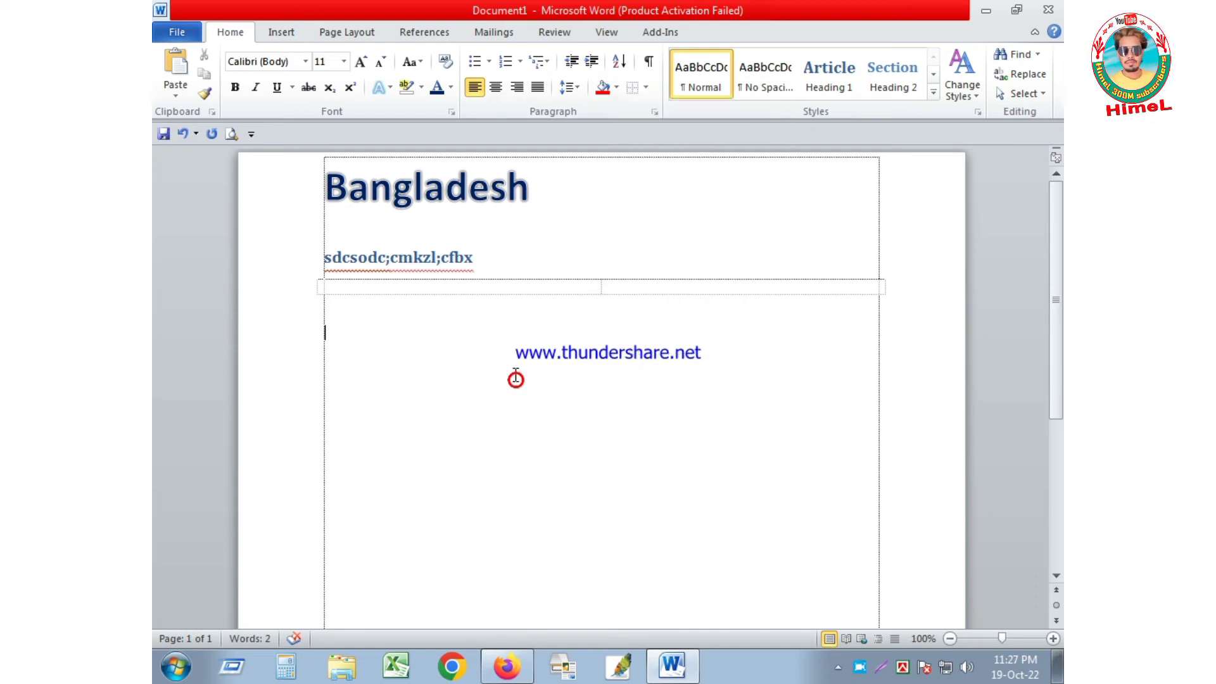
left_click(646, 88)
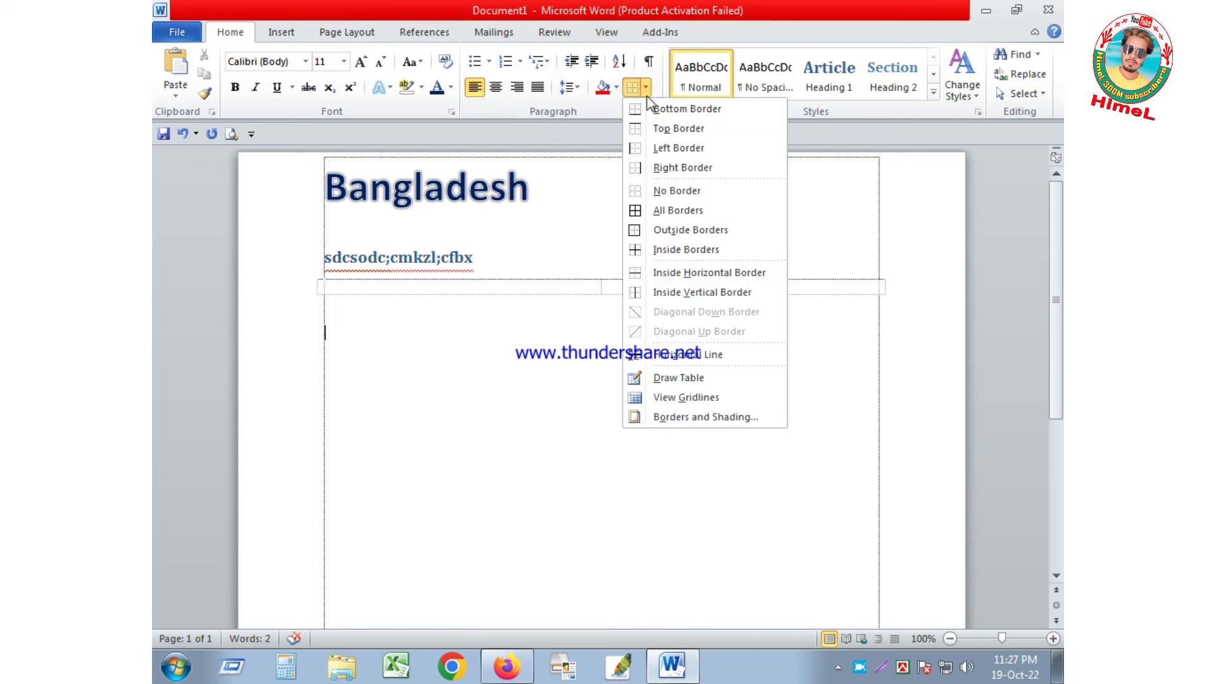
left_click(434, 356)
Step: Use Draw Table to redraw the two-cell table's outer borders and the divider between its cells with a ½ pt line
left_click(449, 288)
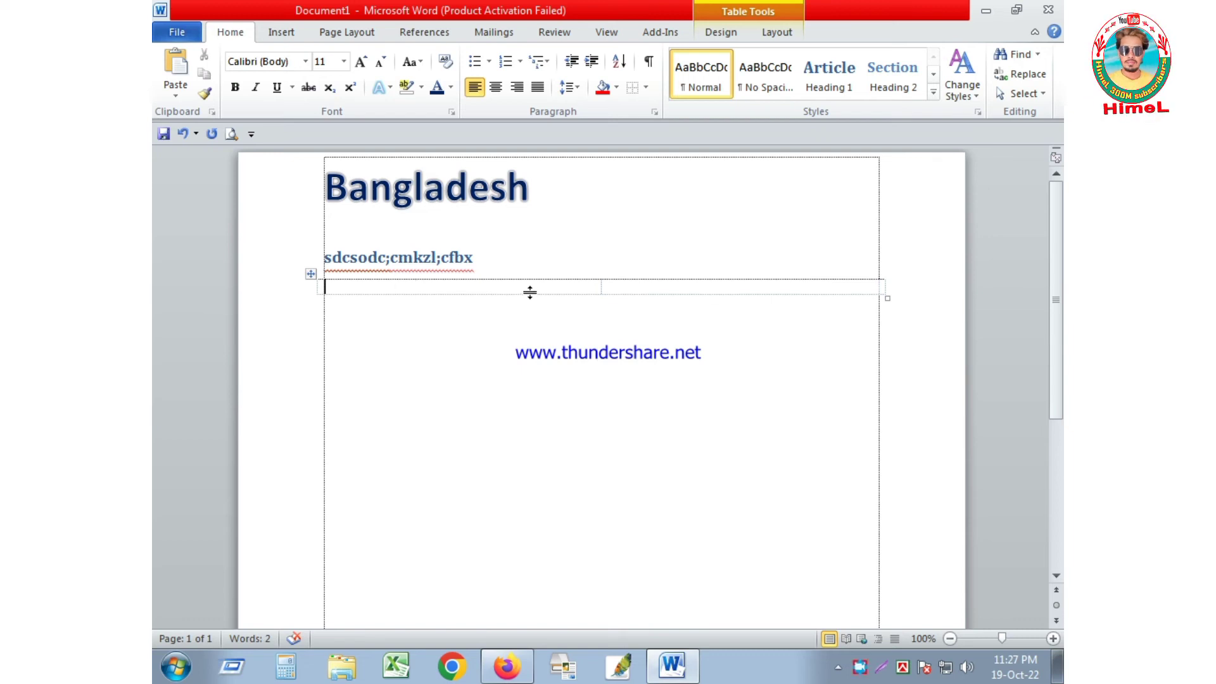
left_click(647, 88)
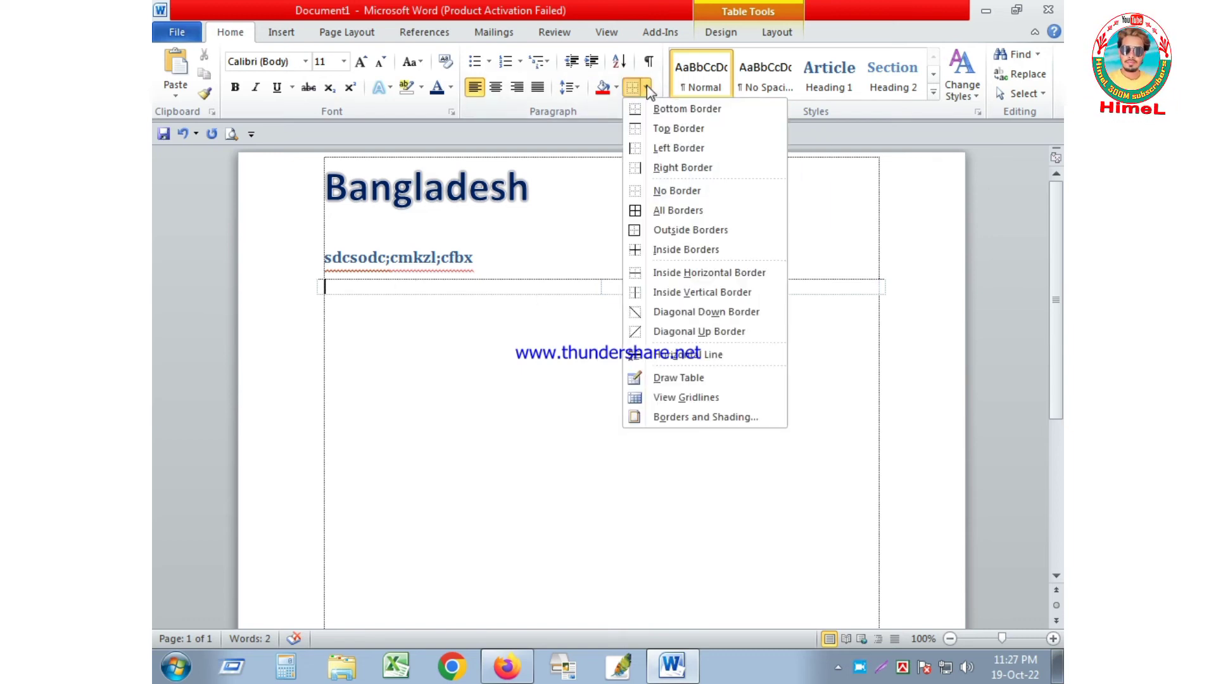
left_click(686, 379)
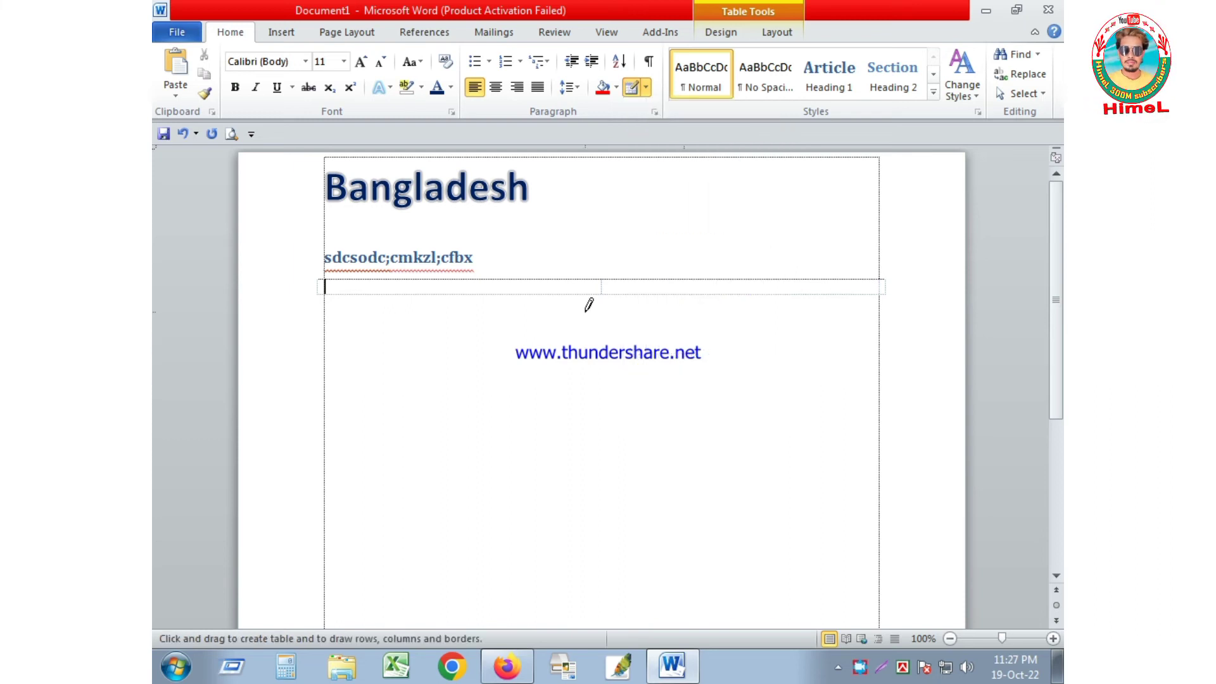
left_click(546, 278)
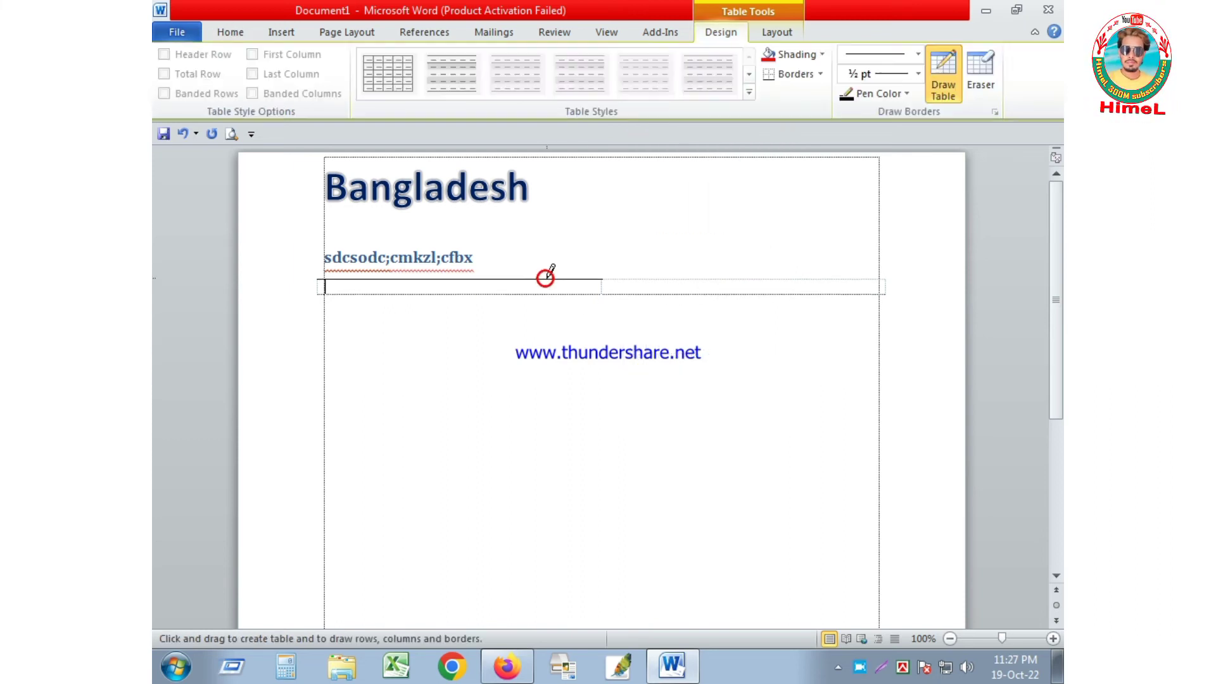
left_click(642, 279)
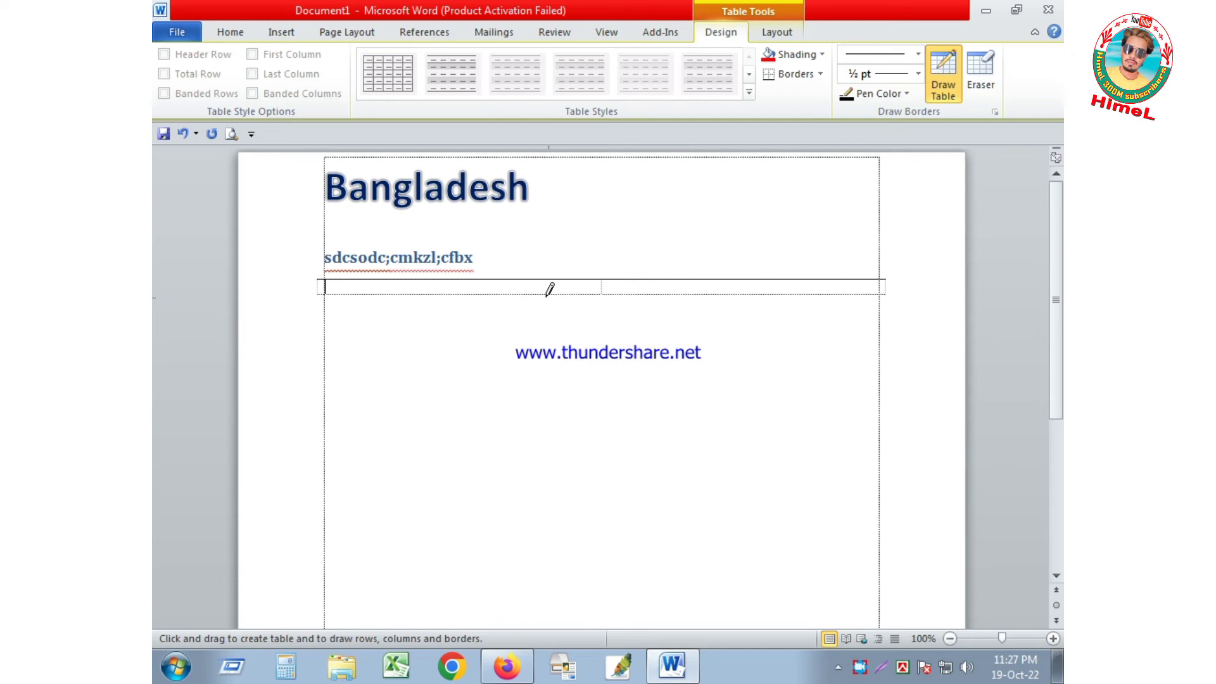
left_click(645, 295)
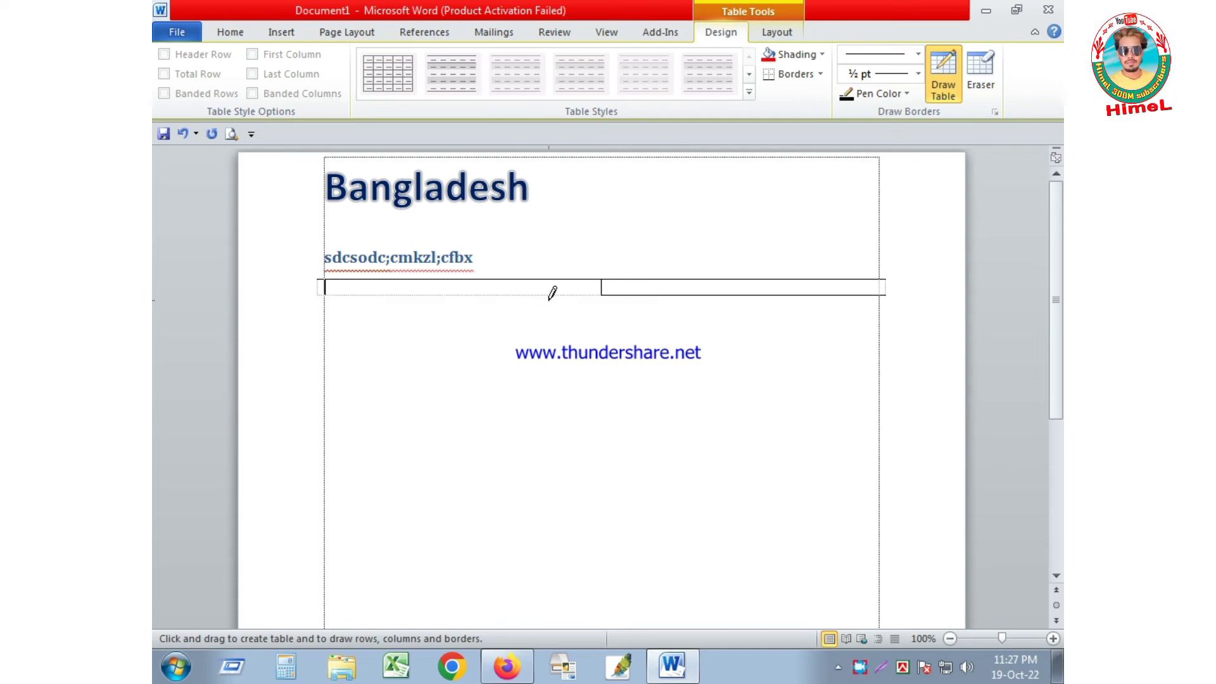
left_click(480, 296)
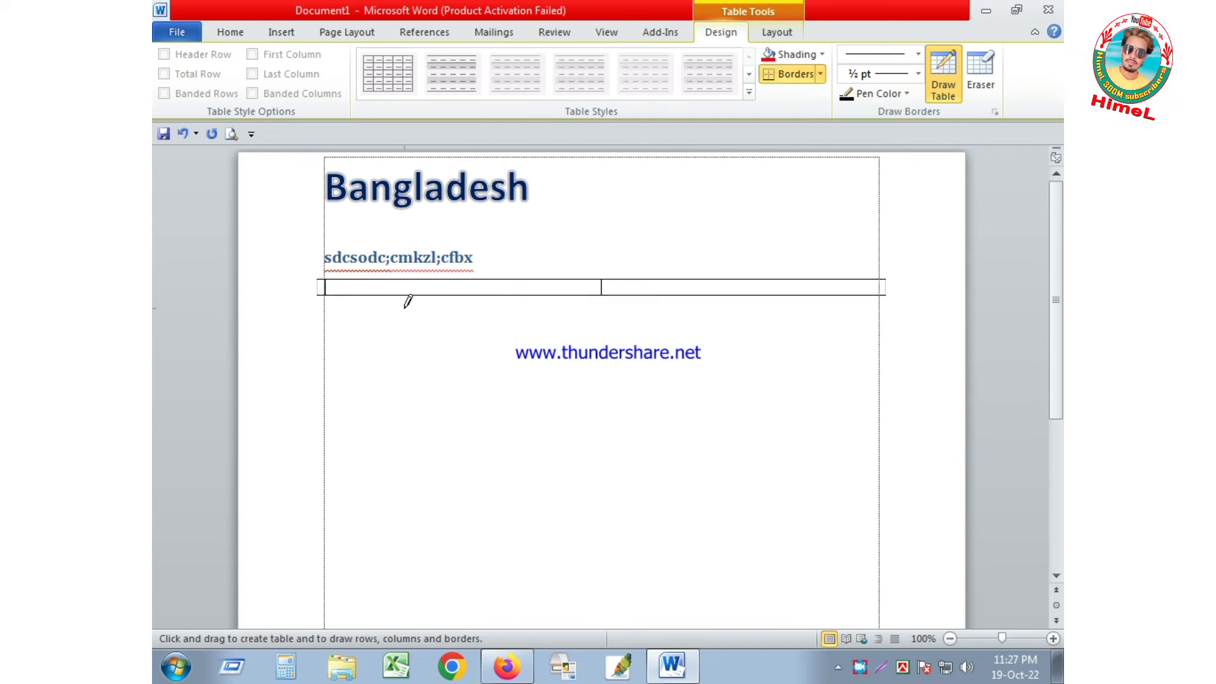
left_click(316, 283)
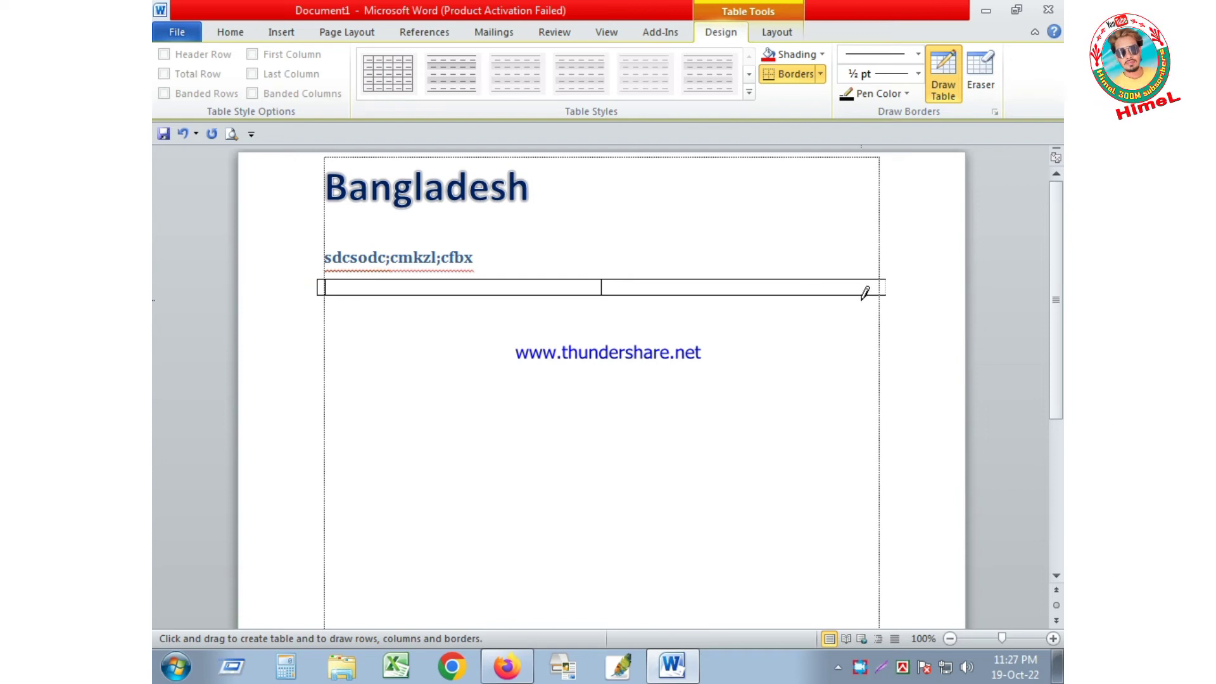
left_click(884, 287)
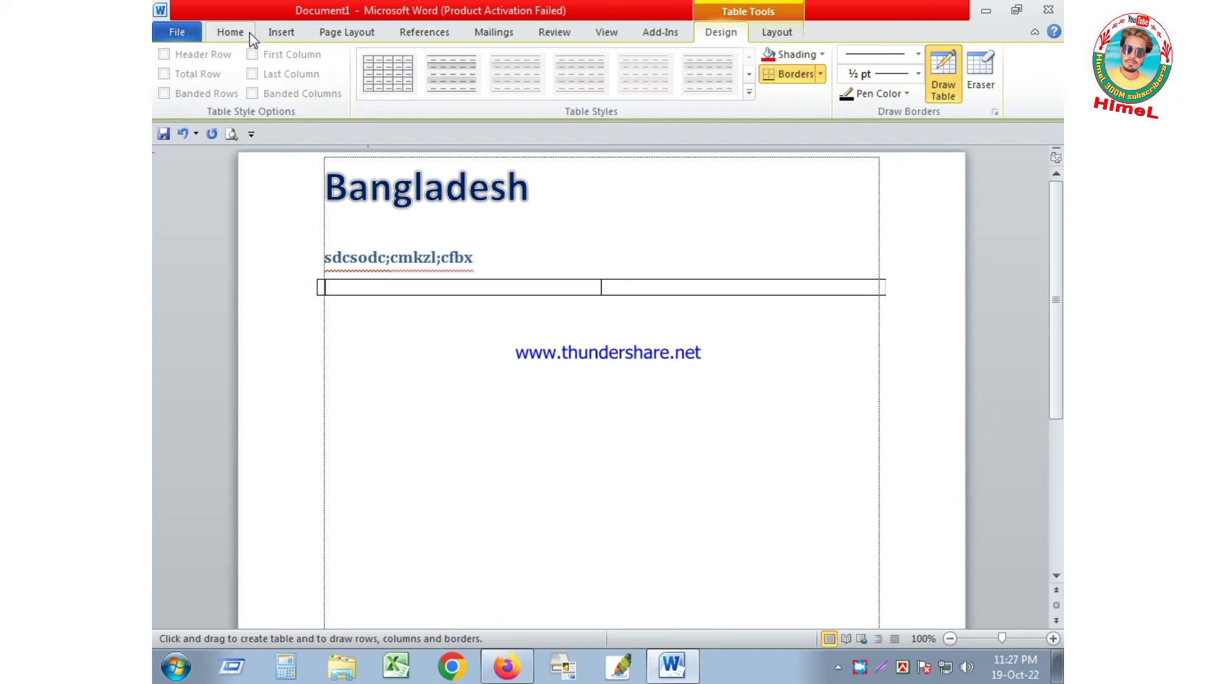
left_click(231, 33)
left_click(645, 87)
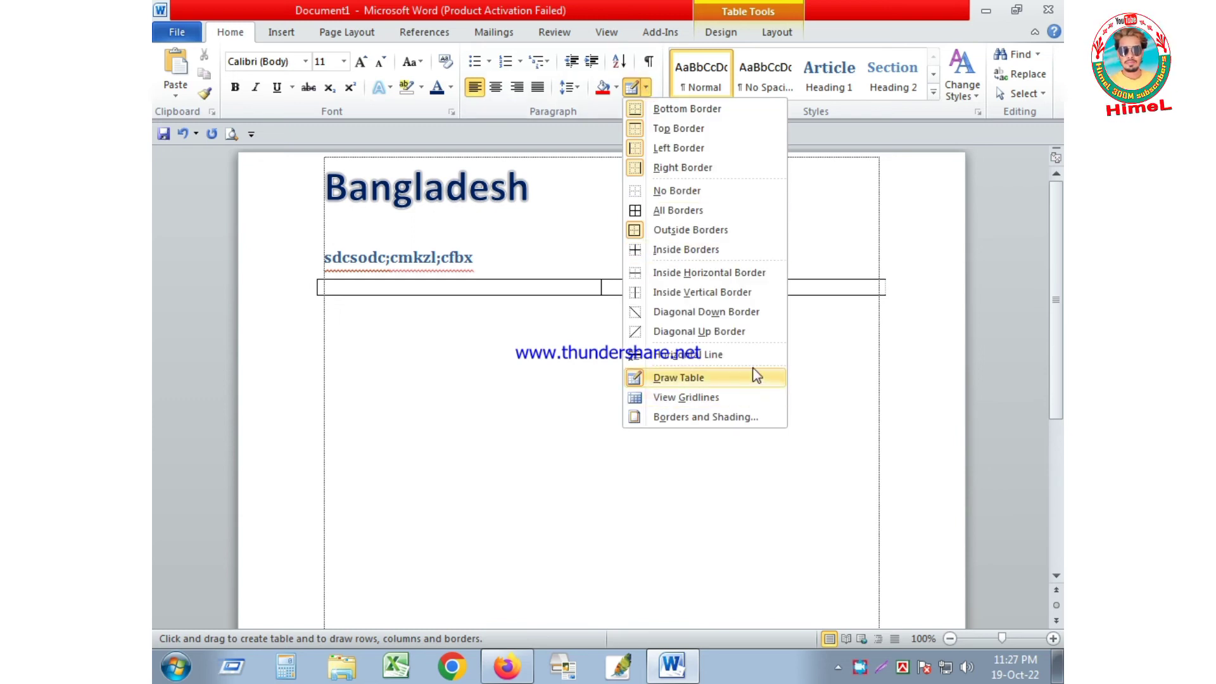
left_click(490, 381)
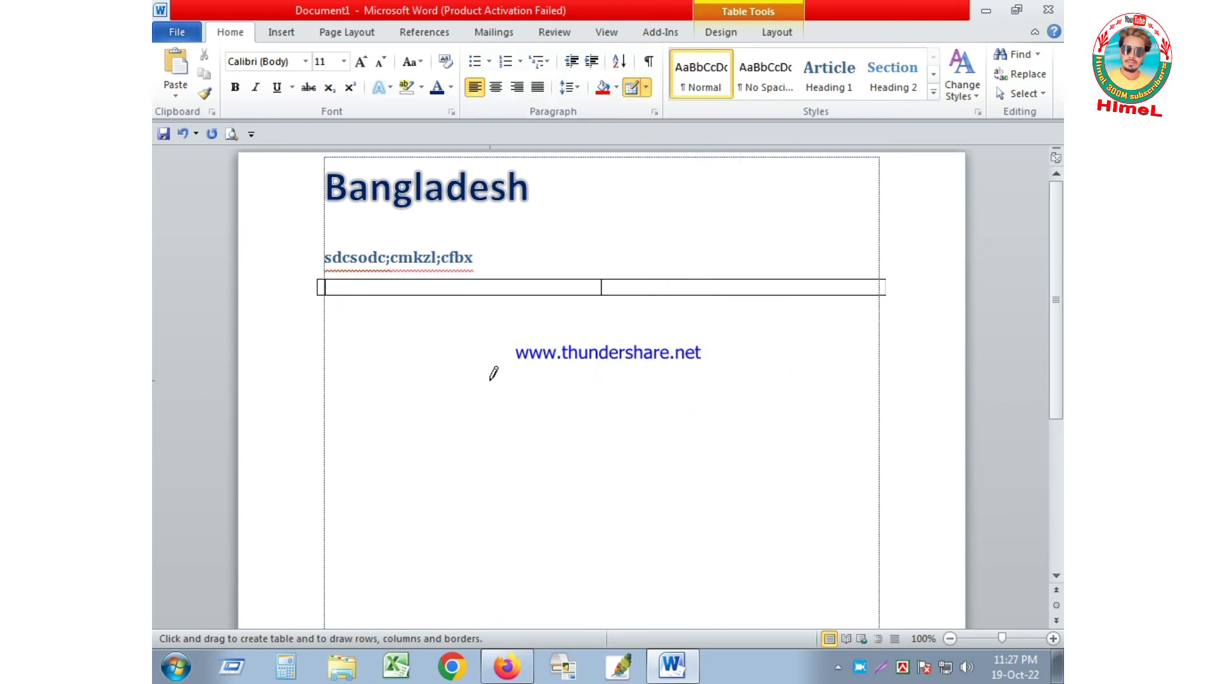
Step: Add a new line below the "Bangladesh" heading and insert a horizontal line there
left_click(552, 199)
left_click(541, 193)
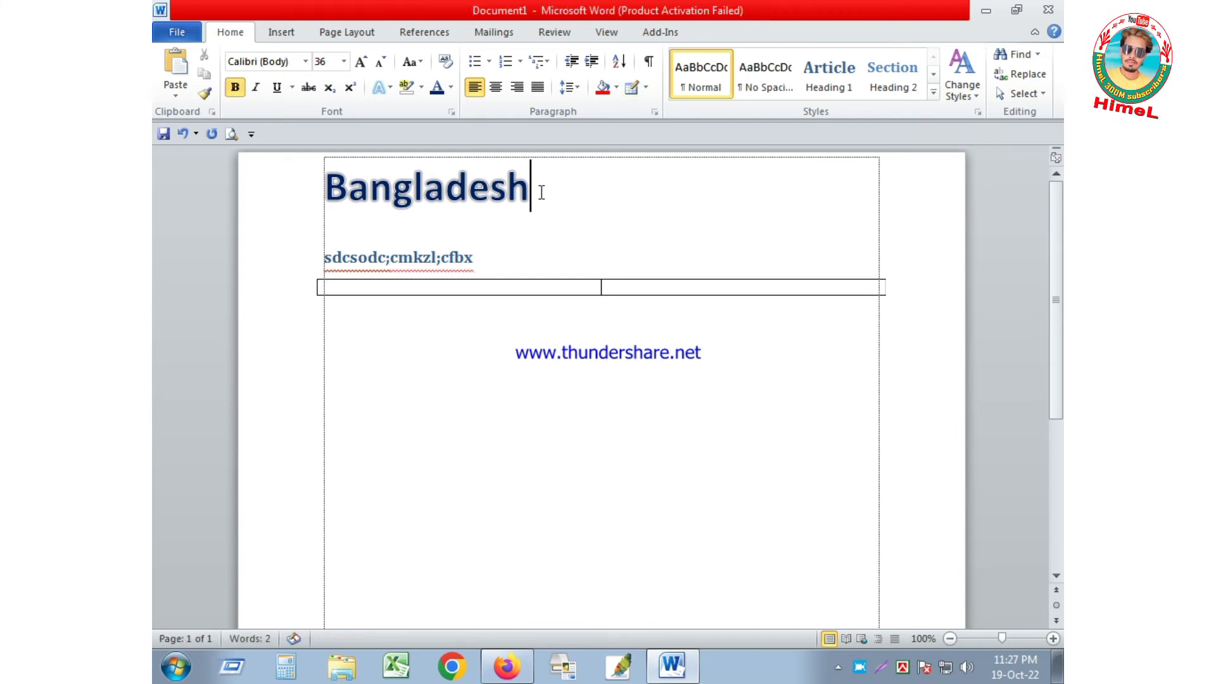
key("Return")
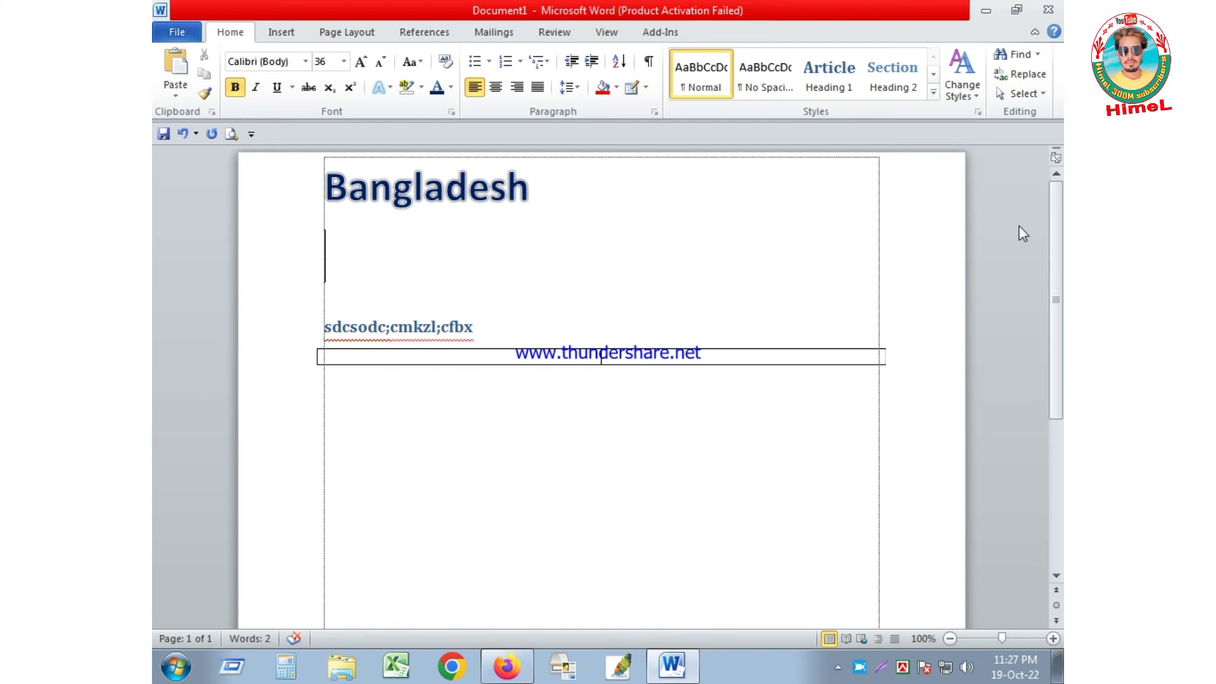
left_click(647, 89)
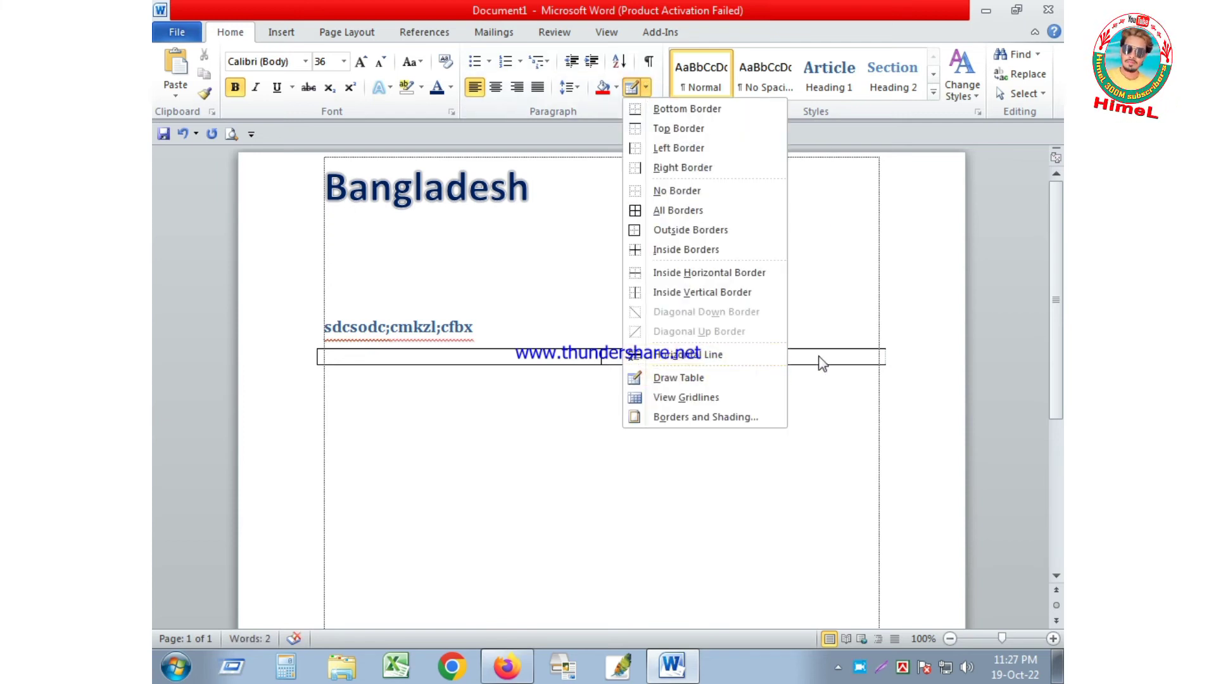
left_click(692, 358)
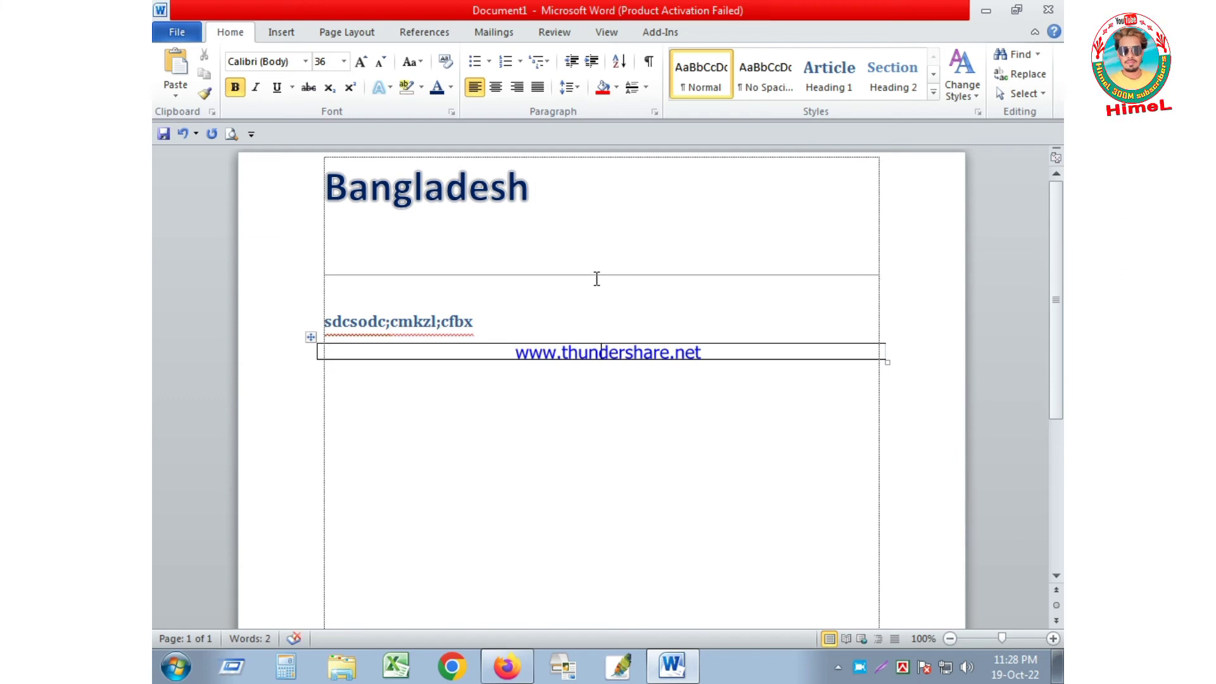
Step: Format the horizontal line with solid black color and a height of 5 pt
left_click(577, 276)
left_click(583, 309)
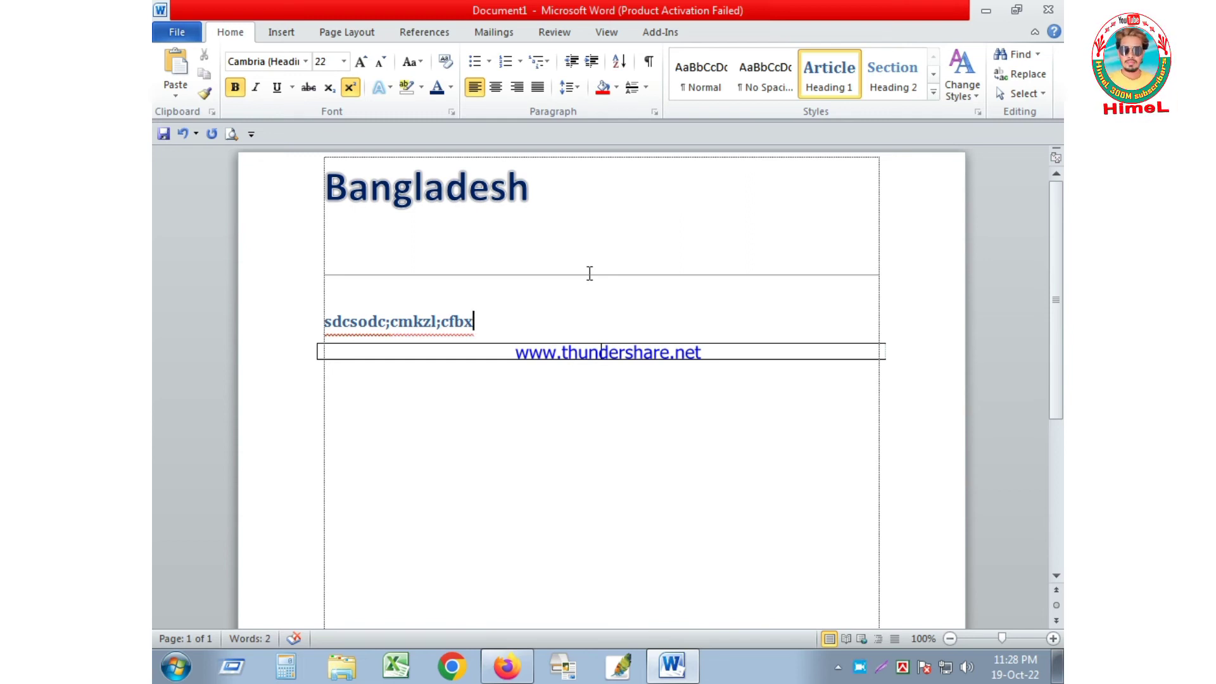
double_click(589, 274)
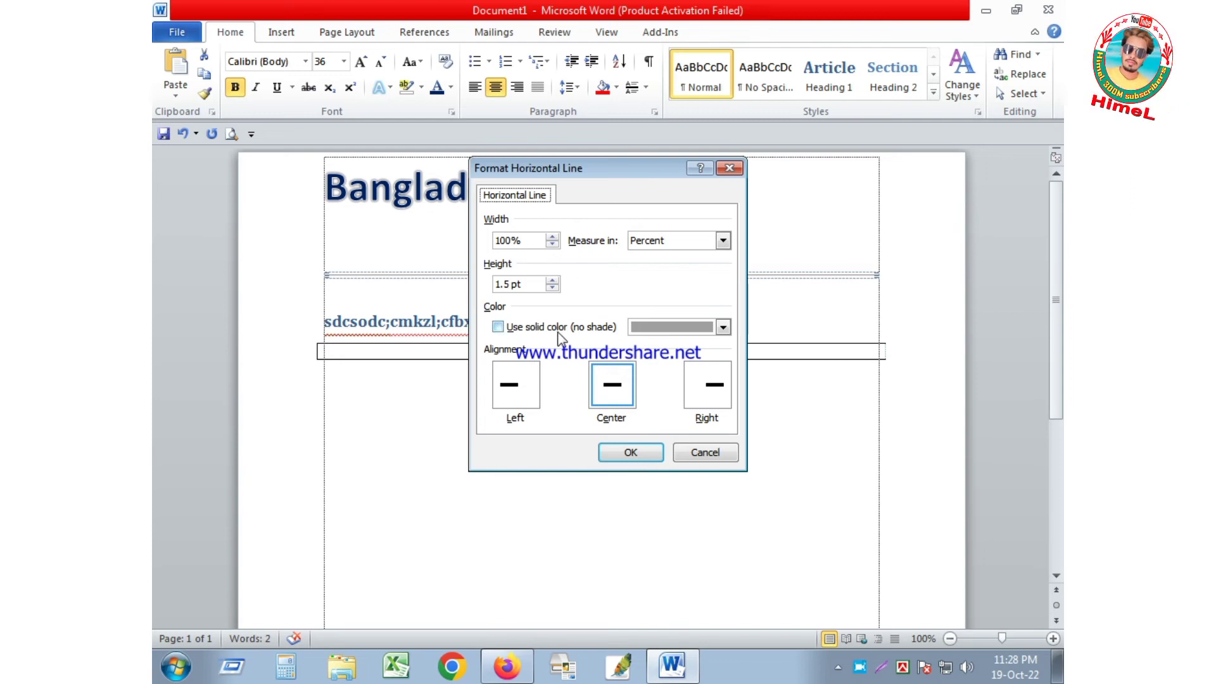
left_click(723, 328)
left_click(652, 362)
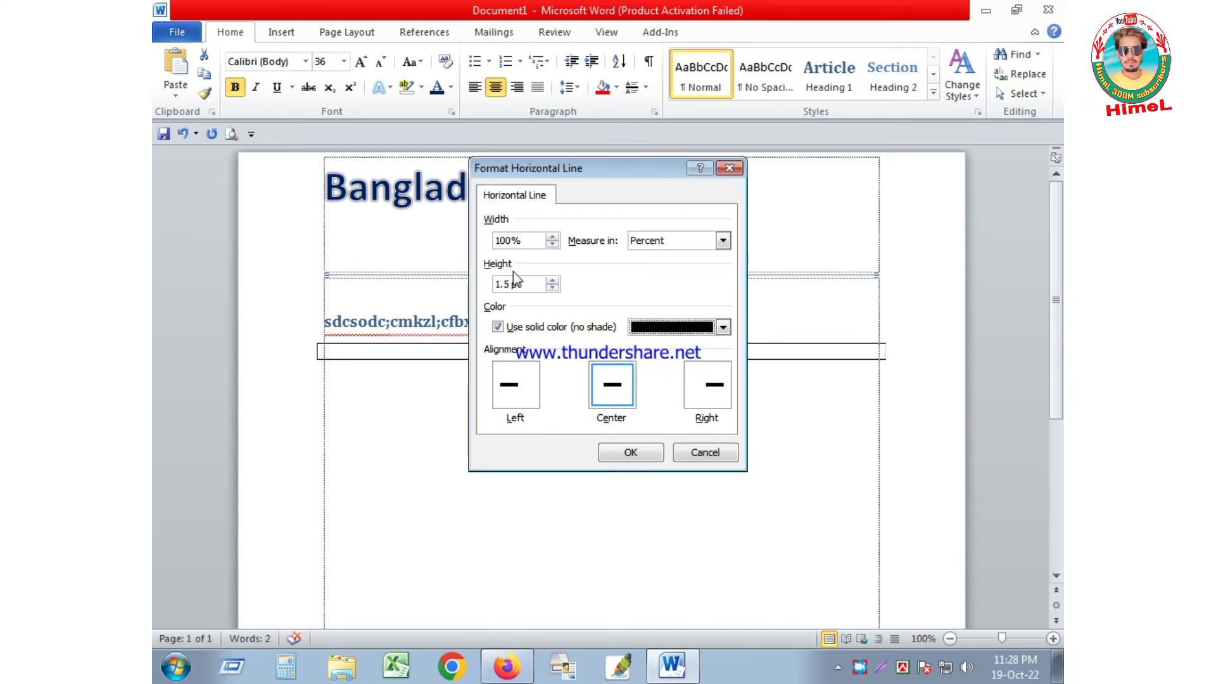
left_click(553, 280)
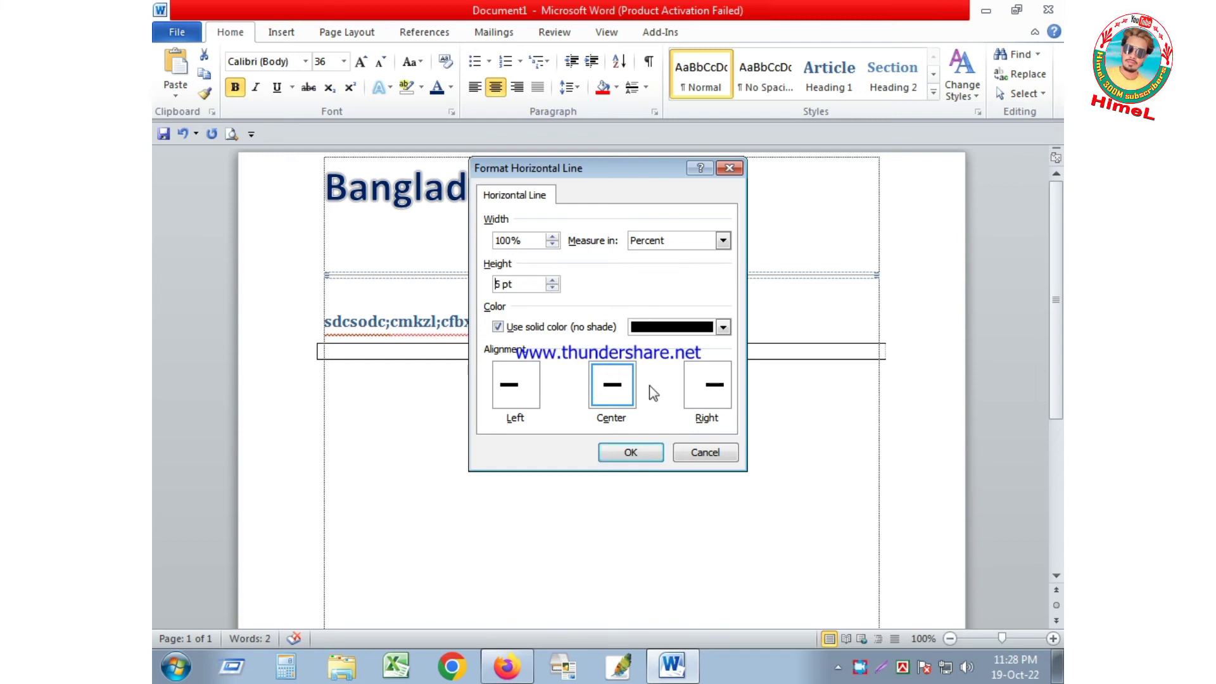
left_click(635, 455)
left_click(616, 437)
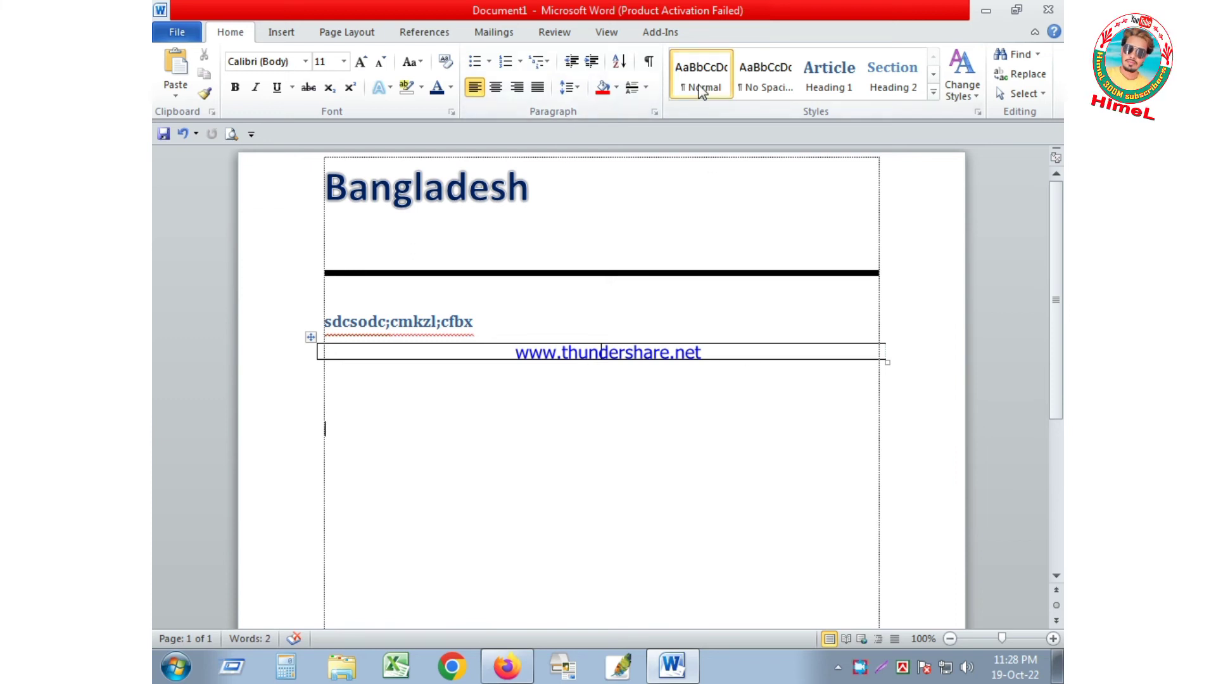
Step: Apply the Quote style to the "Bangladesh" heading and the Intense Emphasis style to the horizontal line
left_click(933, 94)
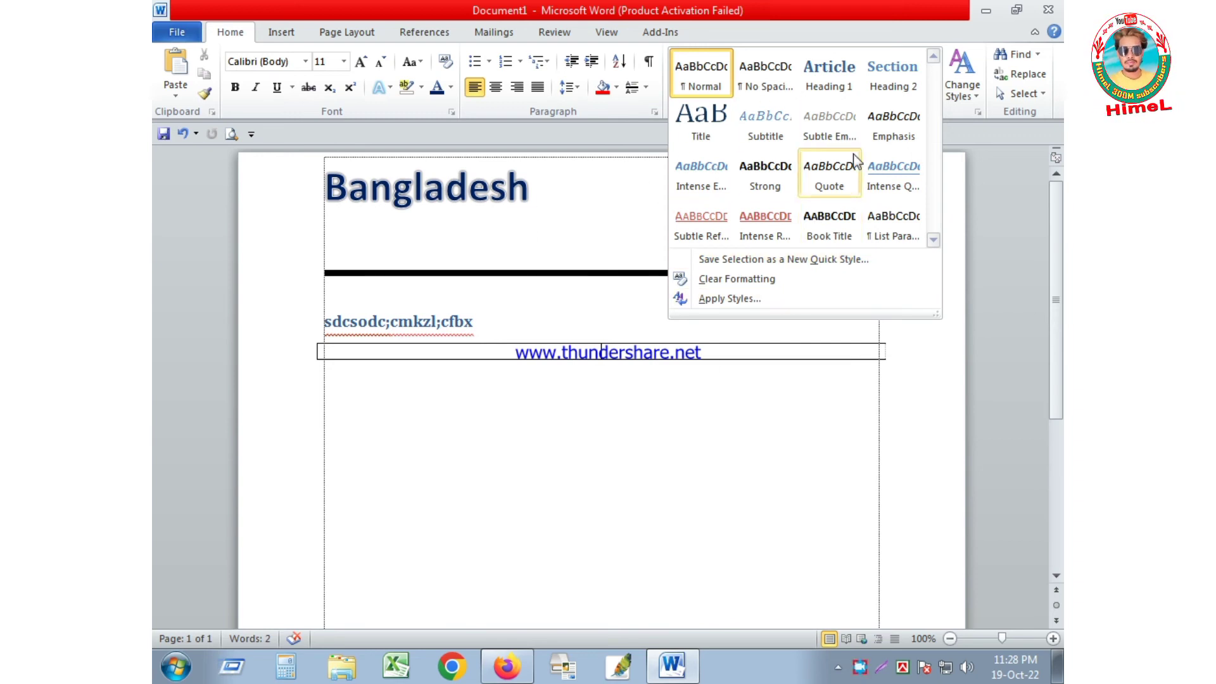
left_click(722, 185)
left_click_drag(551, 188, 324, 188)
left_click(538, 206)
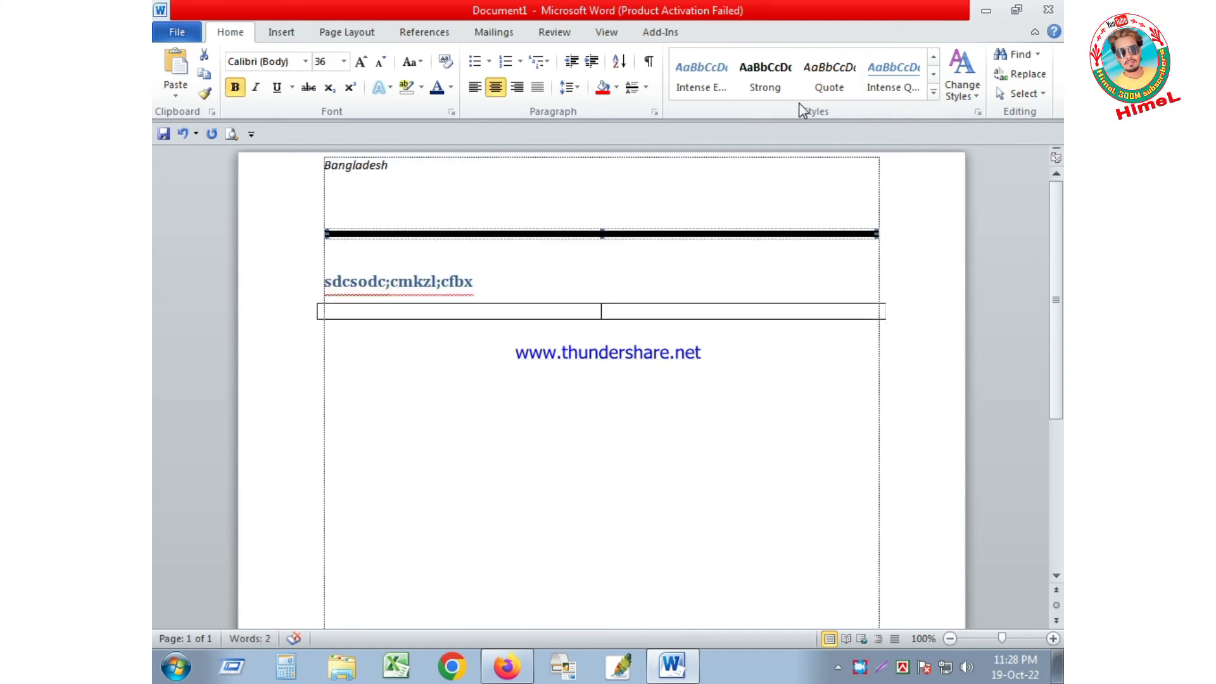
left_click(729, 83)
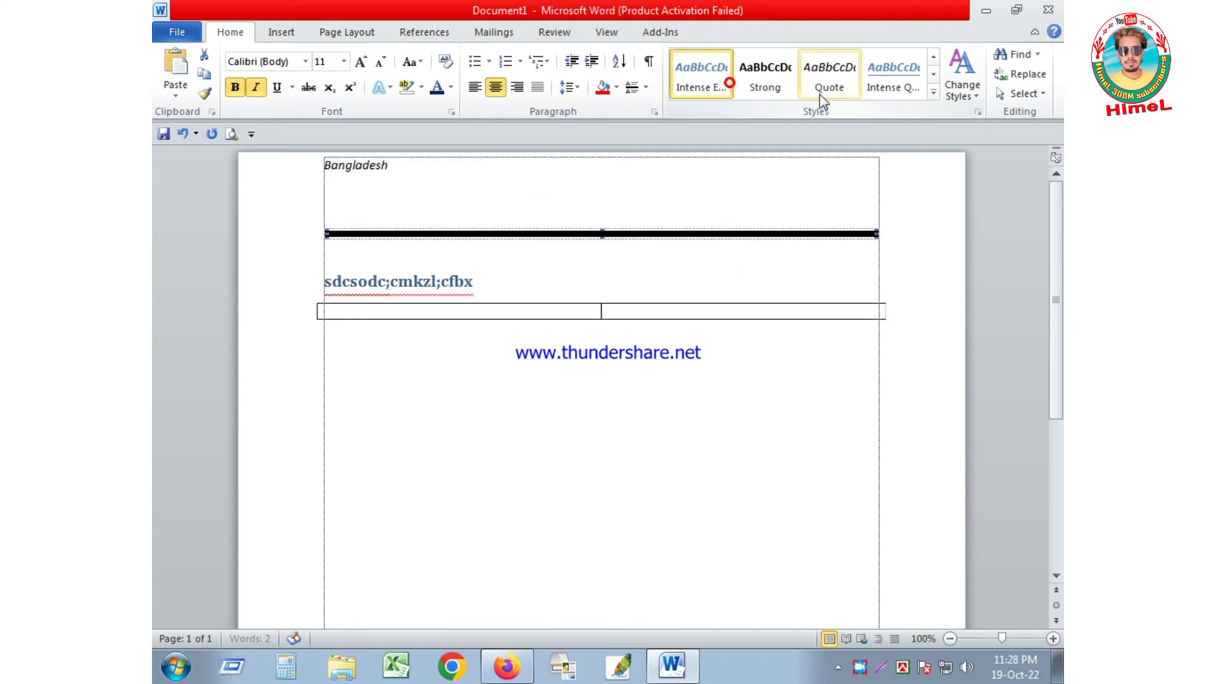
left_click(962, 89)
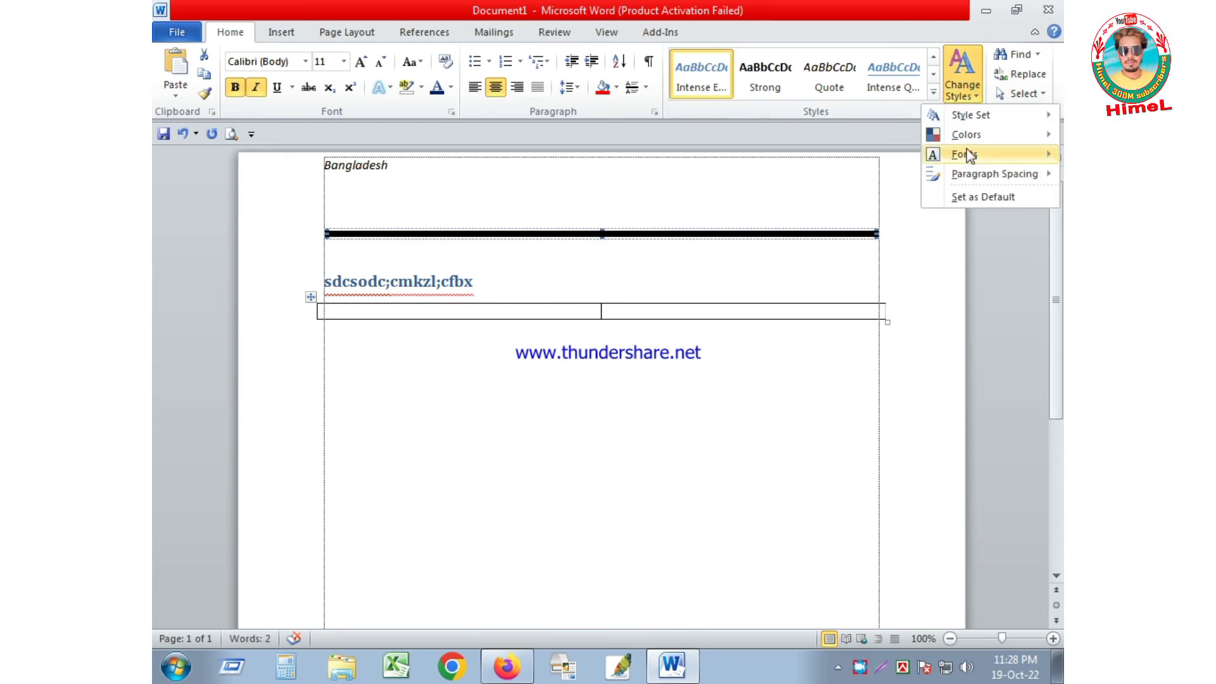
mouse_move(965, 135)
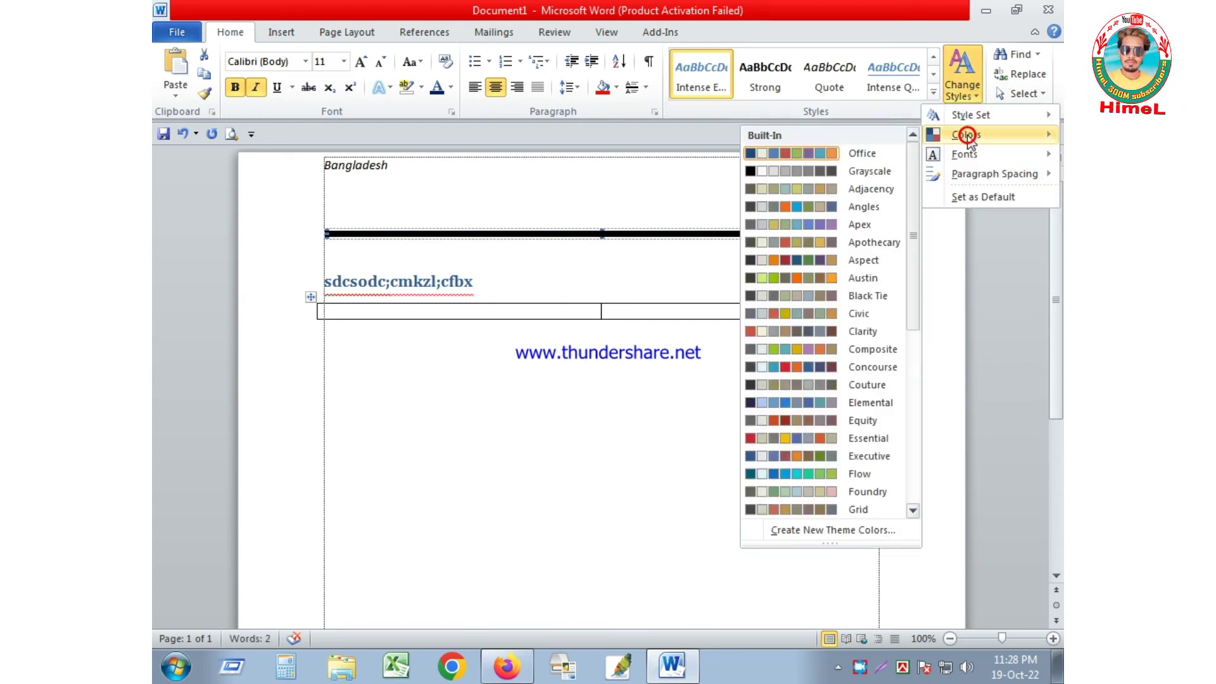
left_click(544, 219)
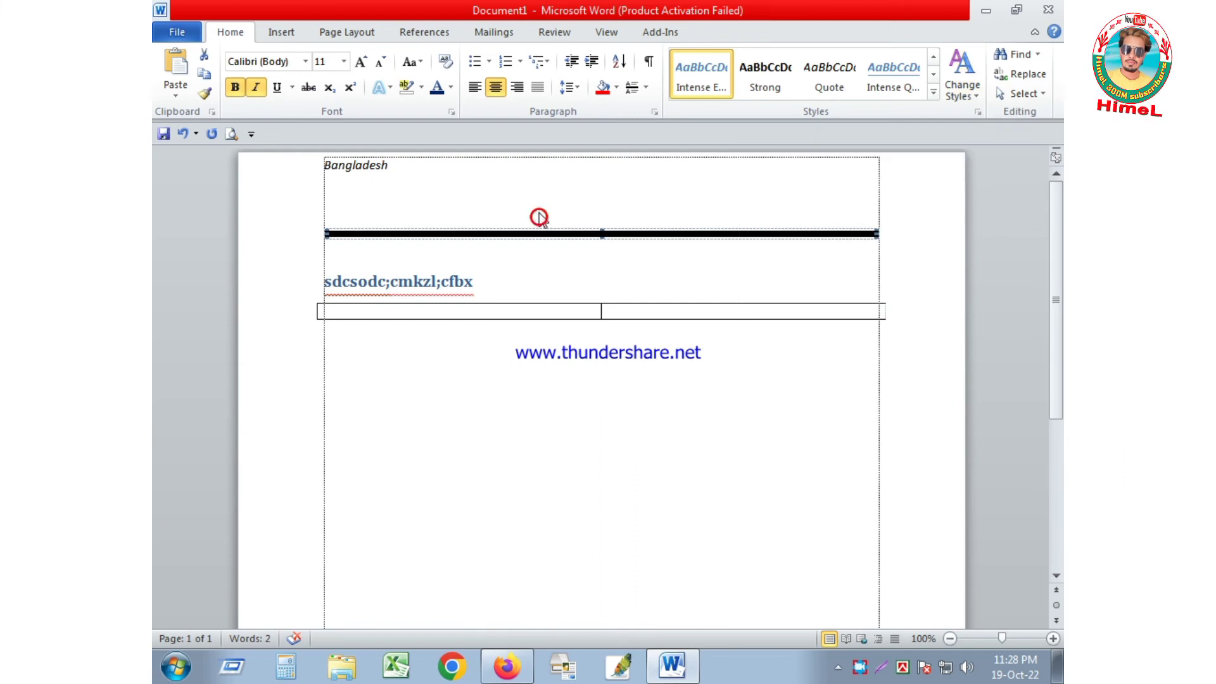
left_click(621, 163)
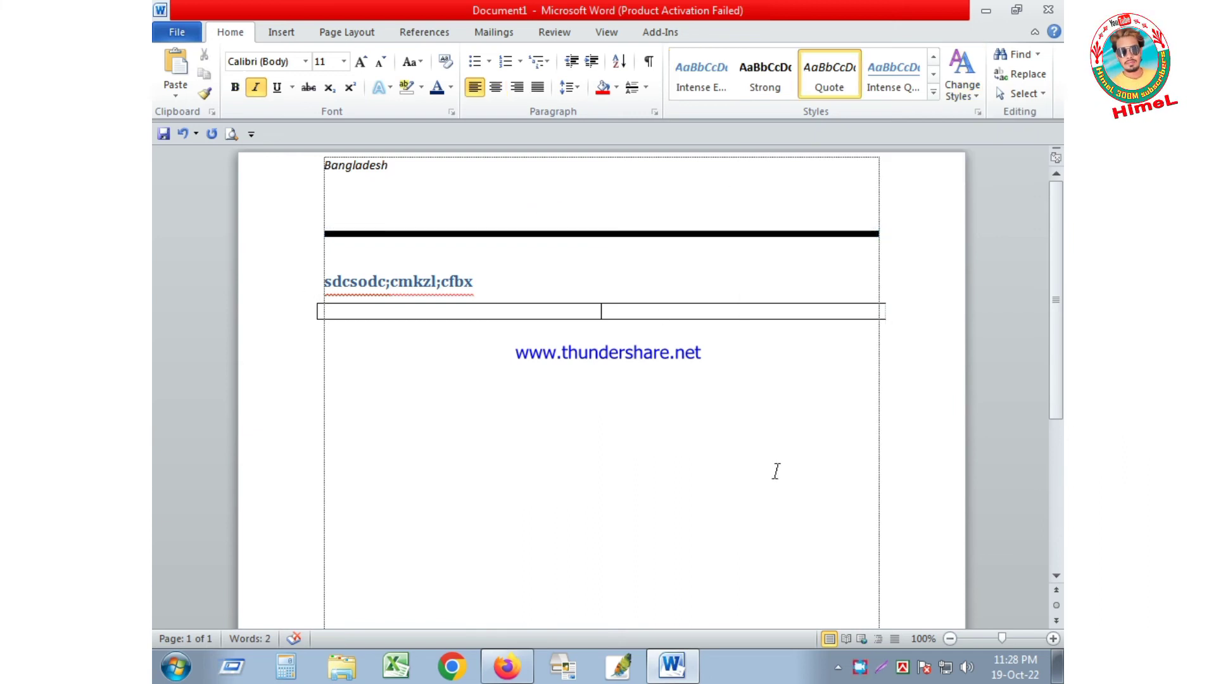
left_click(1031, 57)
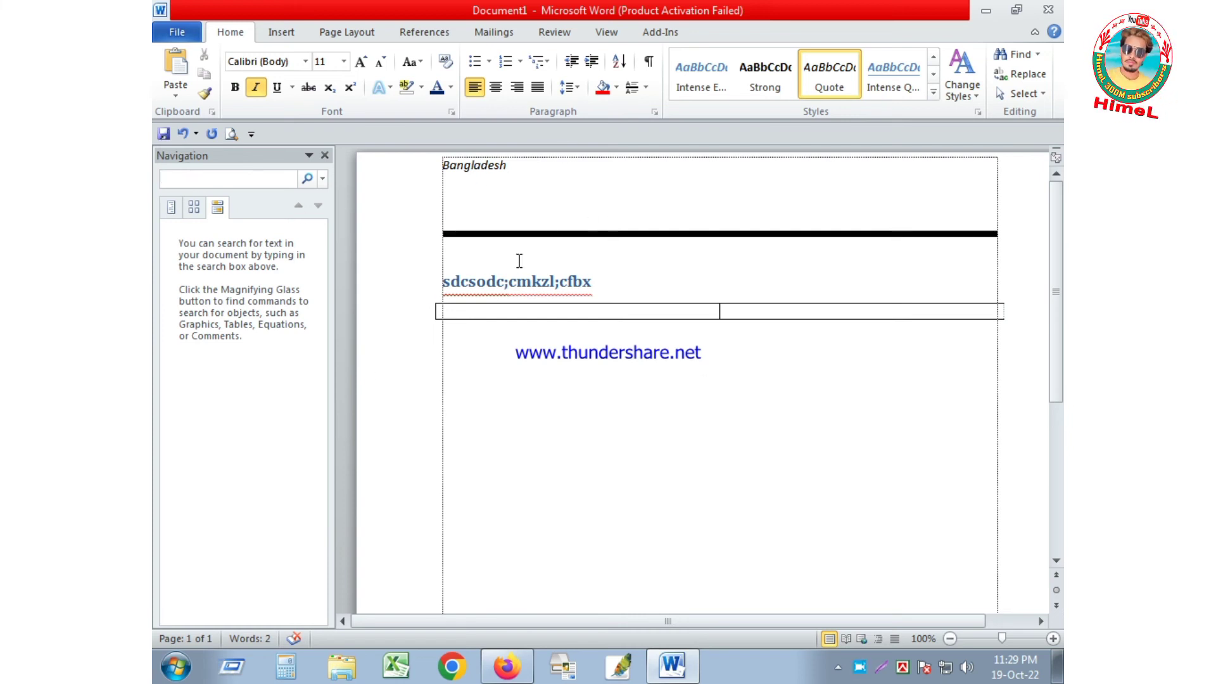
left_click(325, 156)
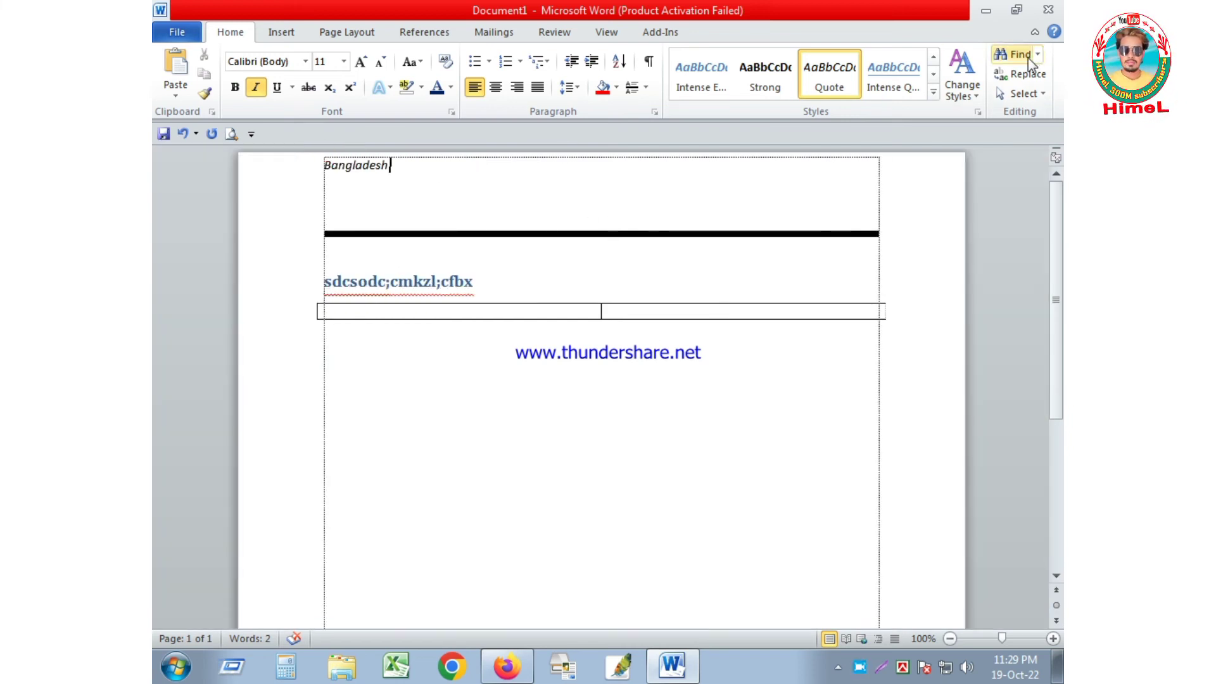
left_click(564, 353)
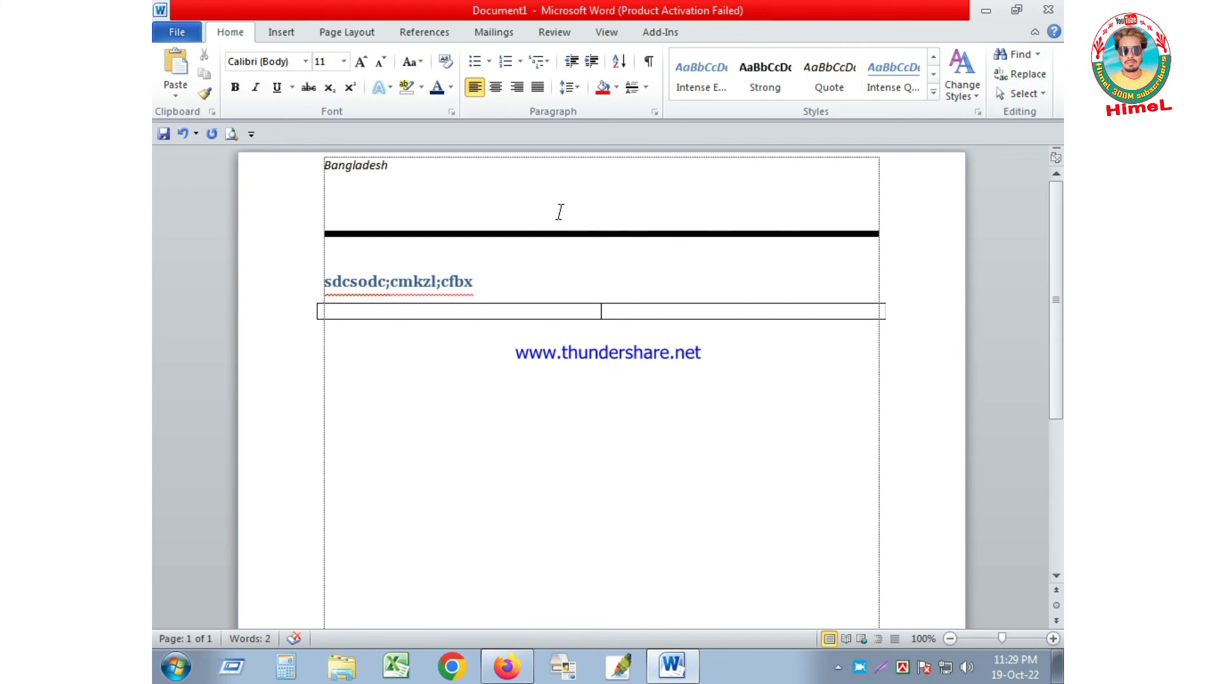
Step: Select the entire contents of the document, and clear the selection again
left_click(560, 211)
left_click(1009, 94)
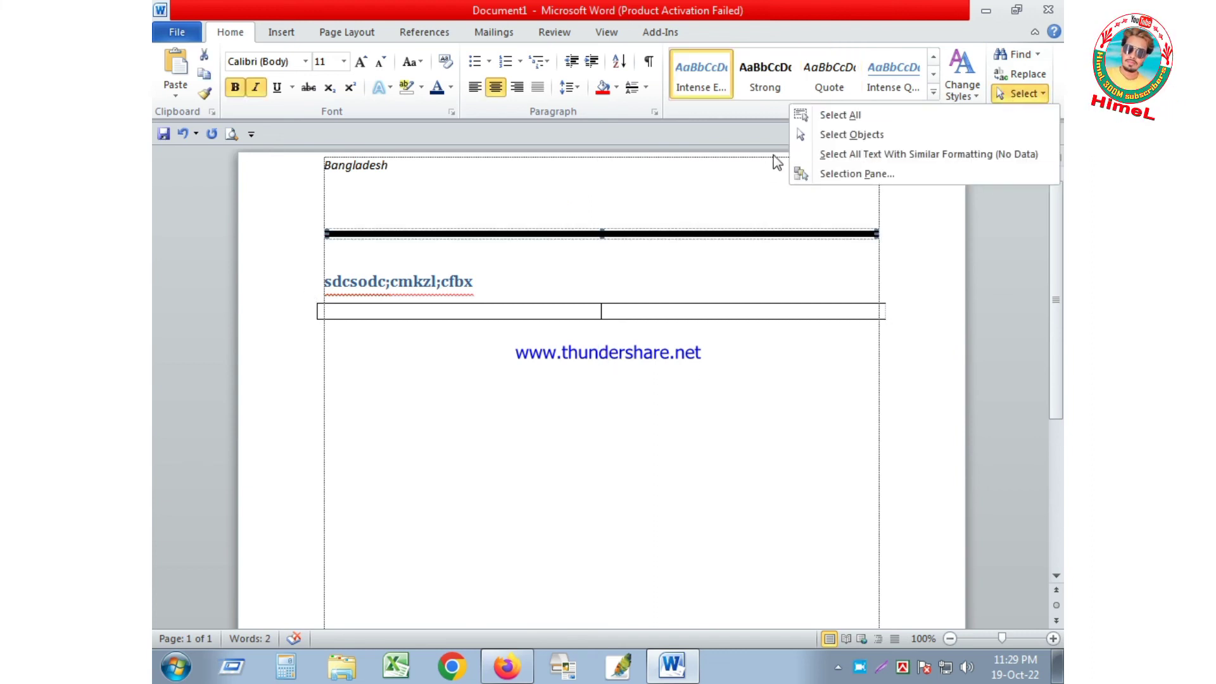
left_click(834, 118)
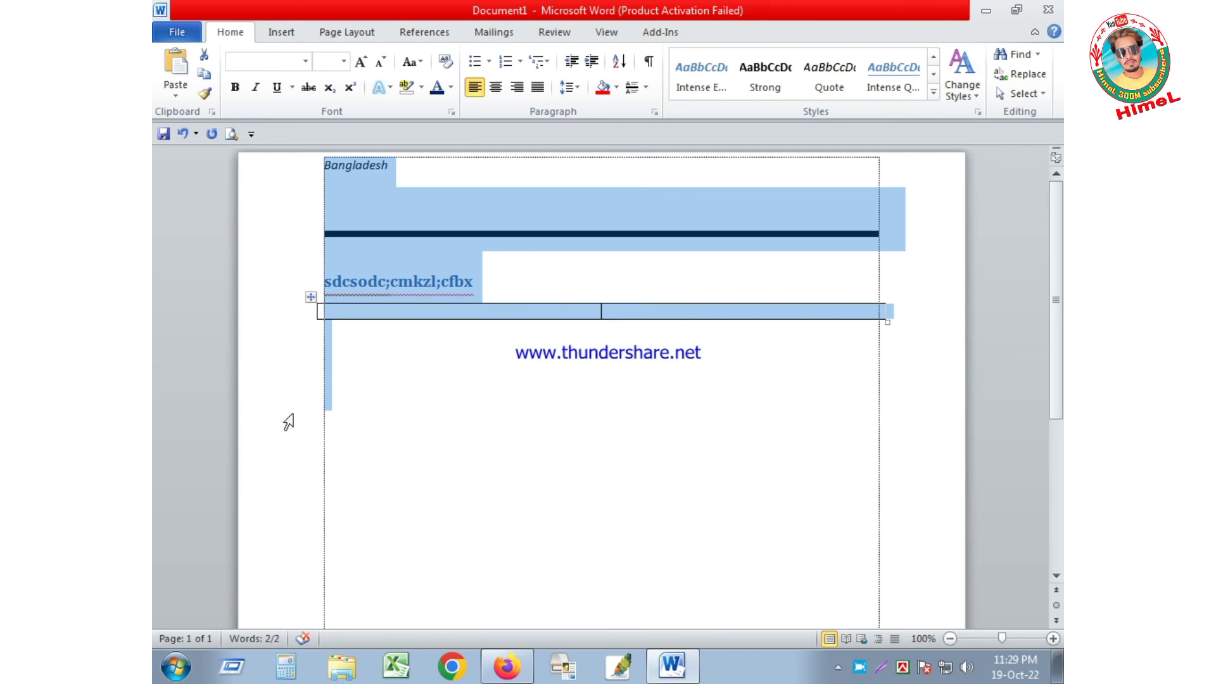
left_click(458, 311)
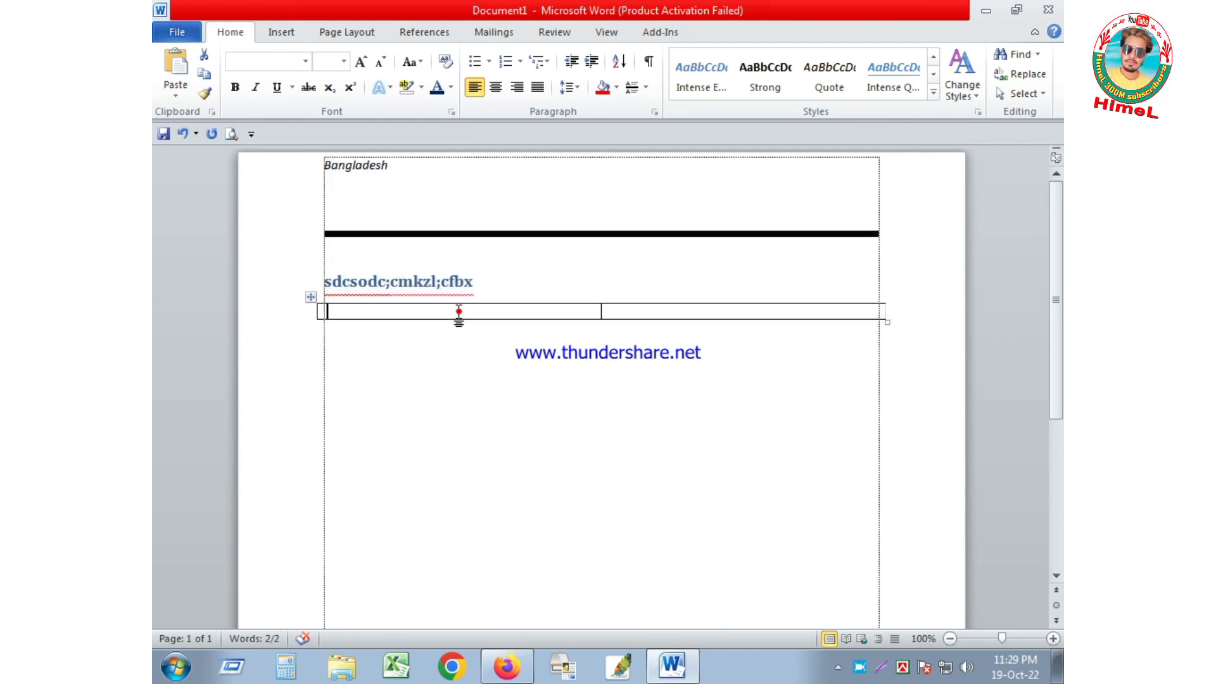
left_click(463, 197)
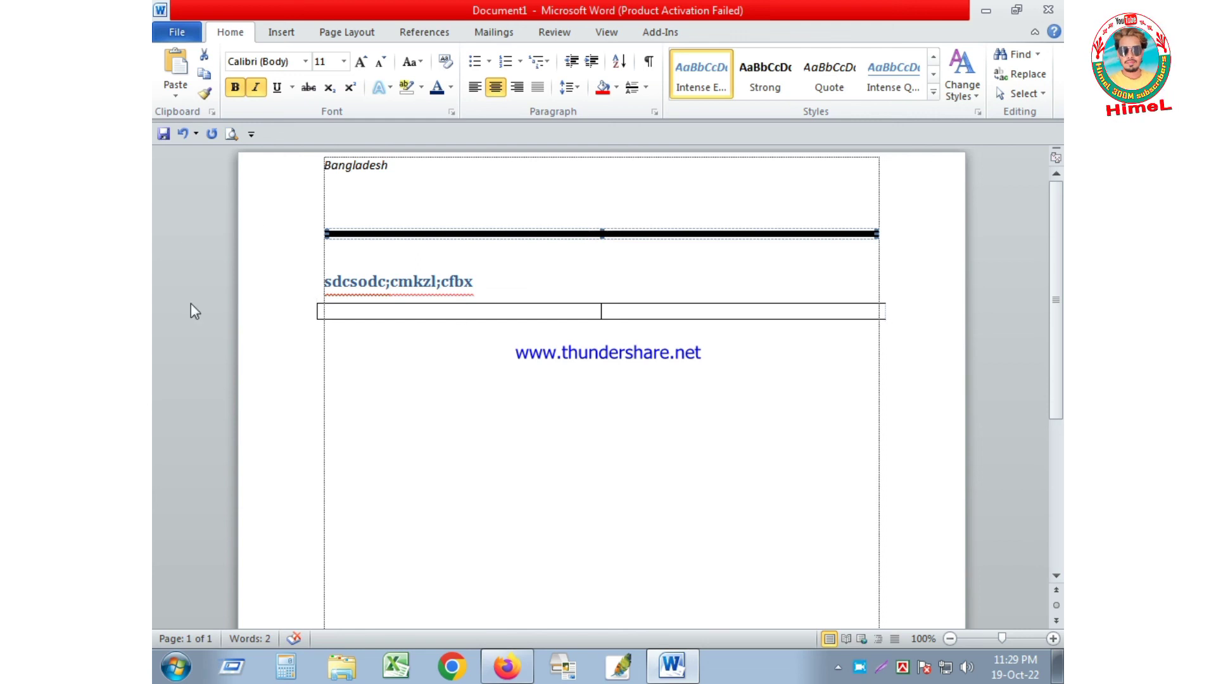